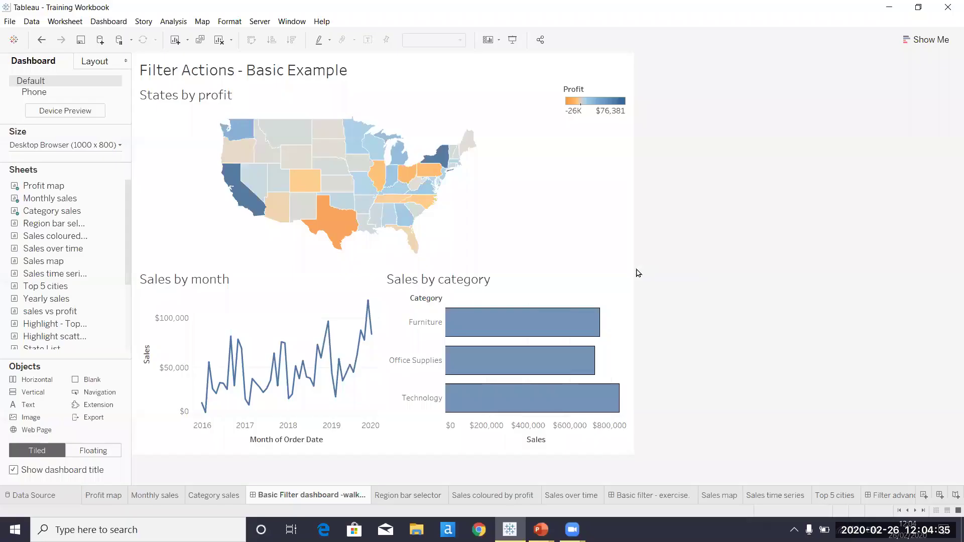
Step: Present the dashboard full screen and test the map's filter action by selecting and deselecting Texas and California
click(512, 40)
mouse_move(524, 184)
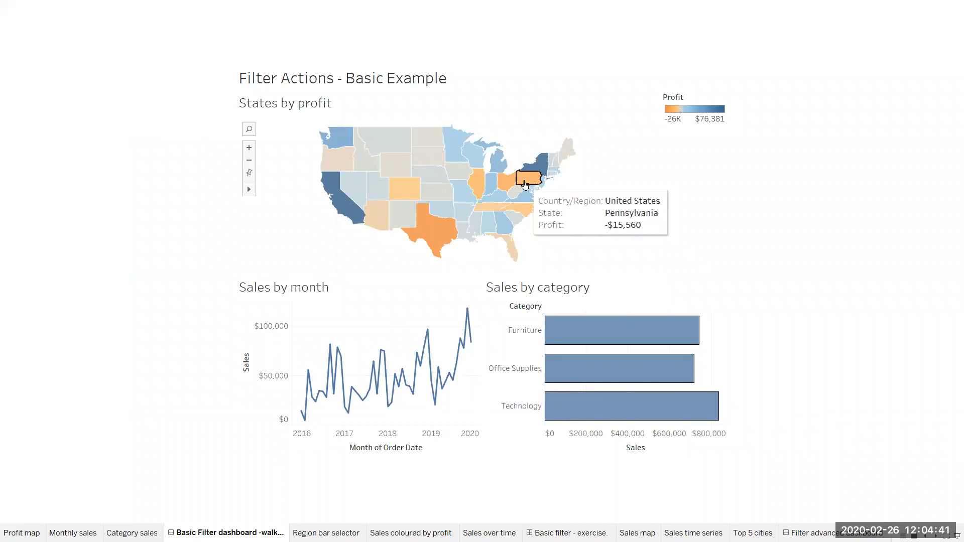
mouse_move(423, 235)
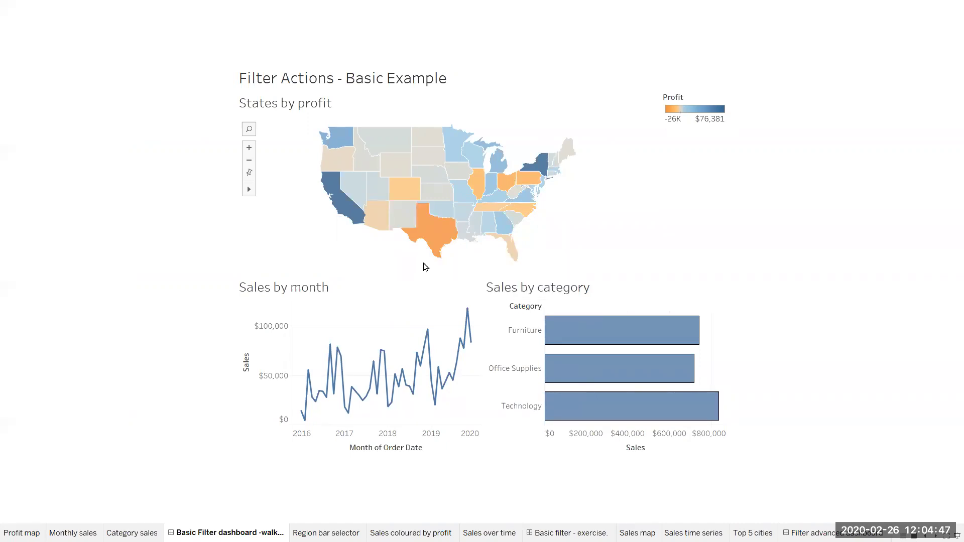
click(432, 239)
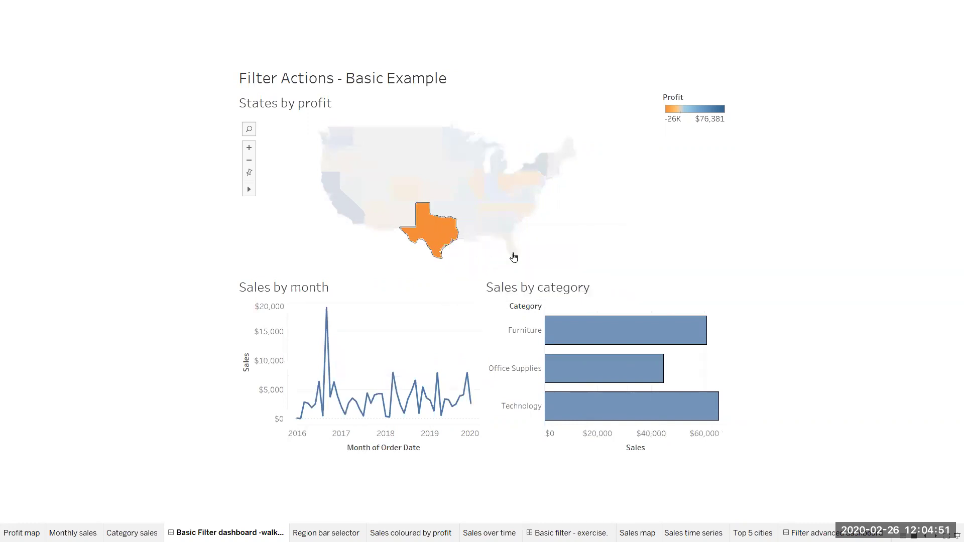
click(439, 230)
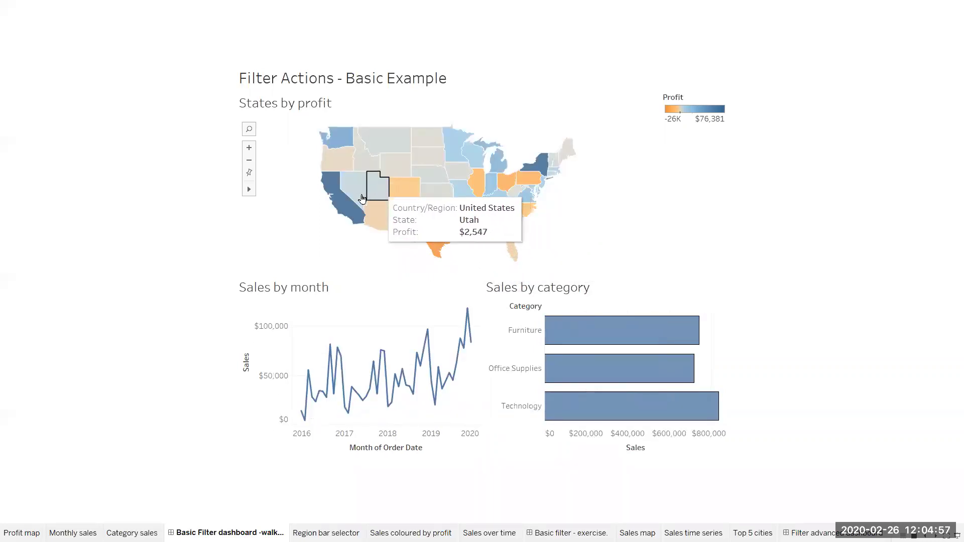
click(348, 210)
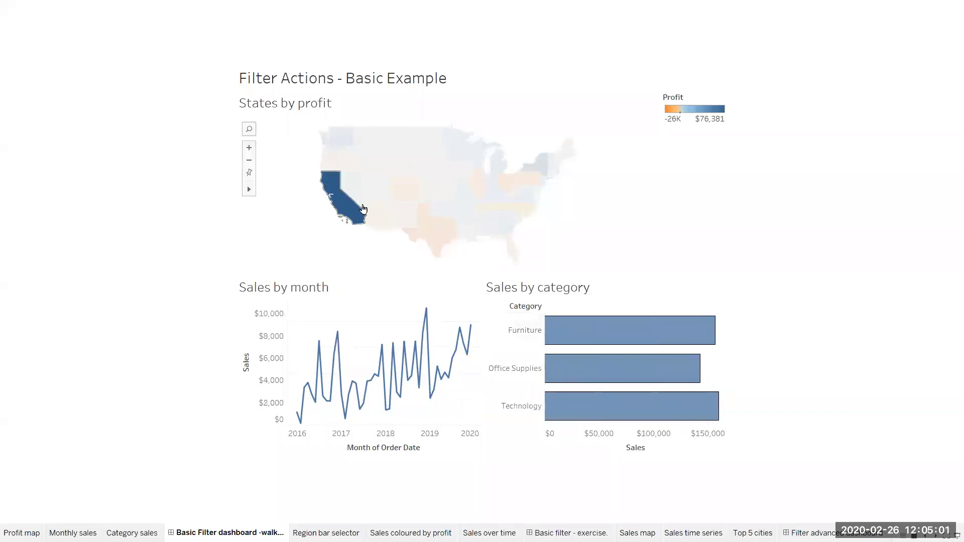
click(364, 210)
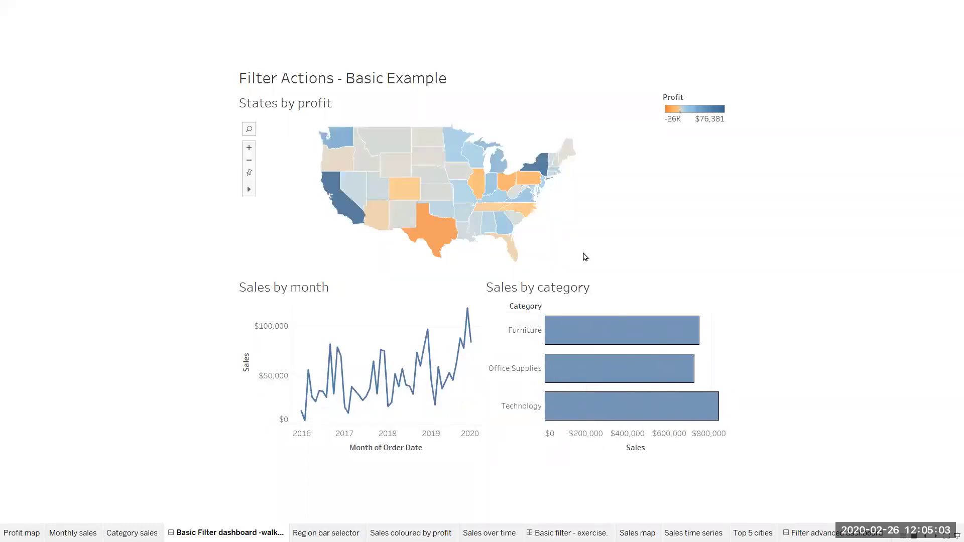
Step: Check how the Furniture, Office Supplies and Technology bars filter the other charts, and leave the presentation view
mouse_move(622, 326)
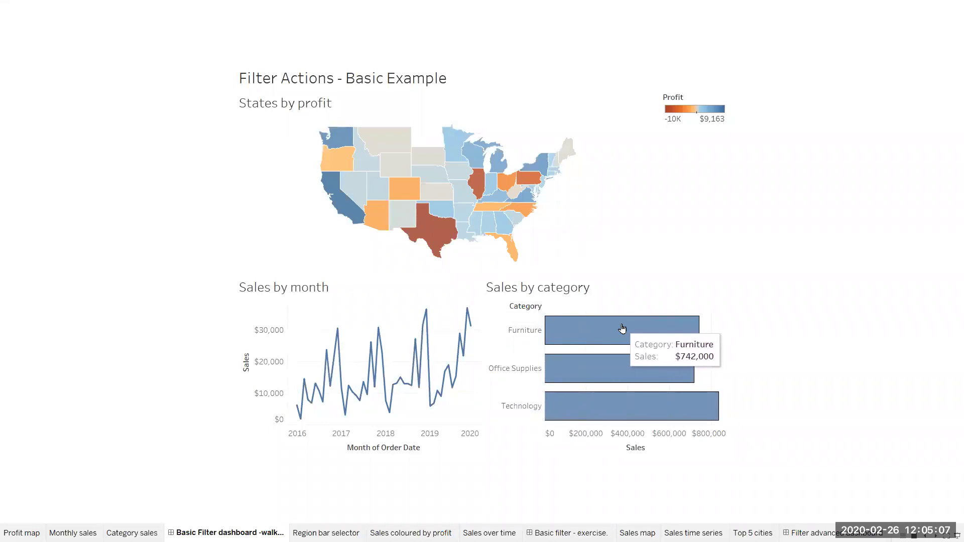
mouse_move(658, 365)
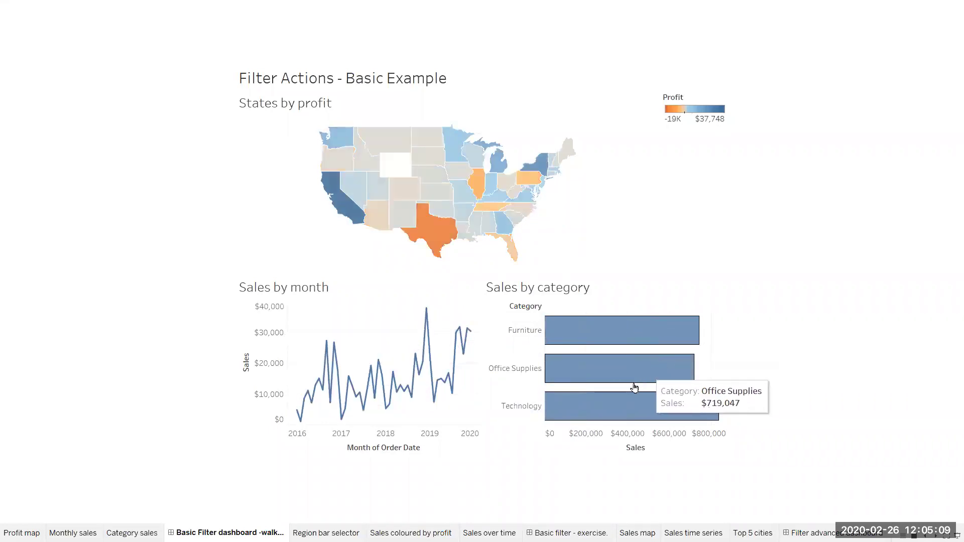
mouse_move(627, 401)
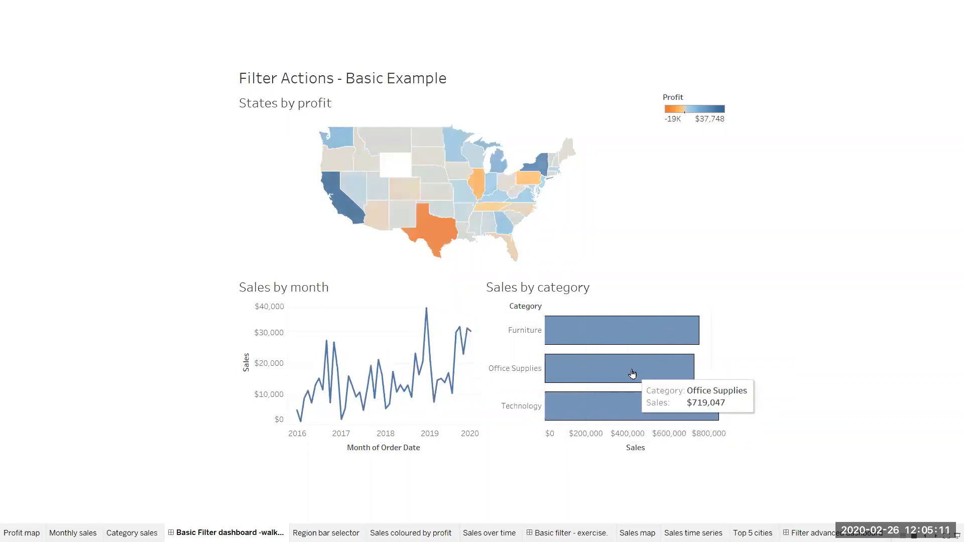
mouse_move(621, 365)
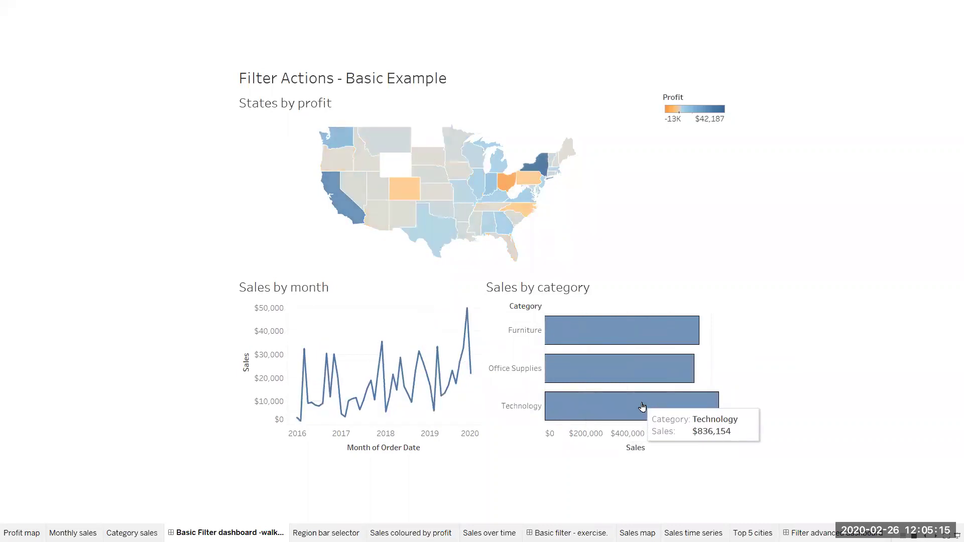
mouse_move(597, 228)
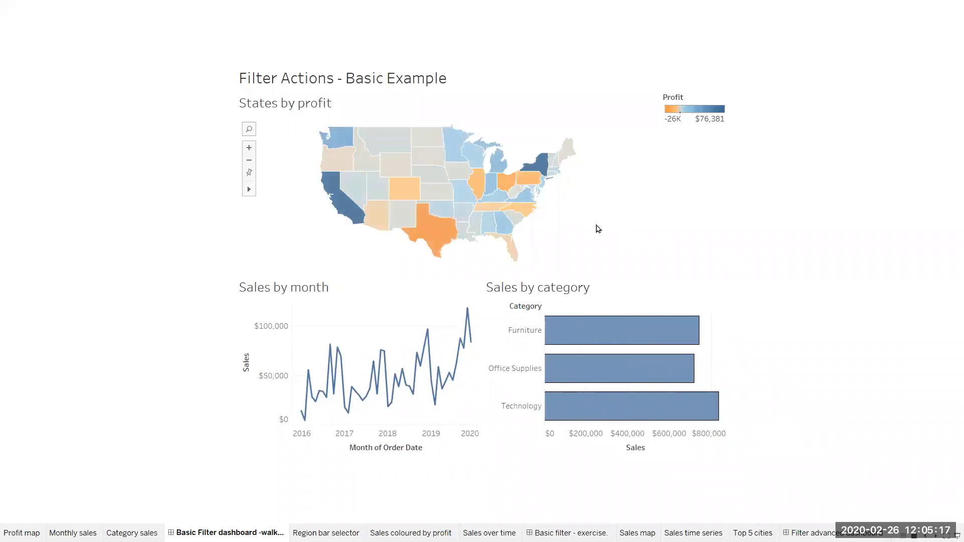
mouse_move(476, 228)
key(Escape)
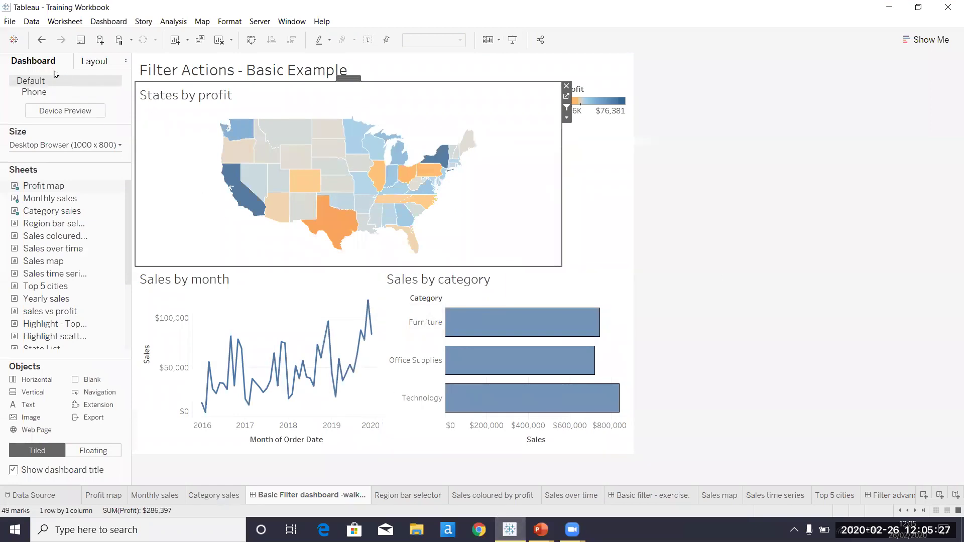
Step: Create a new workbook and dismiss the file recovery list
click(28, 23)
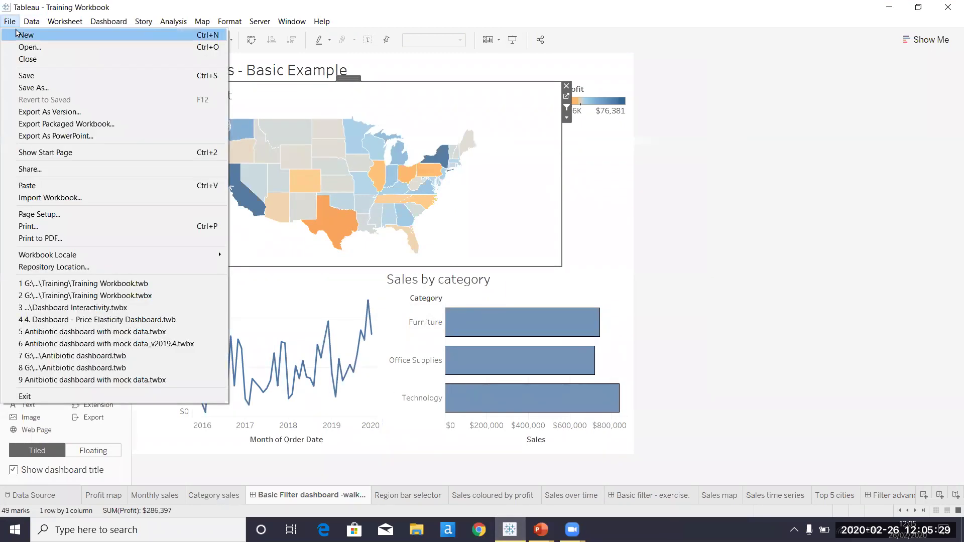
click(10, 21)
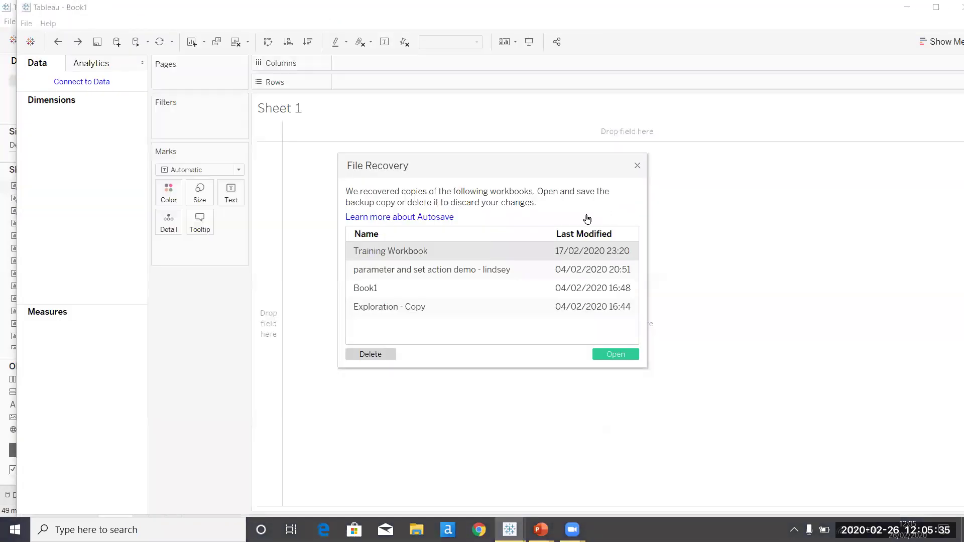
click(637, 165)
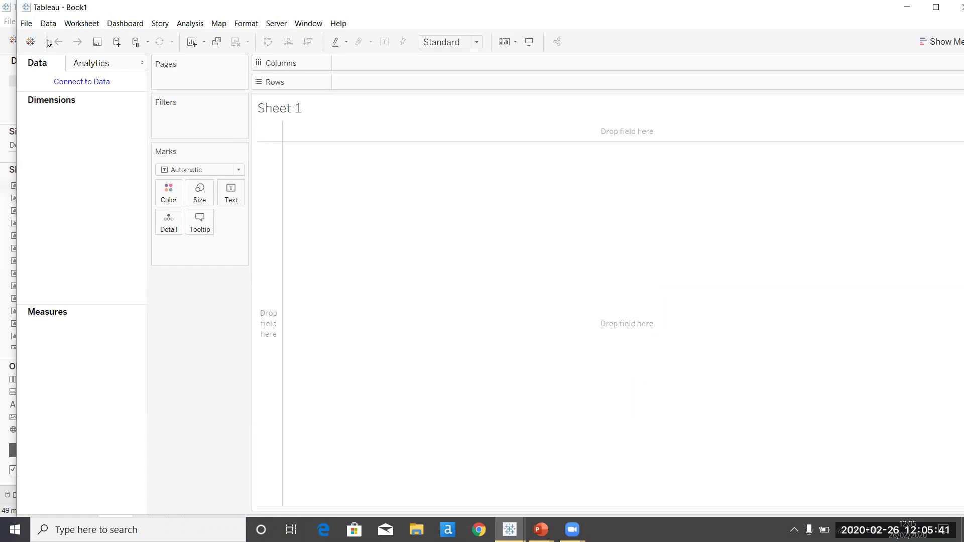
Step: Connect the new workbook to the US Superstore extract, maximize its window, and go to Sheet 1
click(31, 41)
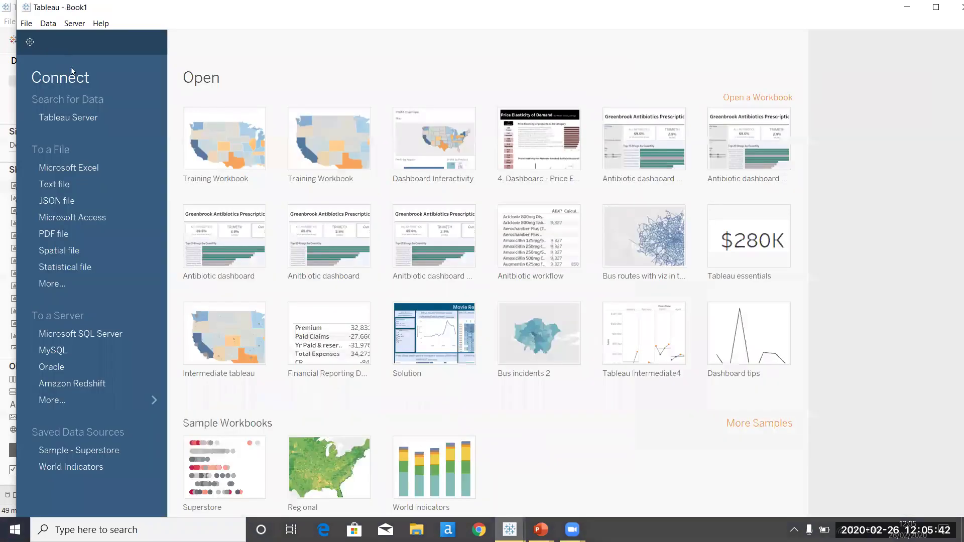
click(68, 282)
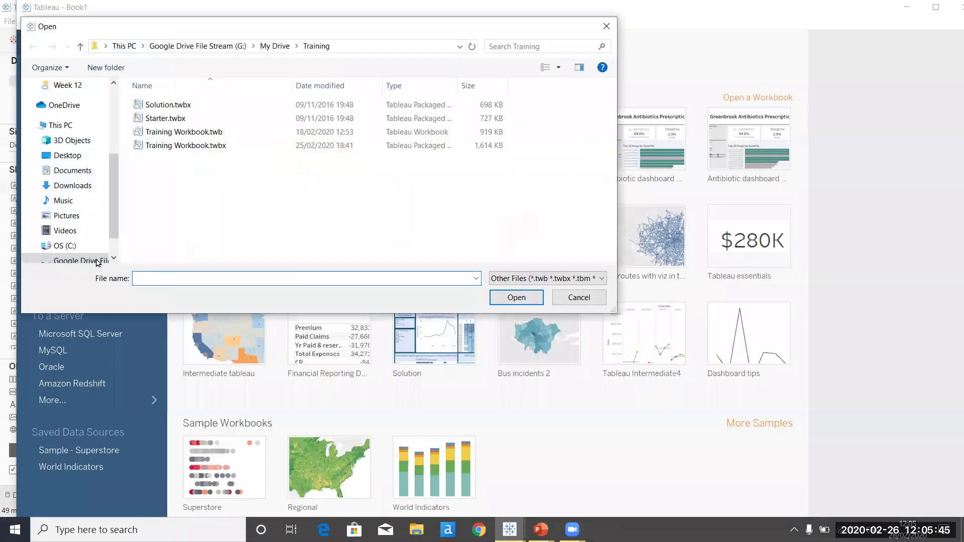
click(73, 150)
double_click(166, 105)
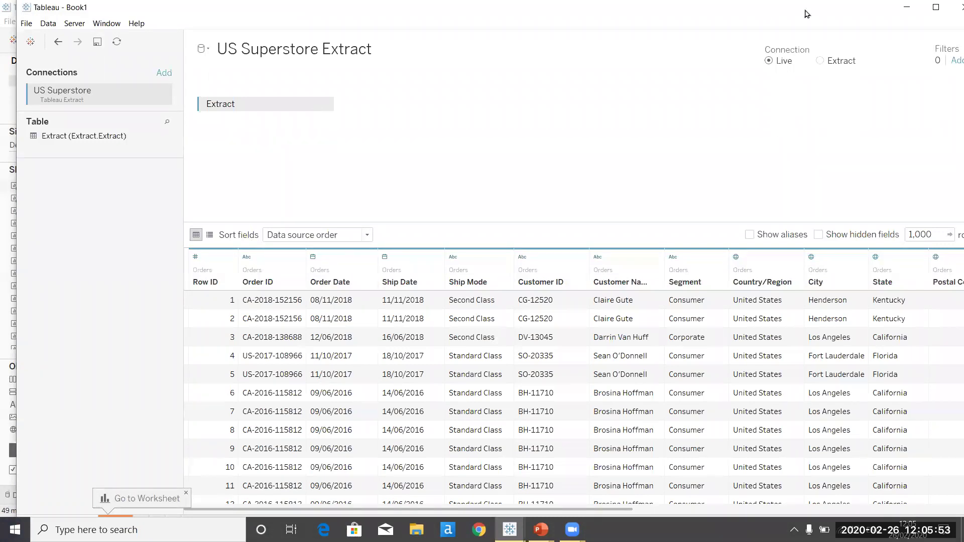
click(936, 8)
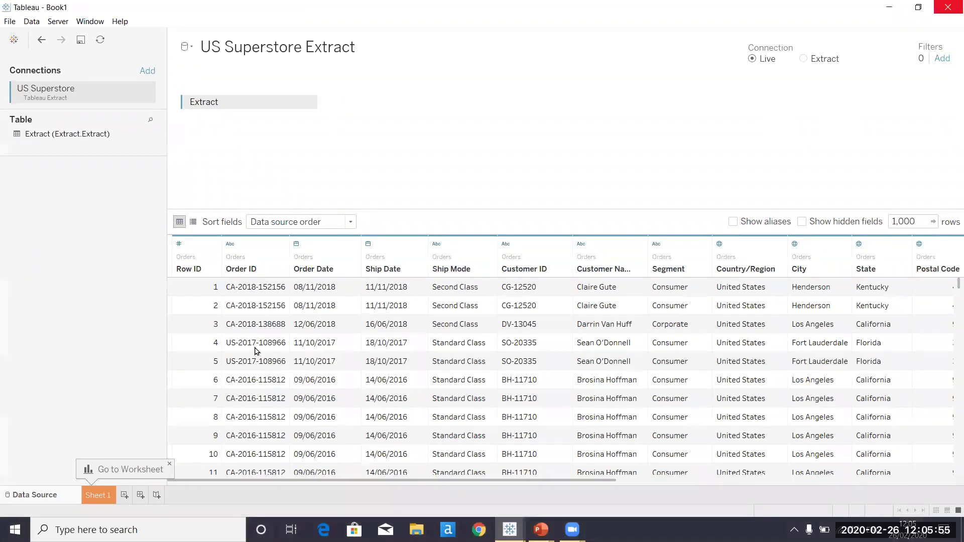
click(99, 496)
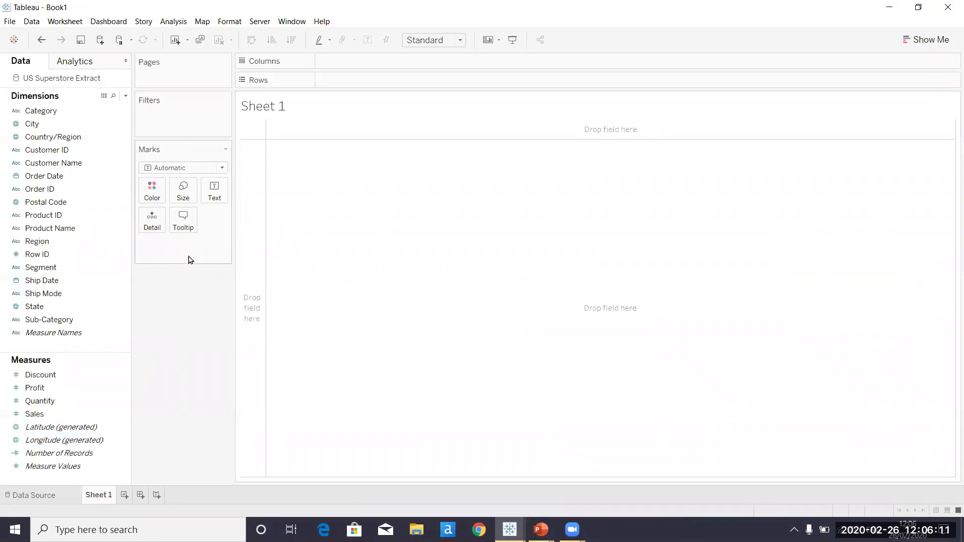
Step: Build a map on Sheet 1 from Country/Region and add State as detail
click(39, 230)
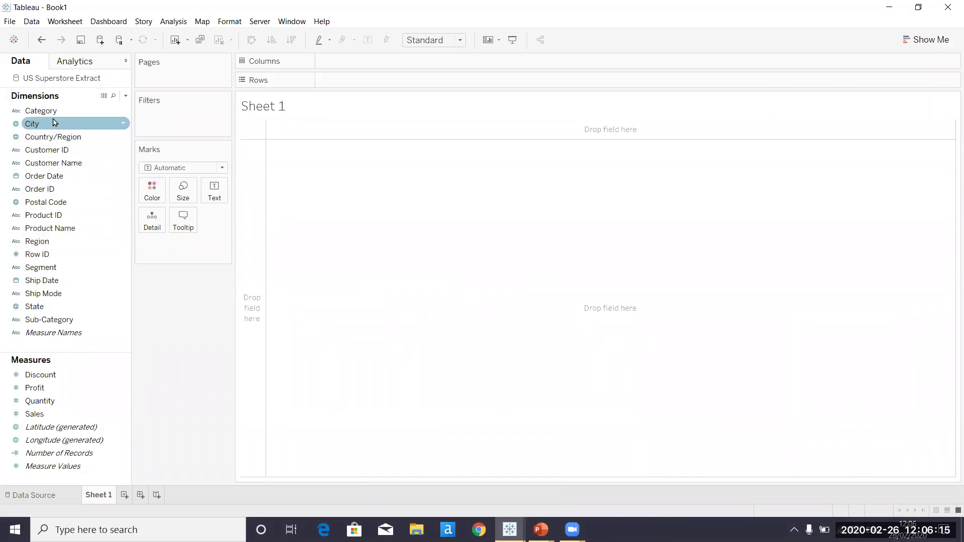
double_click(59, 136)
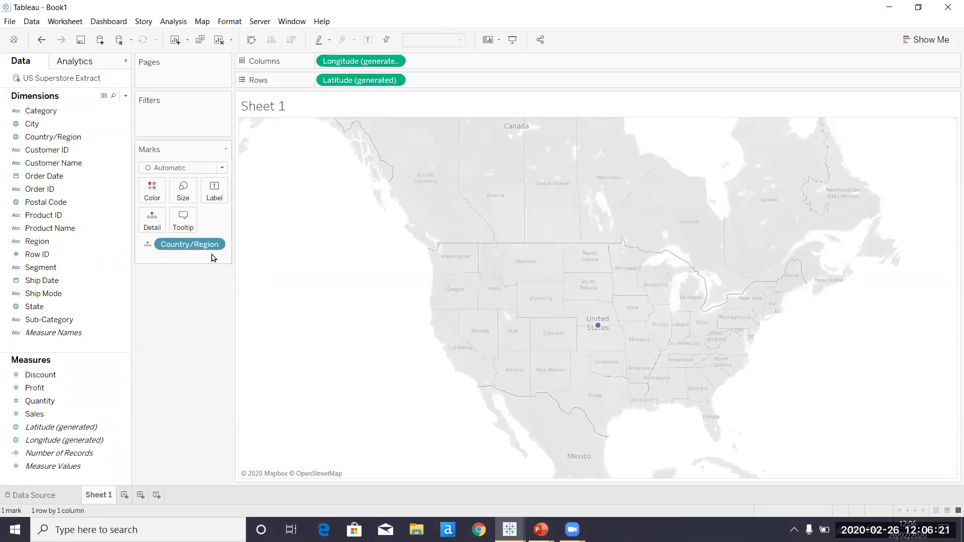
mouse_move(598, 326)
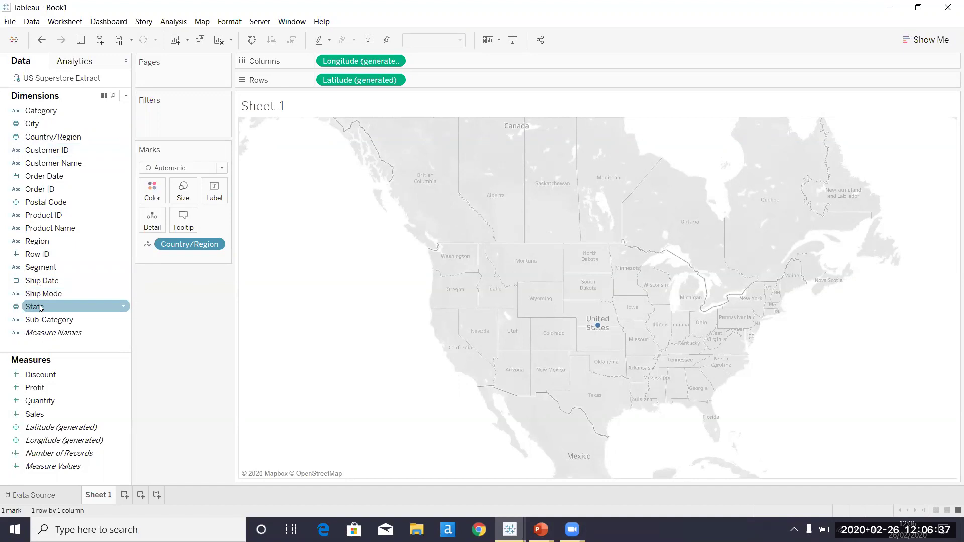
drag(40, 308, 156, 224)
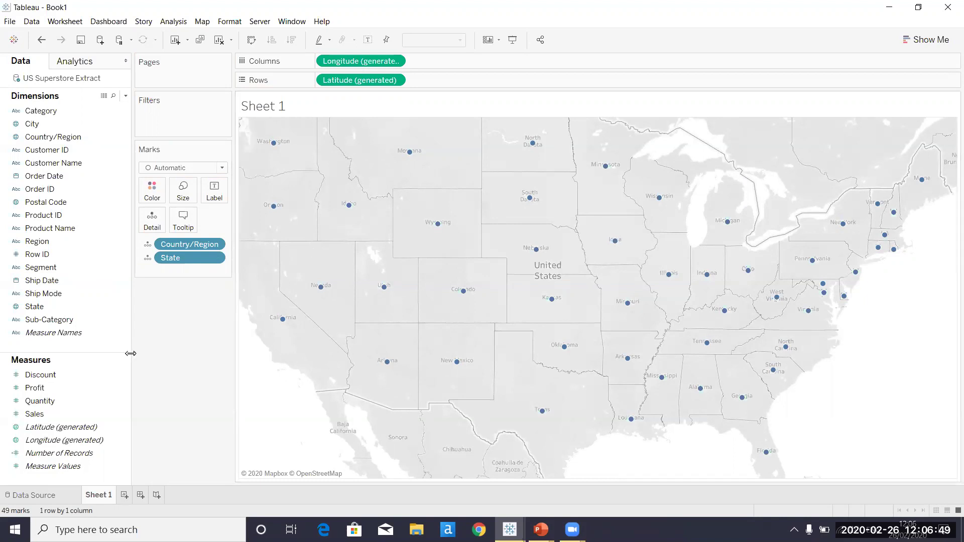
Step: Colour the states on the map by Profit
click(122, 374)
click(50, 401)
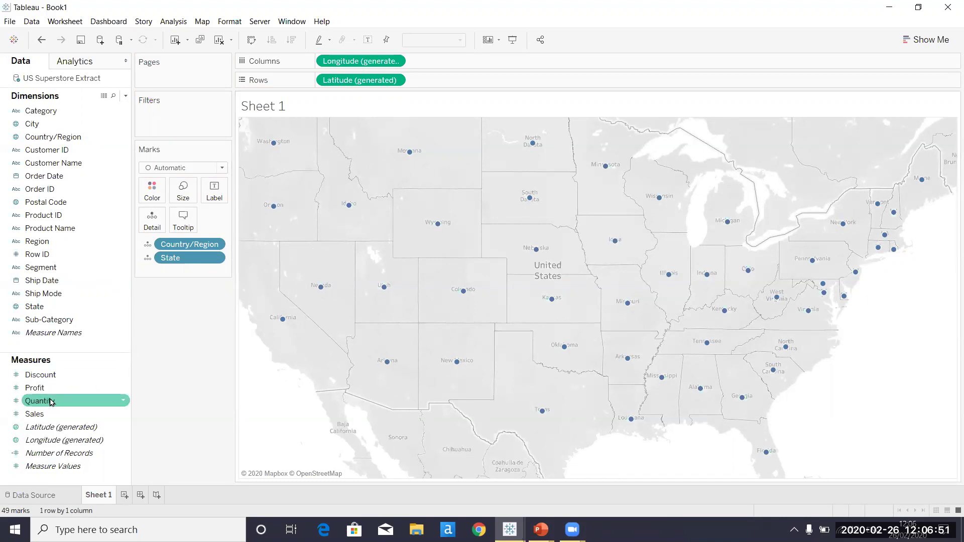
click(44, 388)
drag(45, 388, 151, 193)
mouse_move(468, 401)
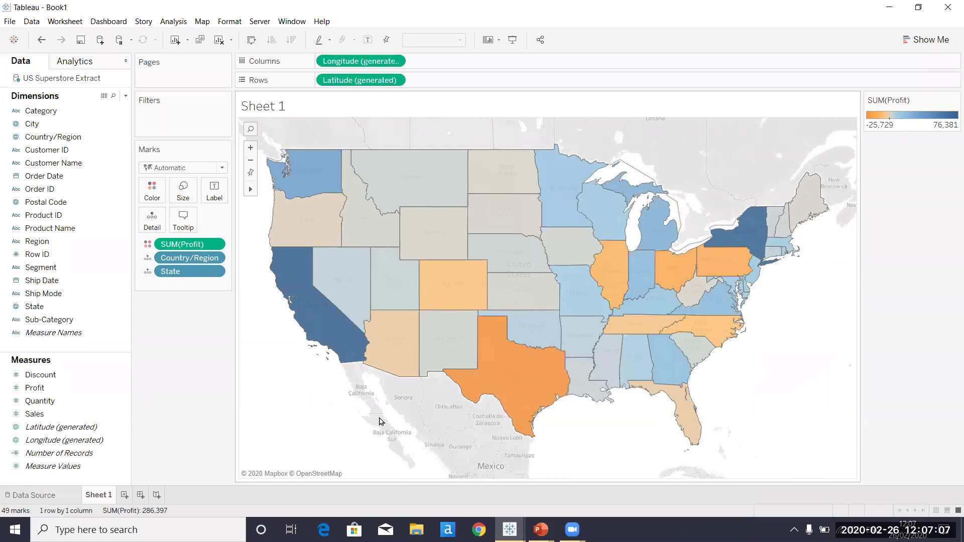
Step: Add a new worksheet and plot Sales on rows against continuous MONTH(Order Date) on columns
click(124, 495)
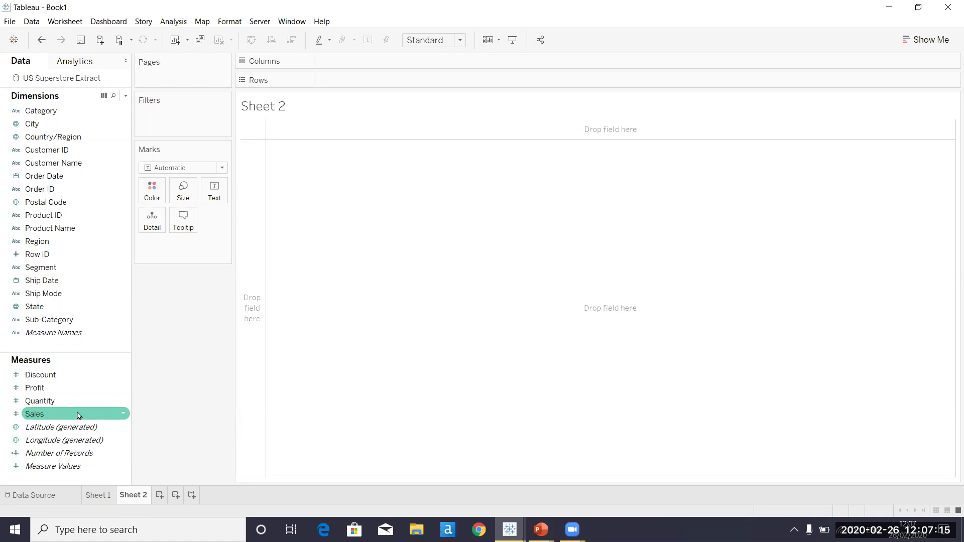
mouse_move(41, 416)
mouse_down()
mouse_move(170, 345)
mouse_move(344, 125)
mouse_move(360, 83)
mouse_up()
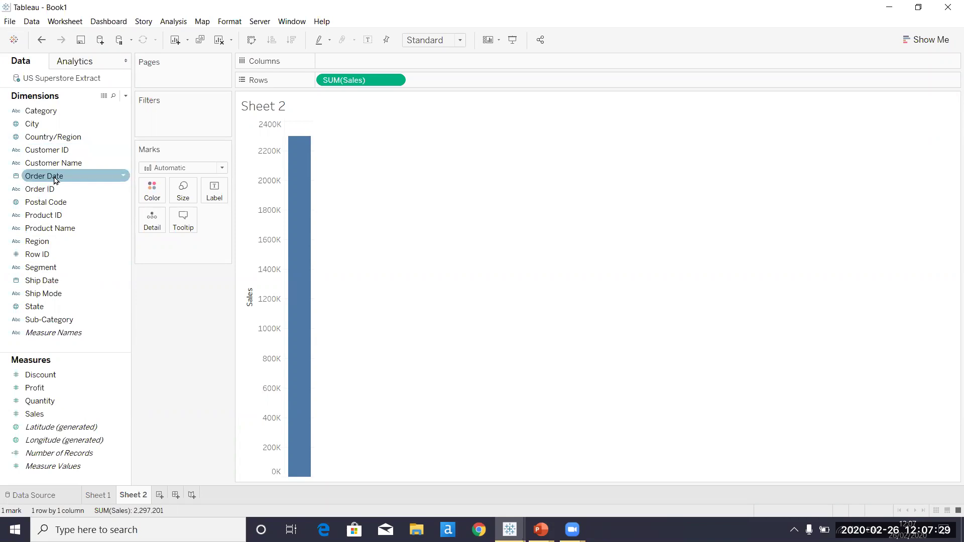
drag(49, 179, 343, 62)
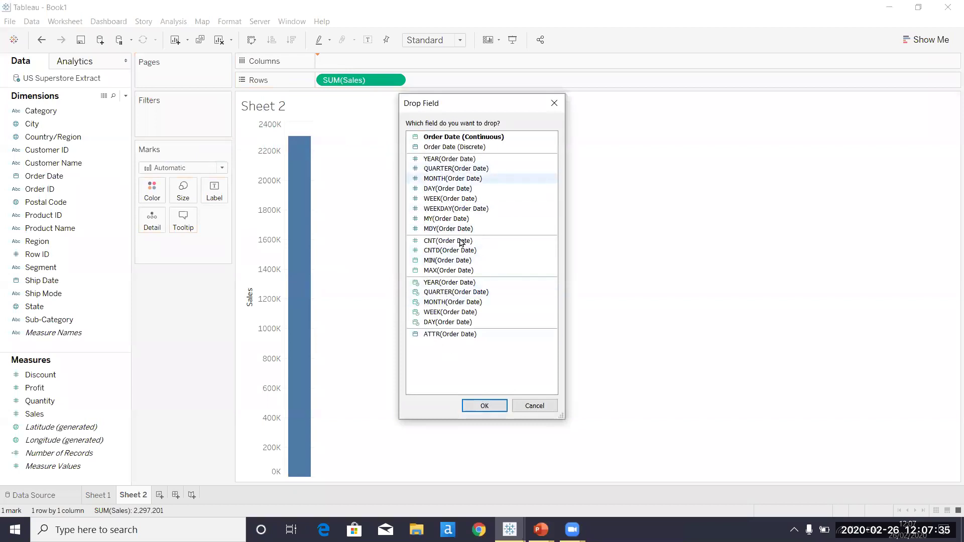
double_click(454, 302)
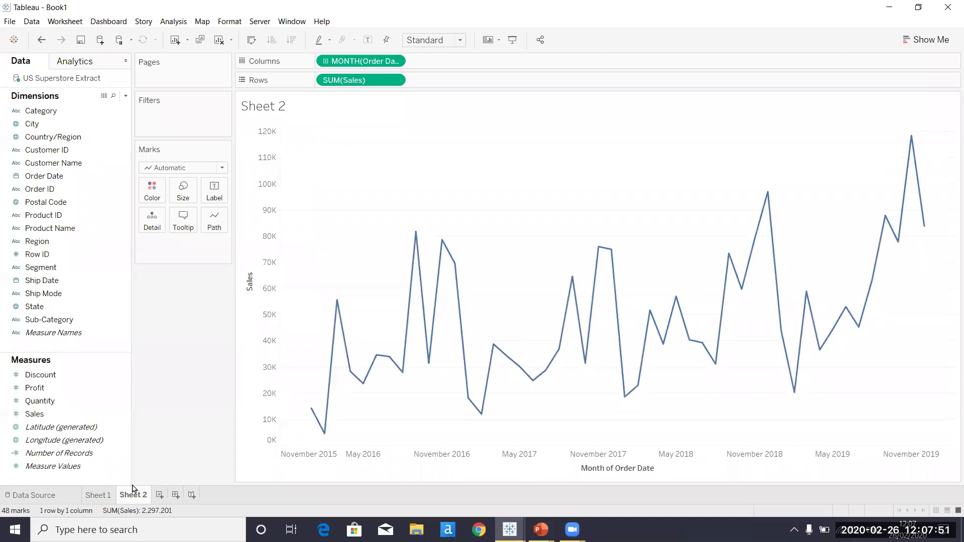
Step: Add a third worksheet and build a bar chart with Category on rows and Sales on columns
click(159, 494)
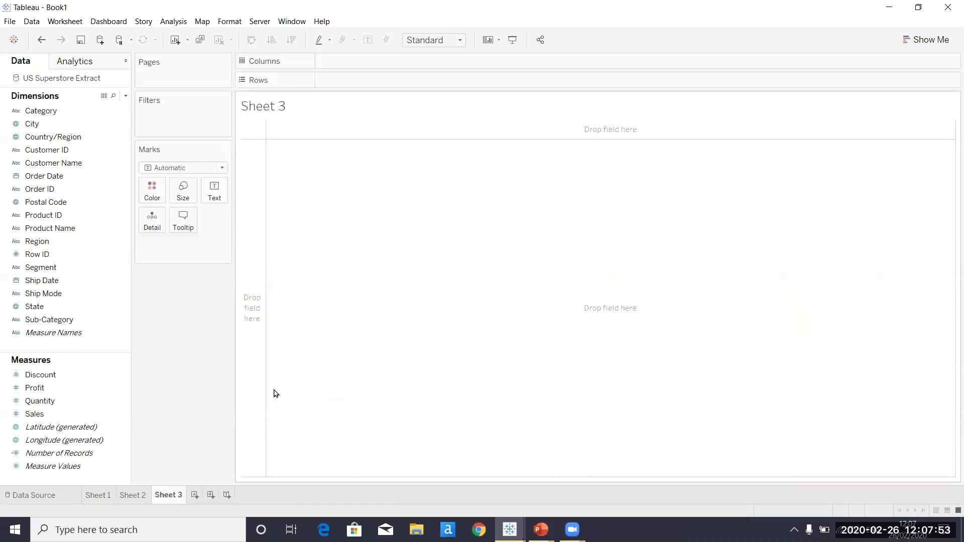
click(91, 303)
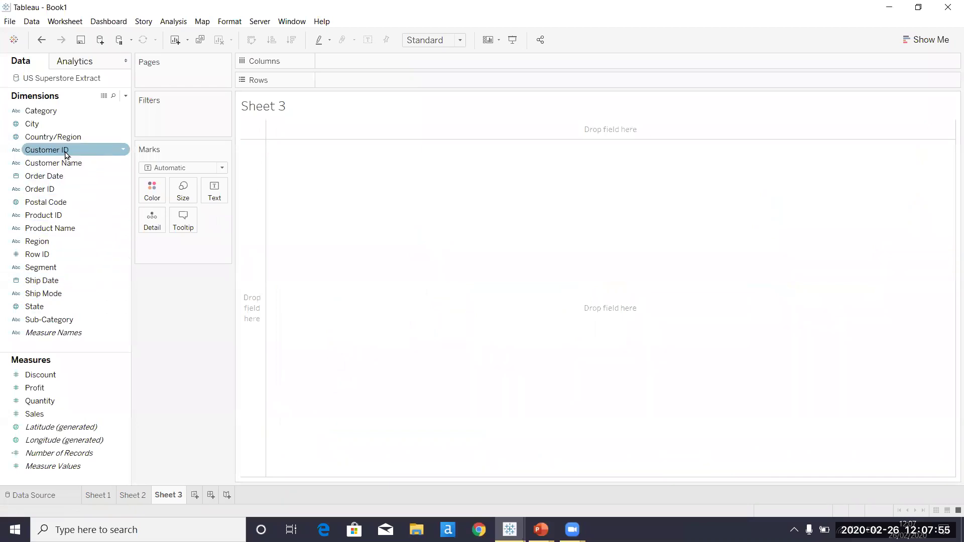
drag(66, 112, 370, 83)
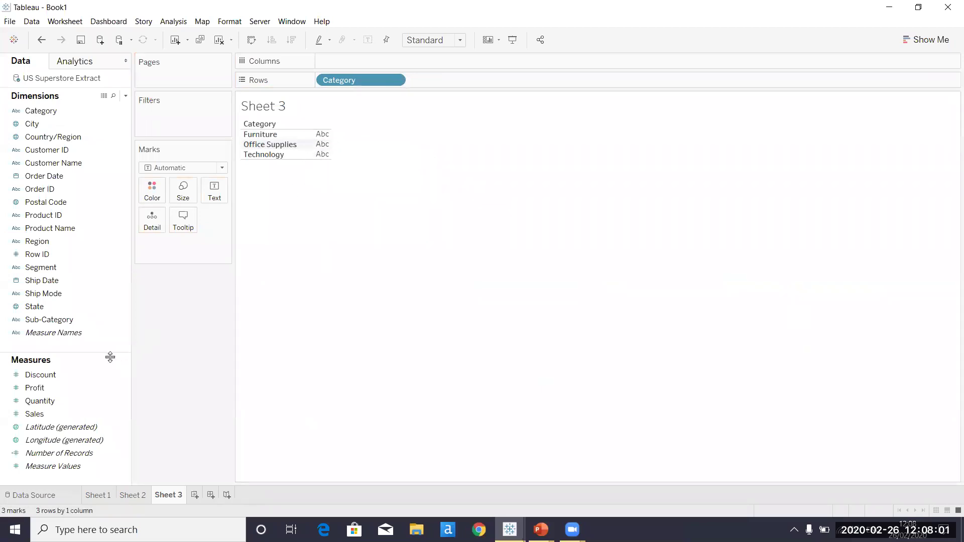
drag(45, 413, 356, 61)
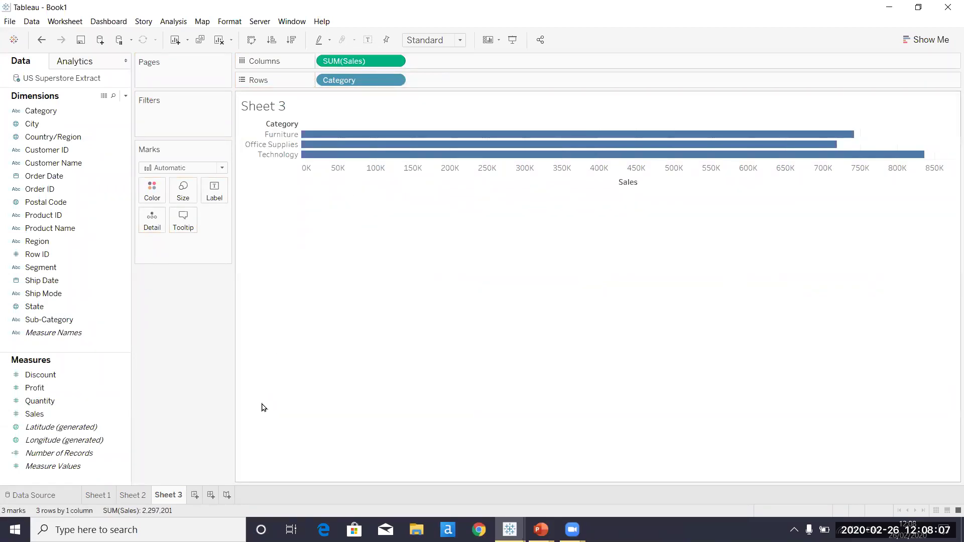
Step: Rename Sheet 1, the map worksheet, as Profit Map
click(108, 500)
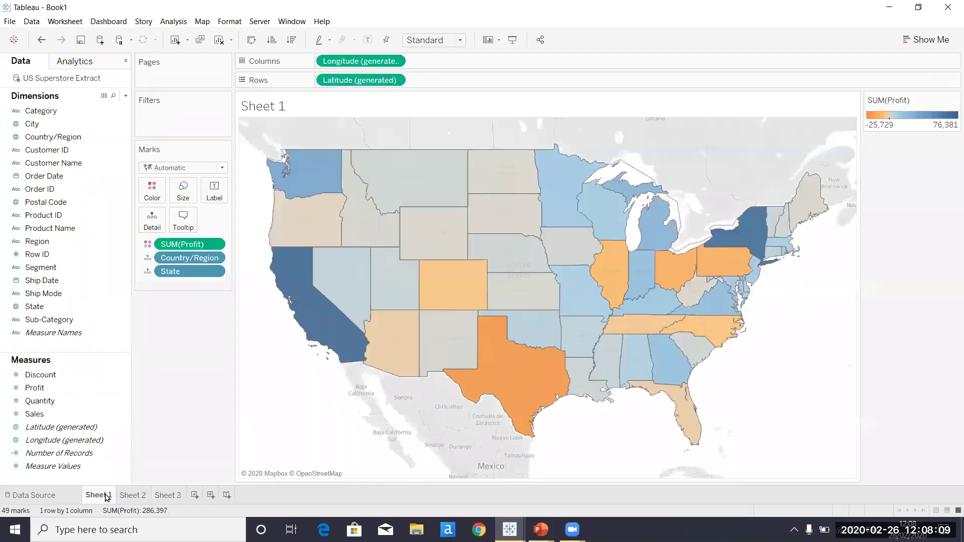
double_click(104, 494)
text(Profit)
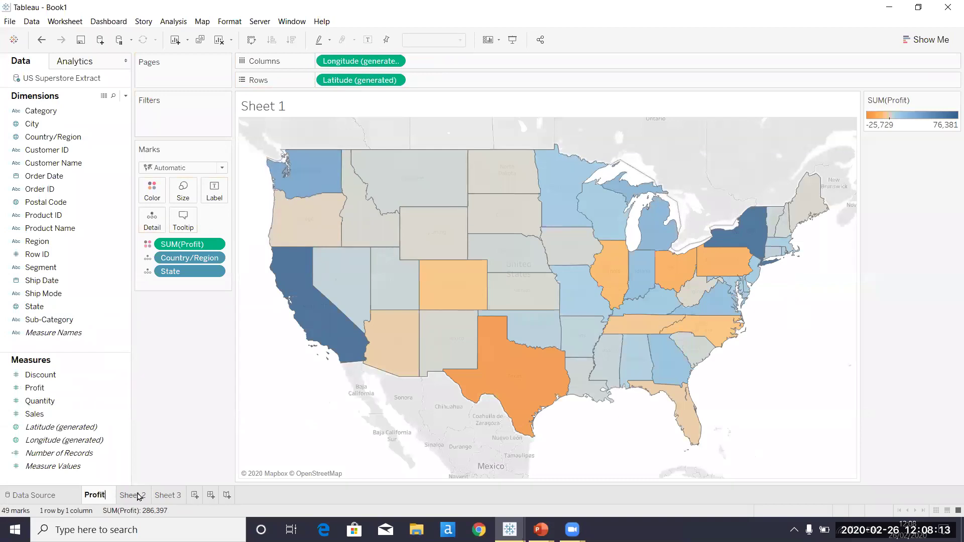
text( Map)
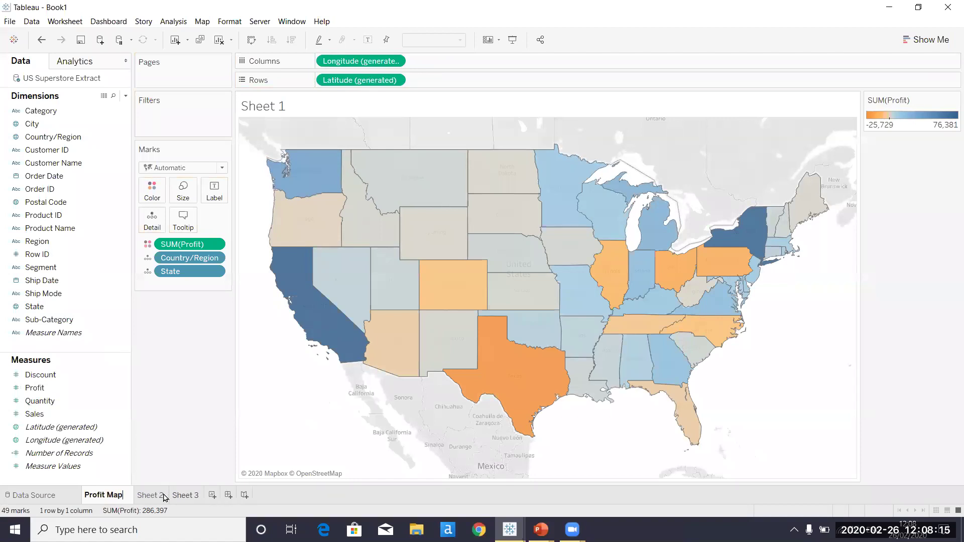
Step: Rename Sheet 2, the monthly line chart, as Sales By month
click(163, 496)
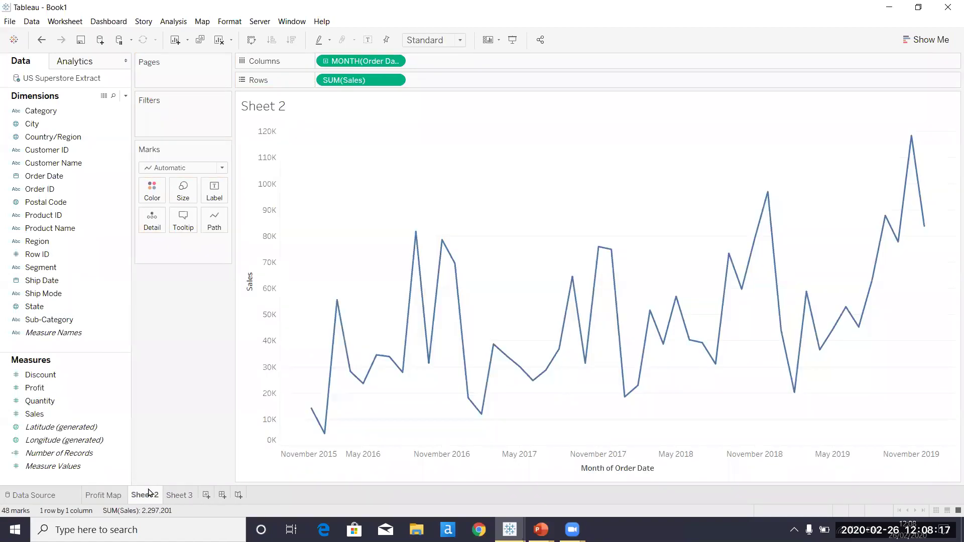
double_click(154, 494)
text(Sales By month)
key(Return)
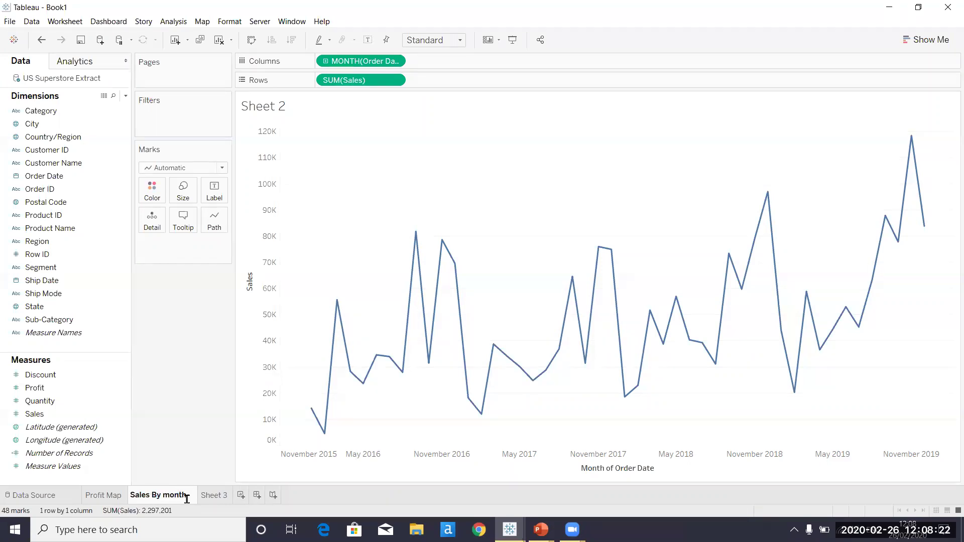
Step: Rename Sheet 3, the category bar chart, as Category sales
double_click(219, 497)
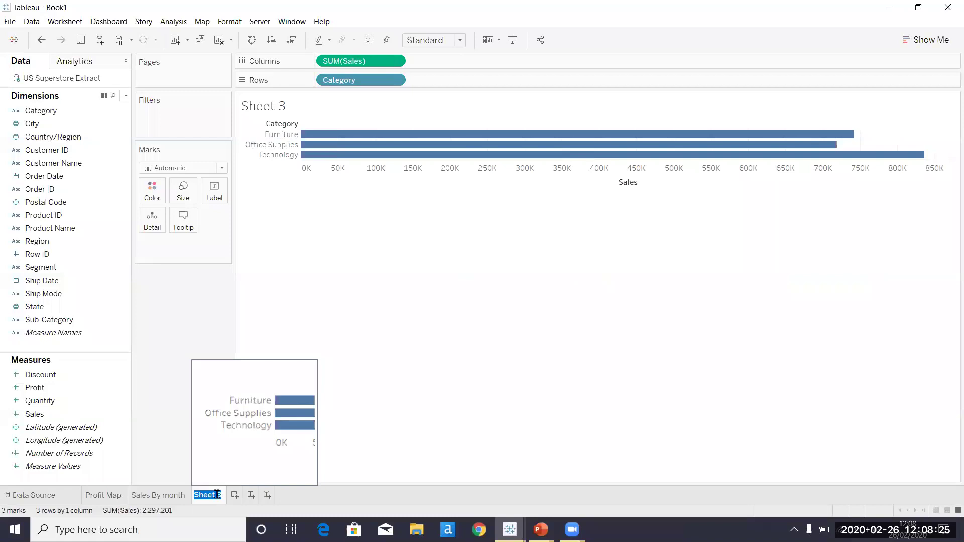
text(Categor)
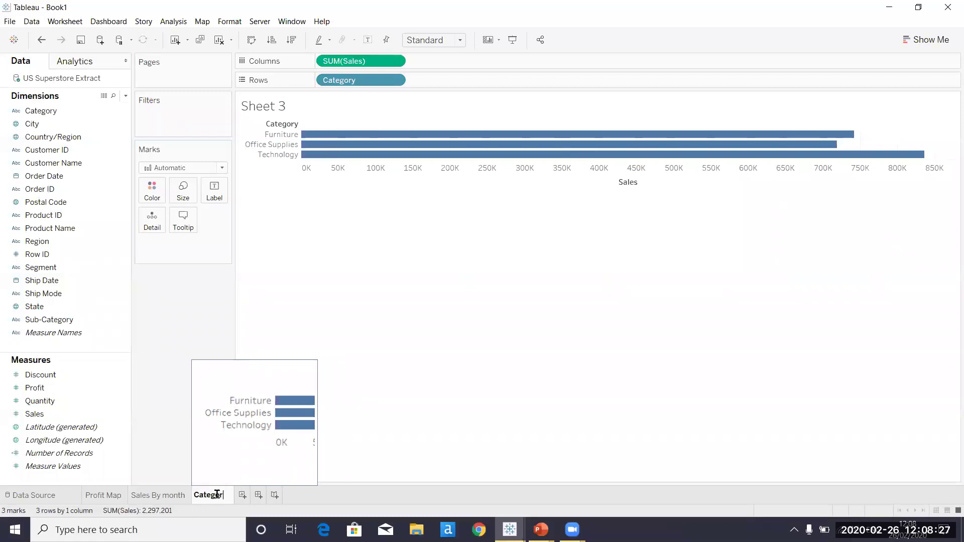
text(y sales)
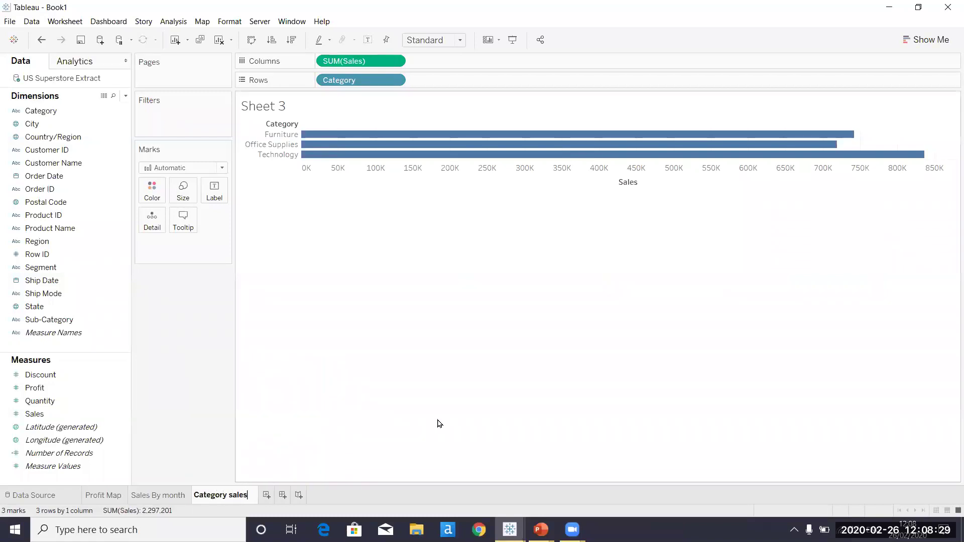
Step: Create a new dashboard and place the Profit Map sheet on it as a tiled view
click(281, 495)
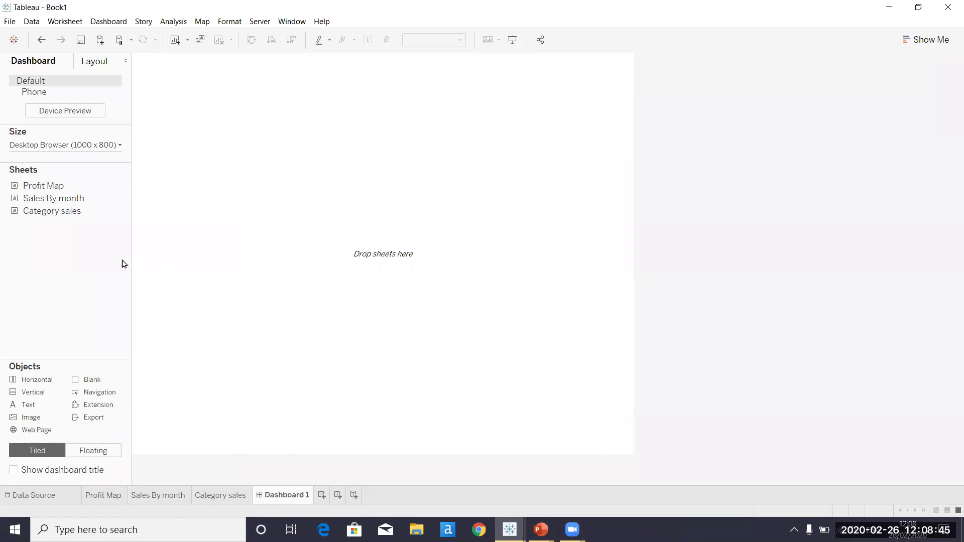
mouse_move(49, 187)
drag(48, 187, 196, 174)
drag(255, 165, 254, 168)
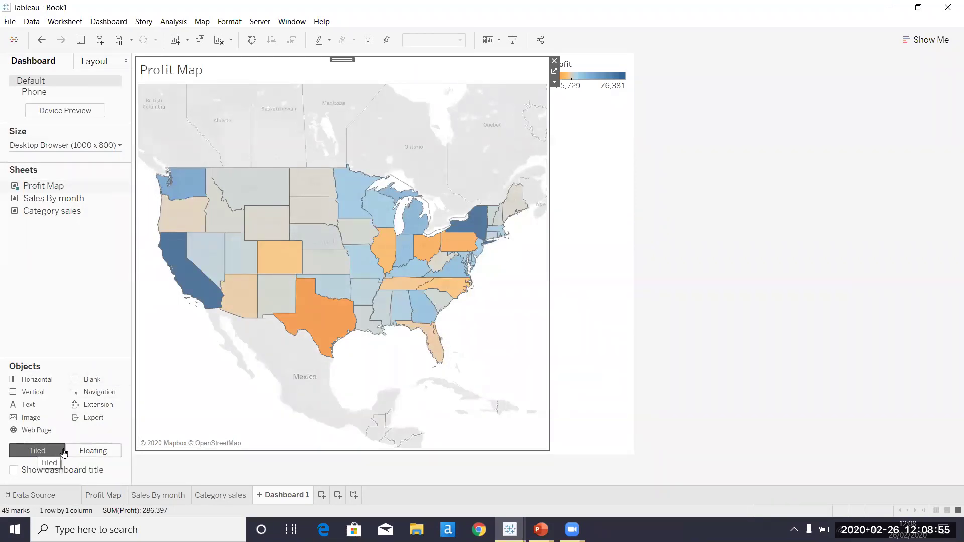
Step: Add Sales By month below the map on the dashboard and place Category sales to the right of it
mouse_move(59, 206)
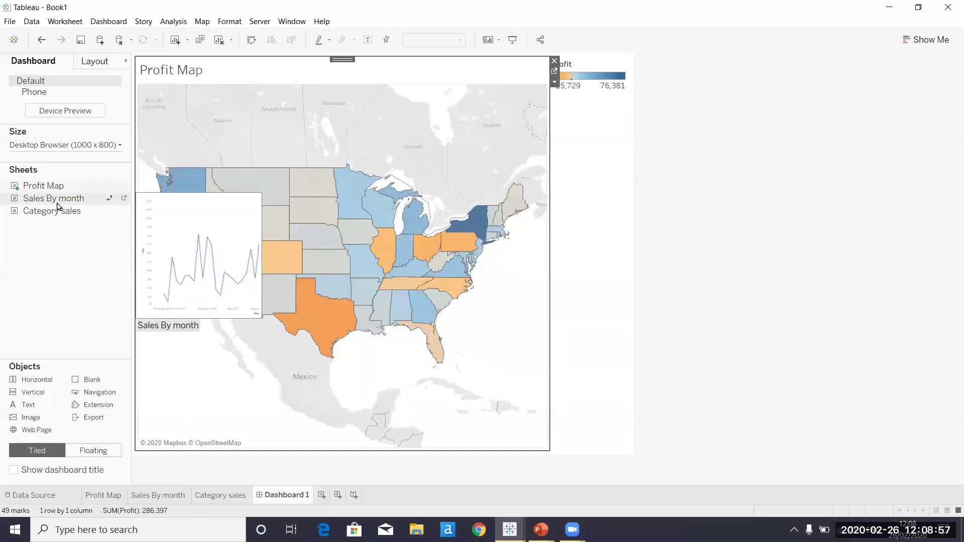
drag(59, 200, 197, 270)
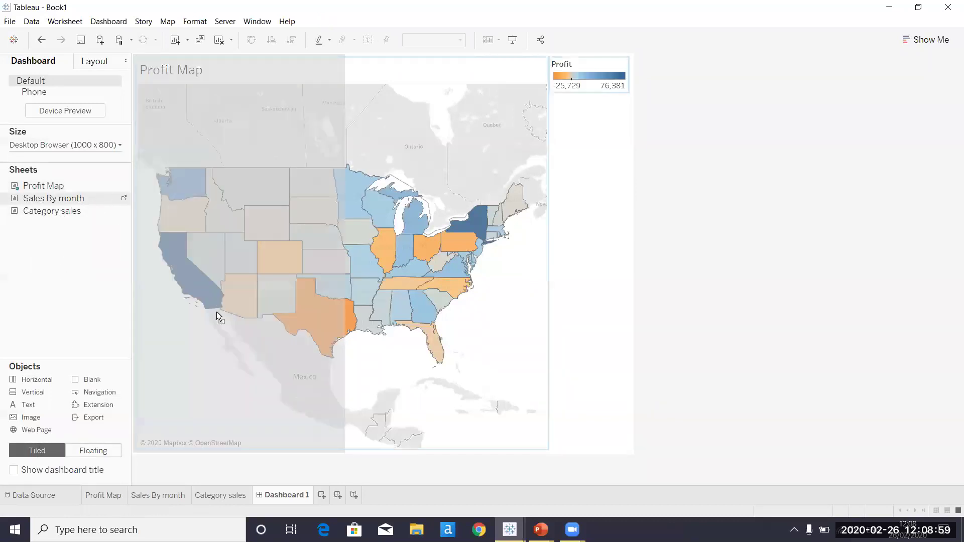
drag(234, 349, 242, 363)
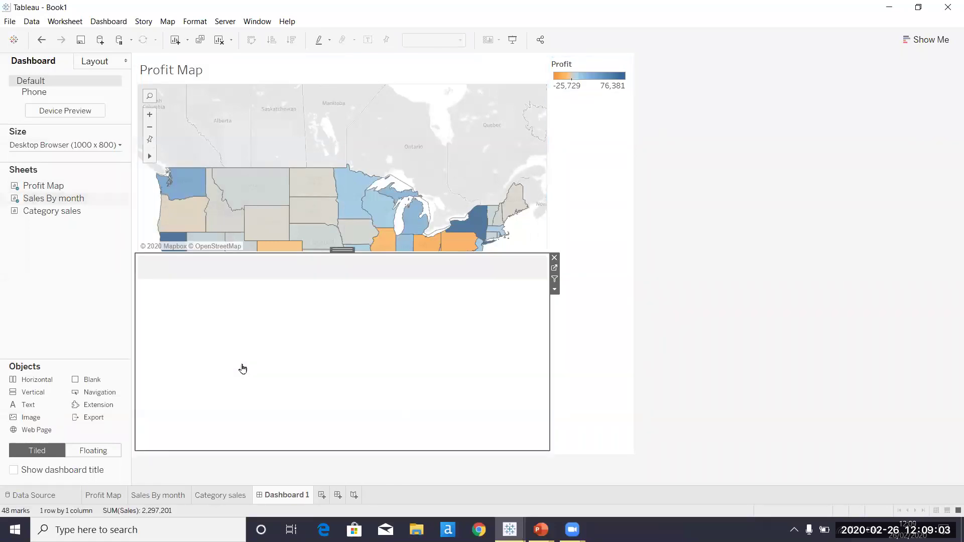
drag(62, 211, 390, 355)
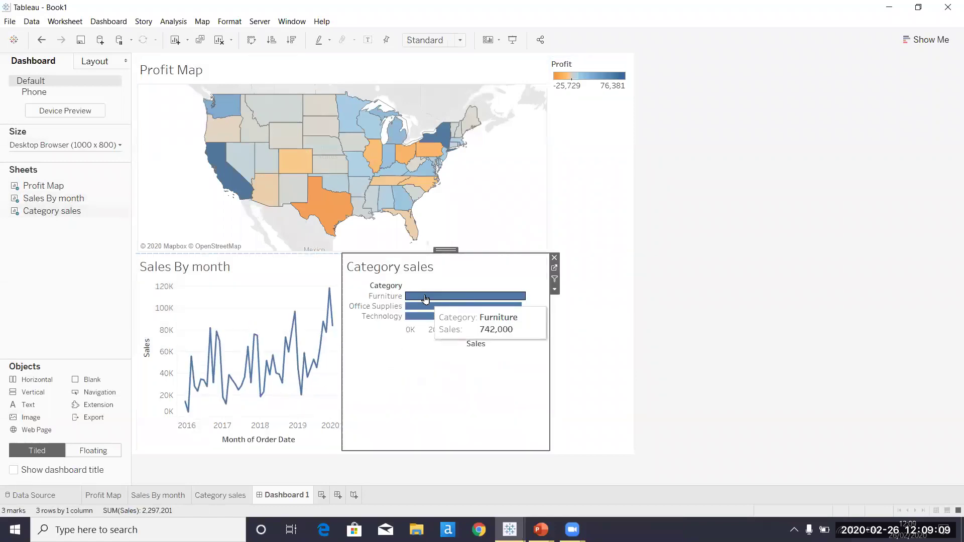
Step: Fit the Category sales chart to the entire view in its dashboard area
click(554, 289)
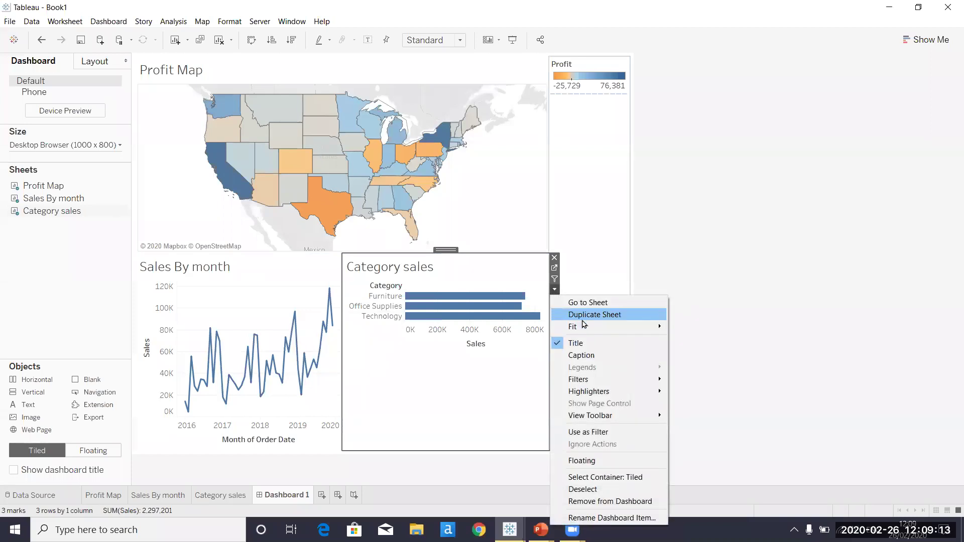
mouse_move(585, 327)
click(702, 365)
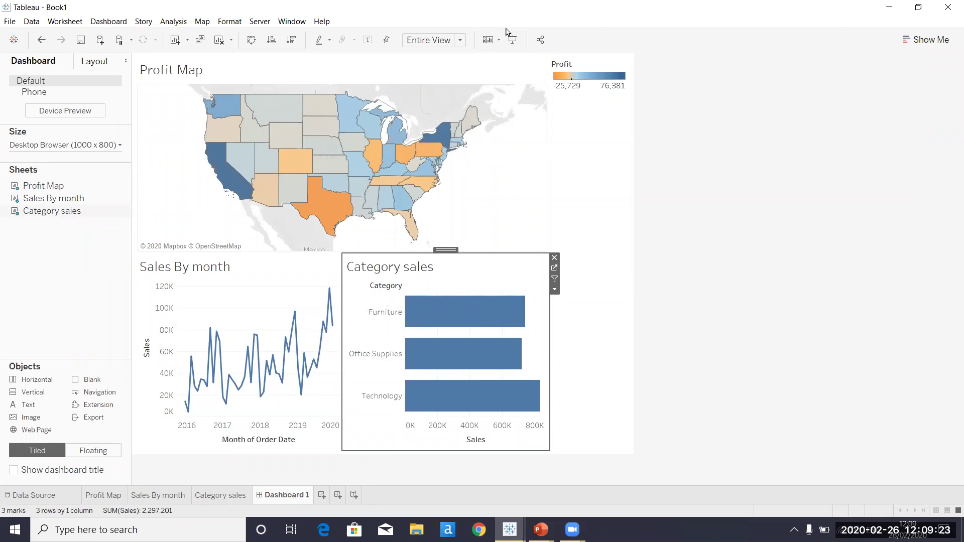
click(476, 33)
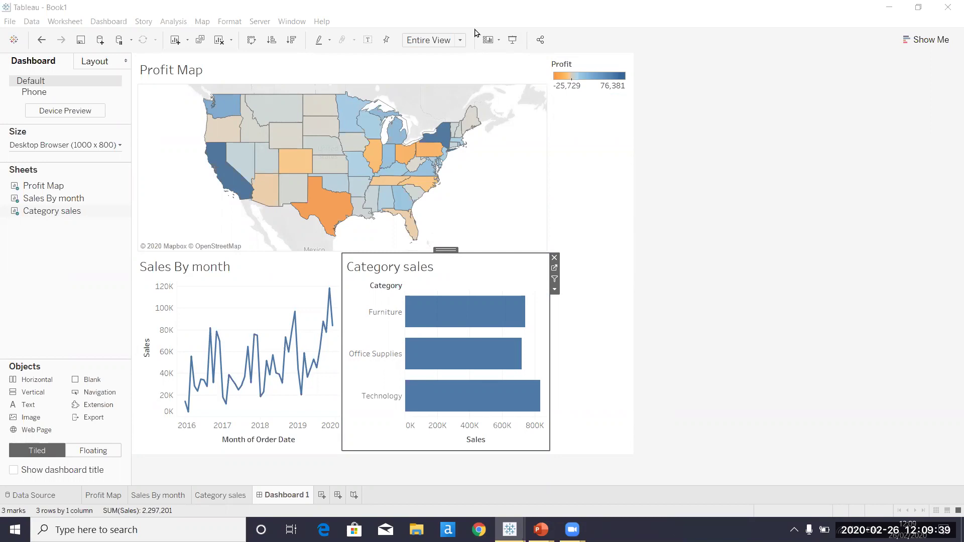
click(476, 33)
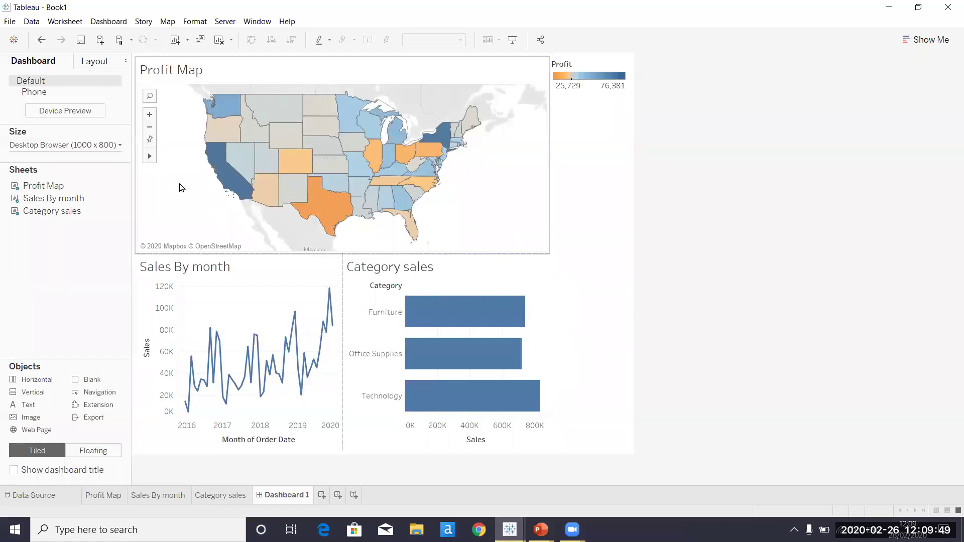
Step: Try the quick option of using Profit Map as a filter by selecting New Mexico and Arizona on the map
click(517, 137)
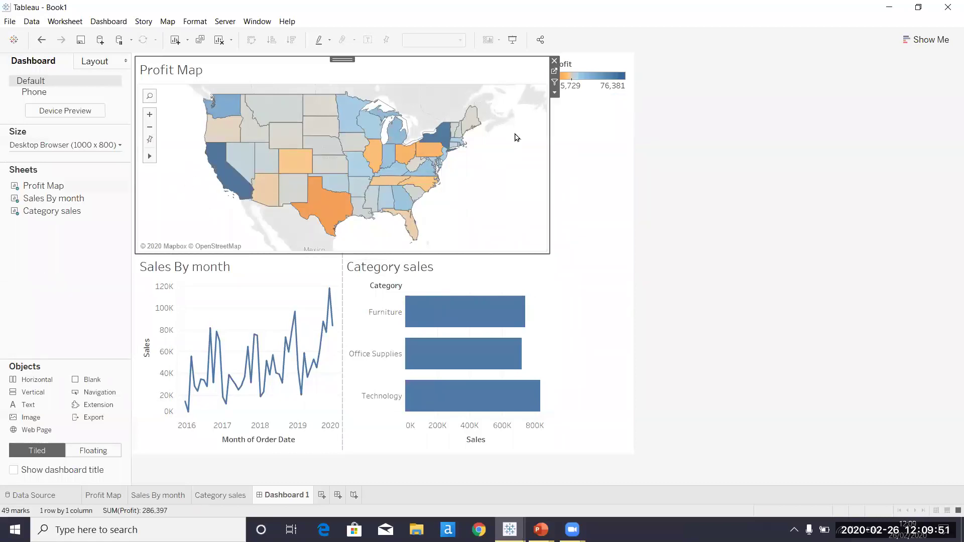
click(555, 81)
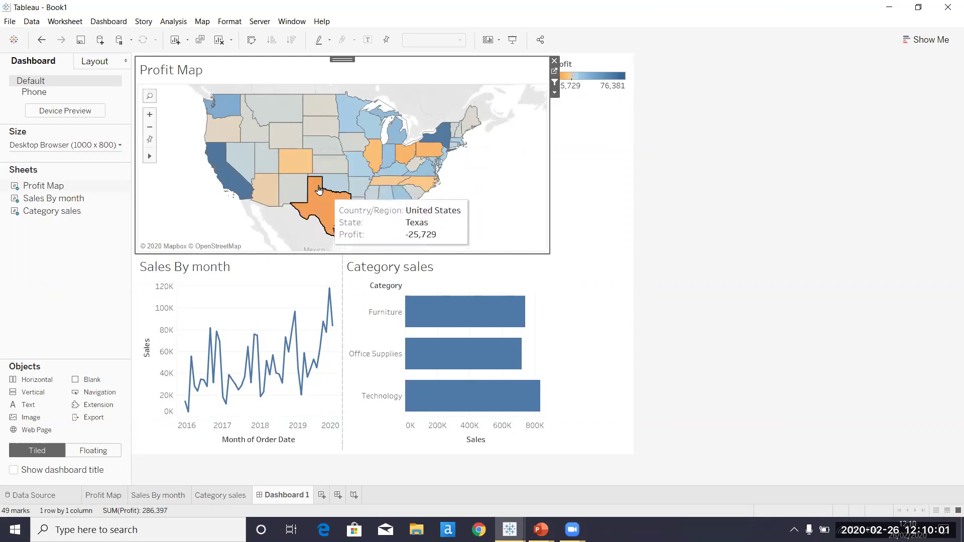
click(289, 184)
click(275, 188)
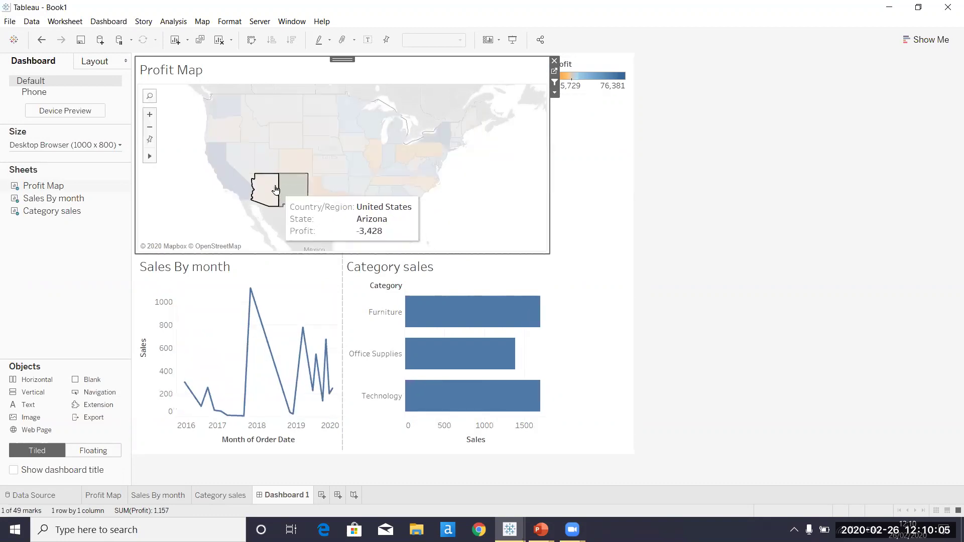
click(275, 189)
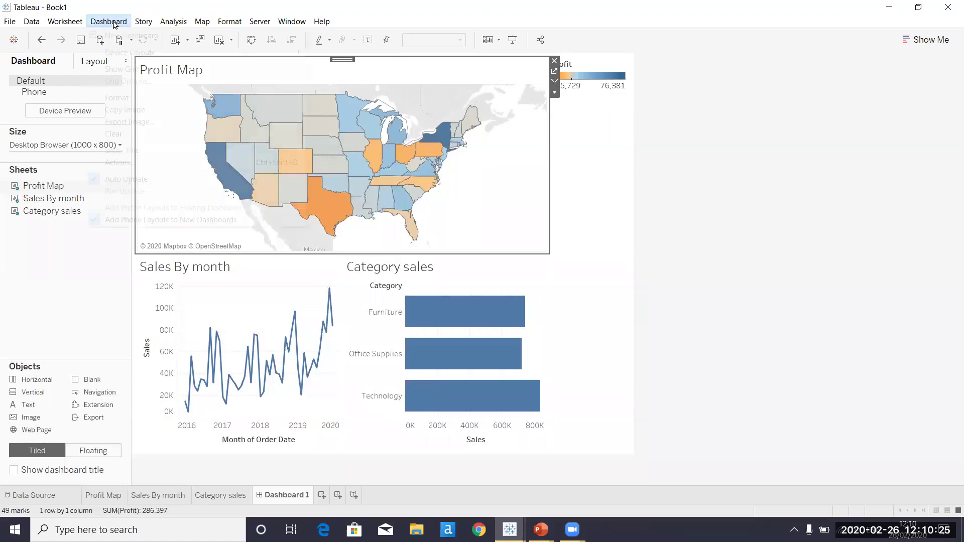
Step: Add a filter action to the dashboard and name it Map filter
click(114, 24)
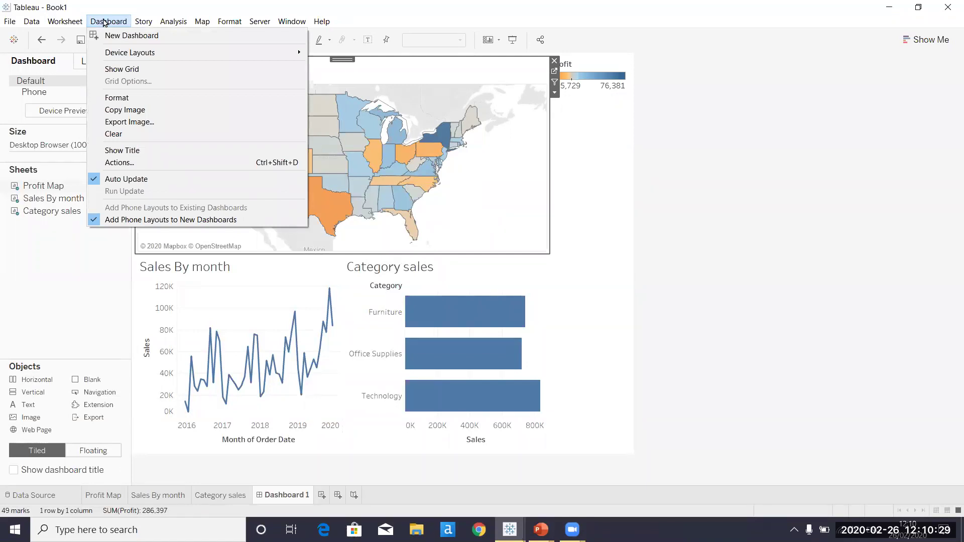
click(143, 164)
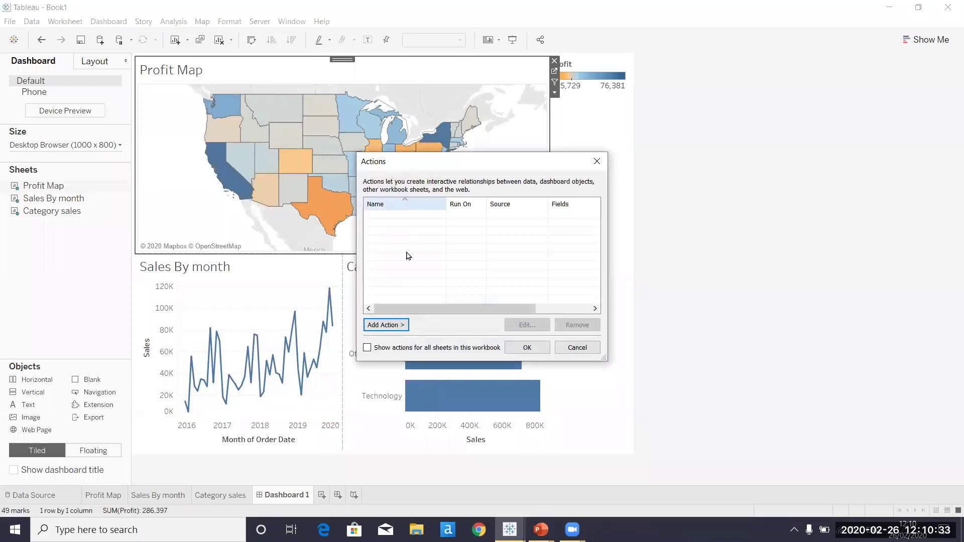
click(403, 326)
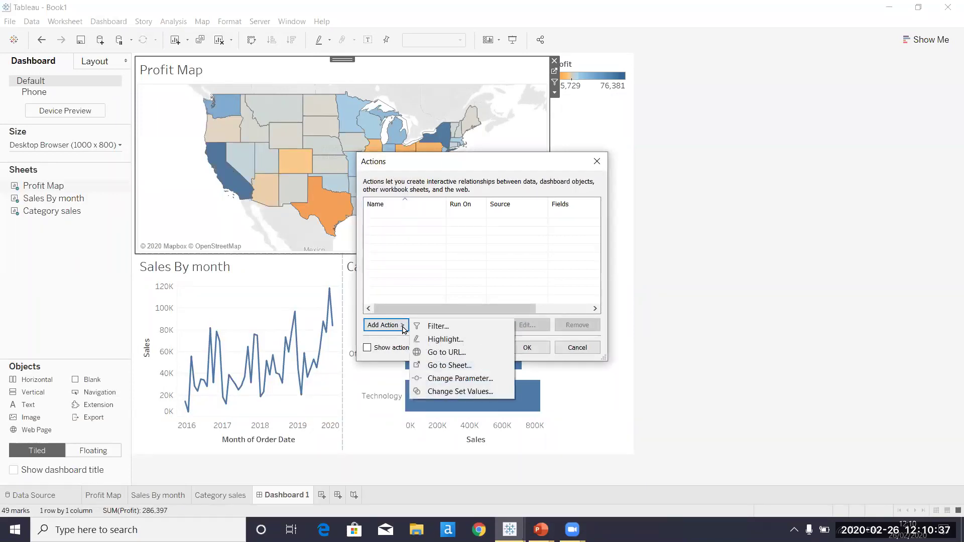
click(437, 326)
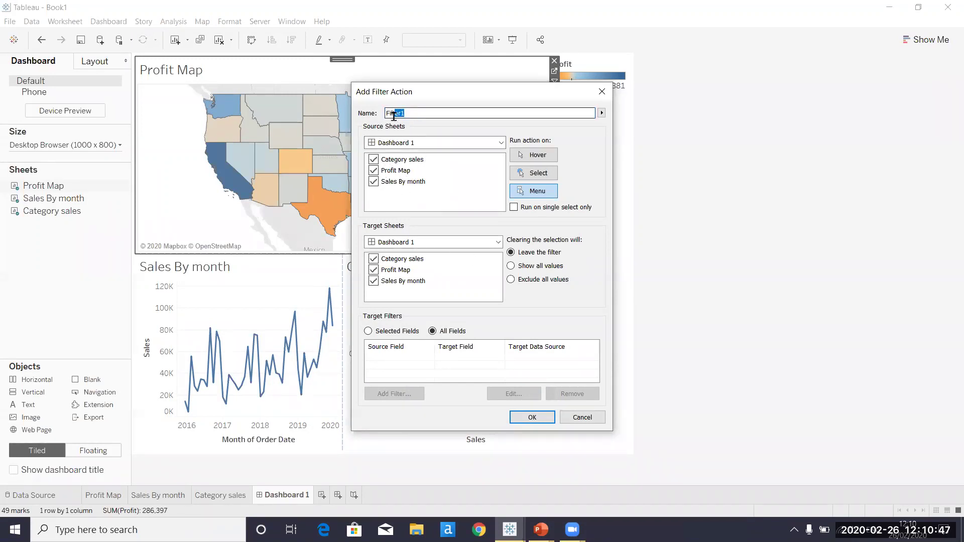
text(Map f)
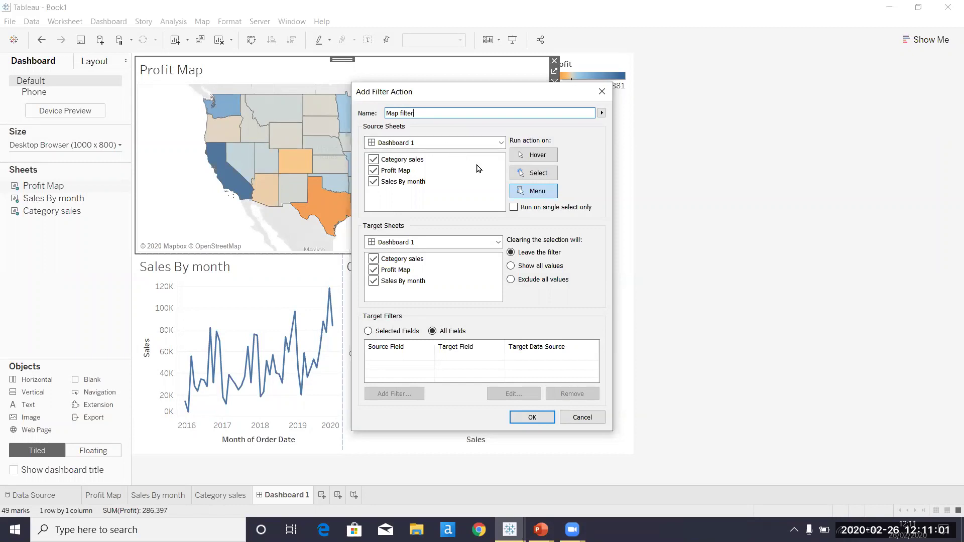
Step: Set the Map filter action to run on Select, with Profit Map as the only source sheet
click(546, 173)
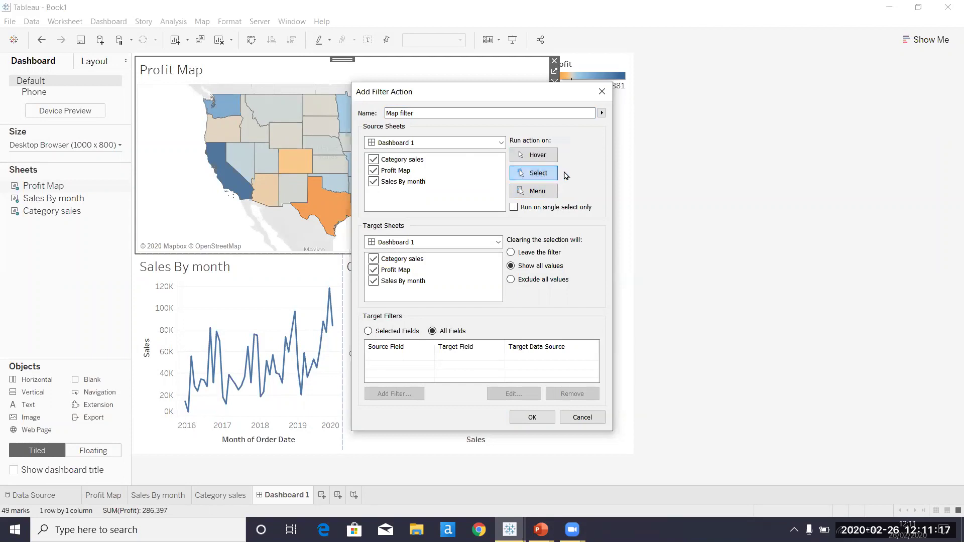
click(547, 190)
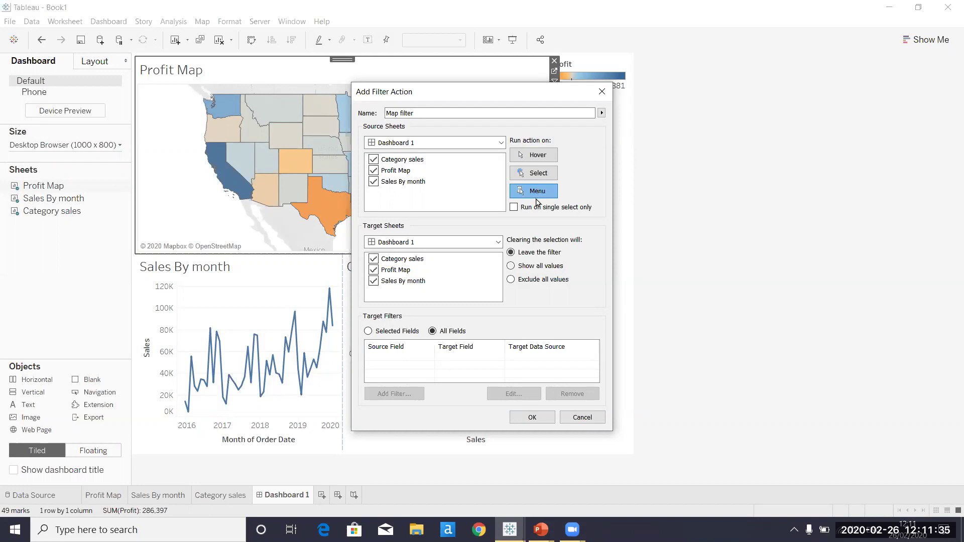
click(536, 176)
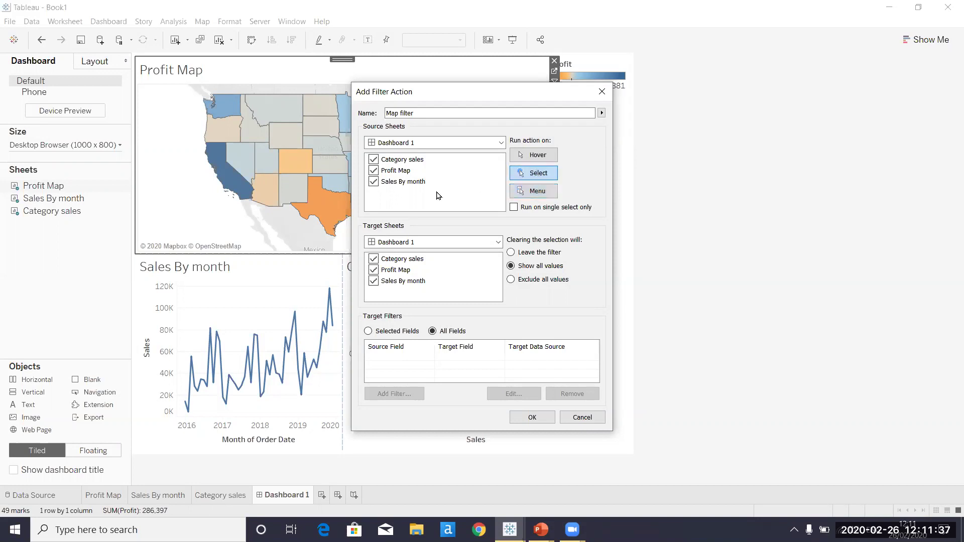
click(373, 171)
click(375, 162)
click(374, 182)
Step: Limit the action's target sheets to Category sales and Sales By month, and save the dashboard action
click(374, 259)
click(374, 270)
click(374, 259)
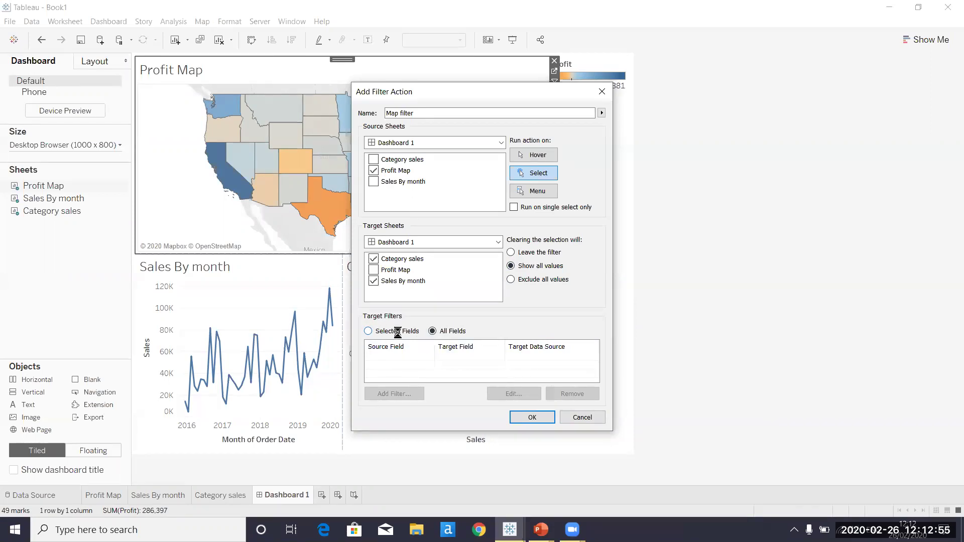
click(531, 417)
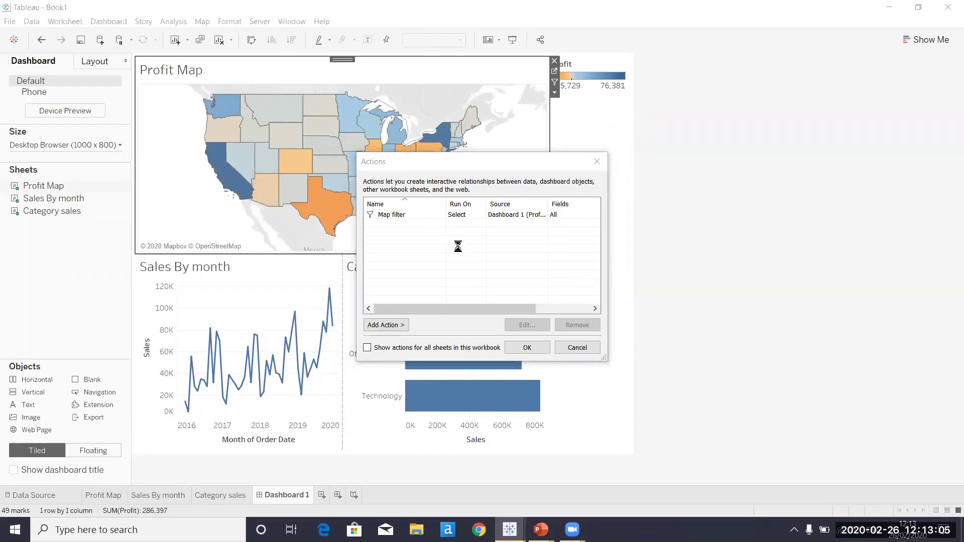
click(531, 347)
Step: Test the filter action by selecting Texas and Mississippi on the map, ending with the selection cleared
click(329, 215)
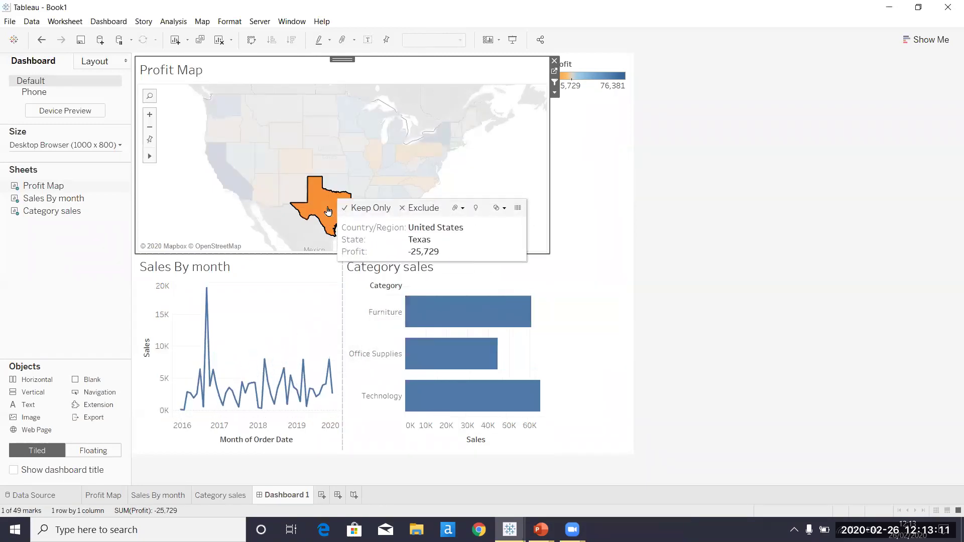
click(370, 203)
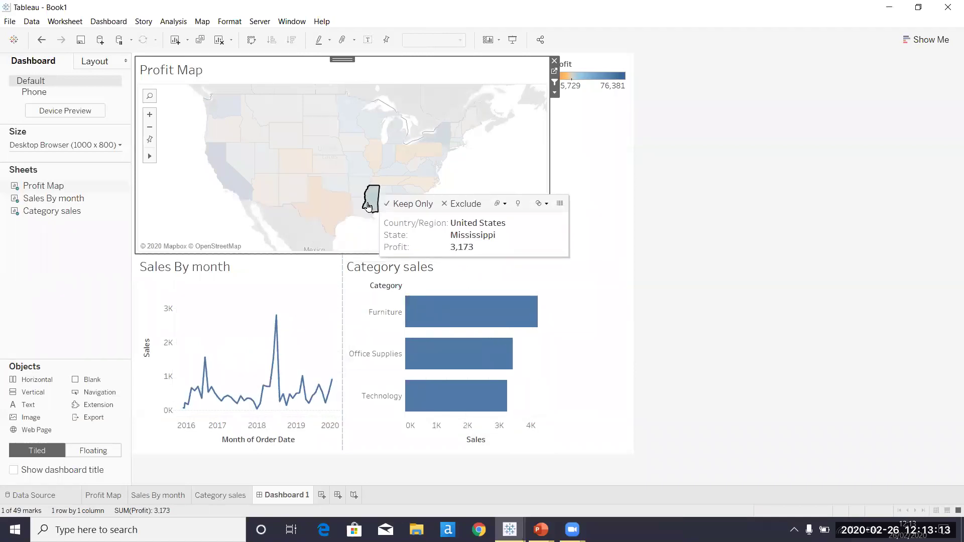
click(370, 204)
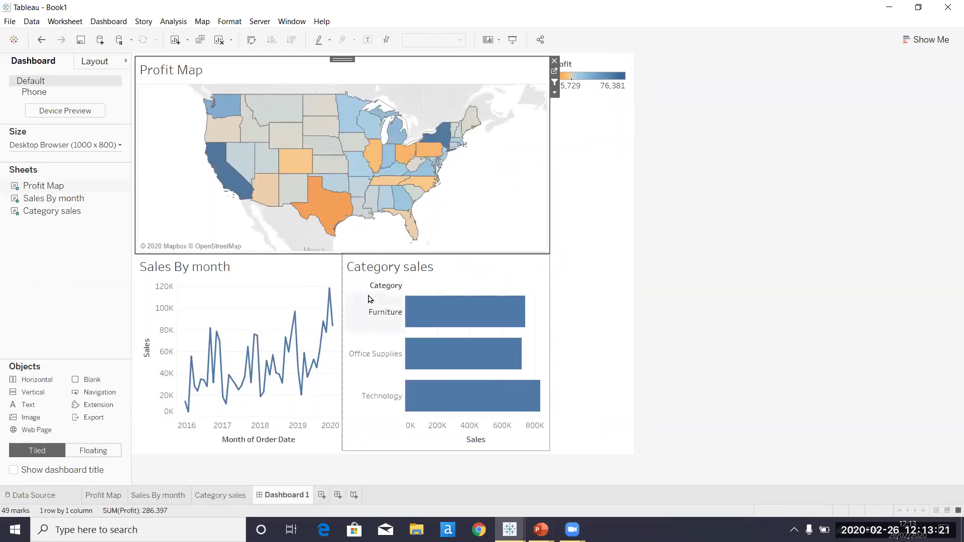
Step: Add a second filter action to the dashboard with Category sales as its only source sheet
mouse_move(488, 316)
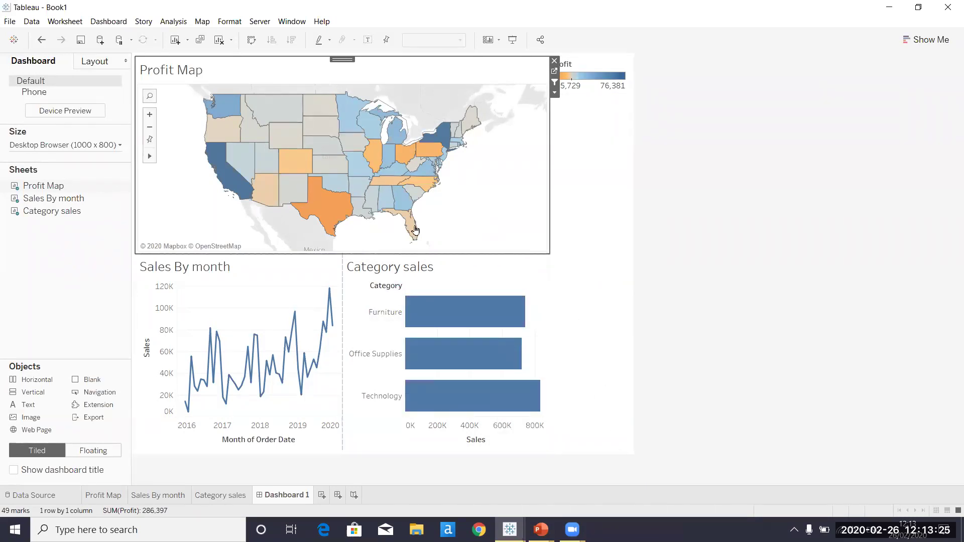
click(109, 21)
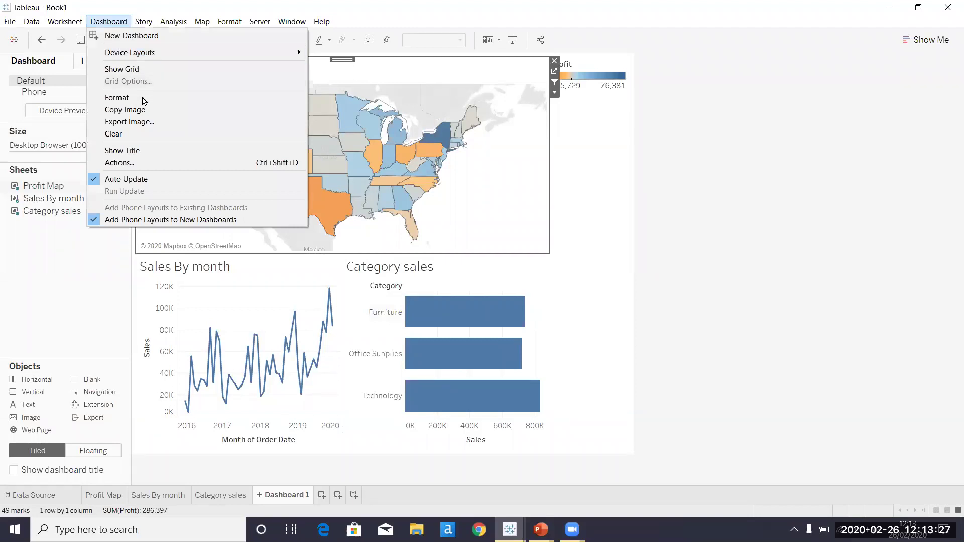
click(148, 156)
key(ctrl+shift+d)
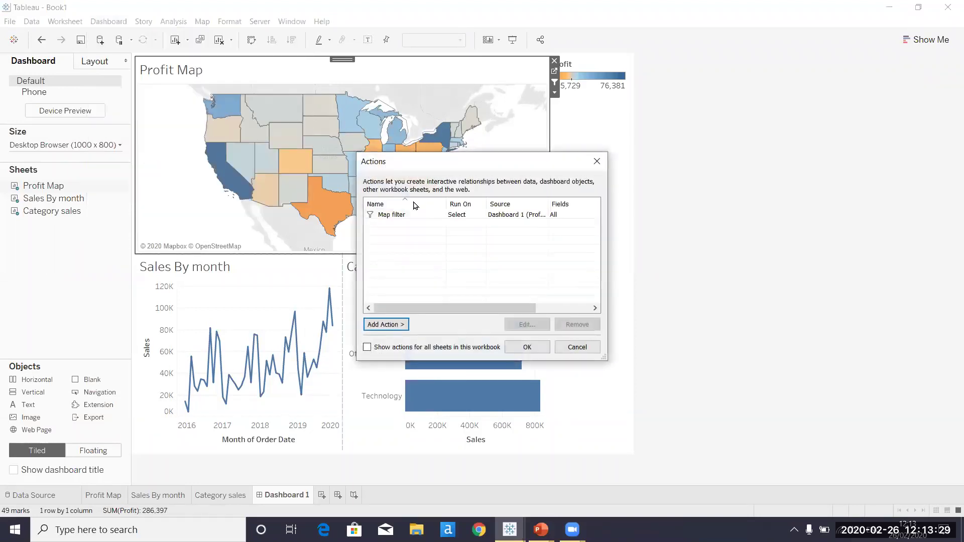
click(397, 324)
click(447, 322)
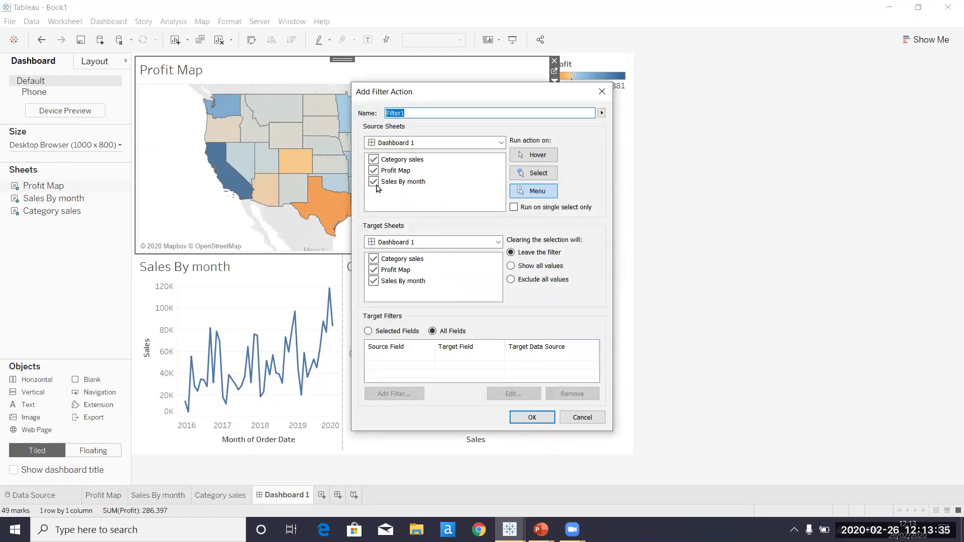
click(373, 170)
click(374, 181)
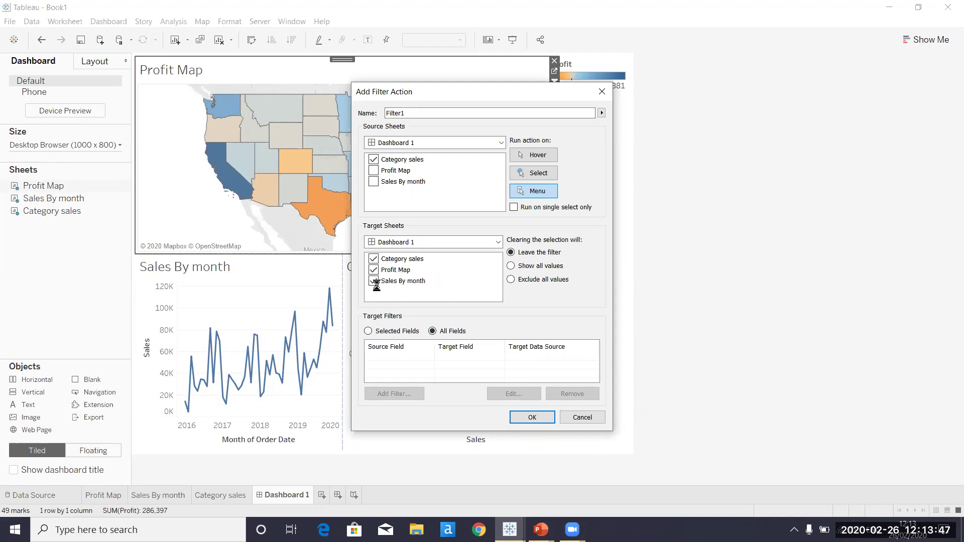
Step: Exclude Category sales from the action's target sheets, run it on Hover with Show all values on clearing, and save it
click(373, 258)
click(542, 155)
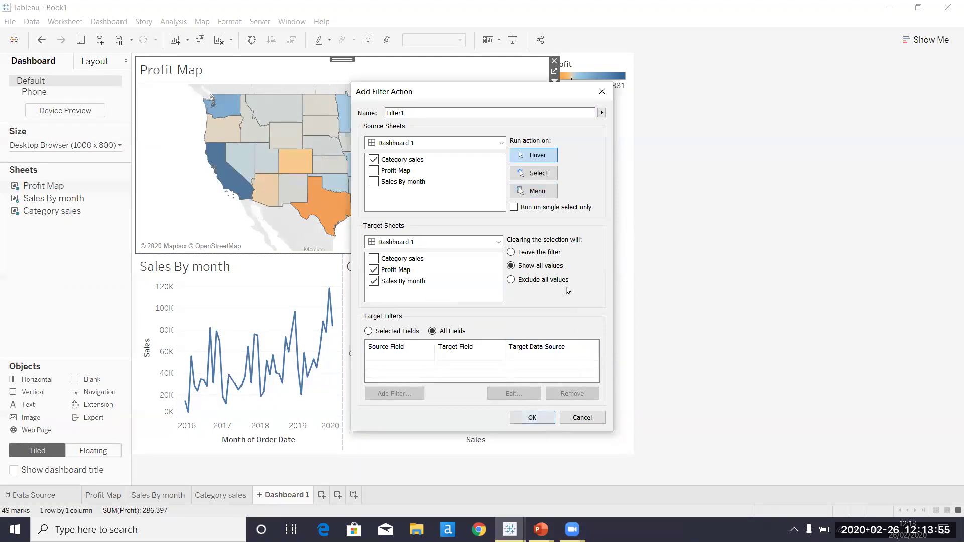
click(532, 417)
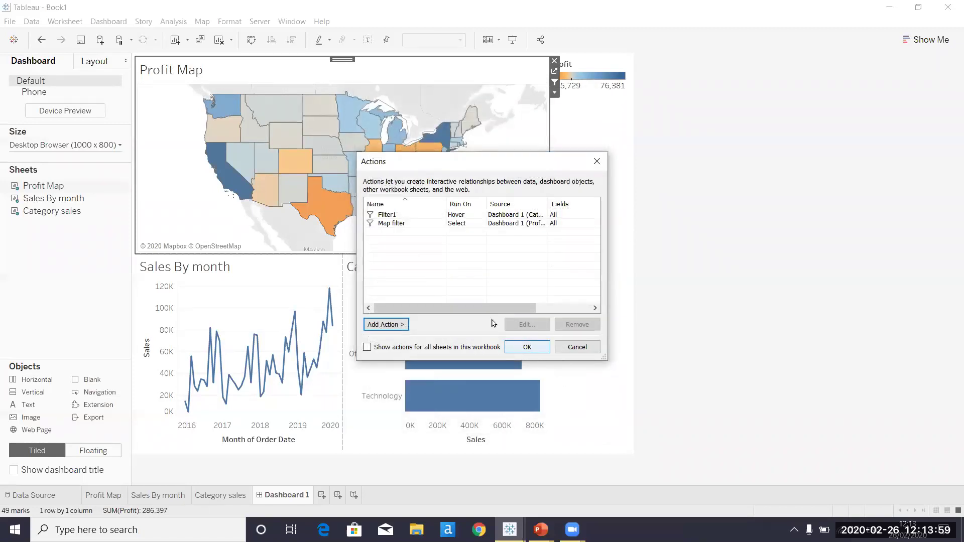
Step: Rename the Filter1 action as Hover action and save the dashboard actions
click(391, 215)
click(527, 325)
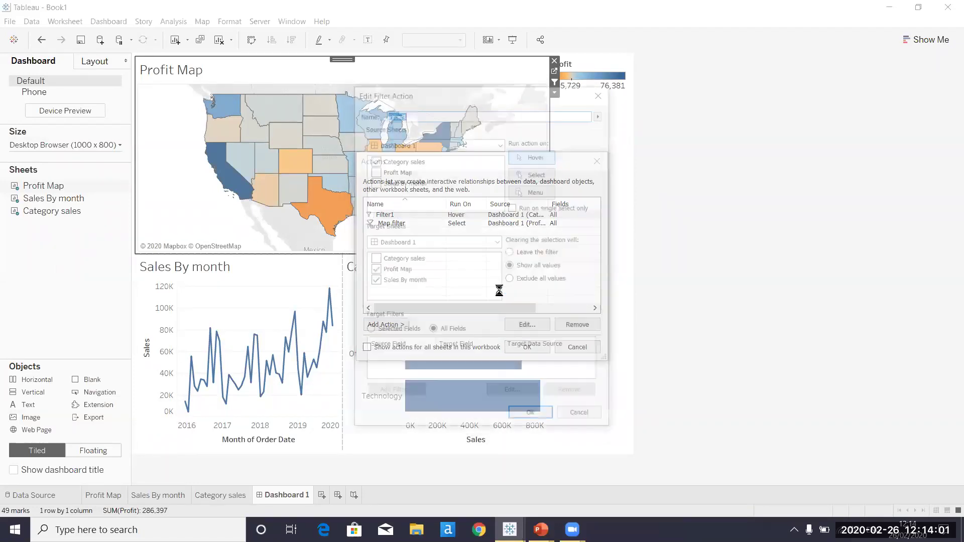
text(Hover action)
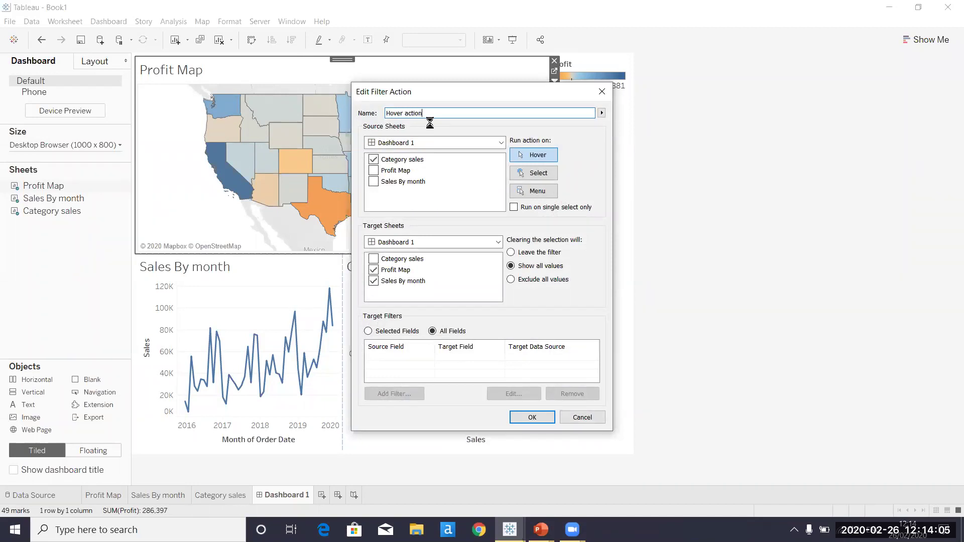
click(545, 419)
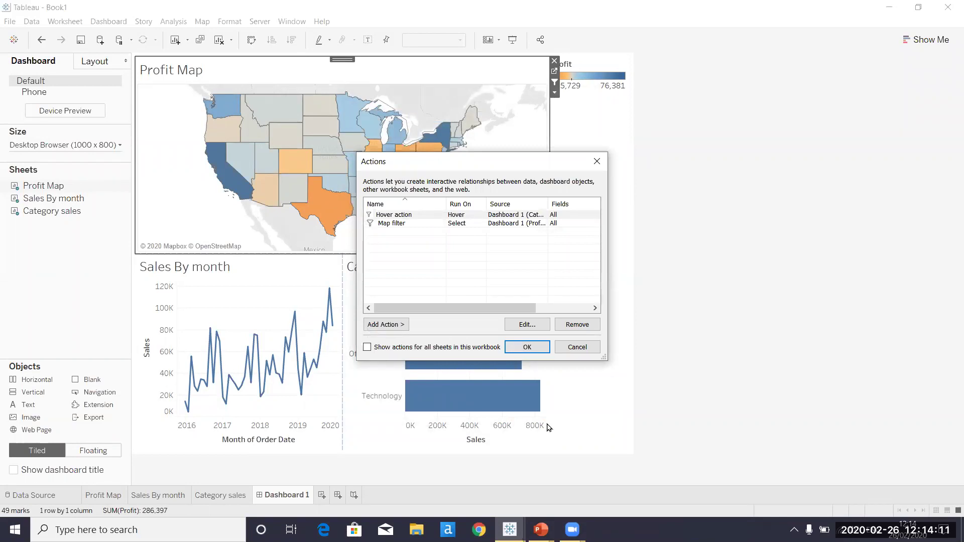
click(527, 346)
Step: Test the Hover action by pointing at the Office Supplies, Technology and Furniture bars in Category sales
mouse_move(509, 339)
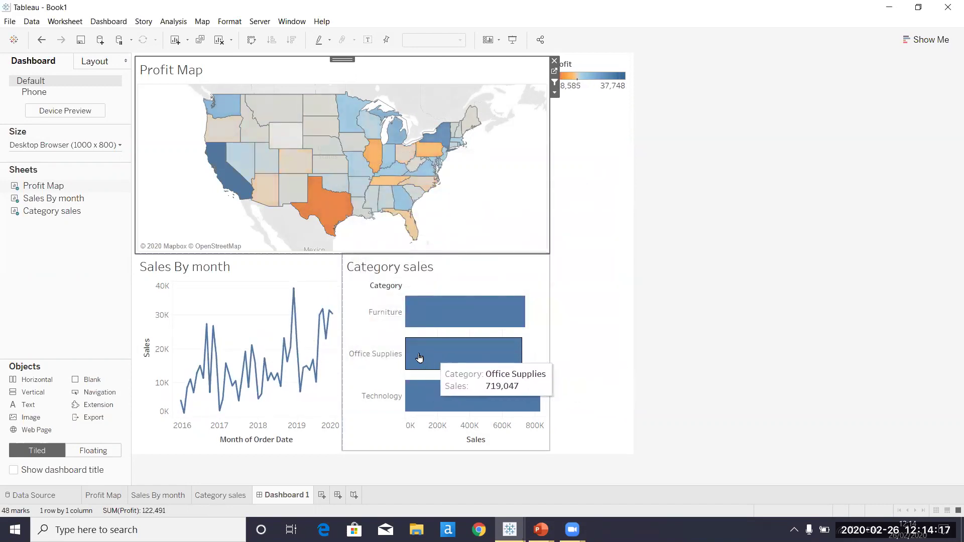
mouse_move(432, 395)
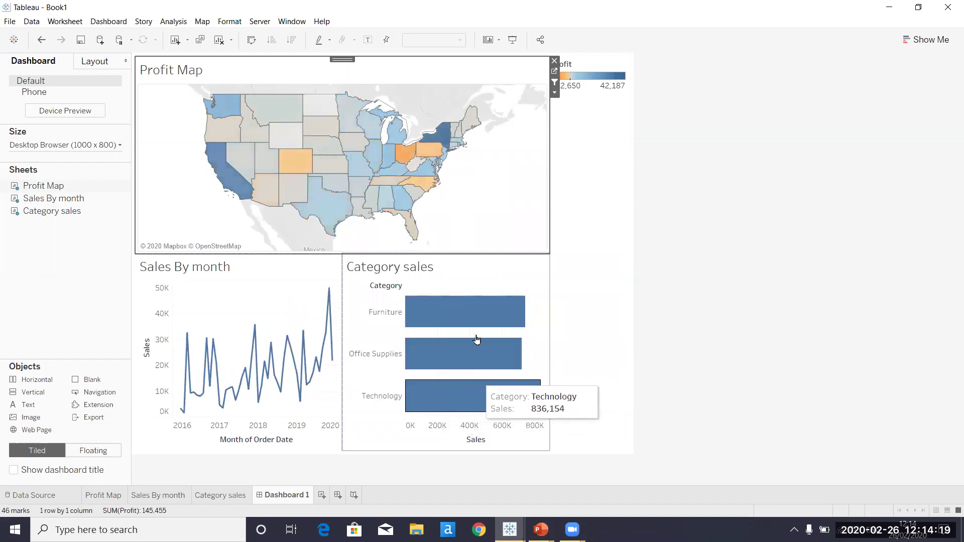
mouse_move(461, 320)
mouse_move(424, 351)
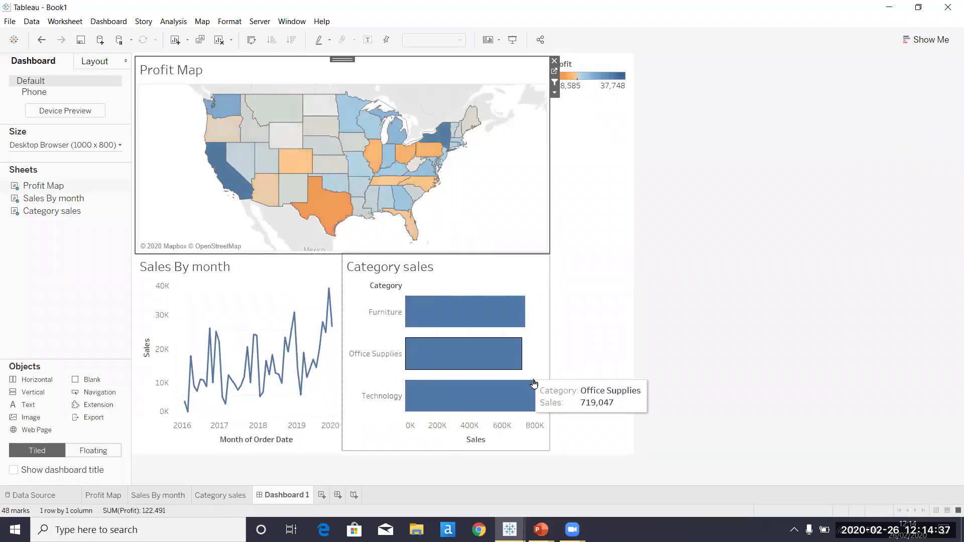
Step: Switch to the Training Workbook and open the Basic filter - exercise dashboard
mouse_move(510, 530)
click(493, 497)
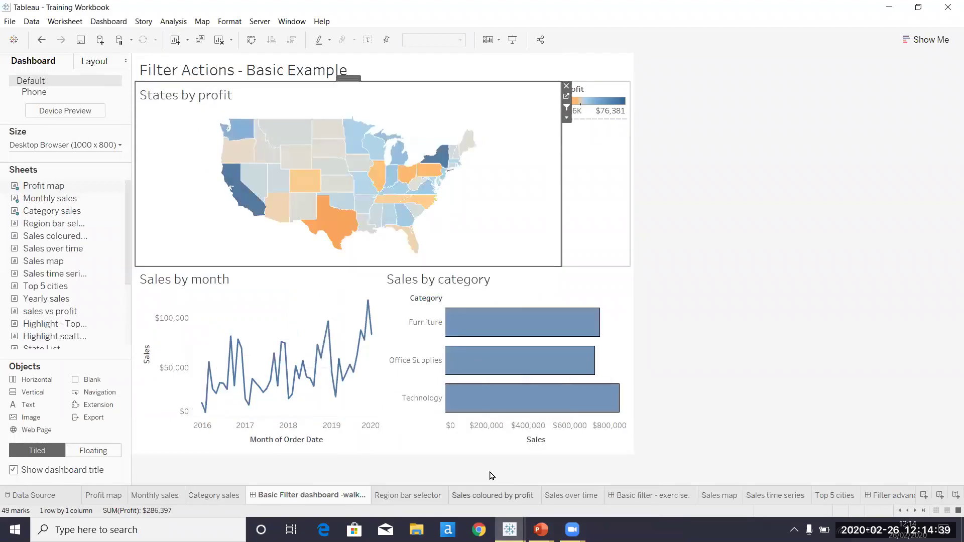
click(624, 495)
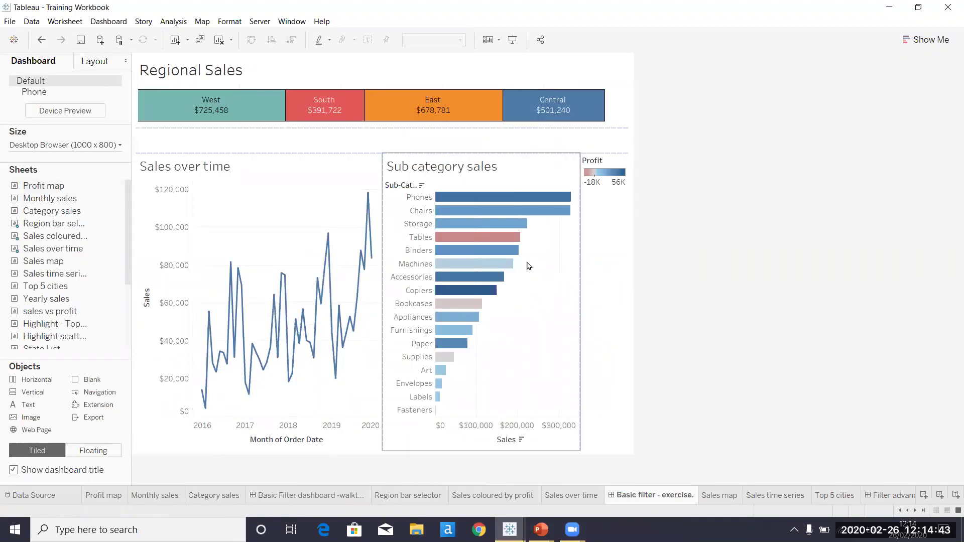
Step: Test the regional filter by selecting and clearing West, viewing the exercise dashboard in presentation mode
mouse_move(254, 119)
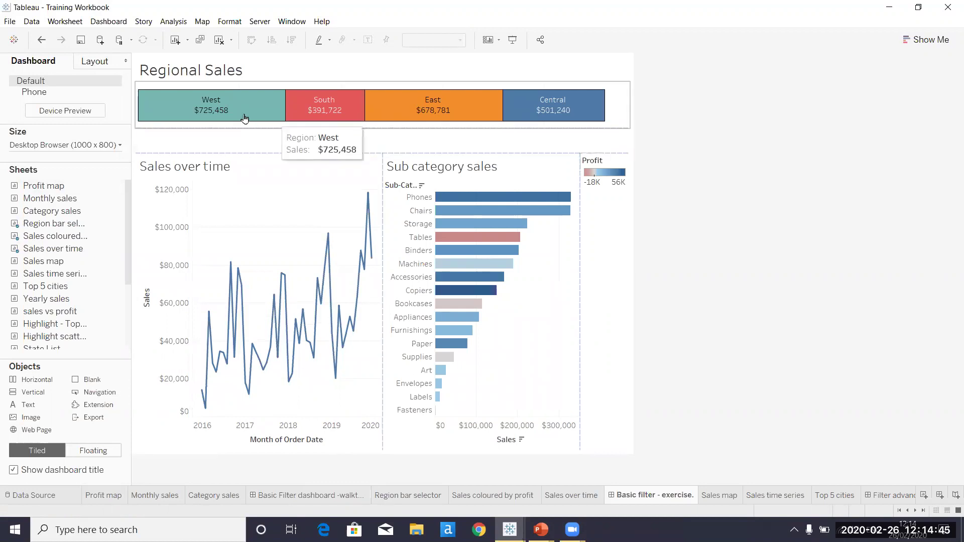
click(250, 117)
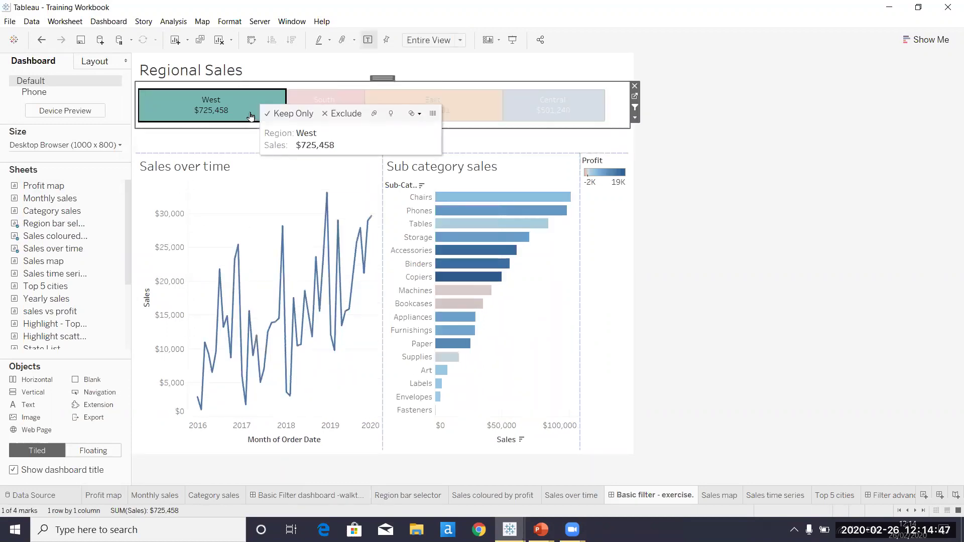
click(515, 44)
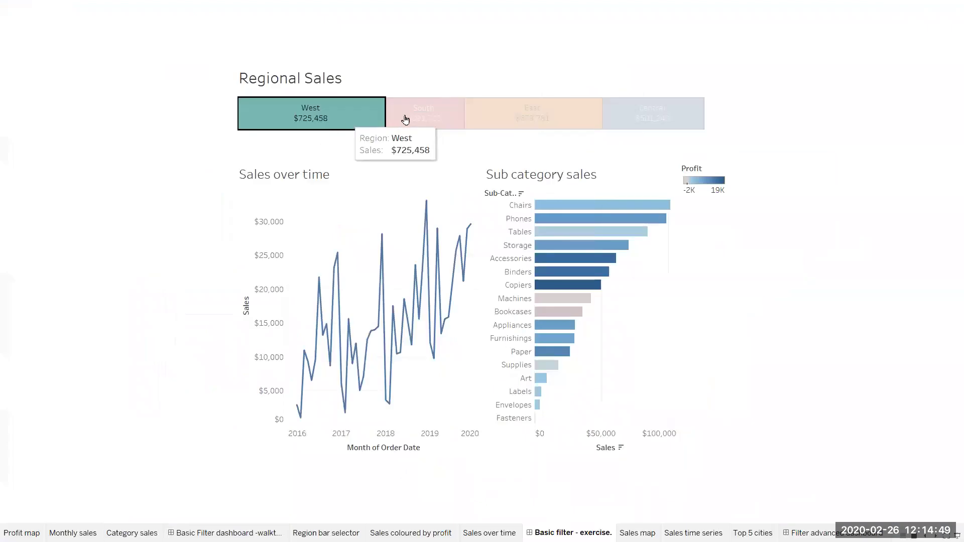
click(386, 120)
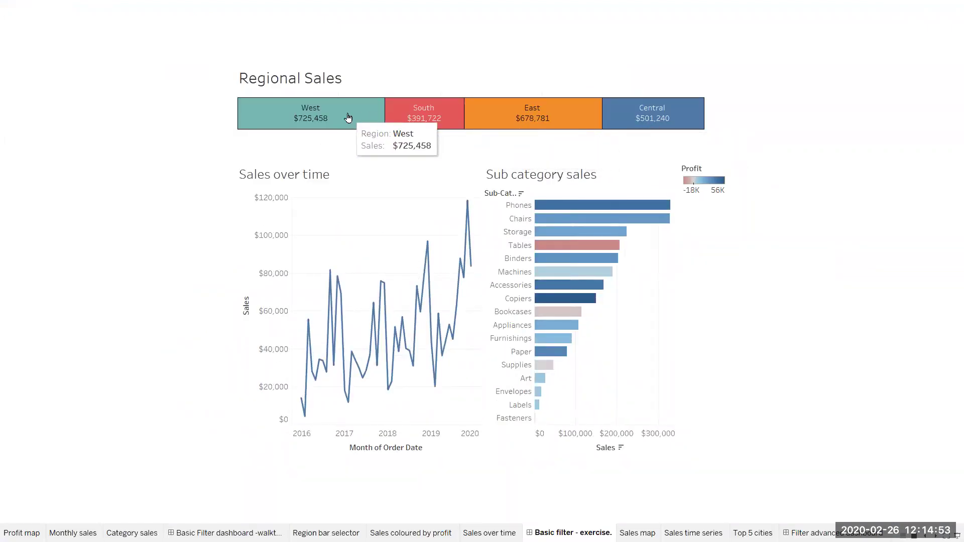
click(367, 118)
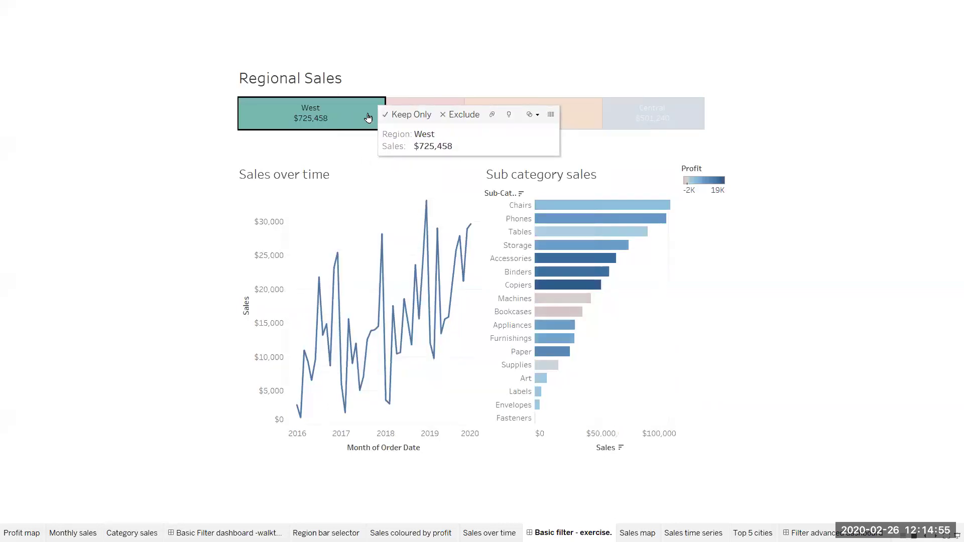
click(365, 118)
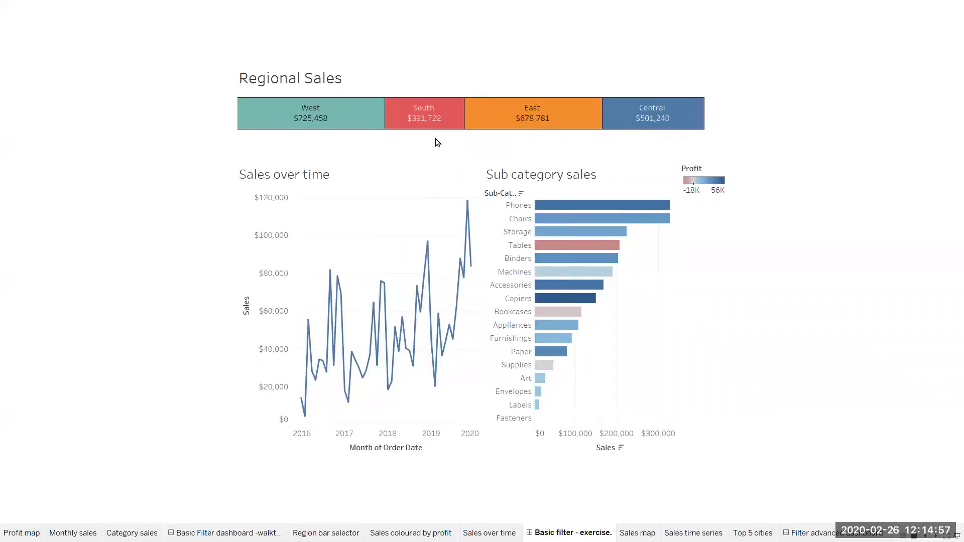
Step: Test the regional filter on the South, East and Central segments, ending with the selection cleared
click(421, 126)
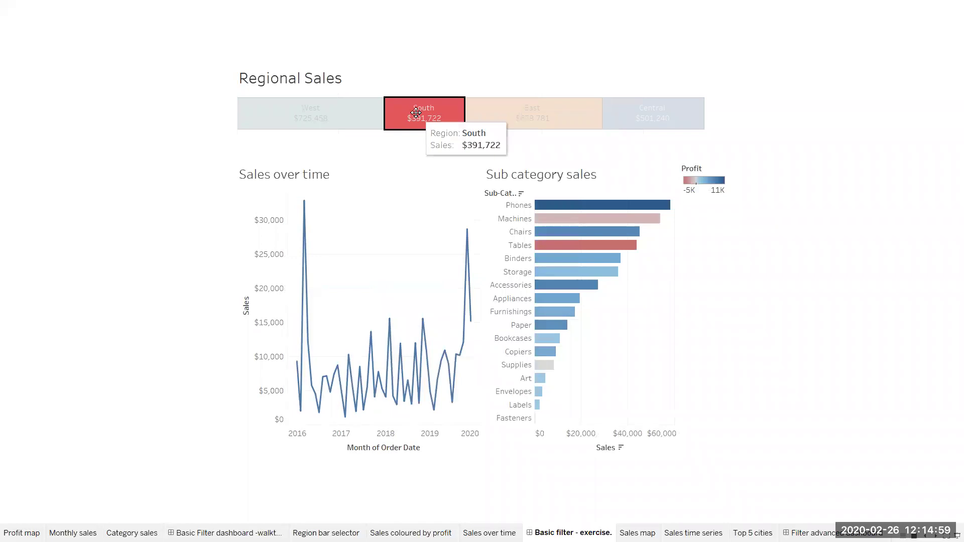
click(498, 113)
click(492, 116)
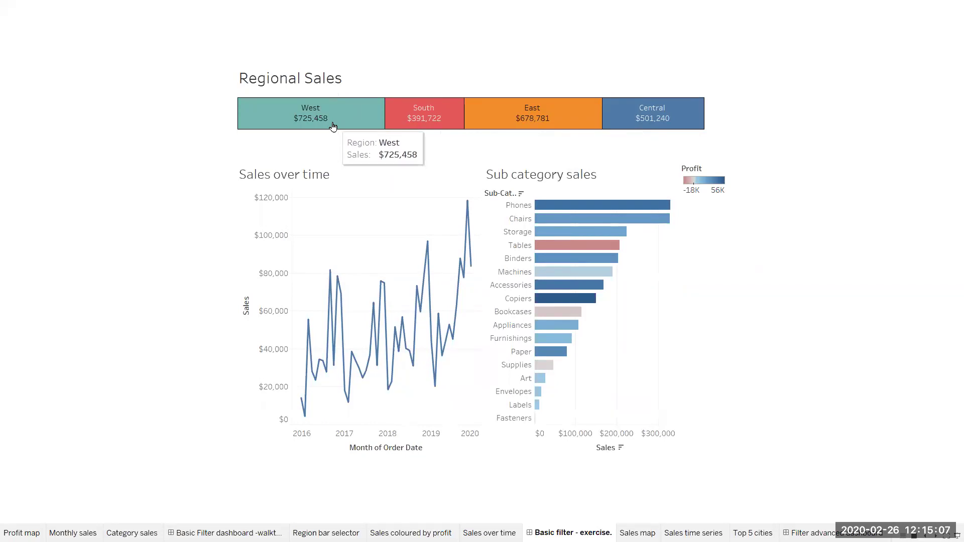
click(617, 112)
click(616, 112)
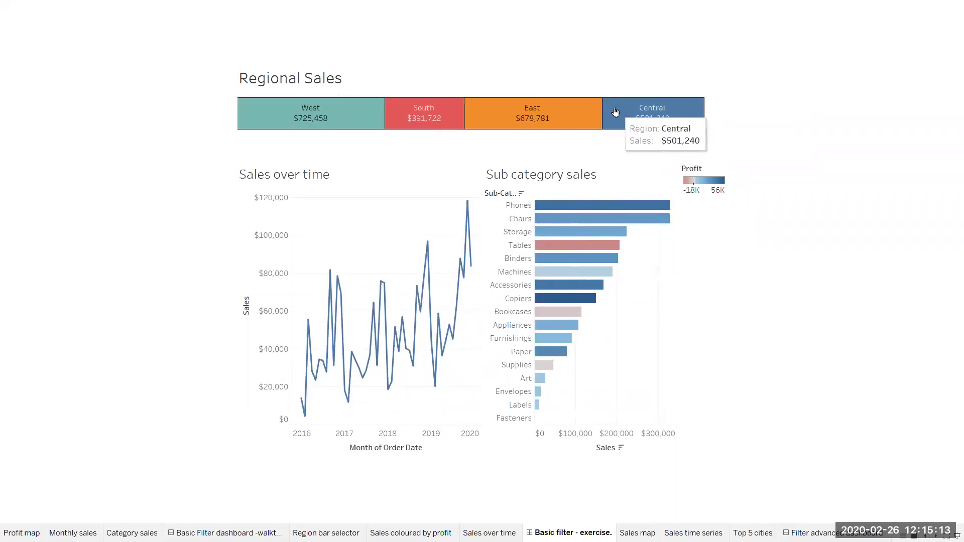
Step: Run the Product category filter menu action from the Phones bar and from the Tables bar in Sub category sales
click(597, 206)
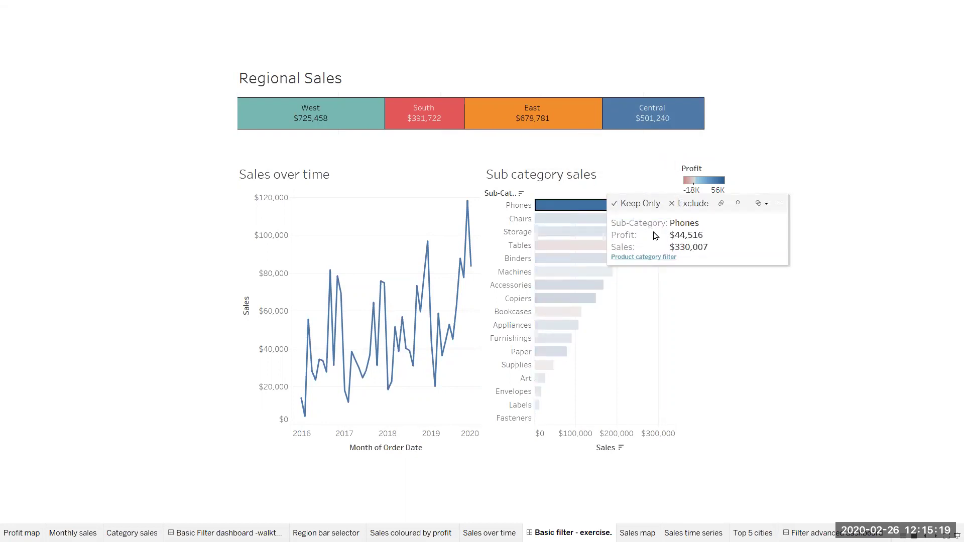
click(595, 207)
click(591, 206)
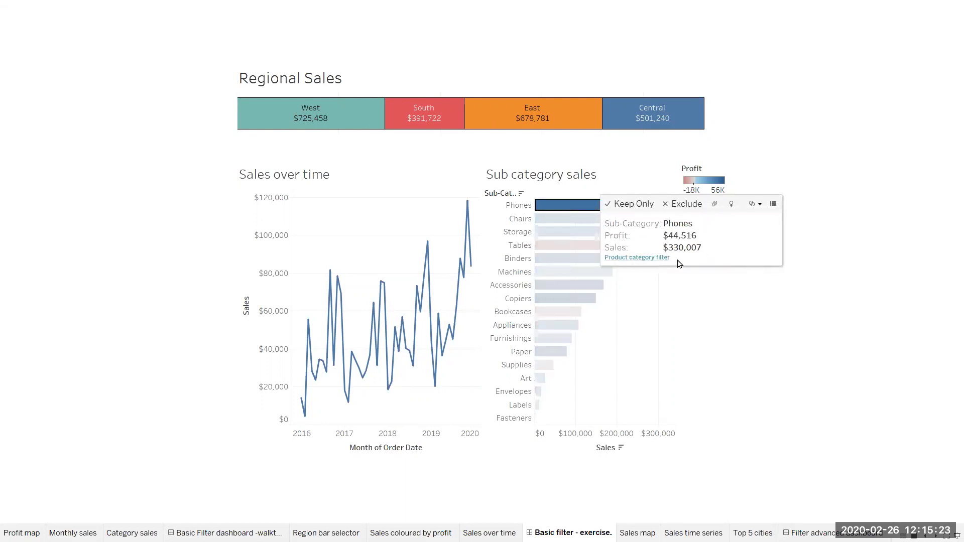
click(628, 258)
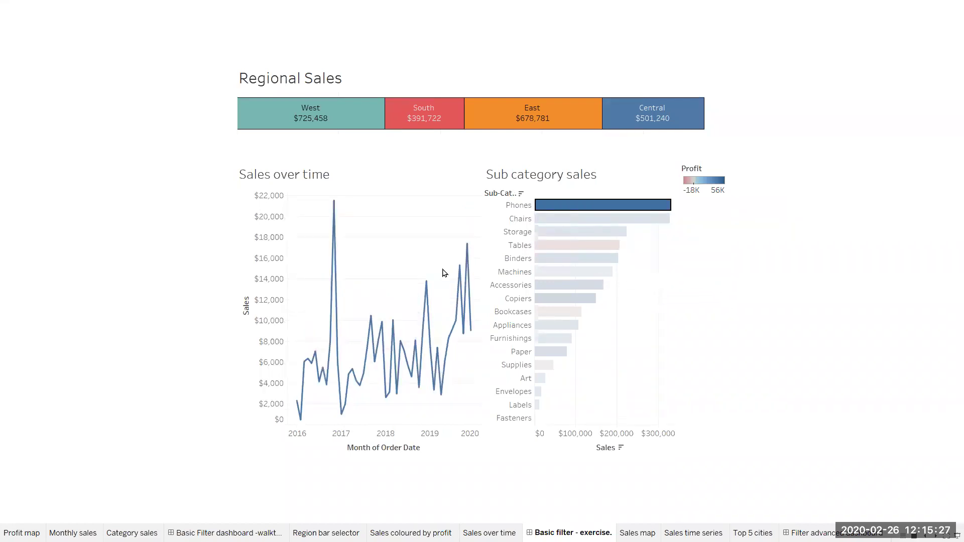
click(570, 245)
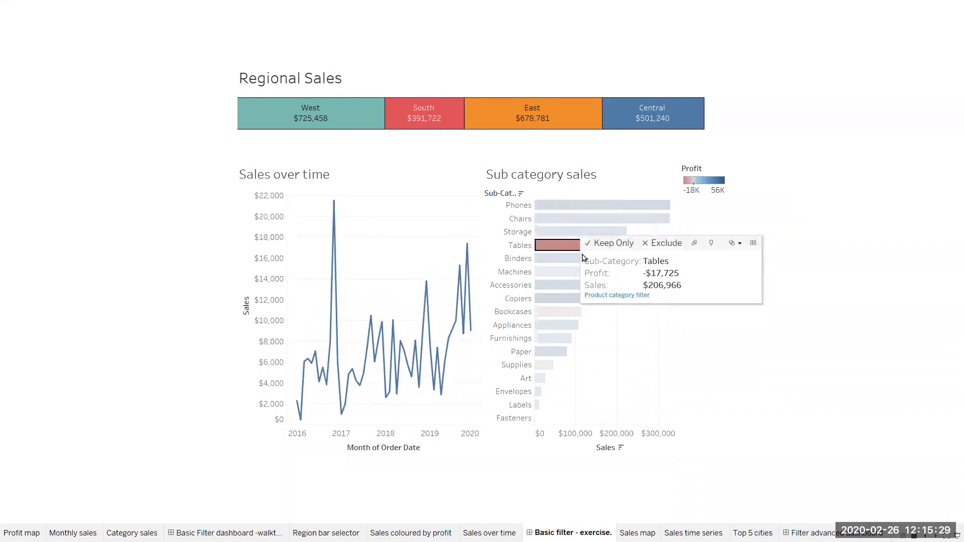
click(603, 295)
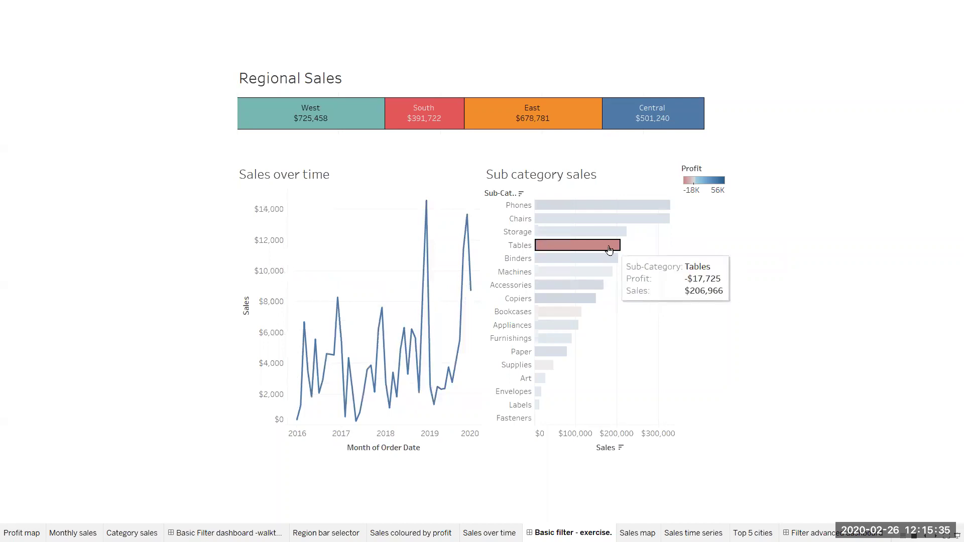
Step: Clear the Tables filter and inspect the menu action link in the tooltips of the Binders and Tables bars
click(596, 248)
click(601, 259)
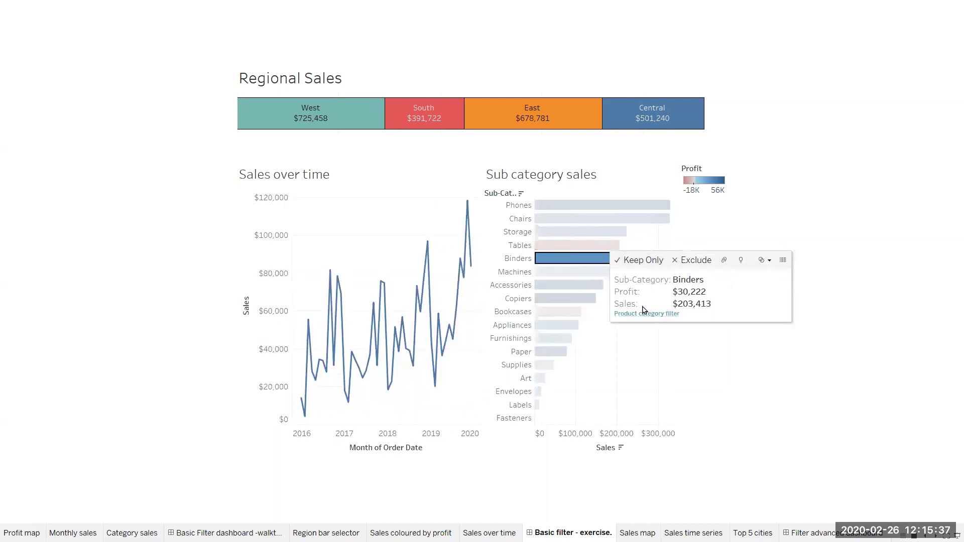
click(583, 259)
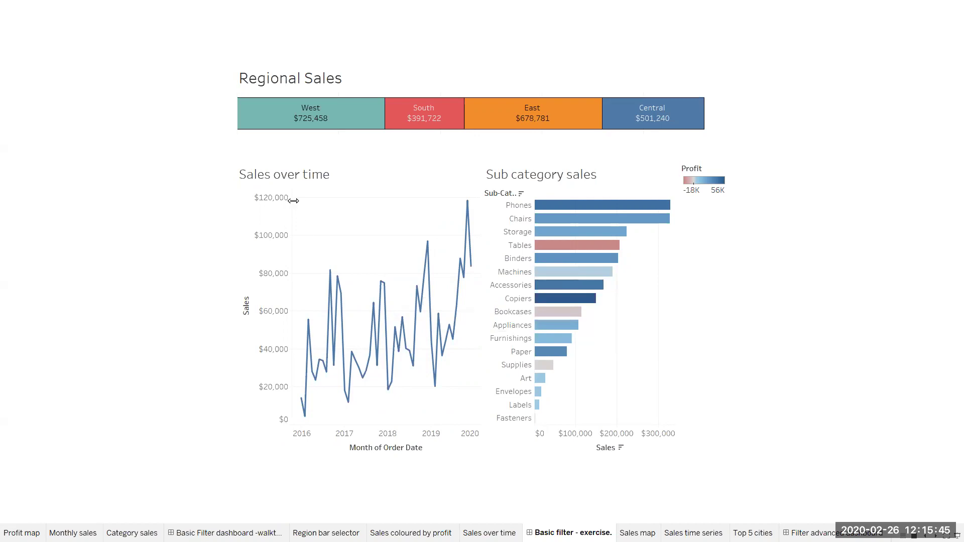
mouse_move(563, 232)
click(557, 246)
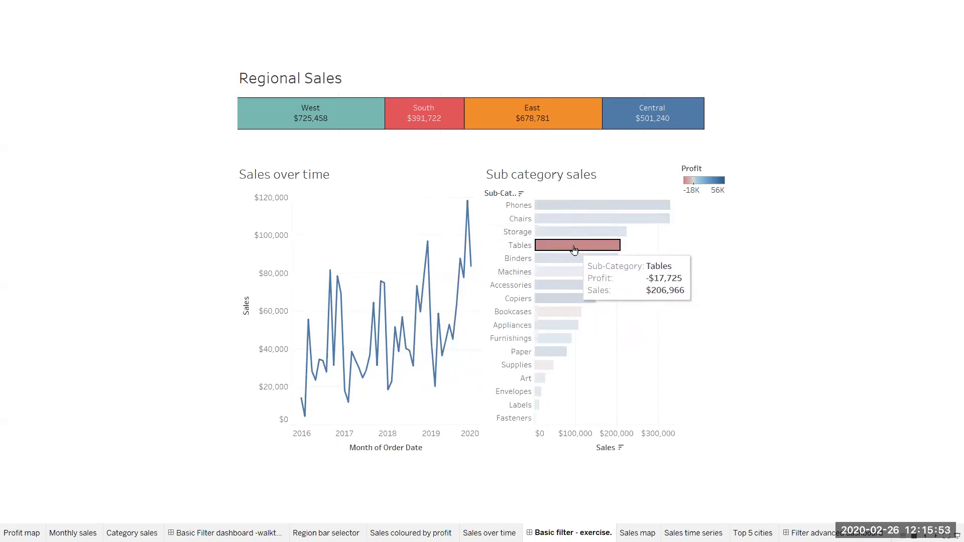
mouse_move(574, 250)
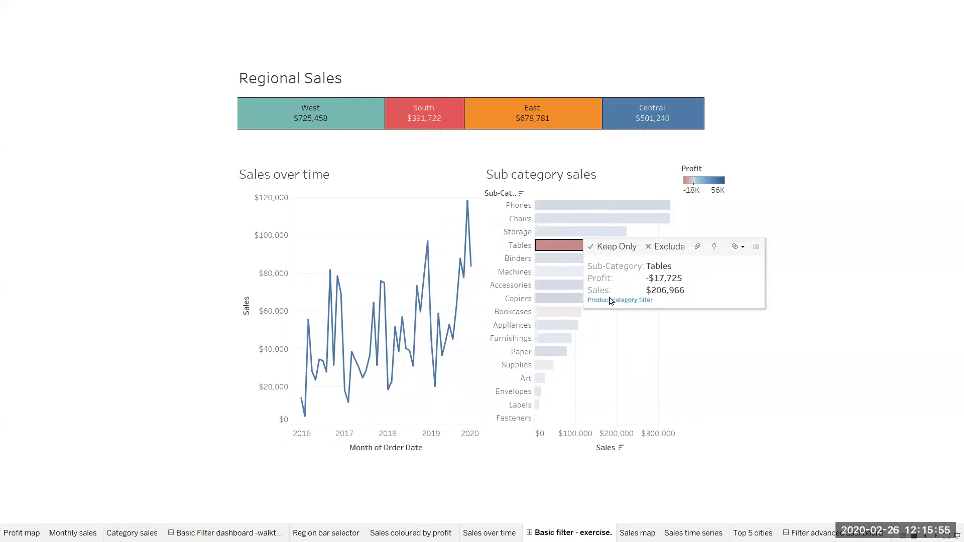
Step: Leave presentation mode and switch back to the Book1 workbook's dashboard
key(Escape)
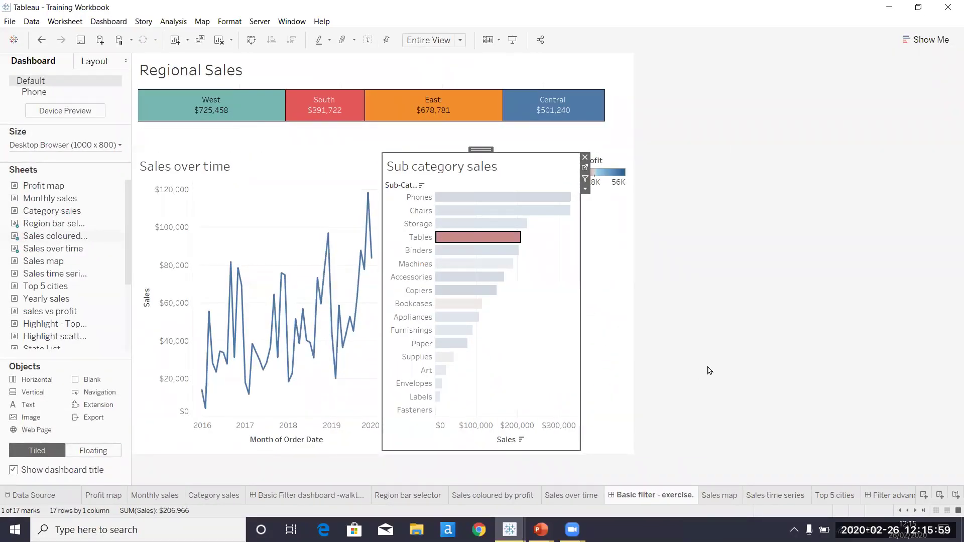
mouse_move(509, 529)
click(557, 481)
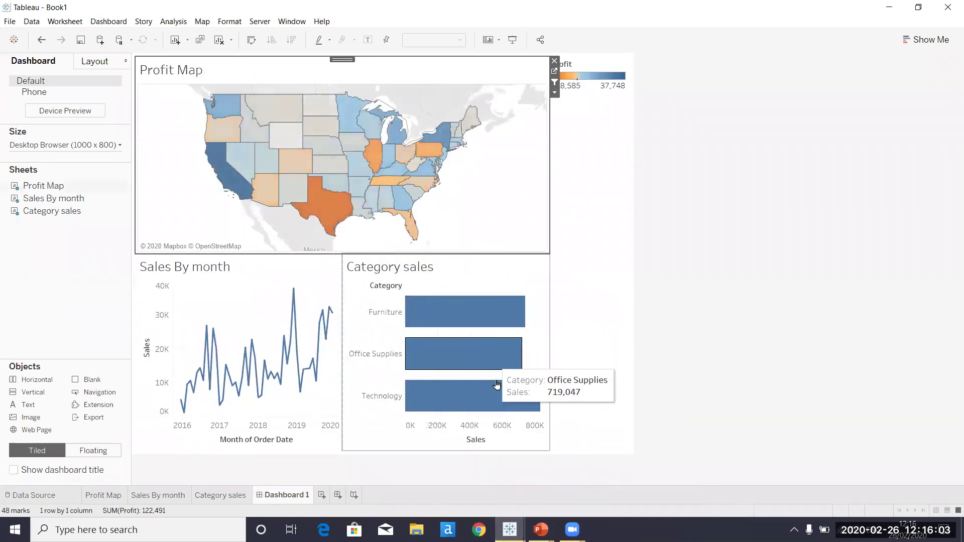
Step: Edit the dashboard's Hover action filter so it runs on Menu instead of on hover
click(109, 21)
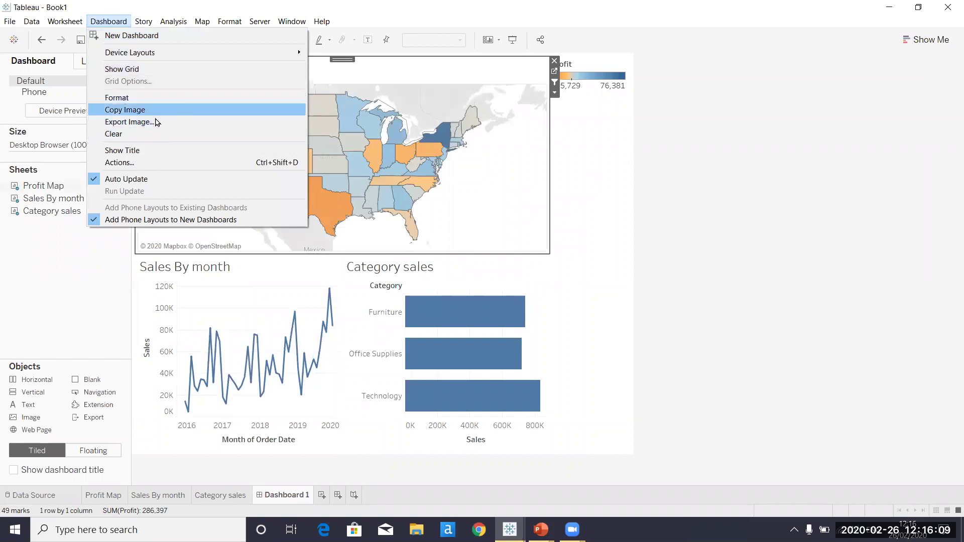
click(155, 150)
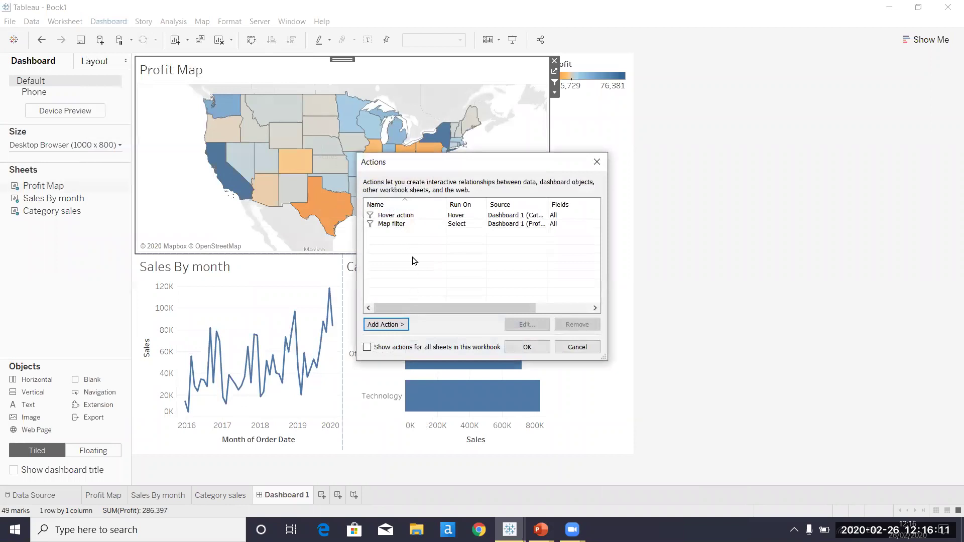
click(404, 217)
click(524, 324)
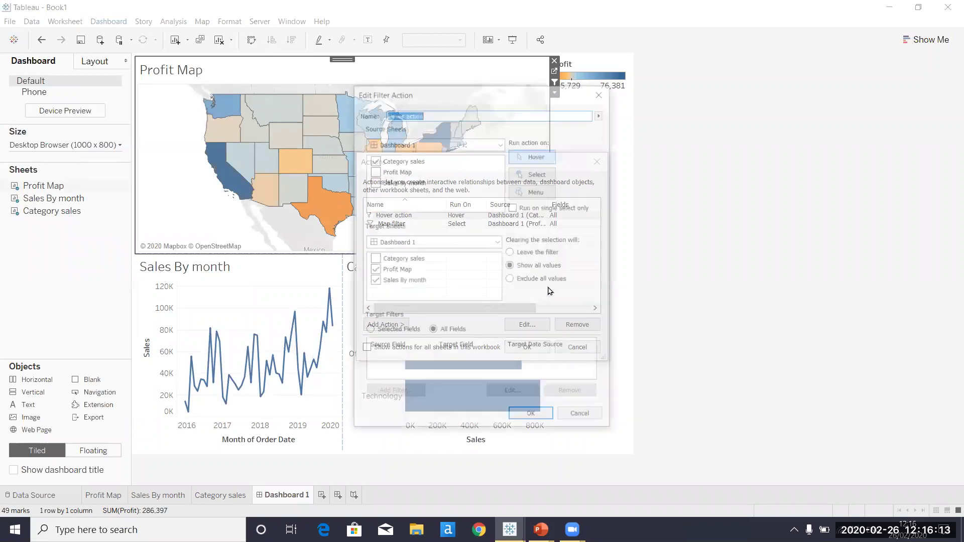
click(530, 196)
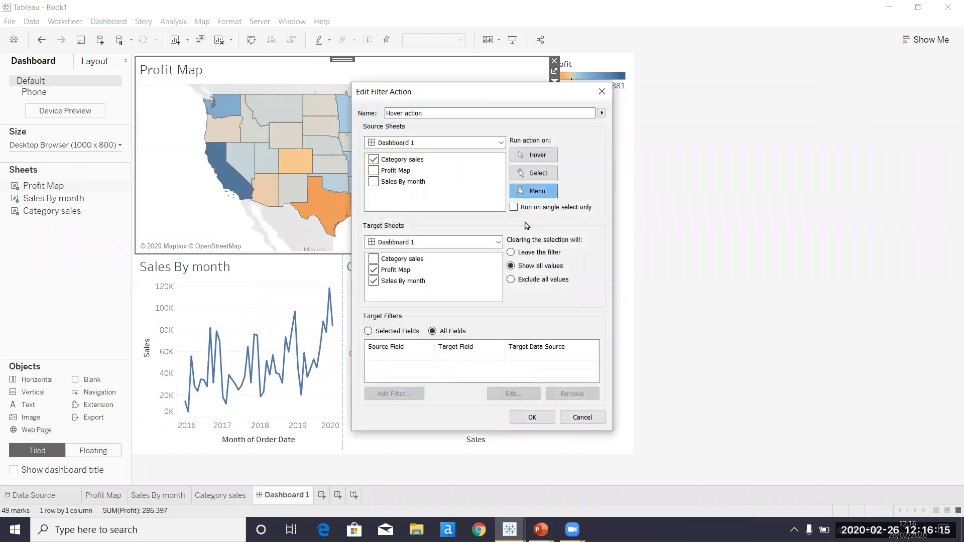
click(532, 417)
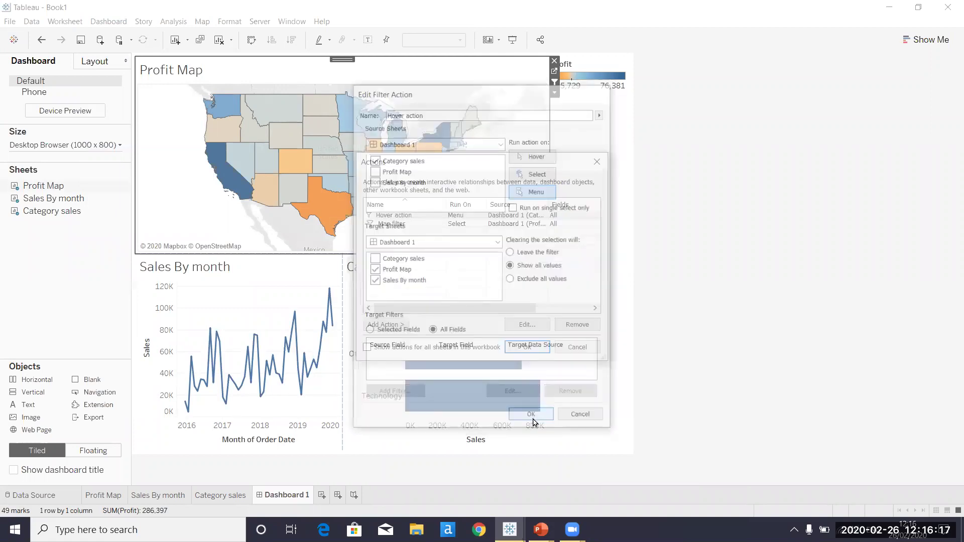
click(531, 346)
Step: Test the menu-driven filter from the Category sales bars, ending with the selection cleared
click(468, 310)
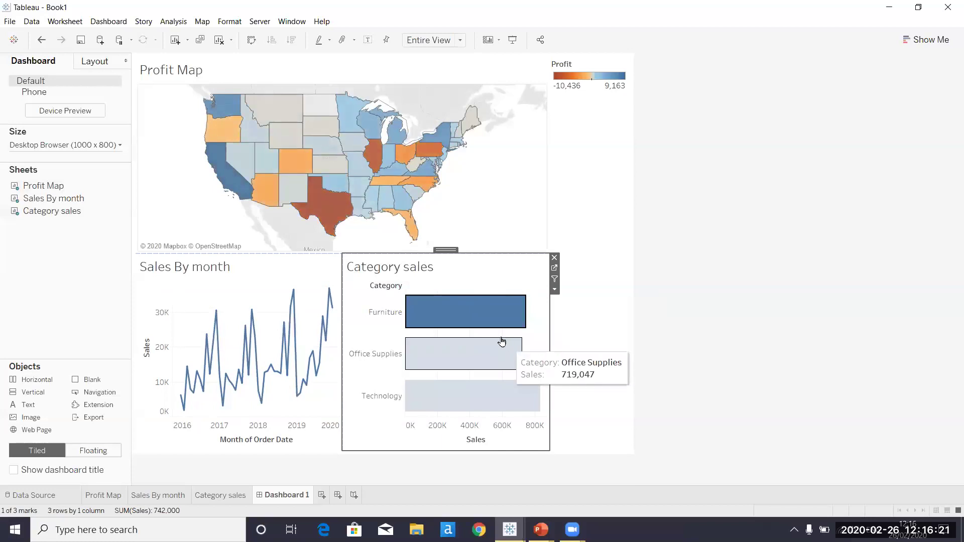
click(488, 358)
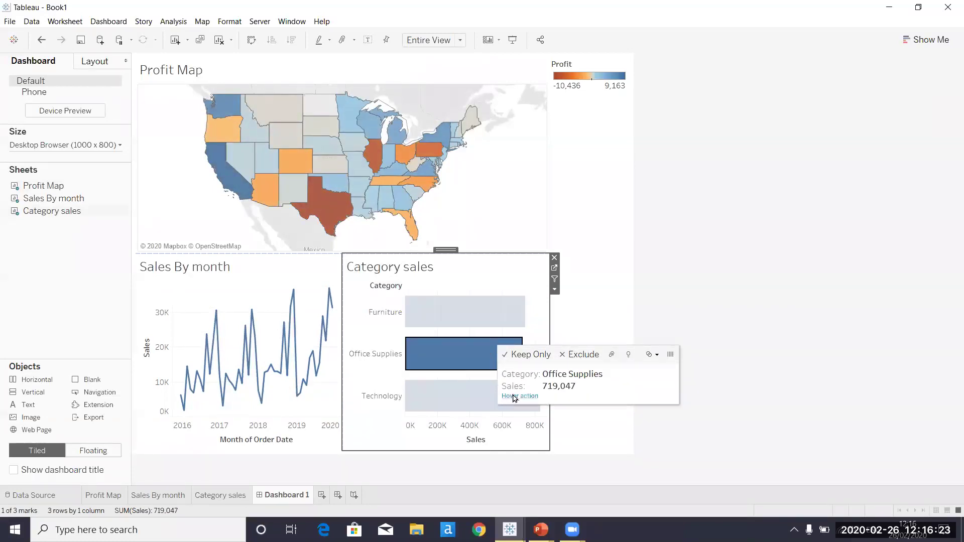
click(484, 366)
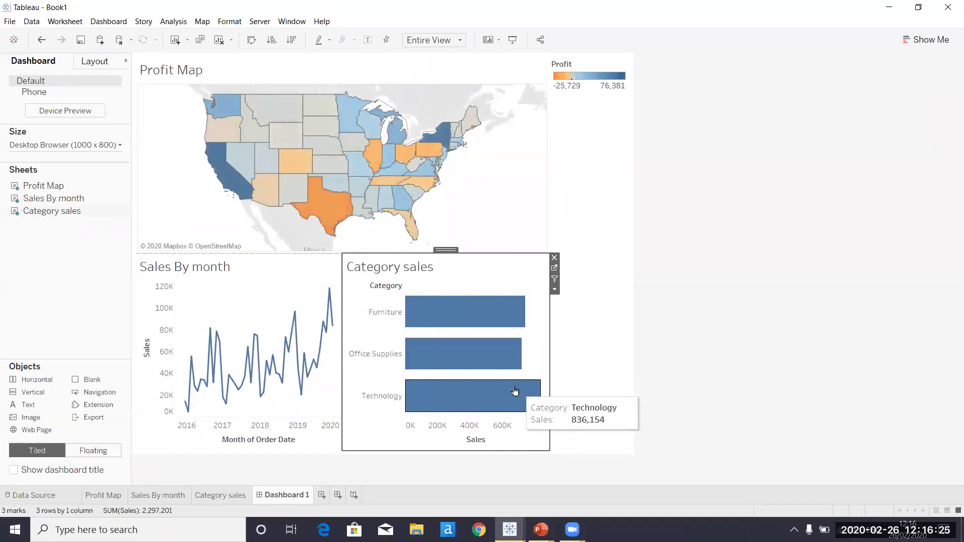
click(512, 397)
click(508, 399)
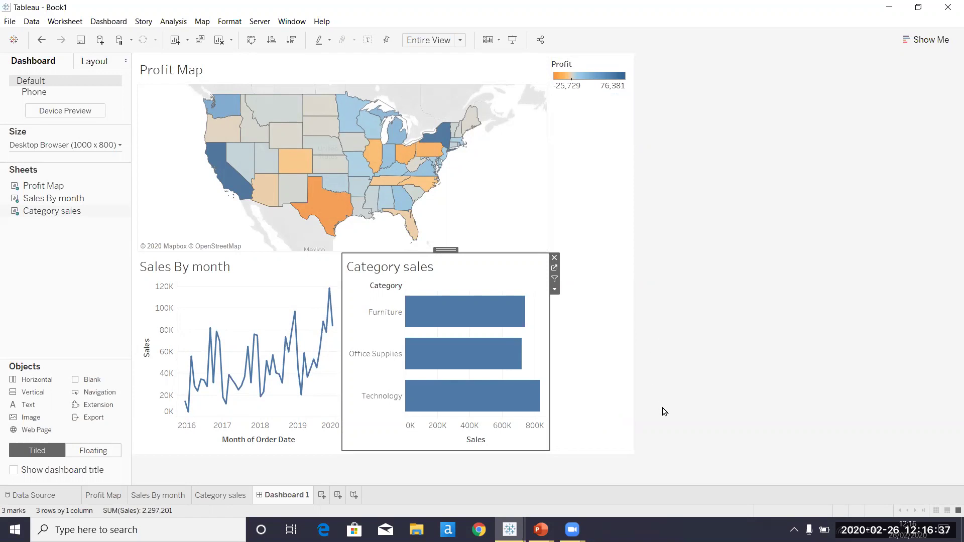
Step: Switch to the Training Workbook and open its Filter advanced dashboard
mouse_move(510, 530)
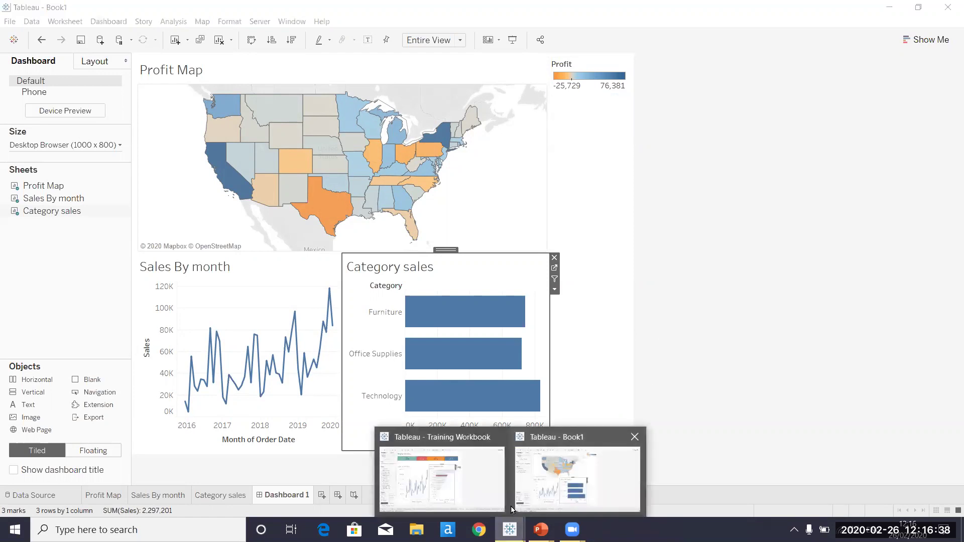
click(489, 485)
click(506, 237)
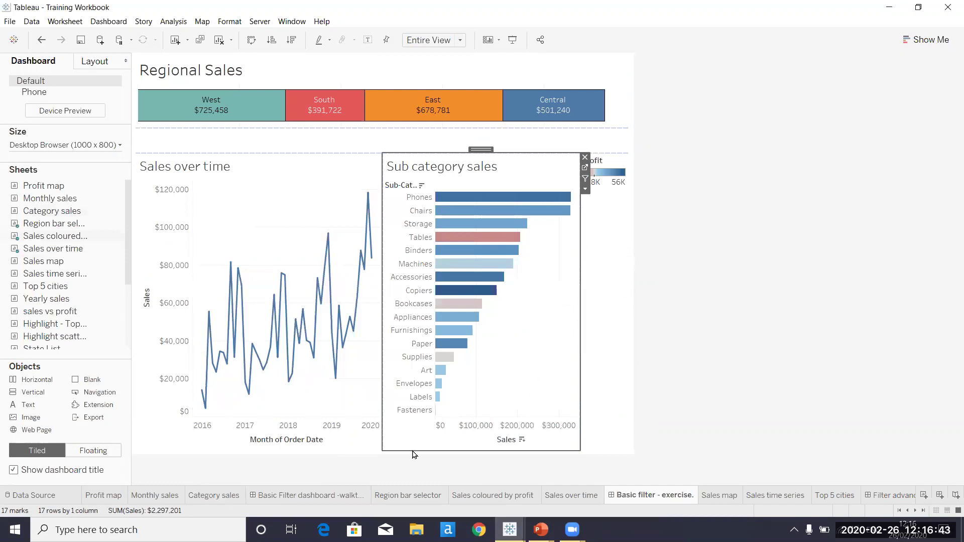
click(879, 494)
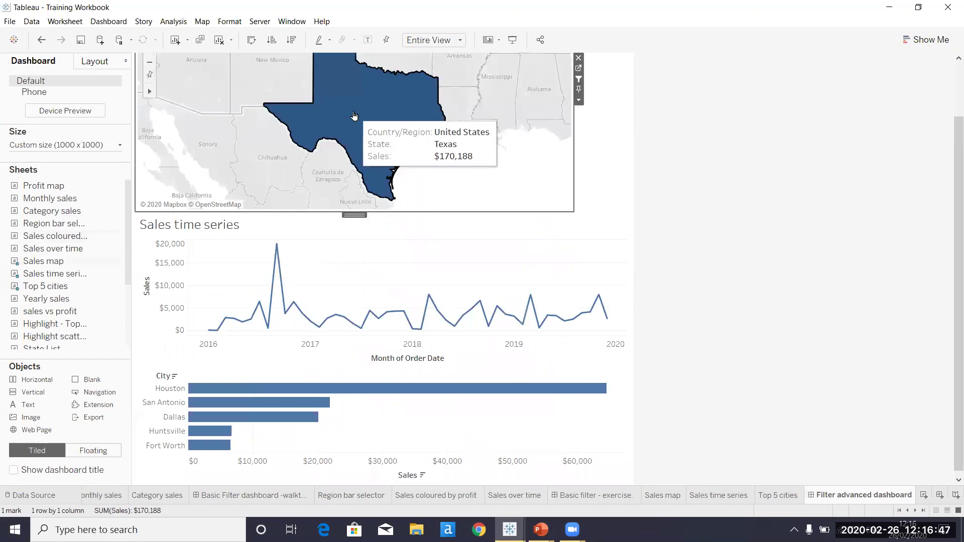
Step: Clear the Texas selection on the state map and filter the dashboard by California instead
click(417, 170)
scroll(675, 224, up, 3)
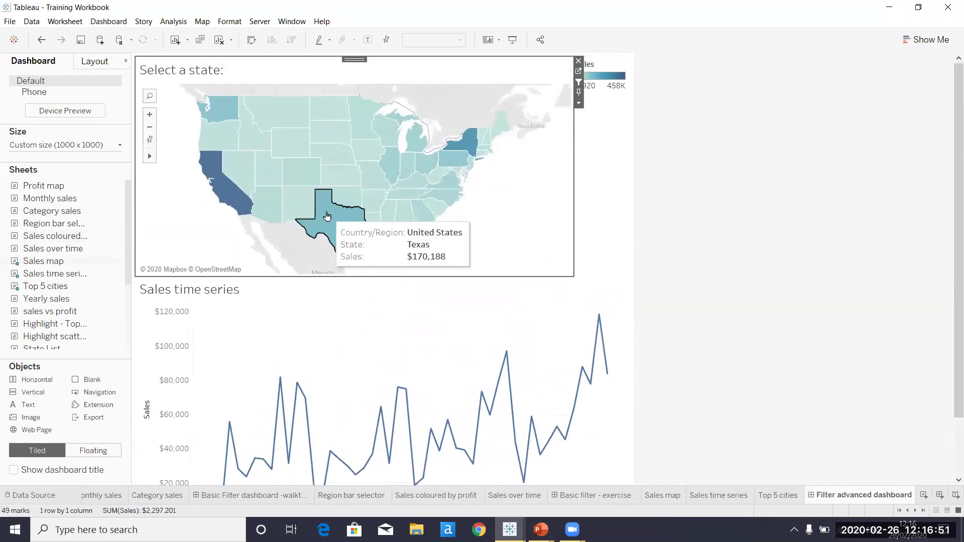
scroll(283, 185, down, 2)
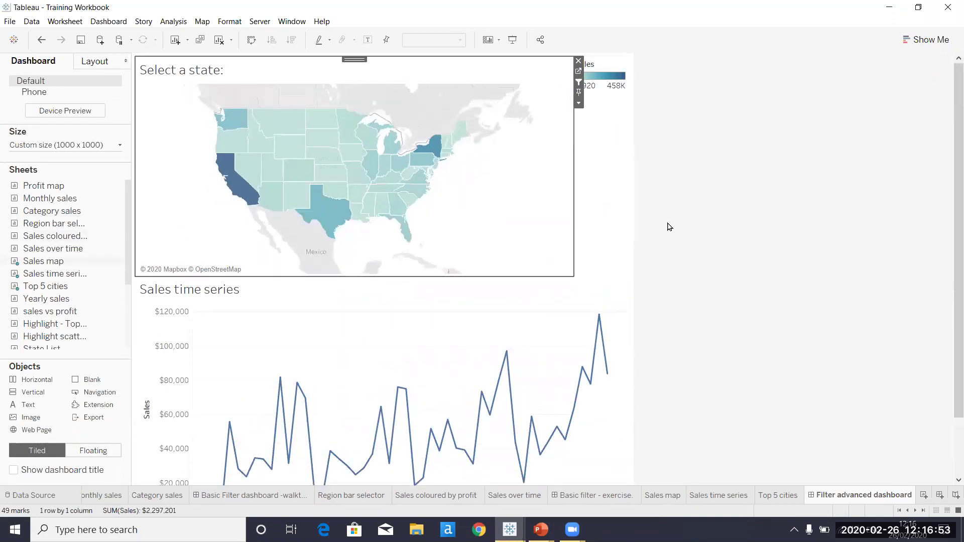
scroll(667, 226, down, 1)
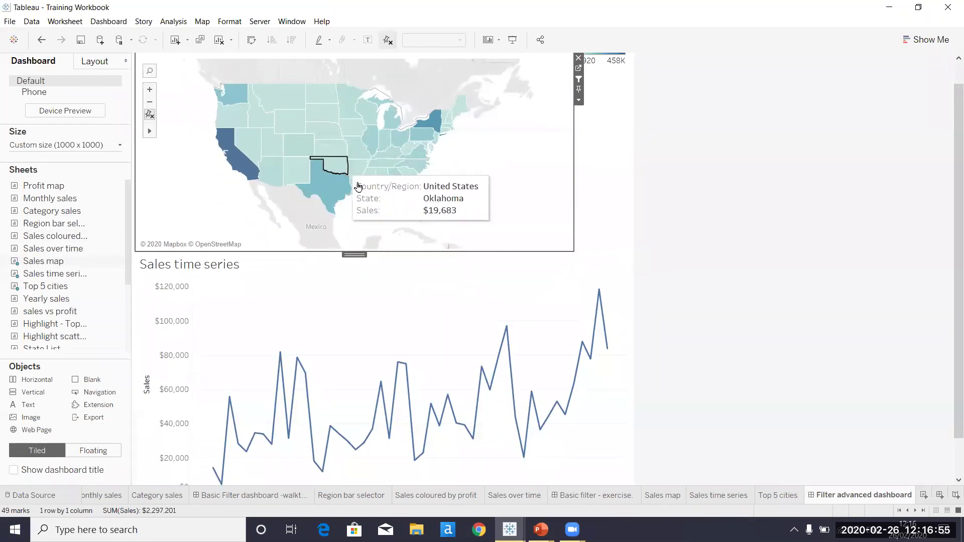
click(250, 172)
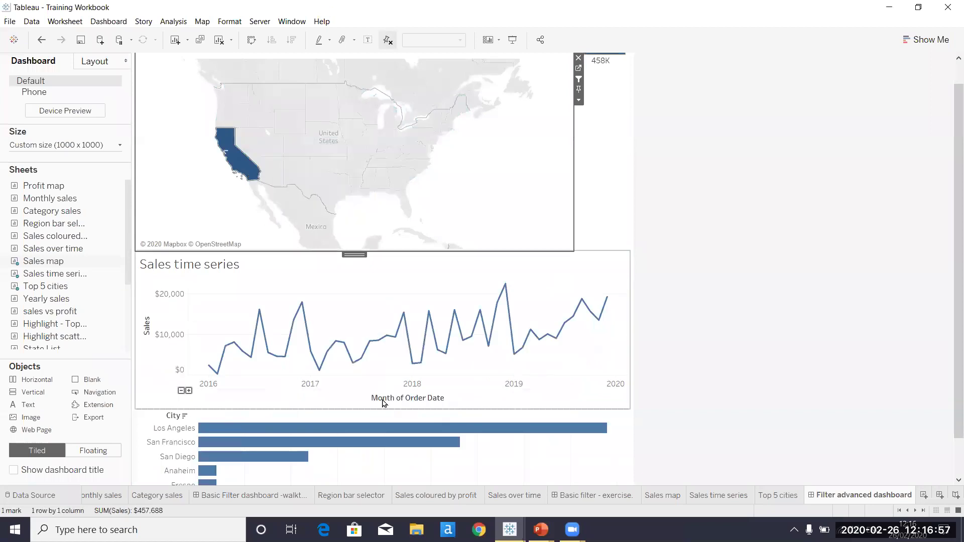
scroll(950, 224, down, 1)
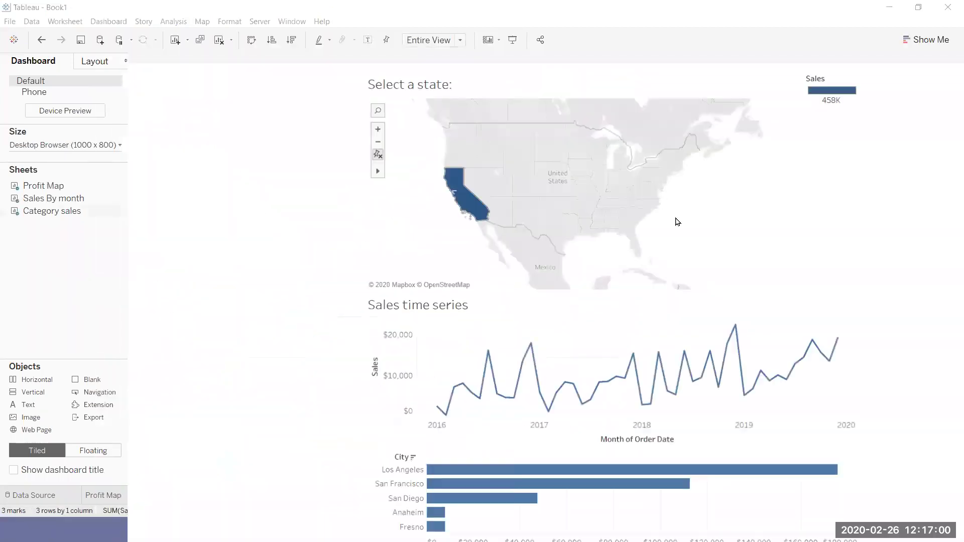
Step: Enter presentation mode and test the state filter on Texas and Mississippi, ending with the selection cleared
key(F7)
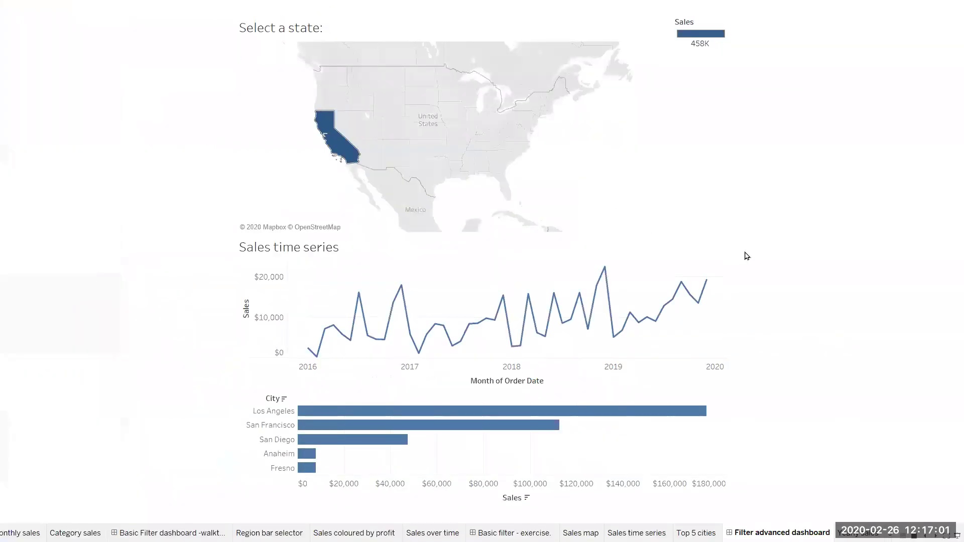
click(338, 145)
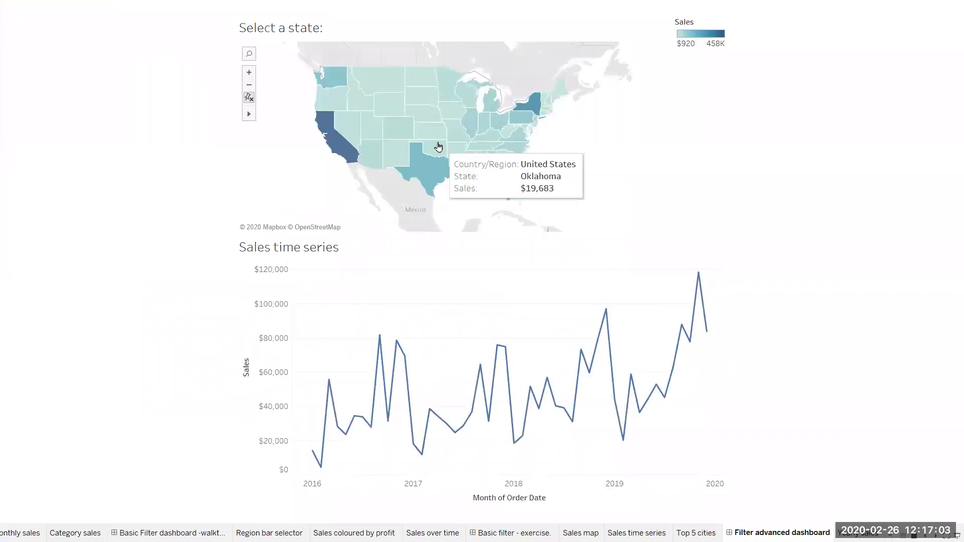
click(430, 163)
mouse_move(430, 168)
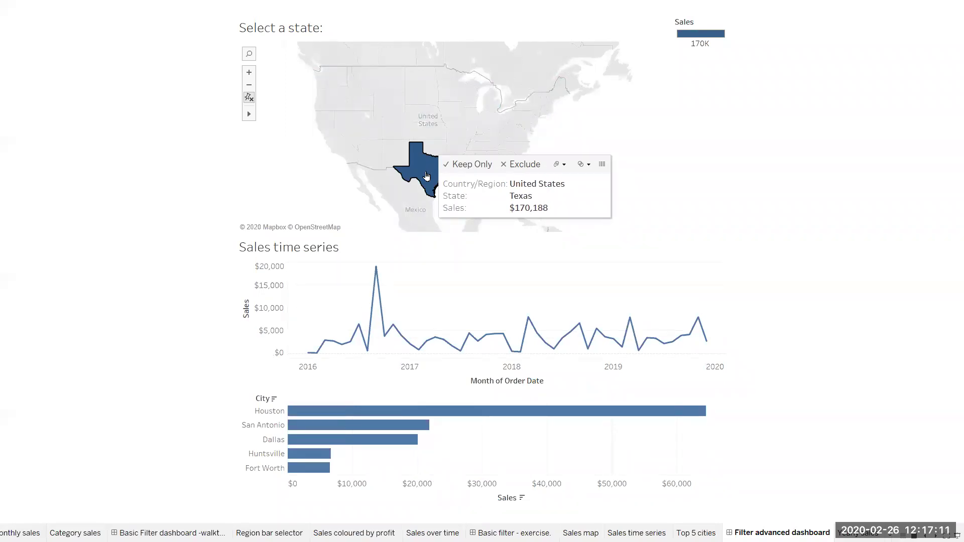
click(426, 176)
click(465, 162)
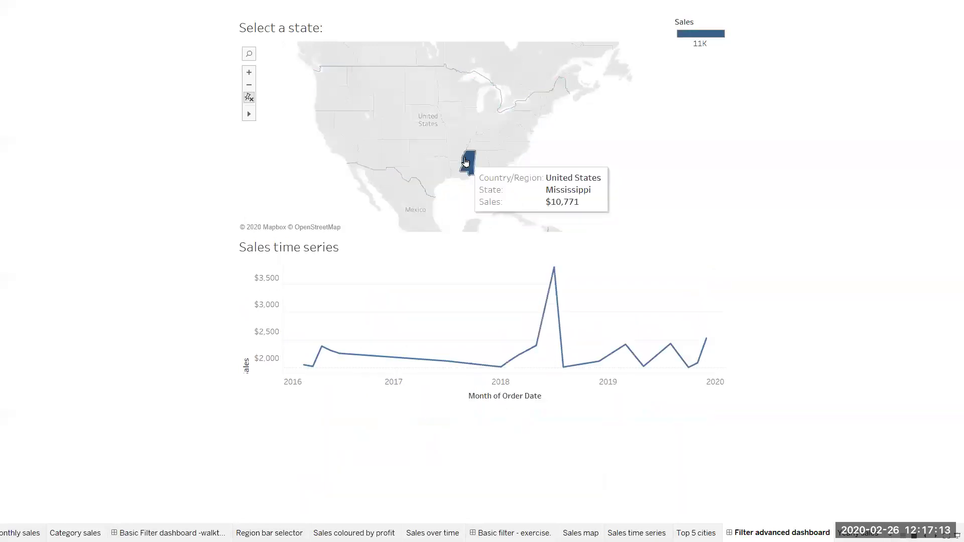
click(286, 124)
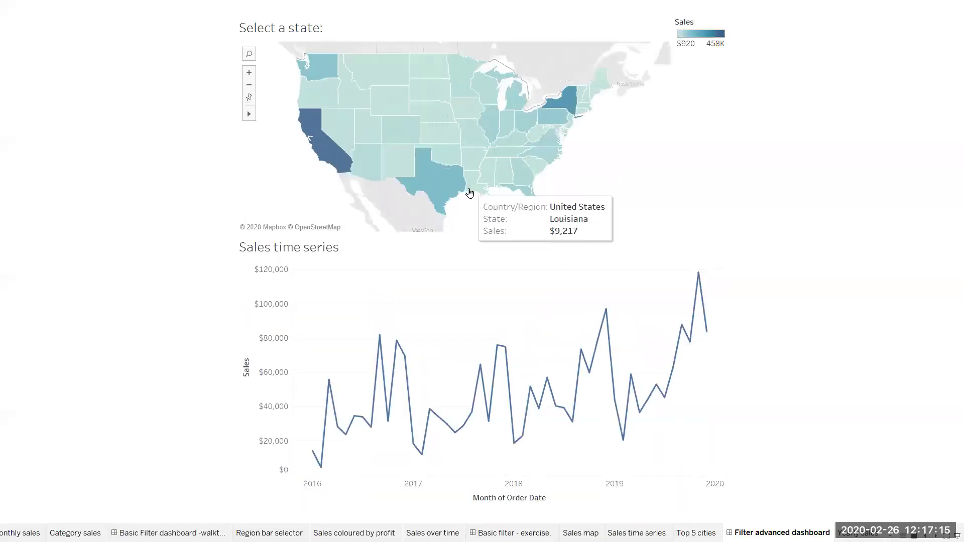
Step: Test the state filter on Texas, Utah and Florida, clearing the selection after each state
click(444, 184)
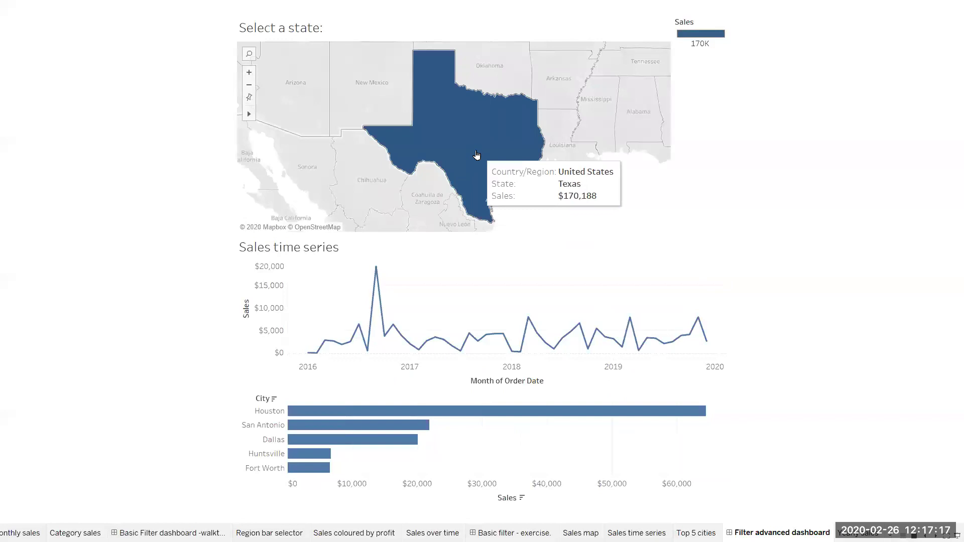
click(475, 158)
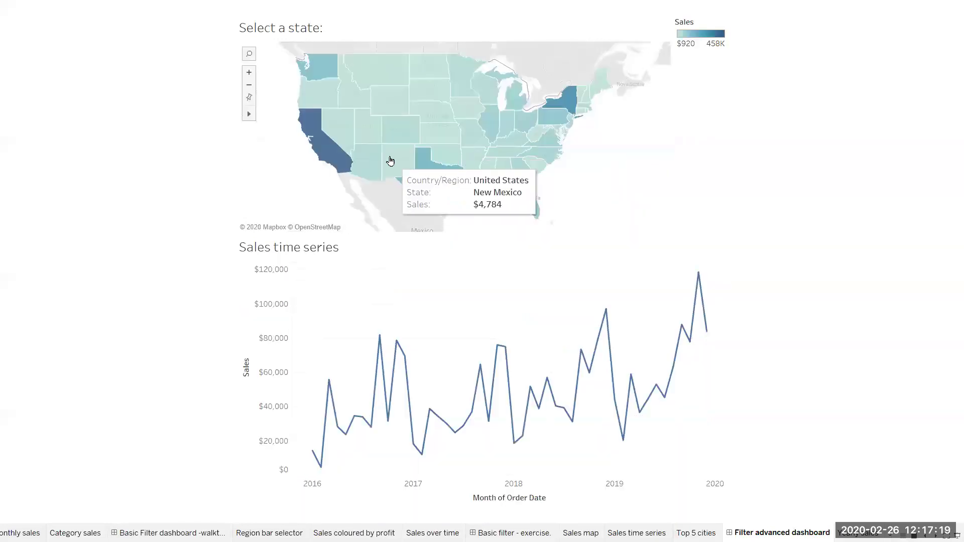
click(367, 124)
click(372, 165)
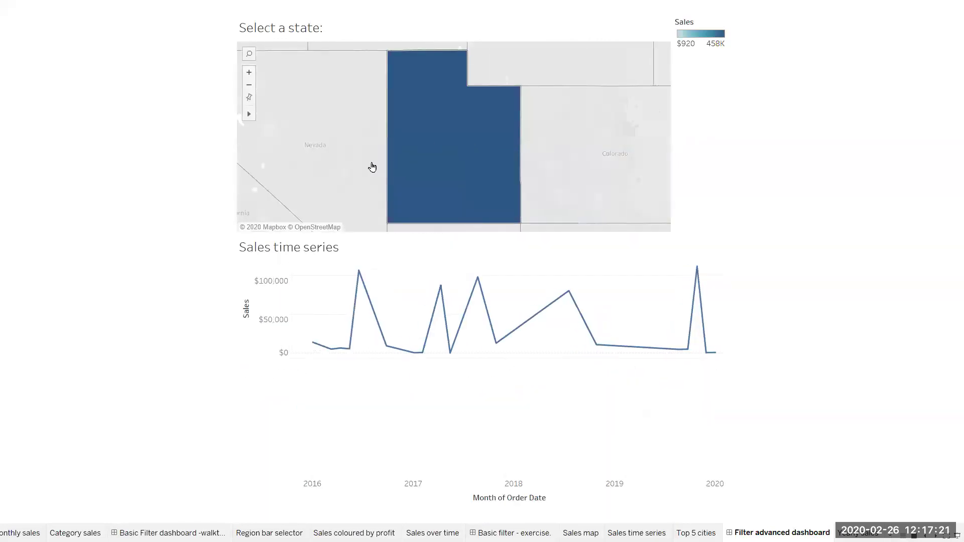
click(527, 195)
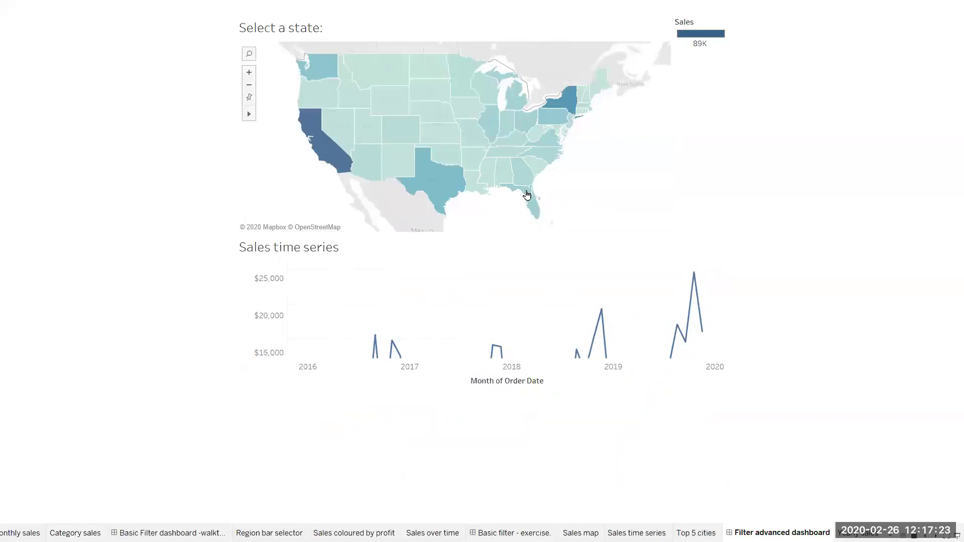
click(527, 175)
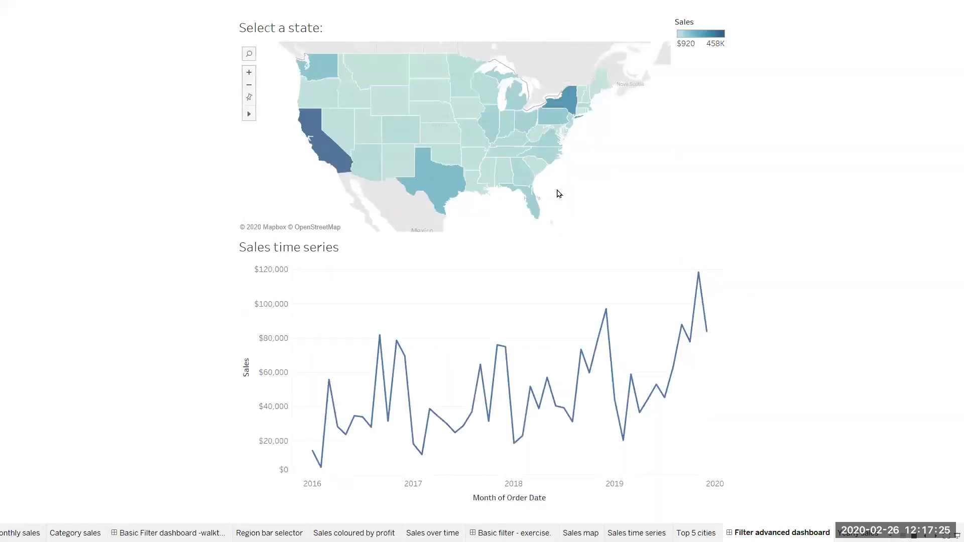
click(541, 167)
click(570, 175)
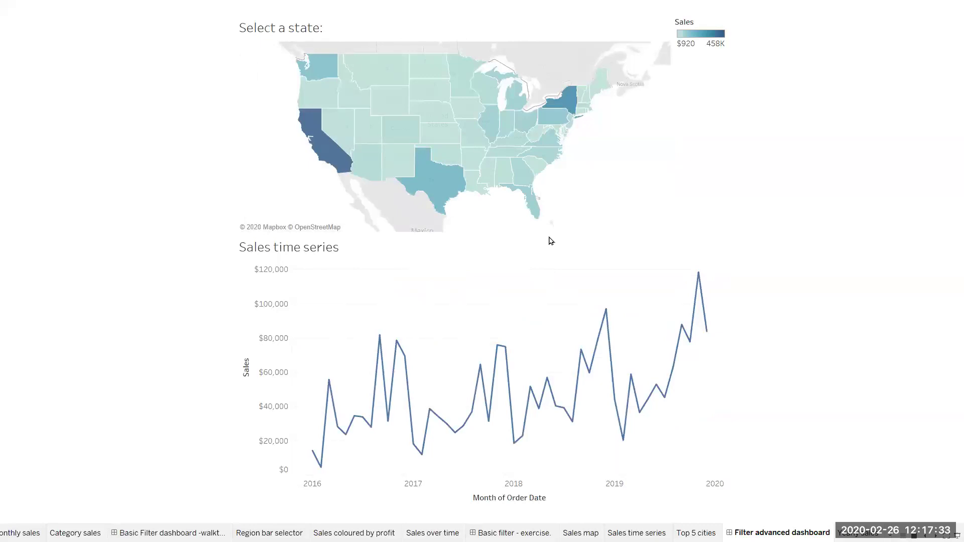
Step: Leave presentation mode and switch back to the Book1 workbook
key(Escape)
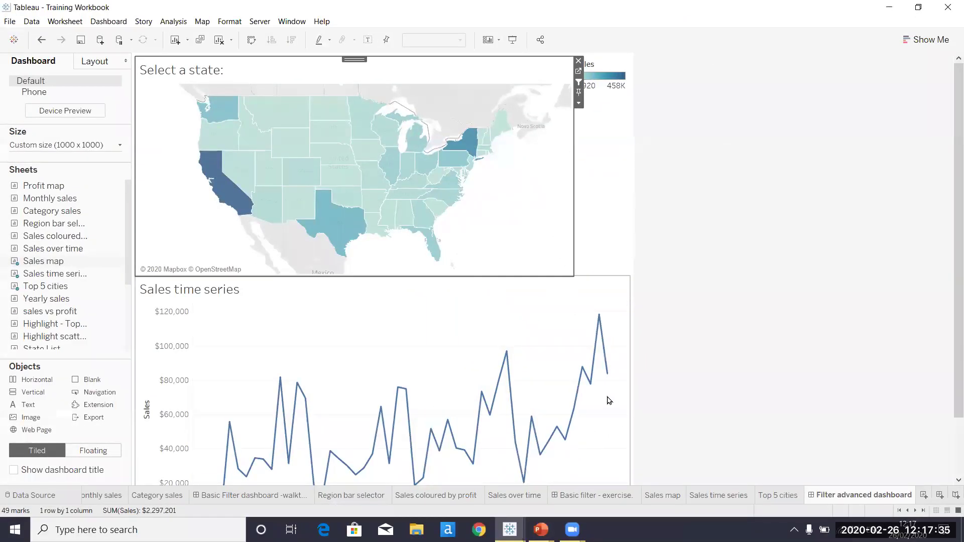
mouse_move(509, 529)
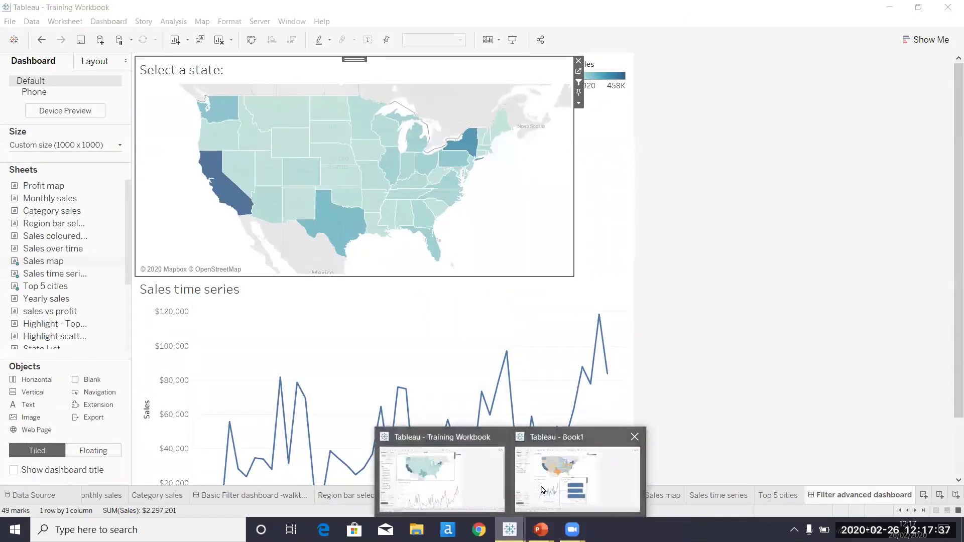
click(555, 476)
Step: Add a new worksheet and place Country/Region on Detail to start a map
click(321, 495)
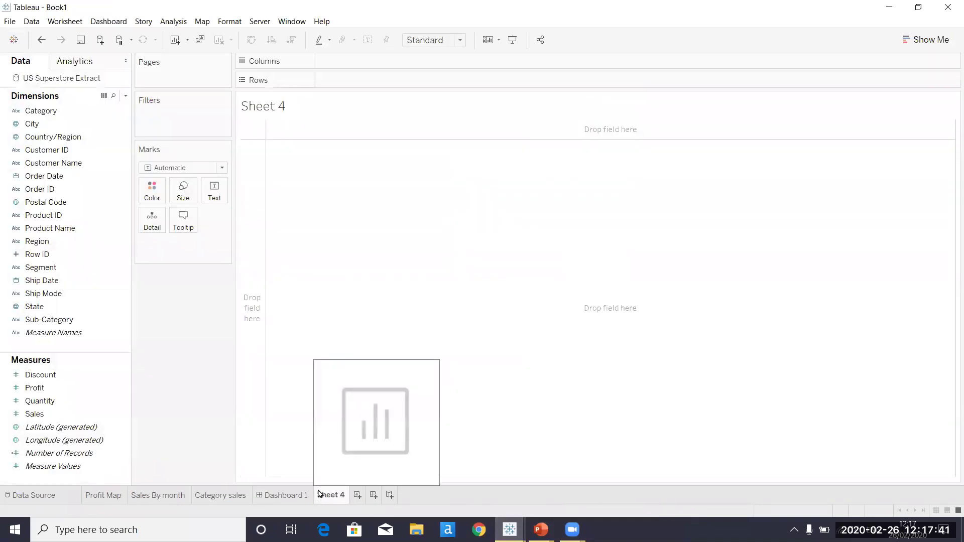
click(119, 415)
click(121, 387)
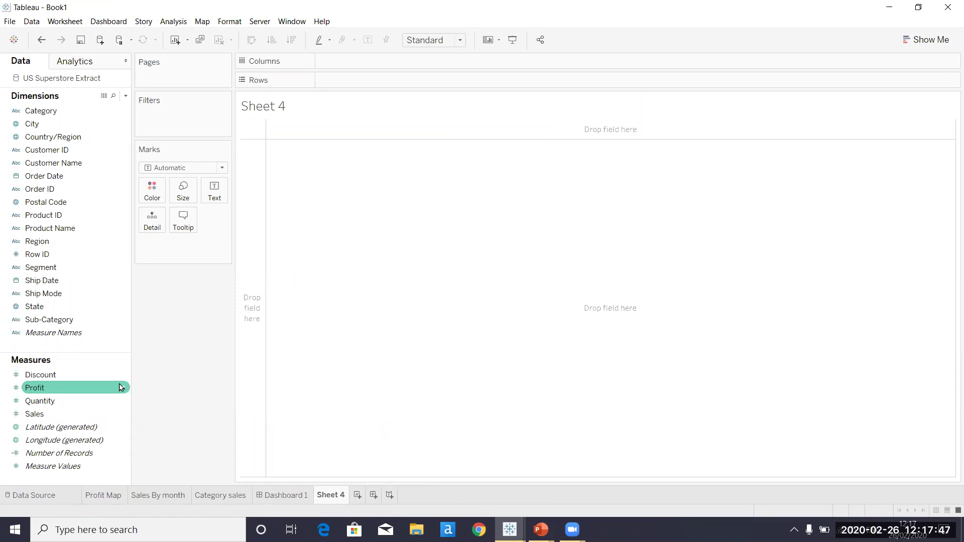
click(70, 112)
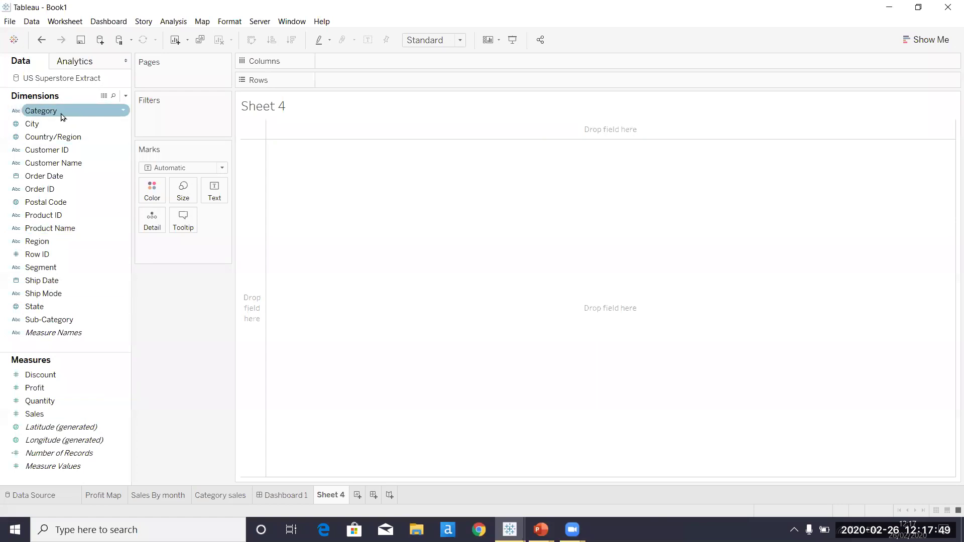
click(53, 125)
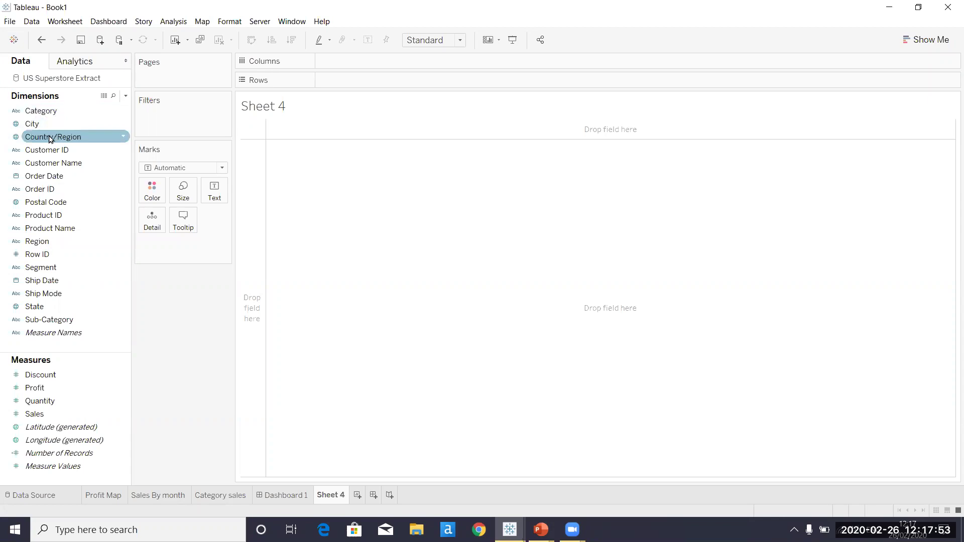
drag(44, 139, 47, 139)
drag(123, 217, 149, 226)
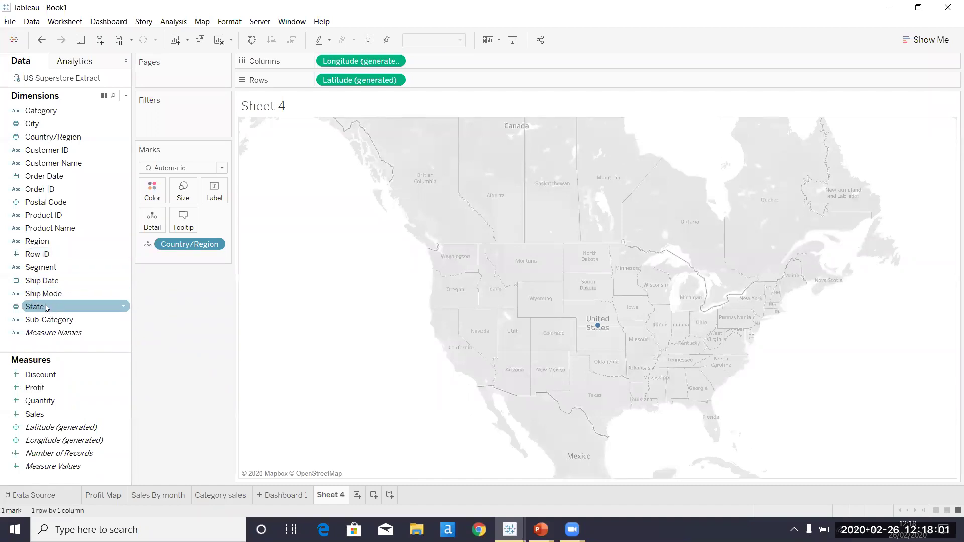
Step: Break the map down by State, colour it by Sales, and rename the worksheet as Sales Map
drag(42, 305, 152, 220)
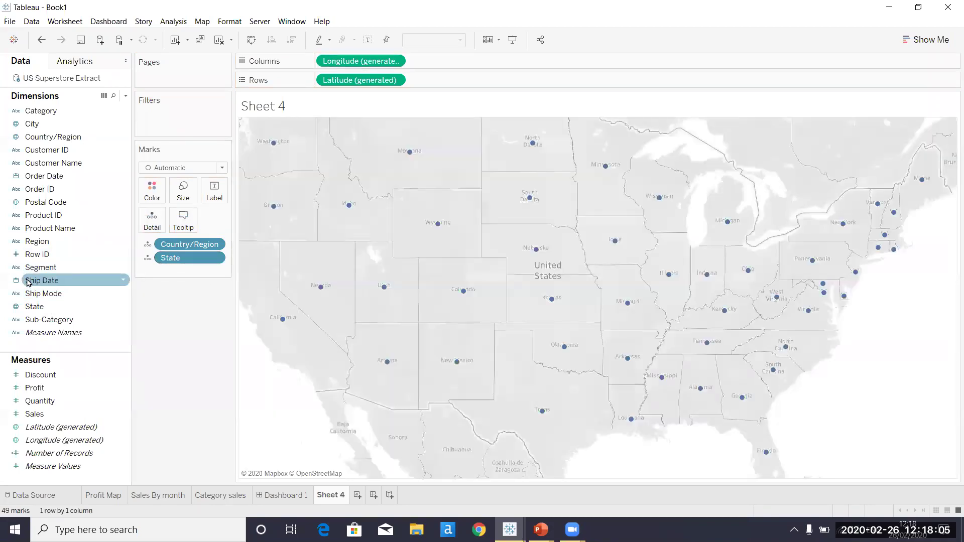
drag(47, 414, 159, 203)
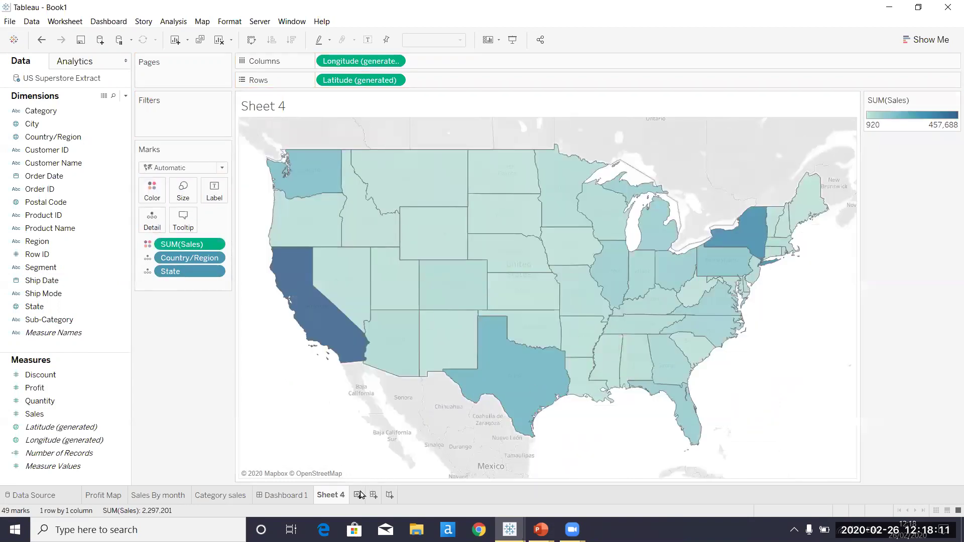
double_click(341, 497)
text(Sales Map)
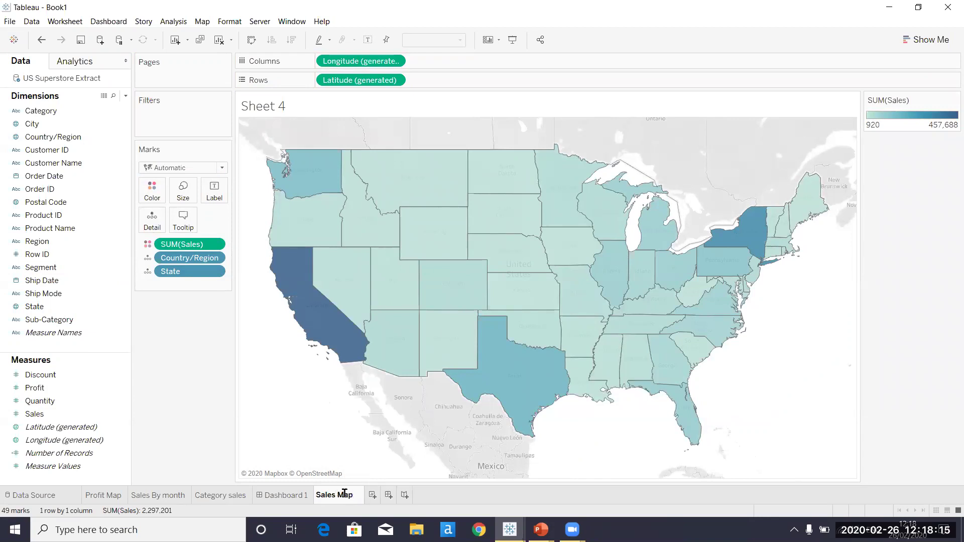
Step: Add a new worksheet and build a bar chart of Sales by City, sorted in descending order
click(372, 495)
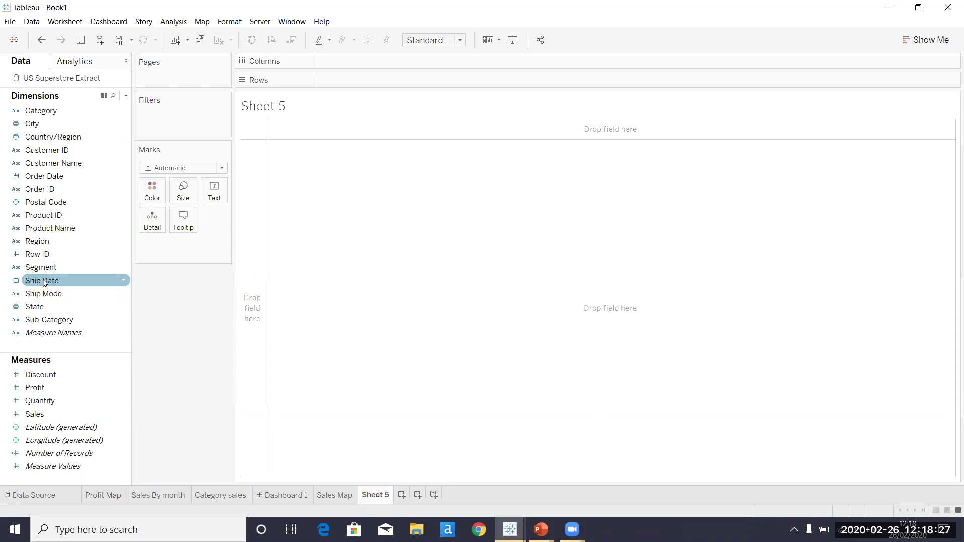
click(165, 498)
mouse_move(164, 498)
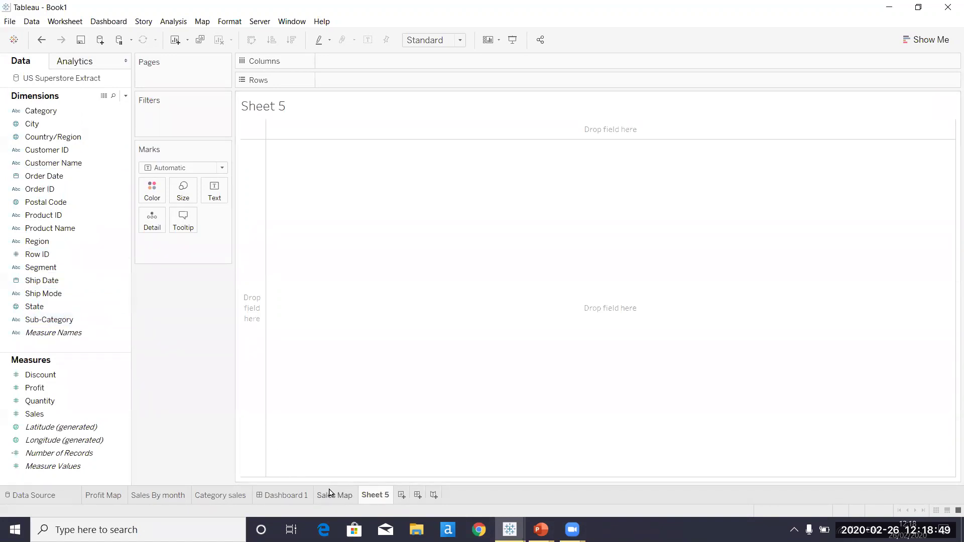
click(290, 495)
click(331, 495)
click(365, 496)
mouse_move(368, 495)
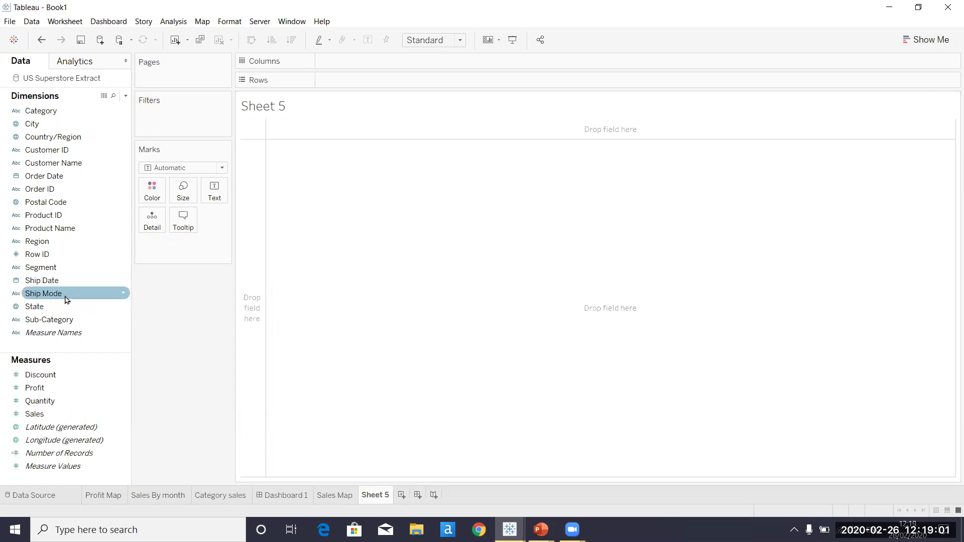
drag(34, 123, 344, 85)
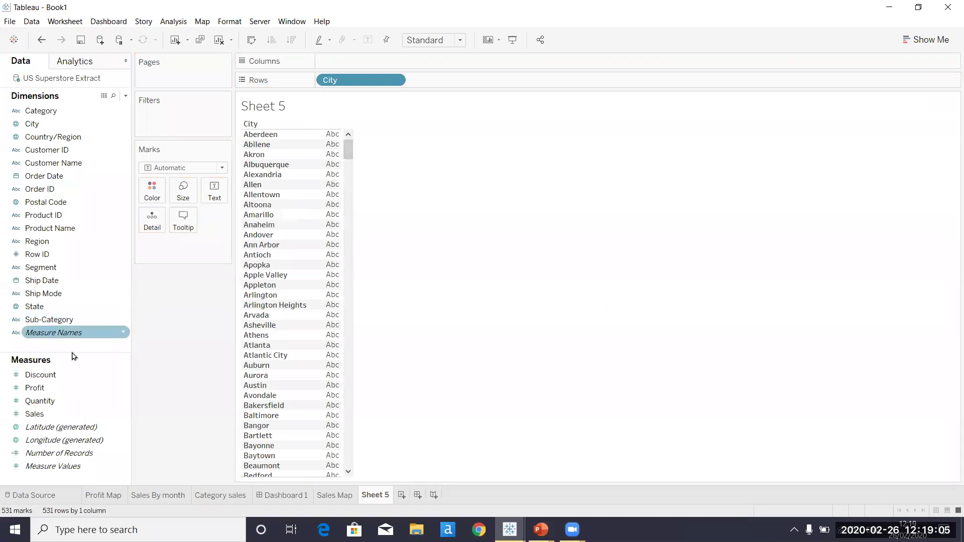
drag(40, 400, 387, 69)
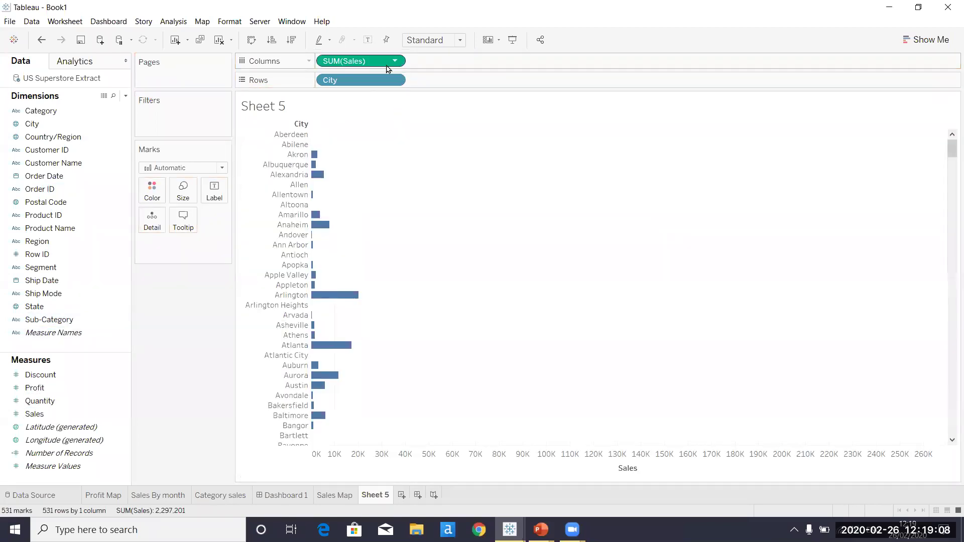
click(292, 41)
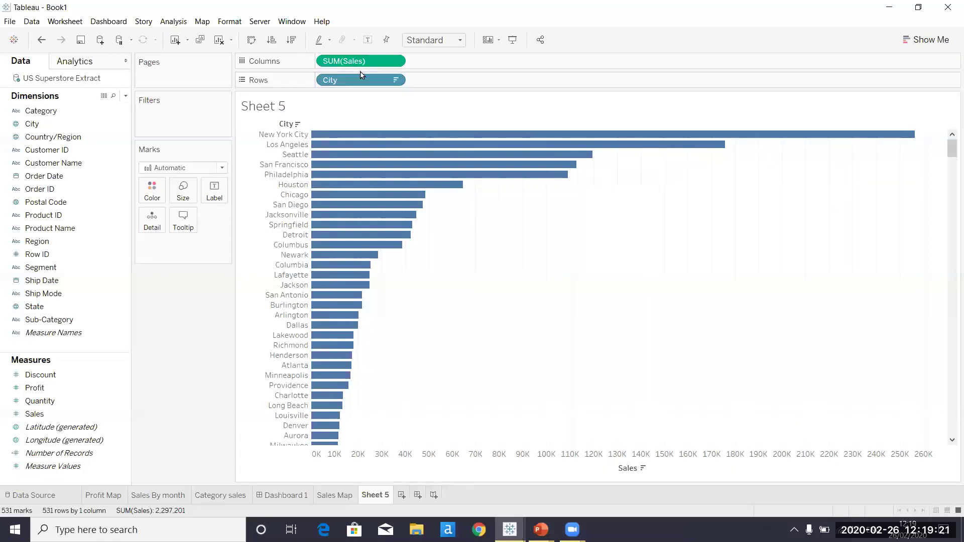
Step: Open the filter for City and review its General, Wildcard, Condition and Top settings
click(395, 81)
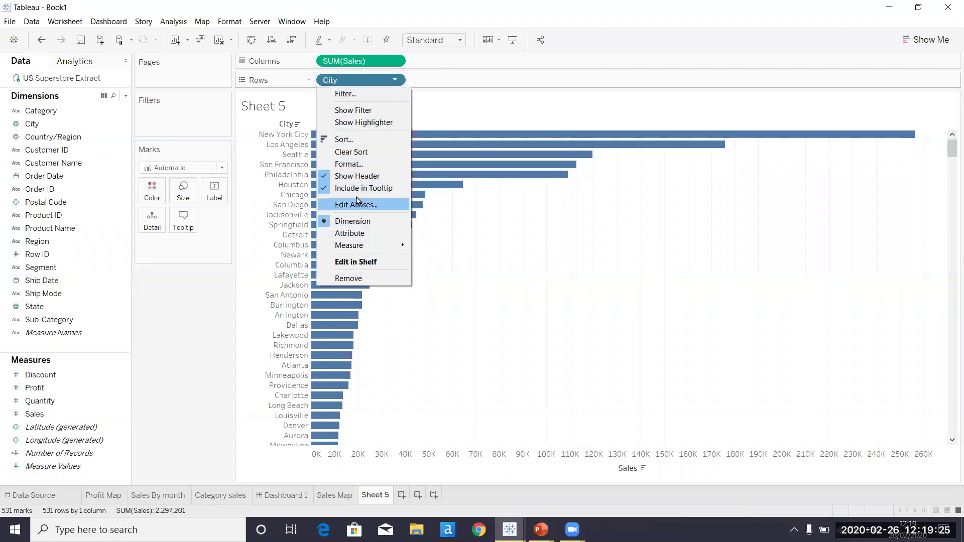
click(429, 102)
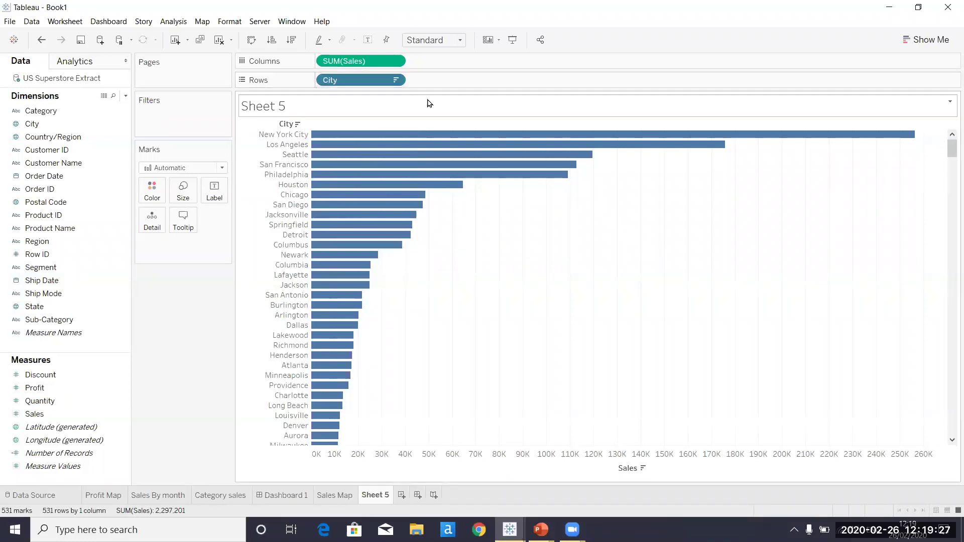
click(395, 81)
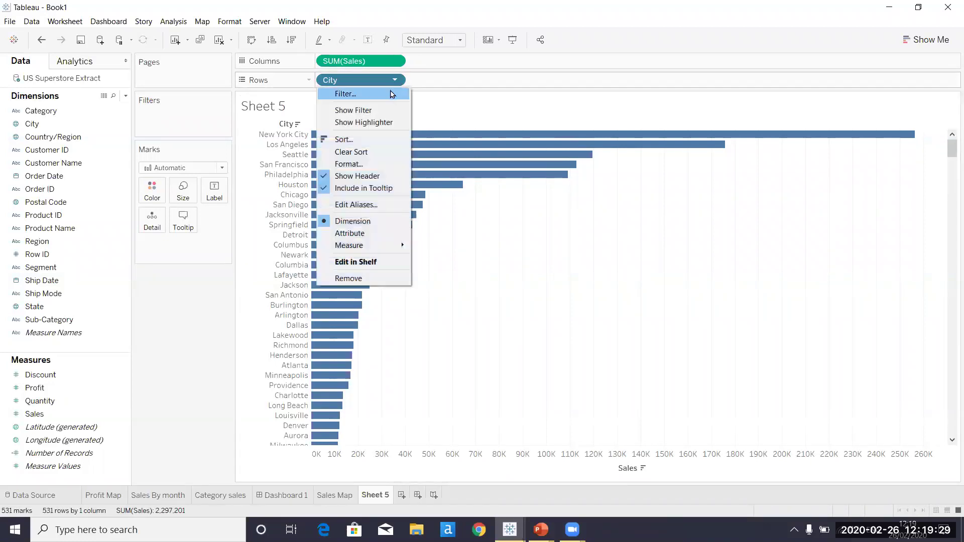
click(392, 93)
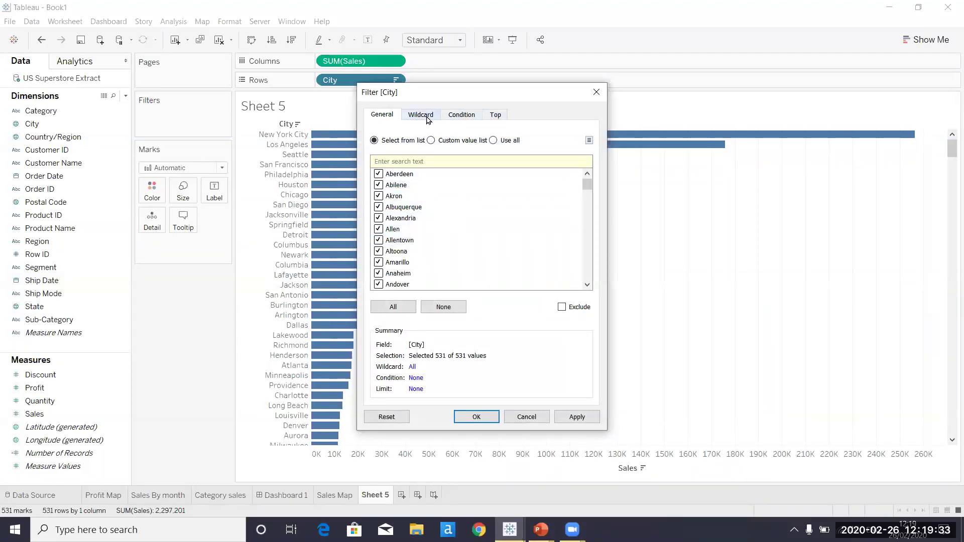
click(495, 116)
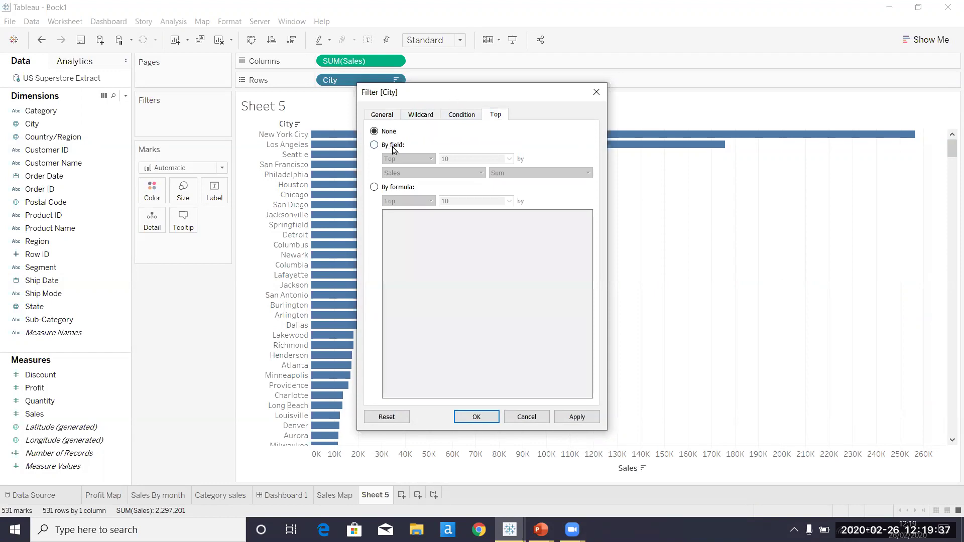
click(392, 116)
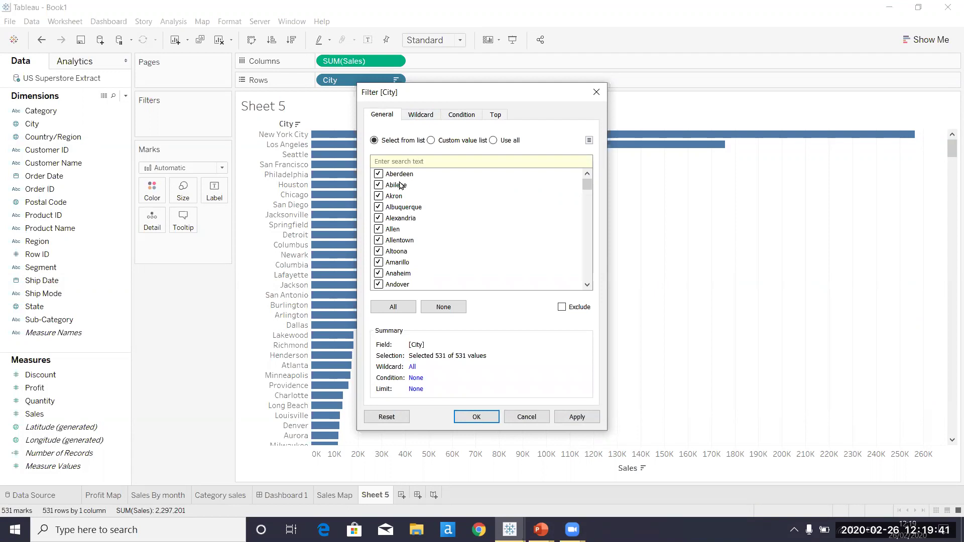
click(434, 116)
click(463, 117)
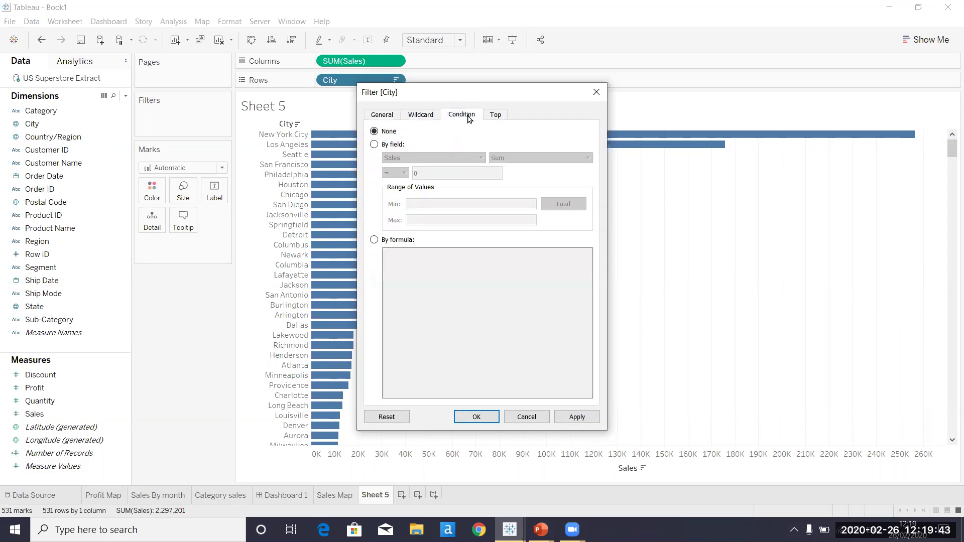
Step: Limit the City filter to the top 5 by sum of Sales
click(496, 115)
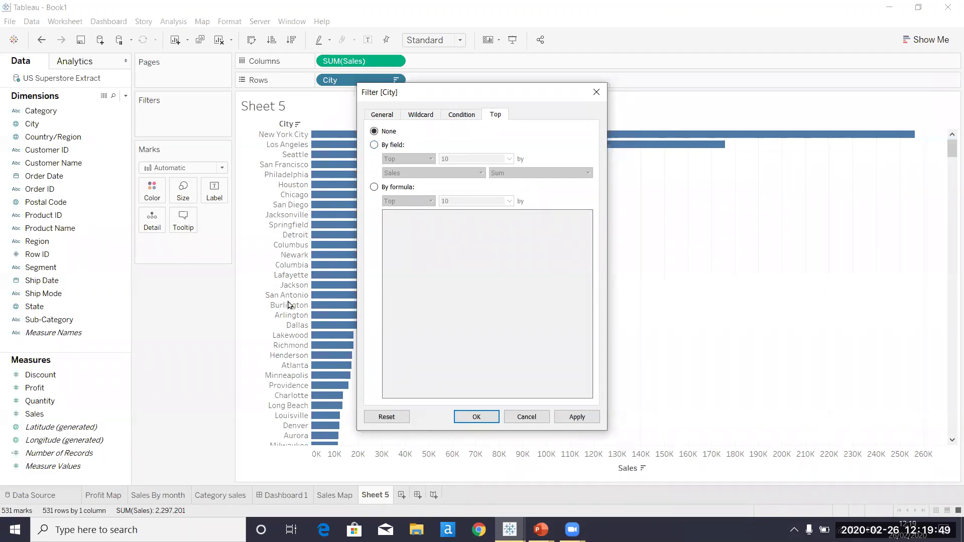
click(383, 145)
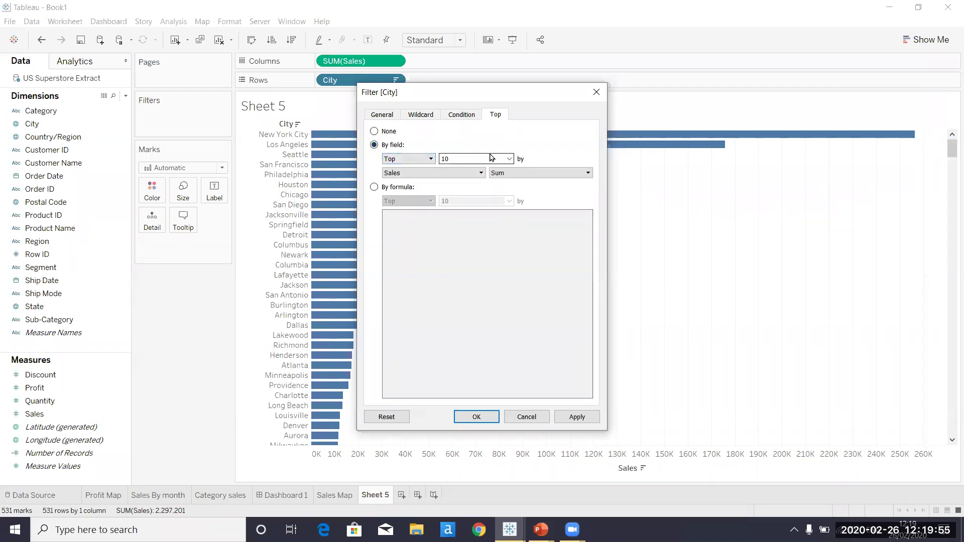
click(508, 160)
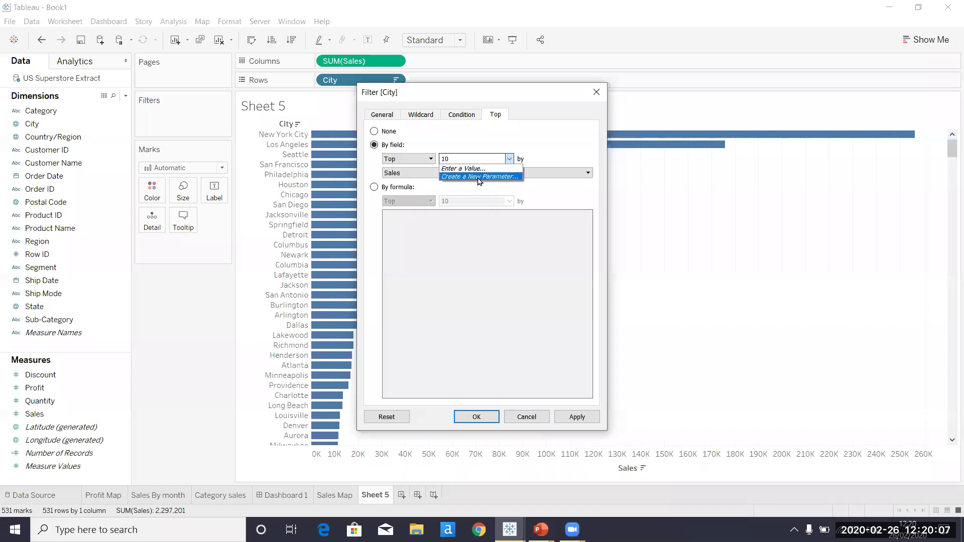
click(478, 170)
text(5)
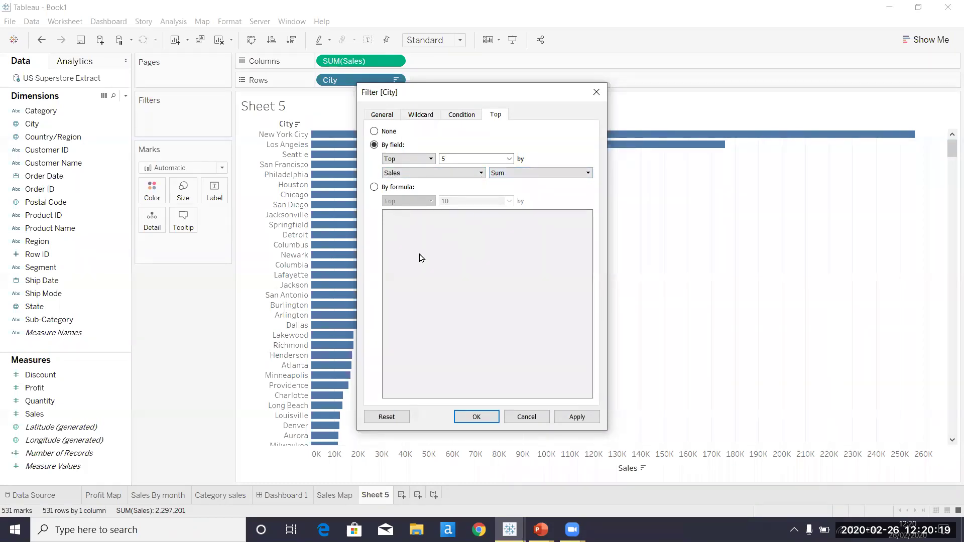
click(485, 417)
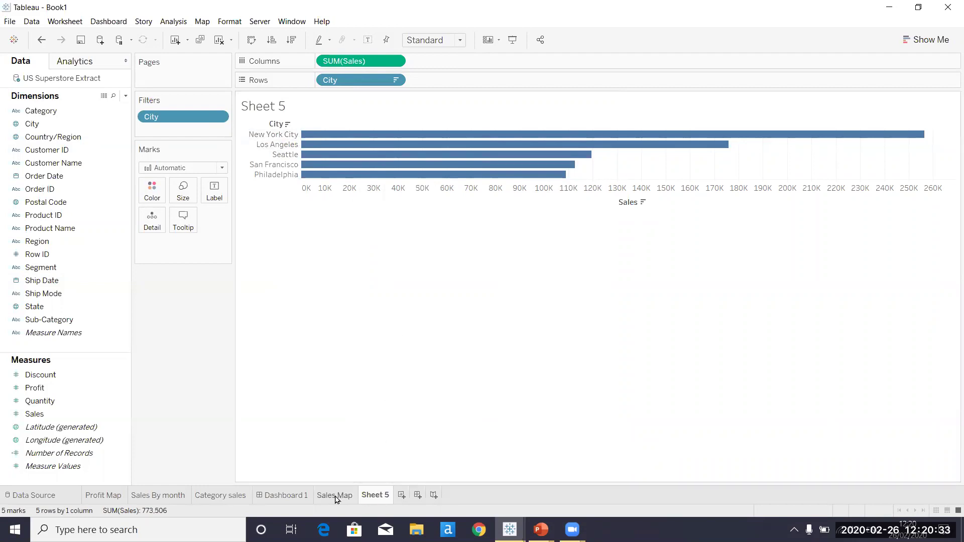
Step: Add a new dashboard and rename the filtered city worksheet as Top cities, returning to the new dashboard
click(417, 494)
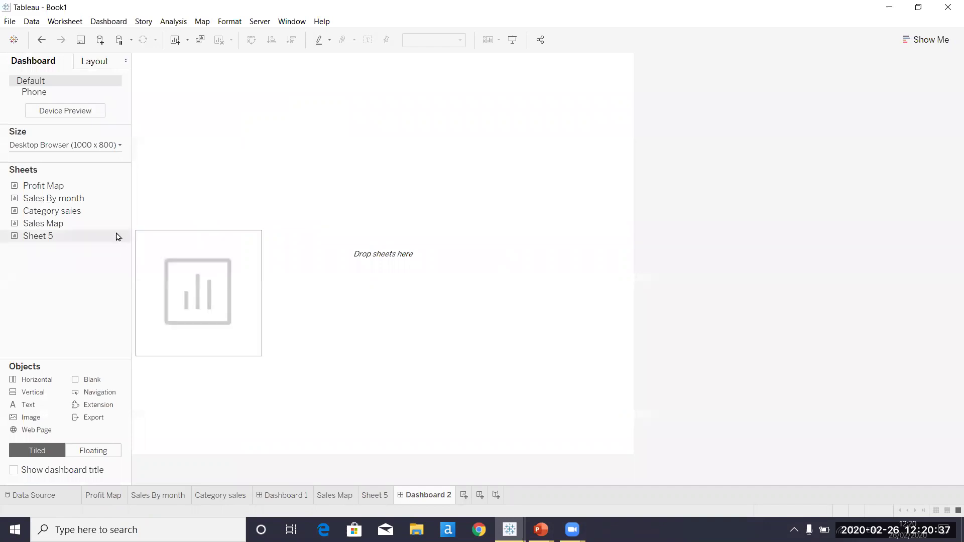
click(380, 495)
double_click(380, 494)
text(Top cities)
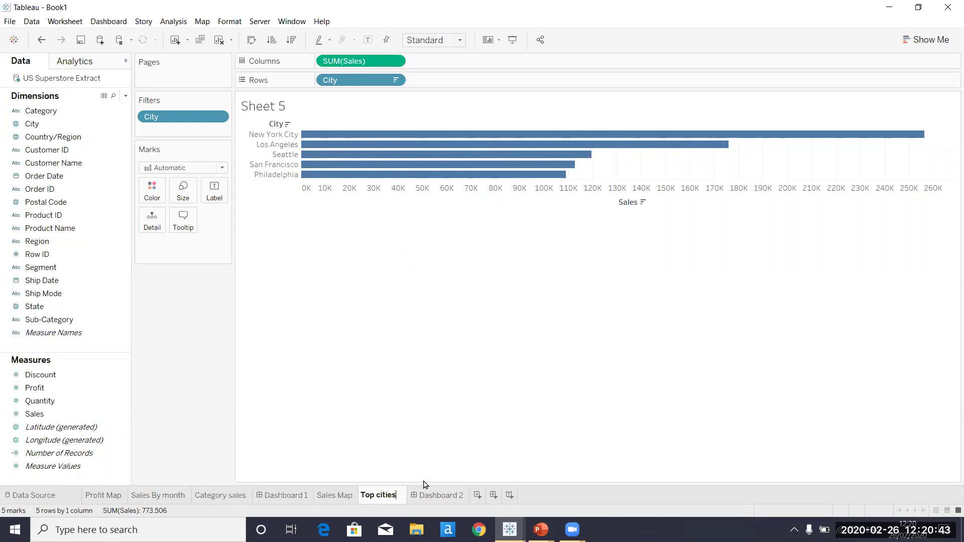
click(430, 494)
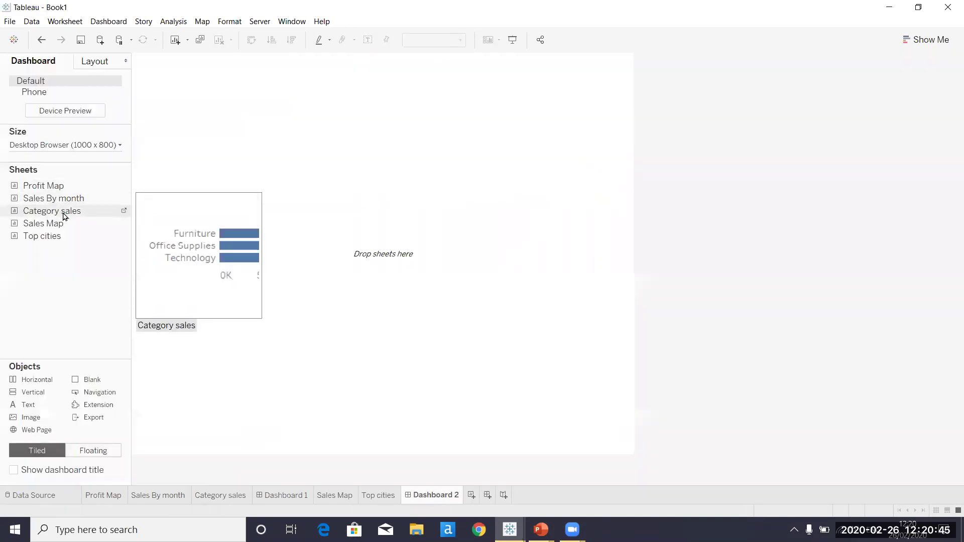
Step: Try Sales Map alone, and Sales By month beside Category sales in a horizontal container, clearing the dashboard after each layout
mouse_move(56, 223)
mouse_down()
mouse_move(278, 127)
mouse_move(276, 154)
mouse_up()
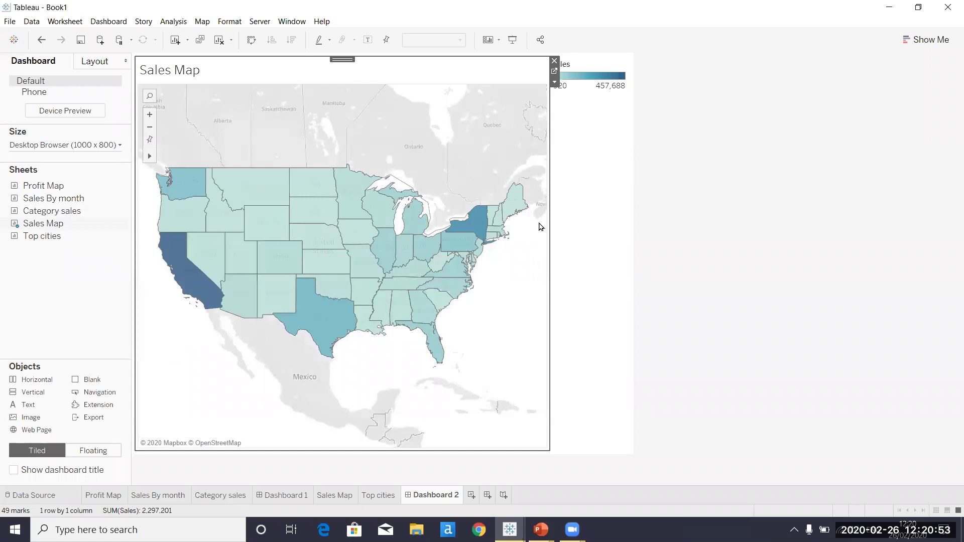
click(555, 62)
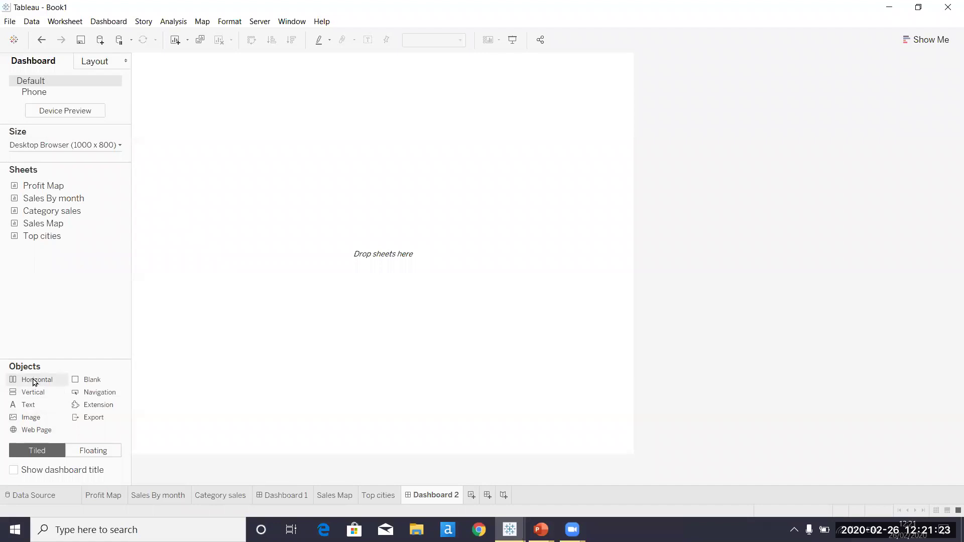
drag(33, 382, 311, 297)
drag(50, 198, 563, 219)
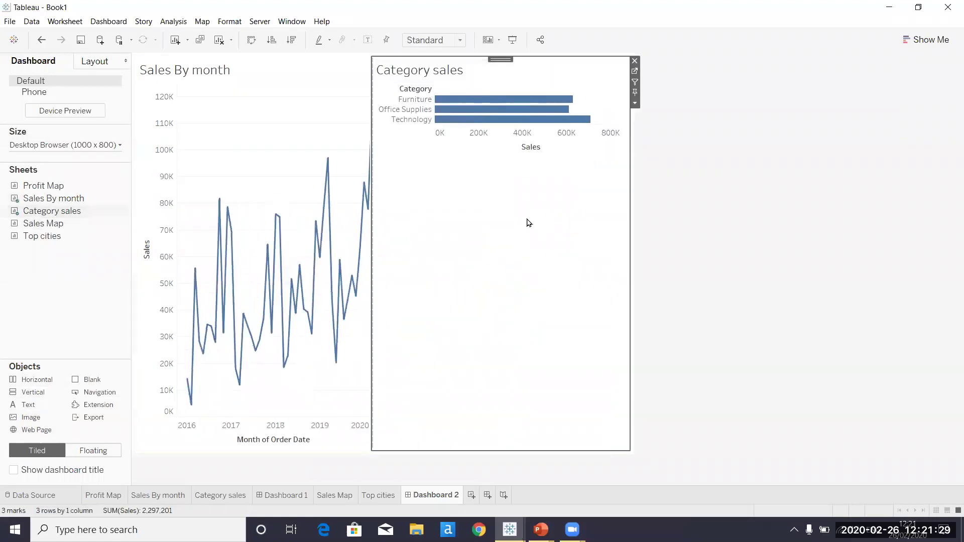
mouse_move(238, 318)
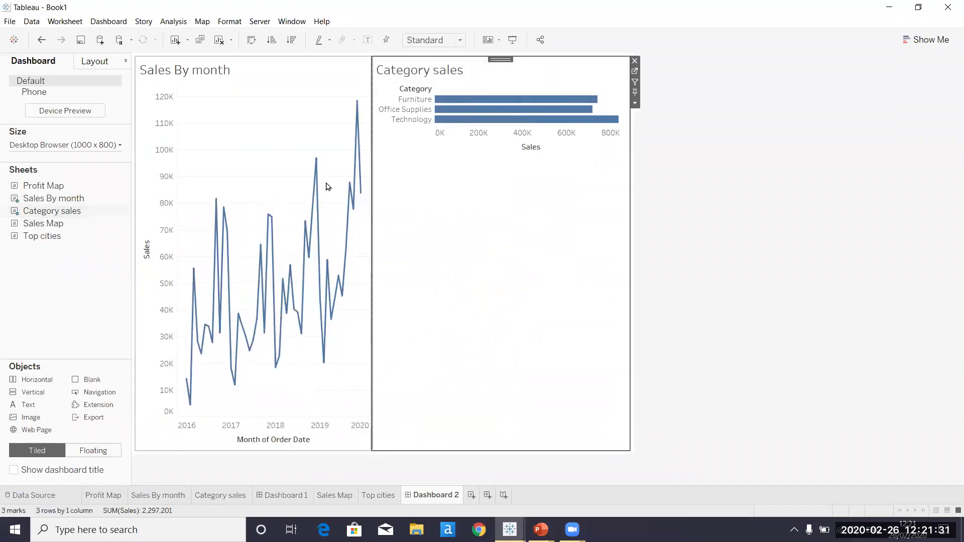
click(359, 67)
click(375, 62)
click(605, 67)
click(633, 61)
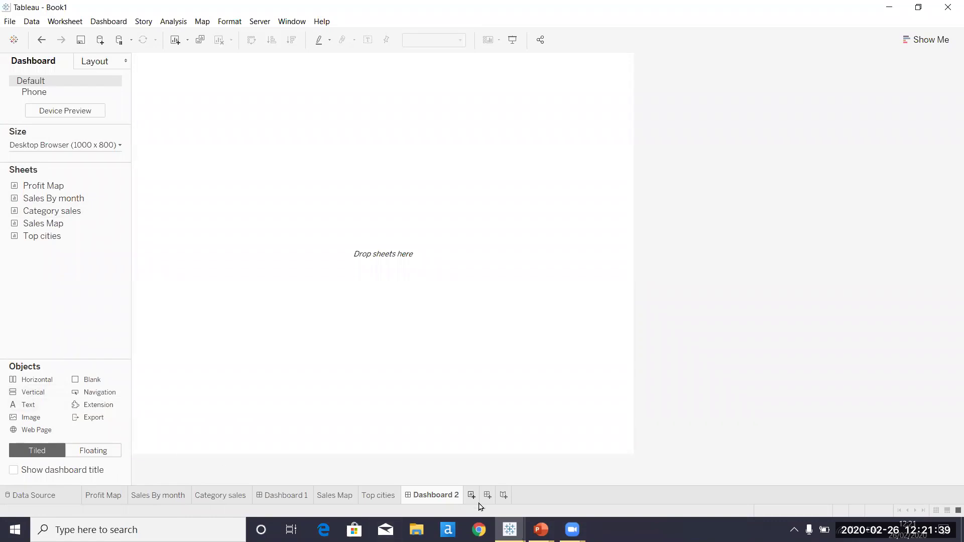
Step: Switch to Training Workbook to check the layout of the Filter advanced dashboard, and return to Book1
click(509, 530)
click(476, 482)
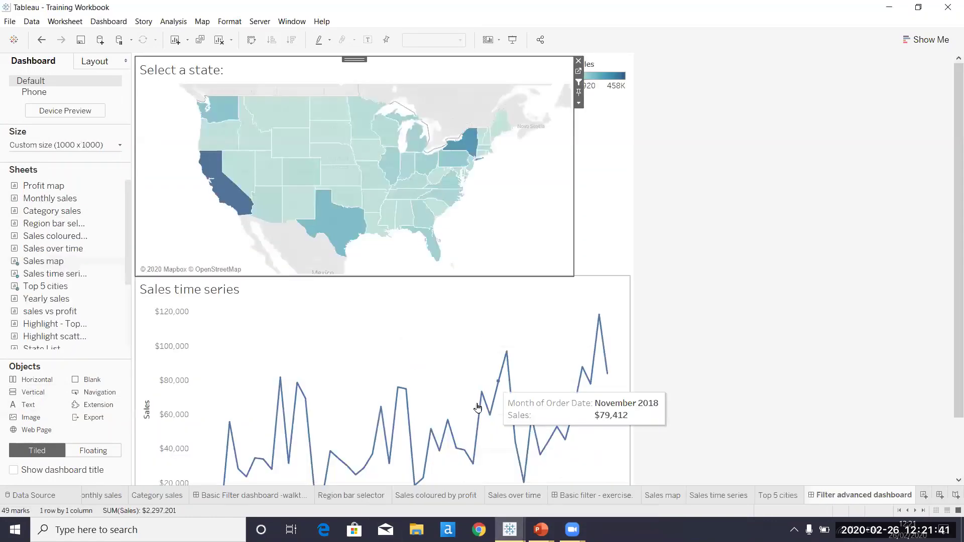
click(509, 529)
click(572, 474)
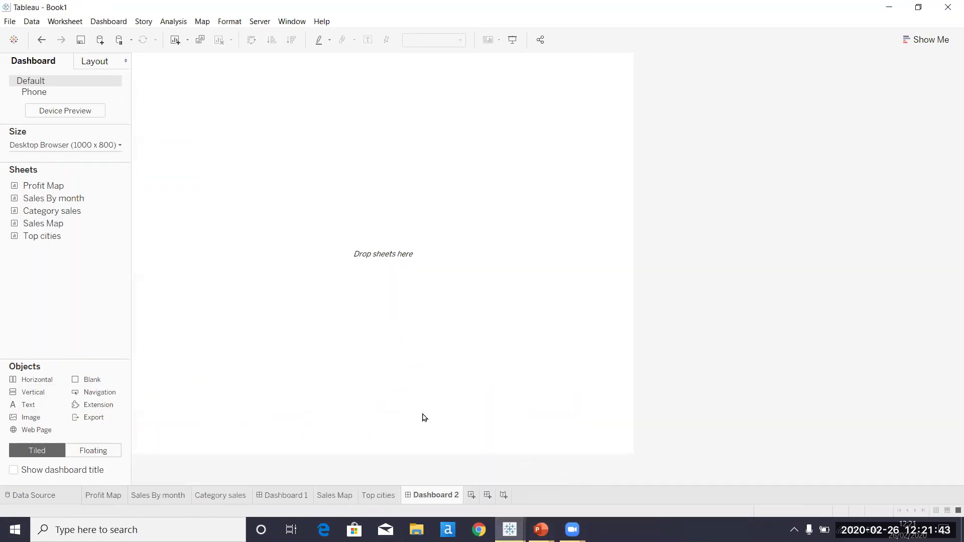
Step: Place Sales Map in a vertical container on the empty dashboard and add another vertical container below the map
drag(78, 223, 100, 224)
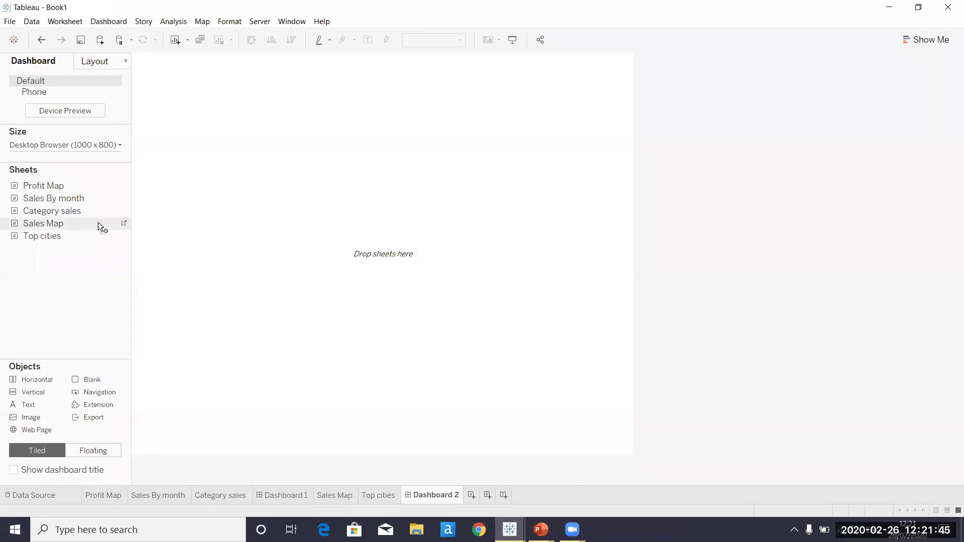
drag(36, 395, 297, 291)
drag(55, 210, 316, 175)
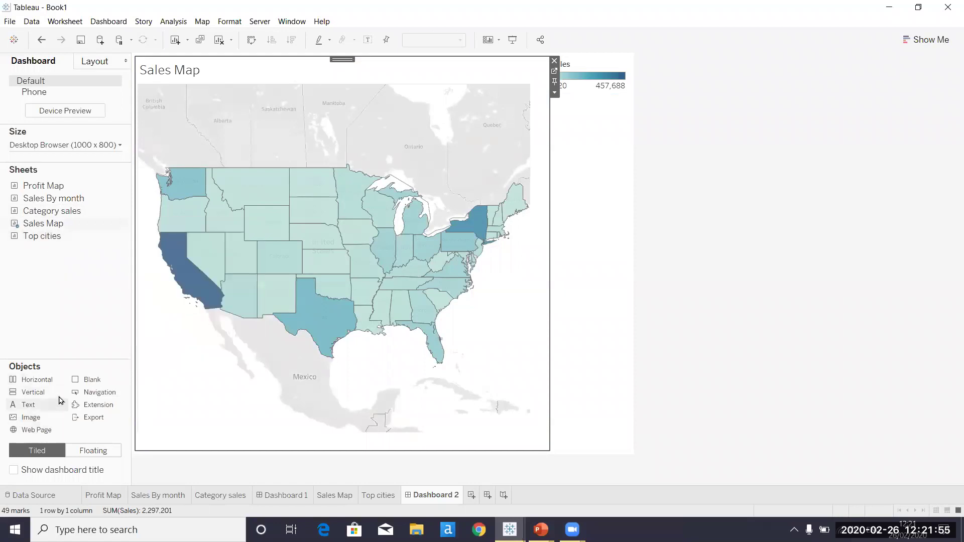
drag(50, 392, 276, 393)
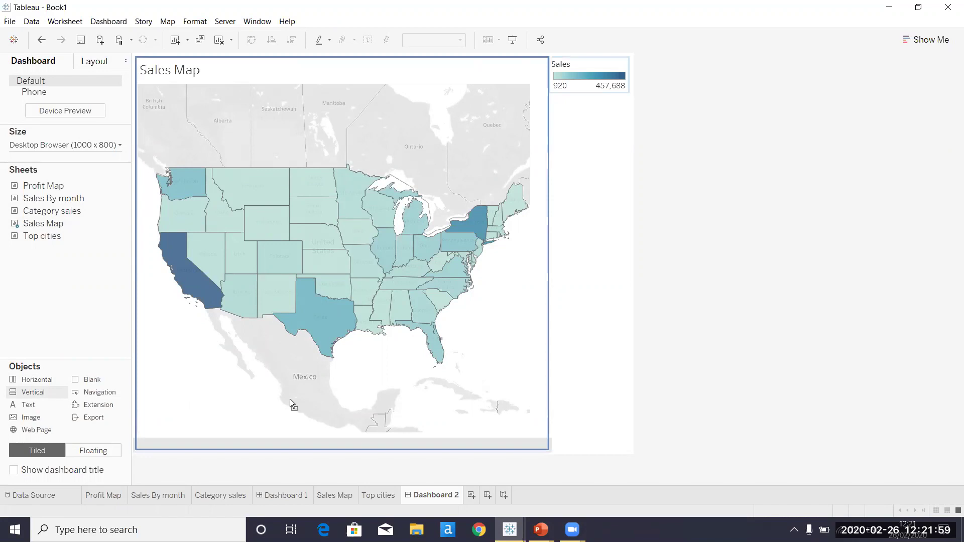
drag(291, 398, 290, 399)
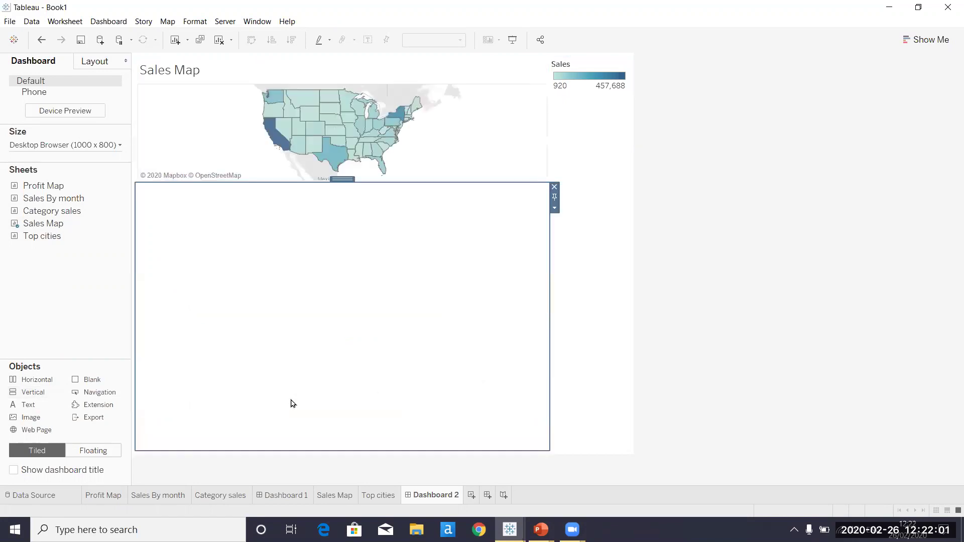
Step: Stack Sales By month, a blank object and Top cities in the vertical container below the map
mouse_move(51, 216)
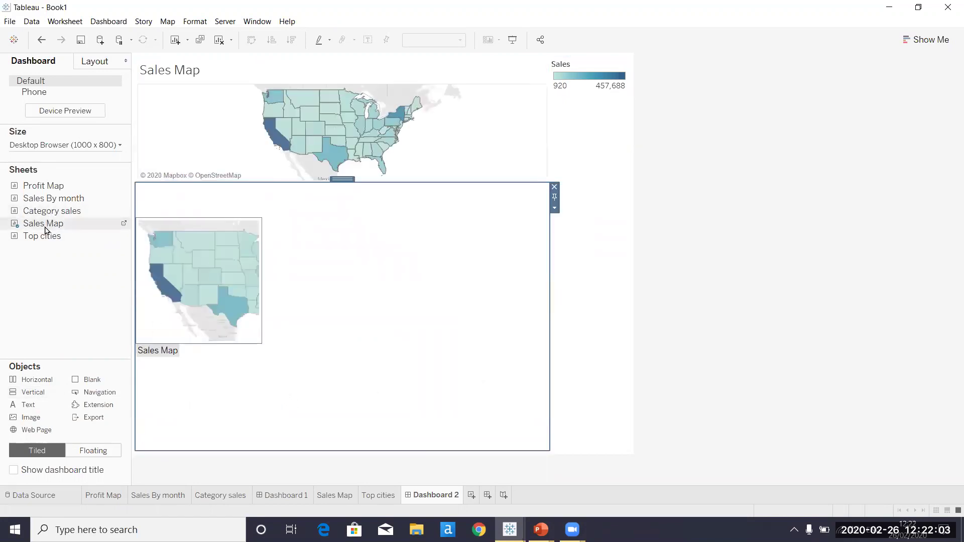
drag(48, 202, 249, 239)
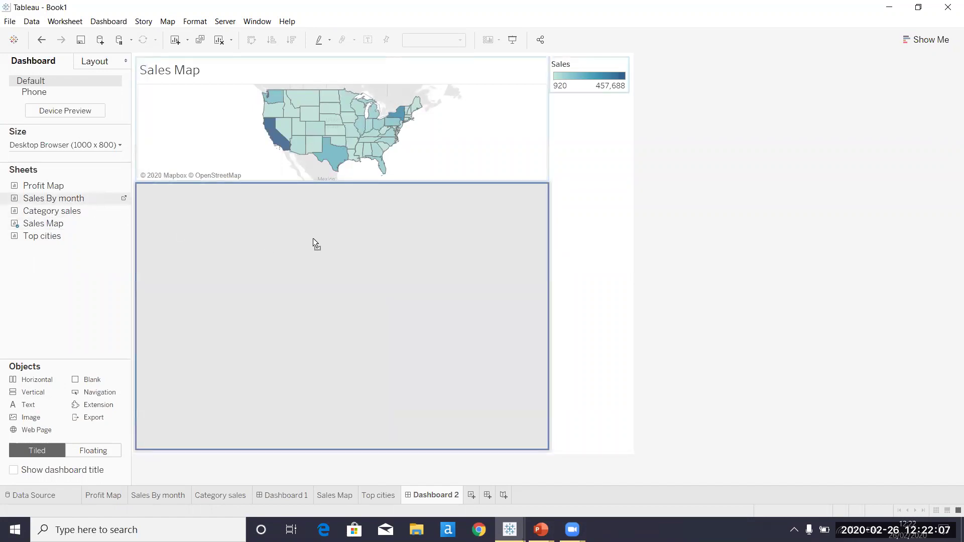
drag(313, 239, 314, 241)
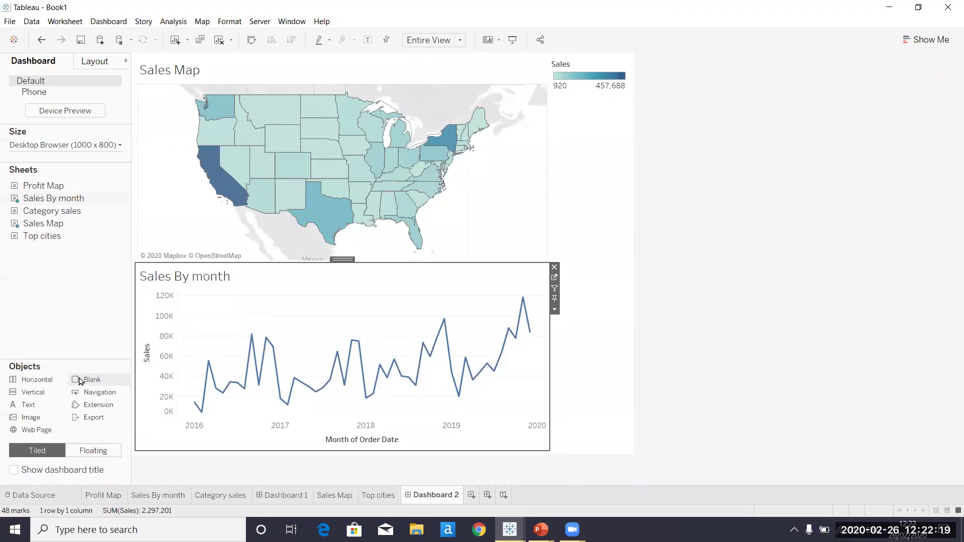
drag(80, 379, 239, 423)
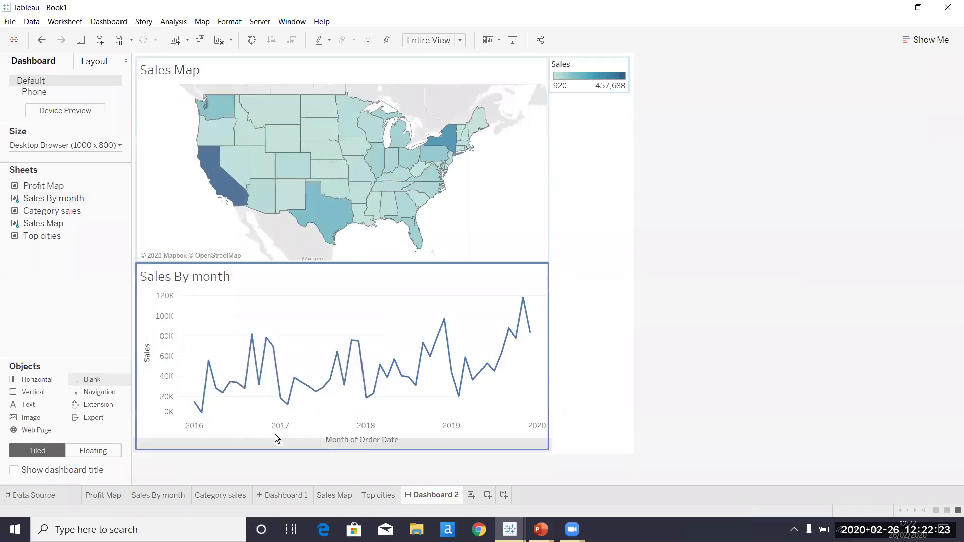
drag(275, 434, 275, 434)
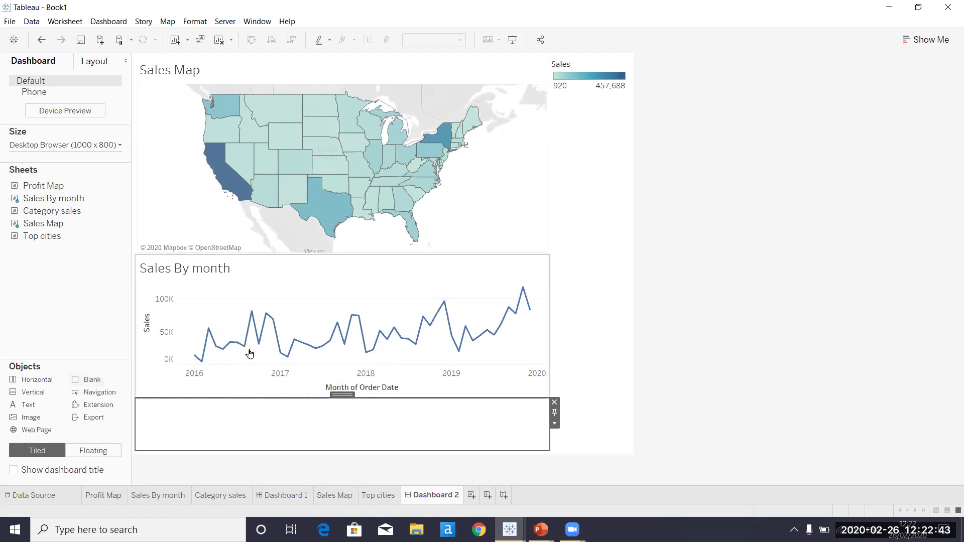
mouse_move(51, 239)
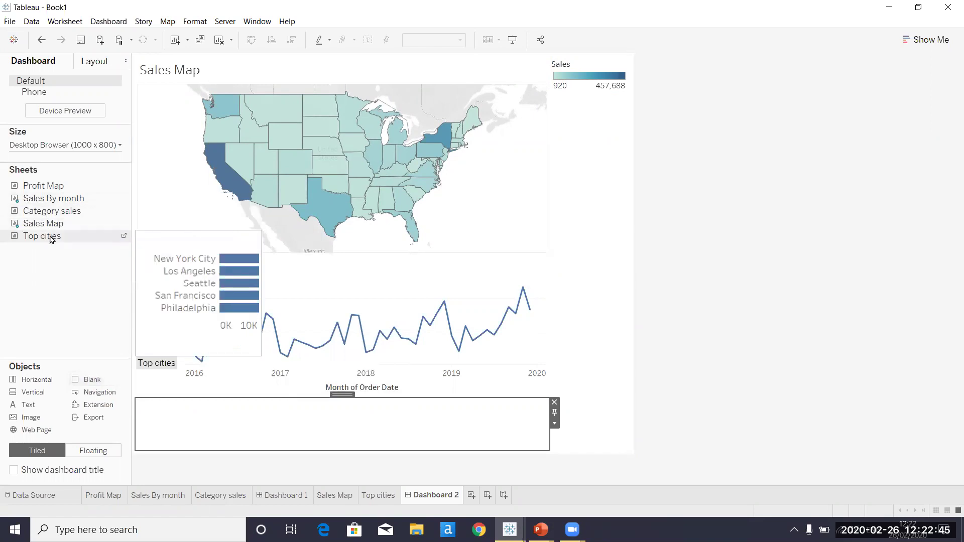
mouse_move(51, 239)
mouse_down()
mouse_move(92, 232)
mouse_move(245, 380)
mouse_move(275, 437)
mouse_move(272, 429)
mouse_up()
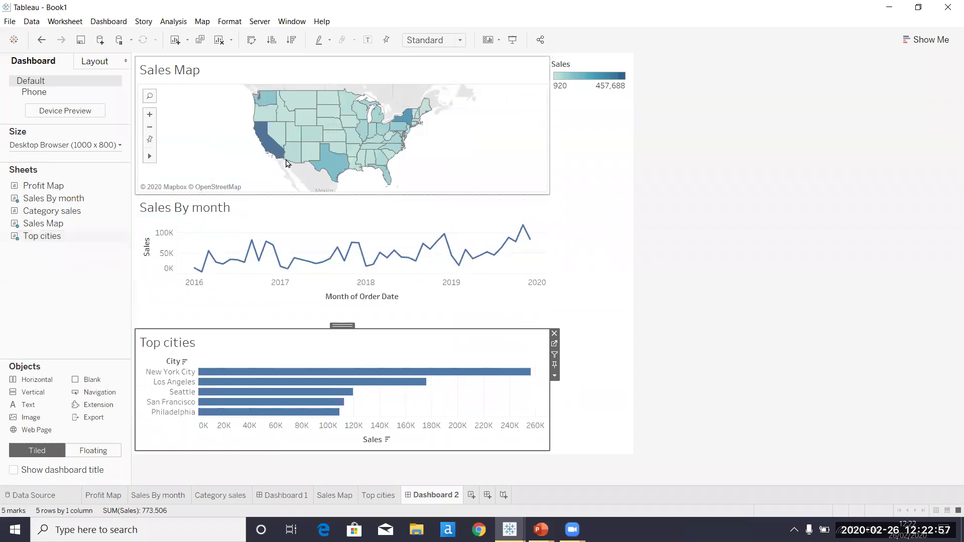
Step: Examine the container nesting by selecting the parent containers of Sales Map and Top cities
click(340, 69)
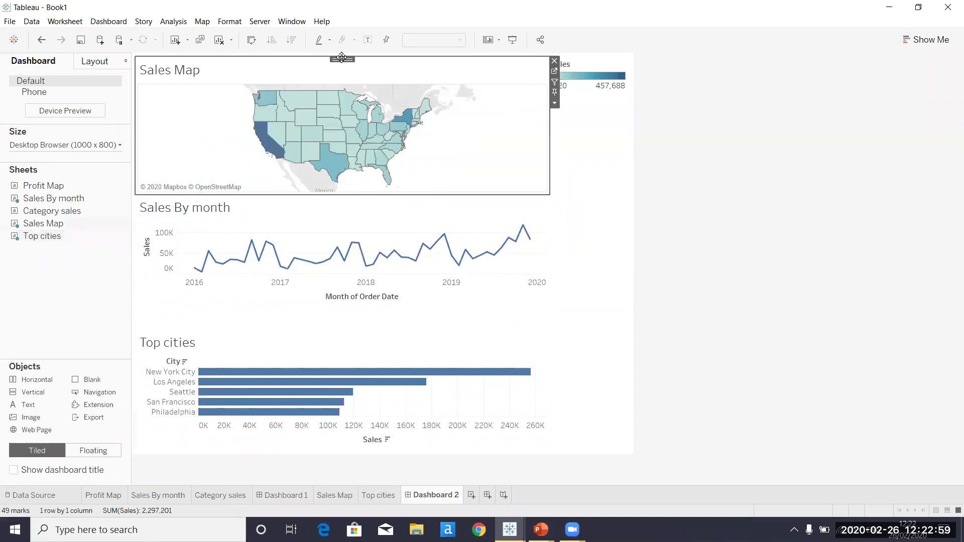
double_click(341, 58)
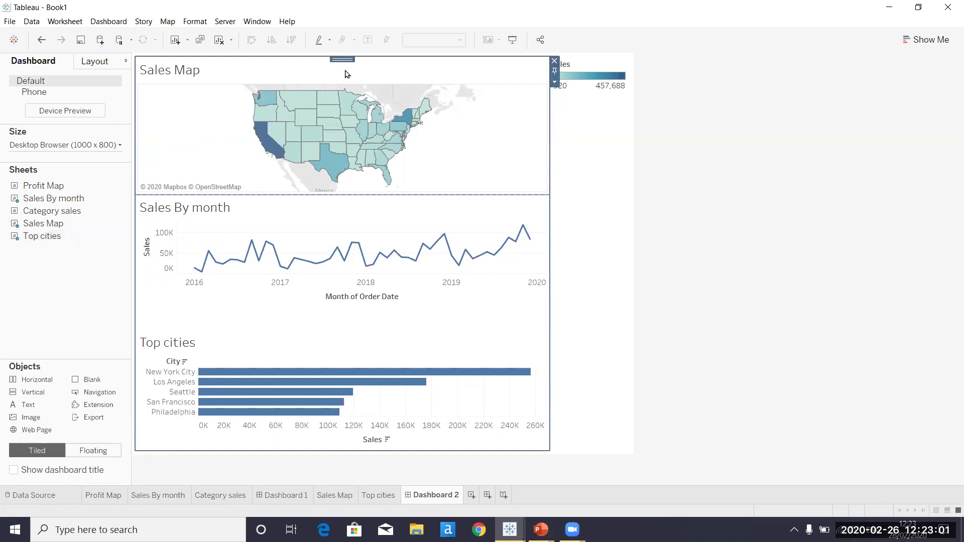
click(340, 59)
double_click(340, 59)
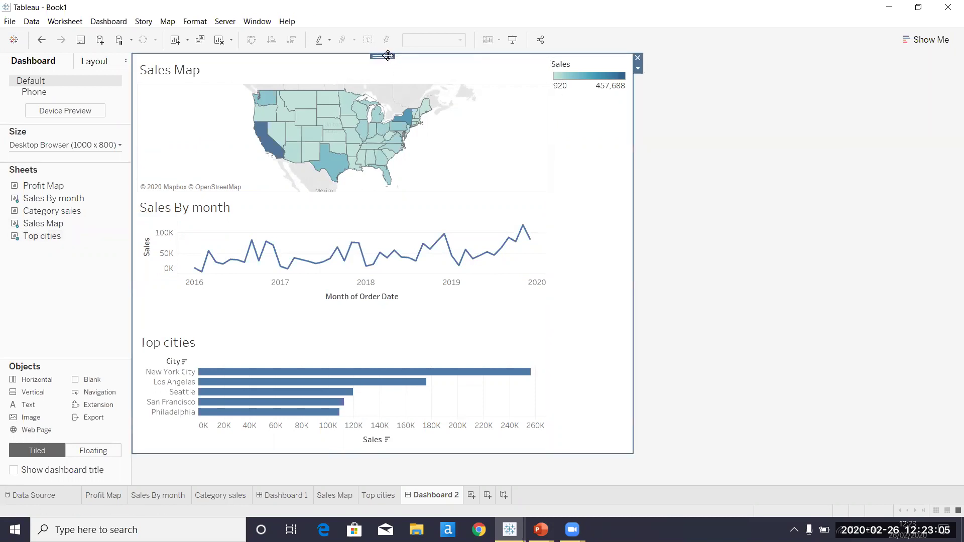
click(396, 363)
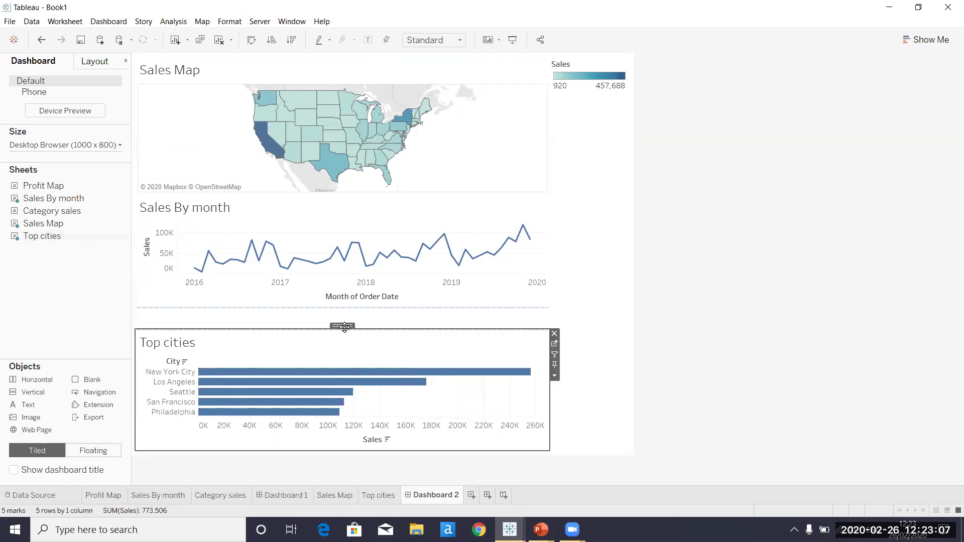
click(345, 326)
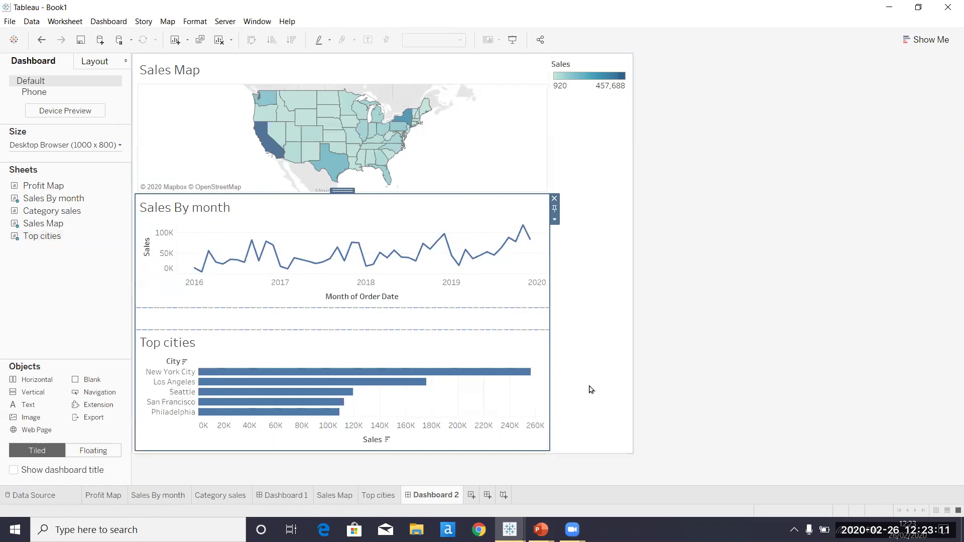
click(399, 114)
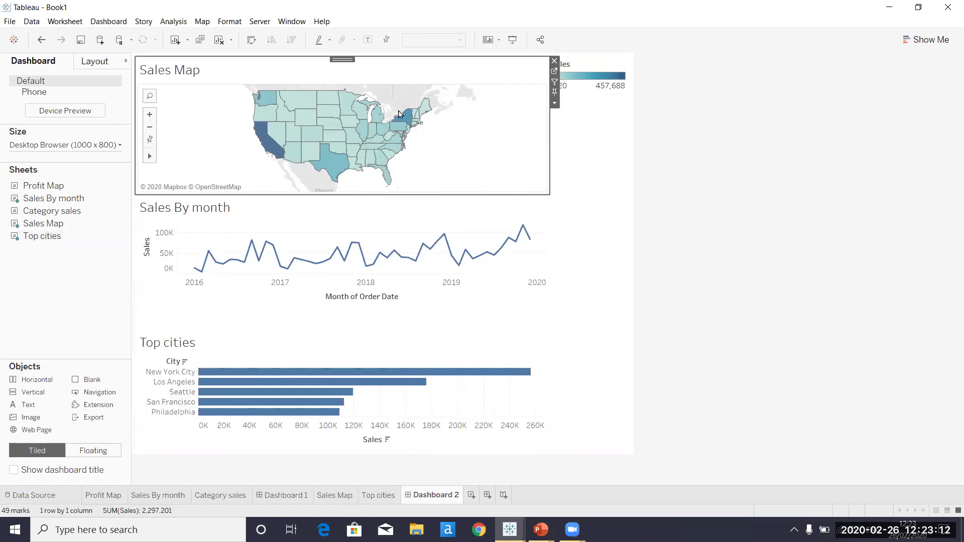
double_click(345, 57)
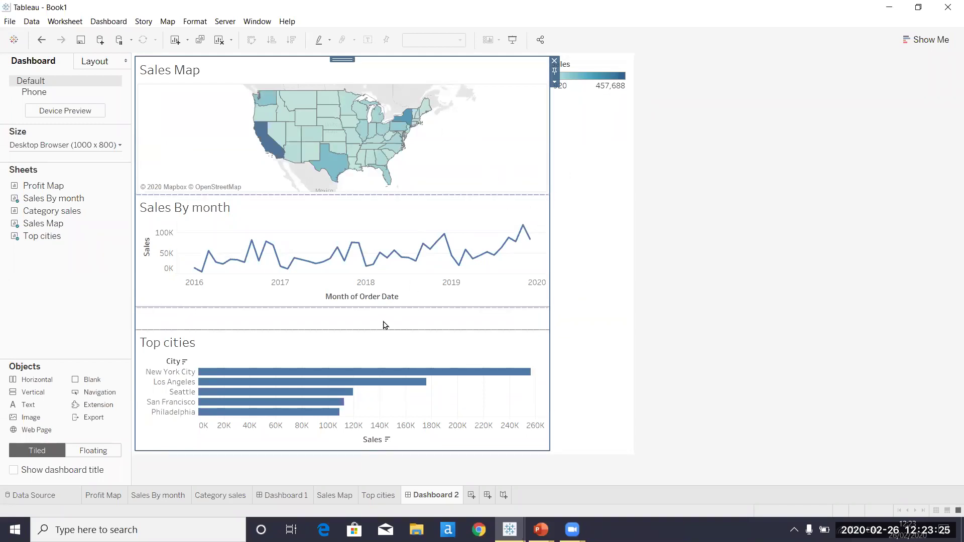
mouse_move(419, 139)
click(458, 121)
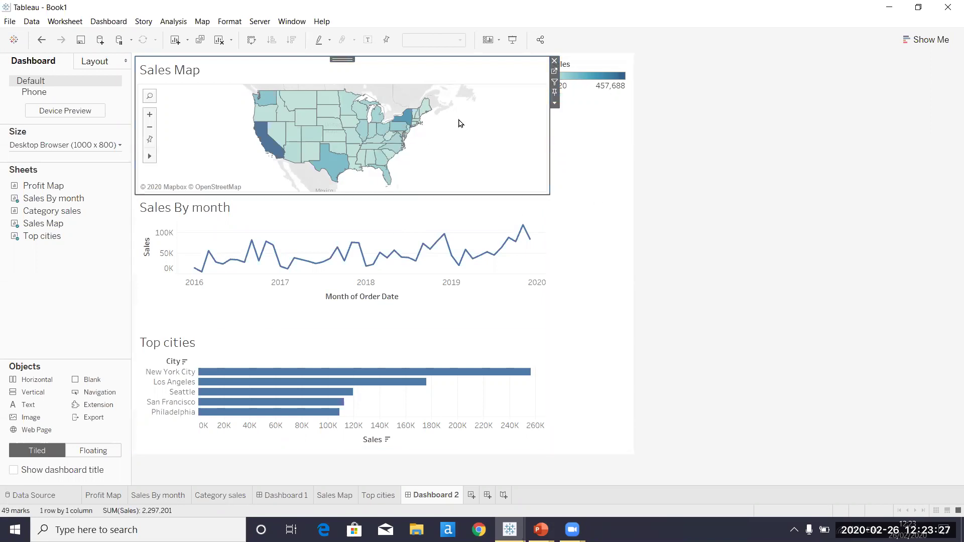
Step: Add a dashboard filter action and name it Map zoom action
click(122, 22)
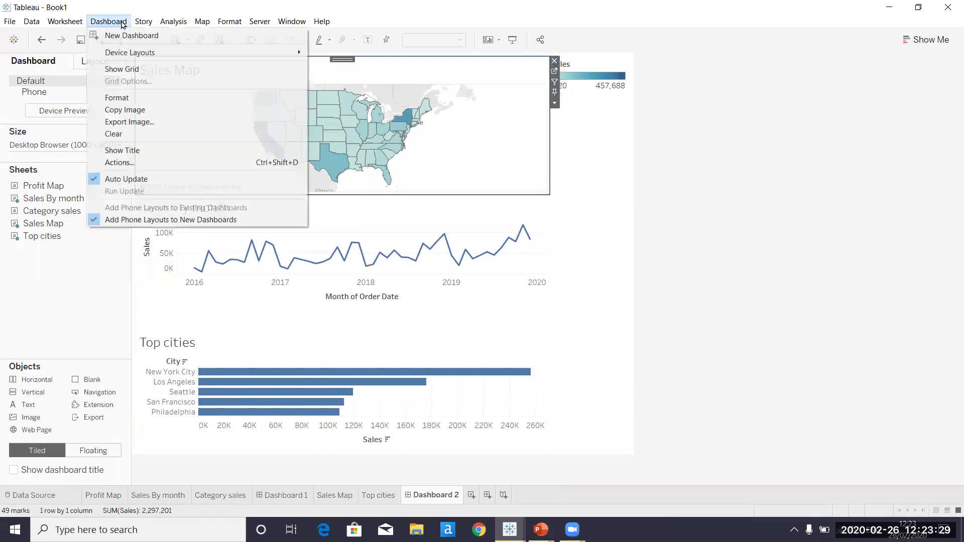
click(154, 170)
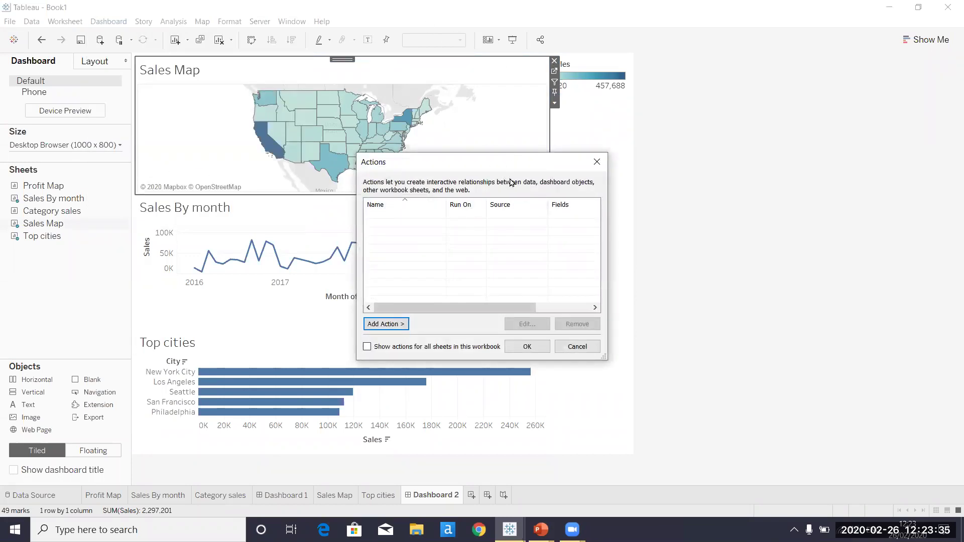
click(543, 97)
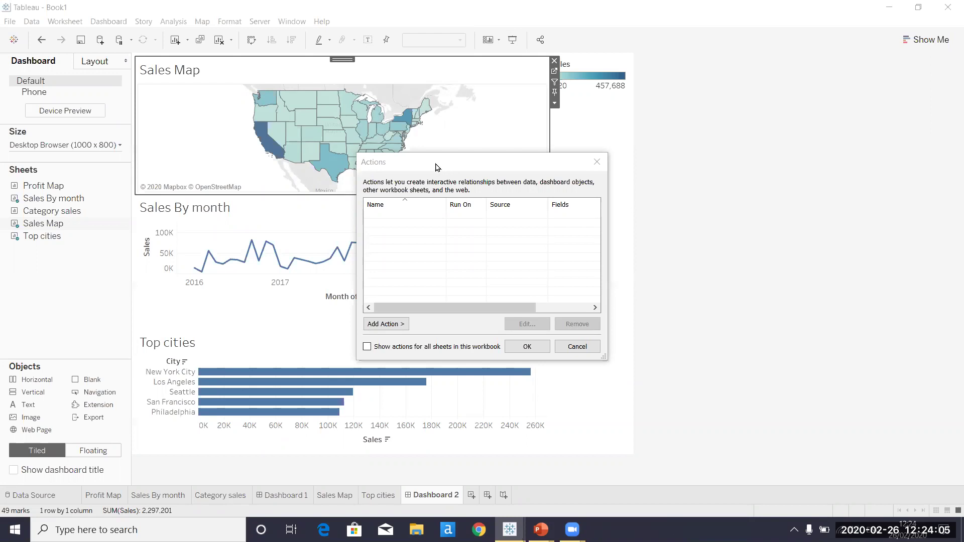
drag(431, 166, 423, 138)
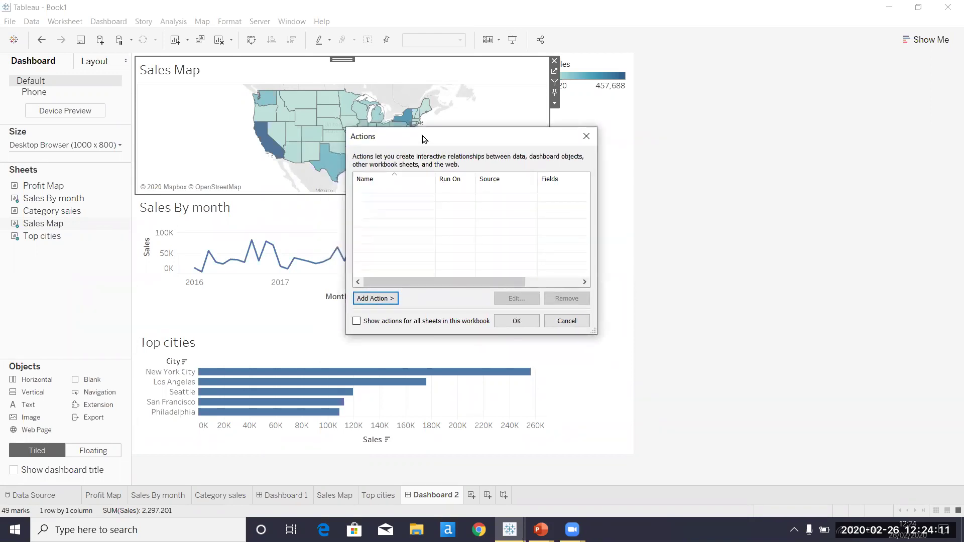
click(389, 298)
click(426, 300)
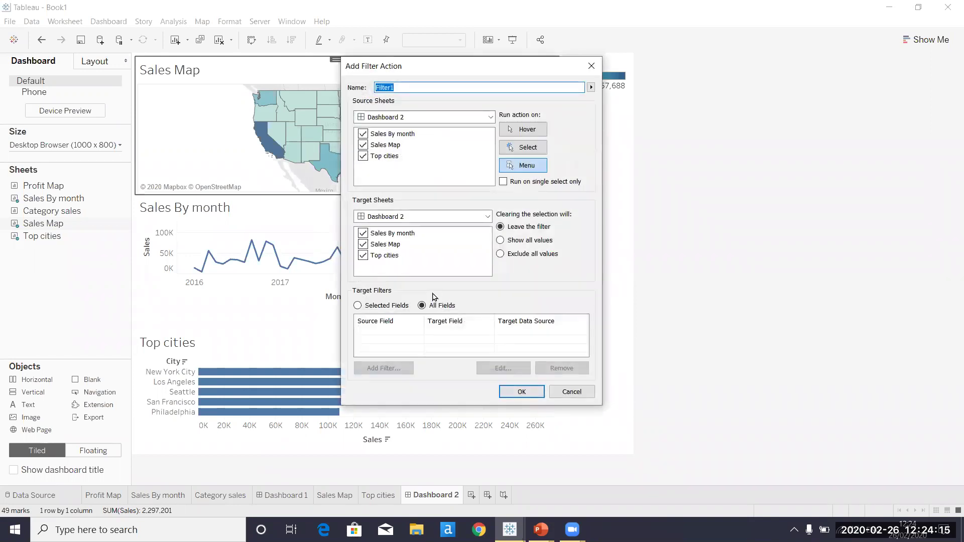
text(Map)
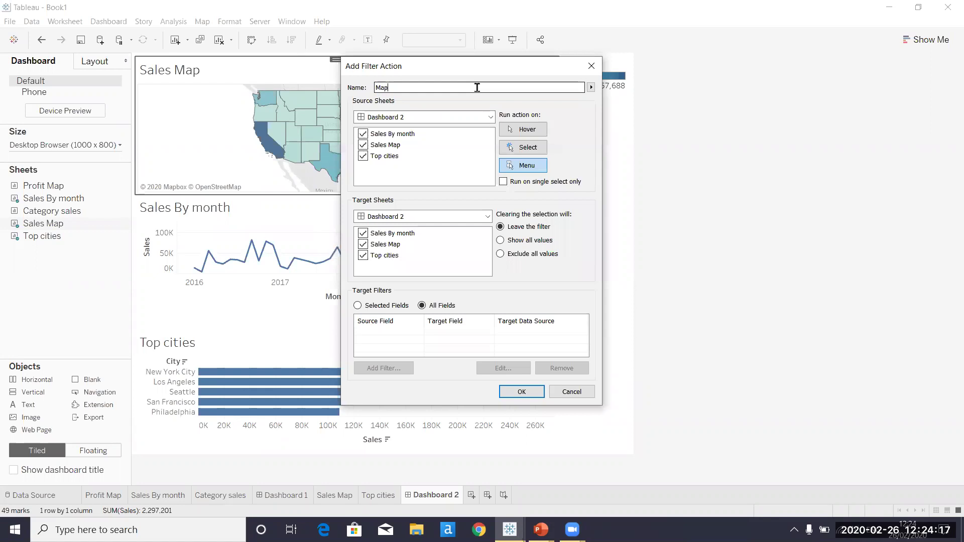
text( zoom action)
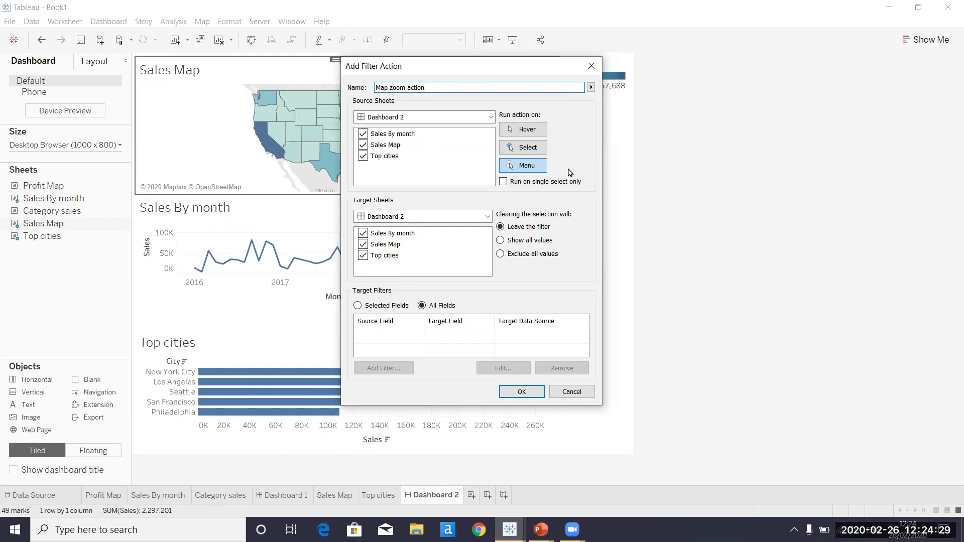
Step: Run the filter action on Select, with only Sales Map as its source sheet
click(539, 151)
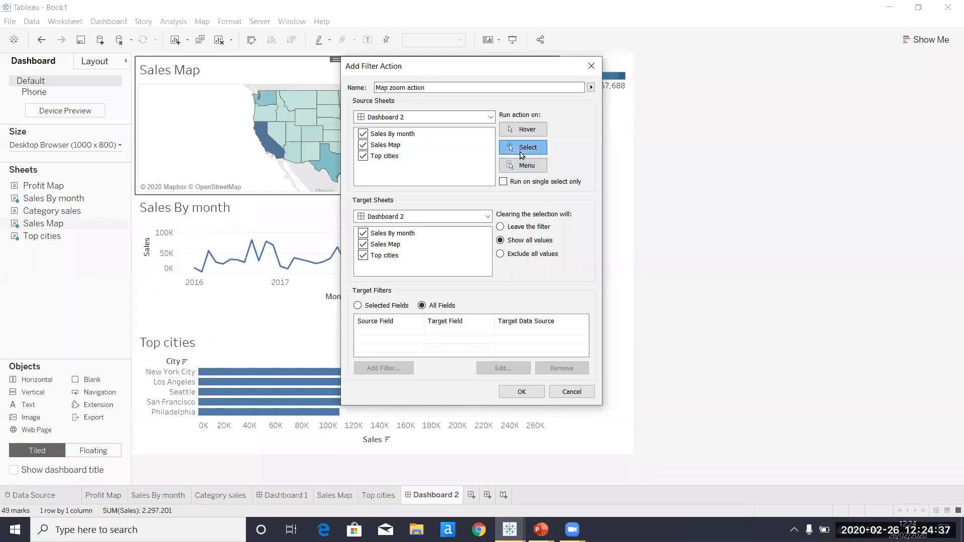
click(364, 134)
click(363, 156)
Step: Switch to Training Workbook, clear the Texas selection on the Filter advanced dashboard's map, and return to Book1
click(510, 530)
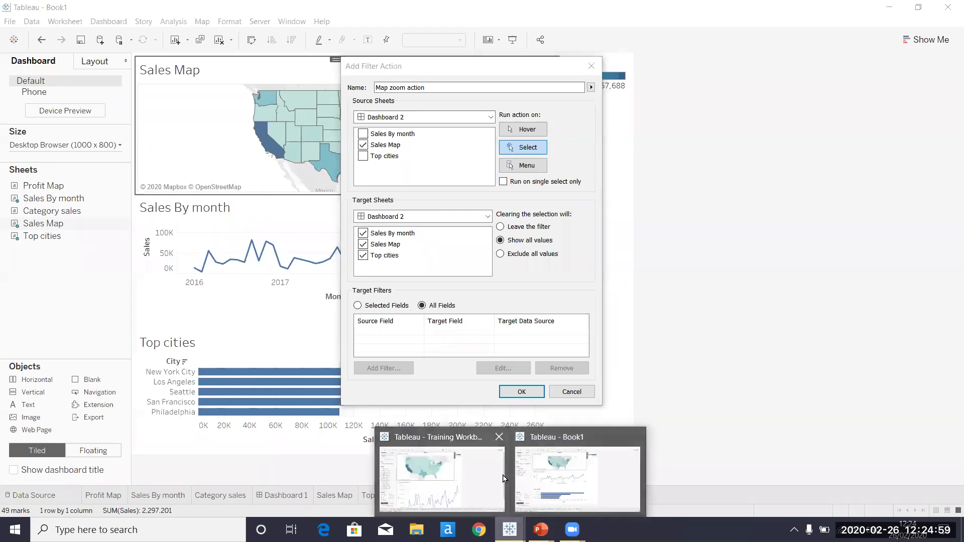
click(441, 477)
click(367, 217)
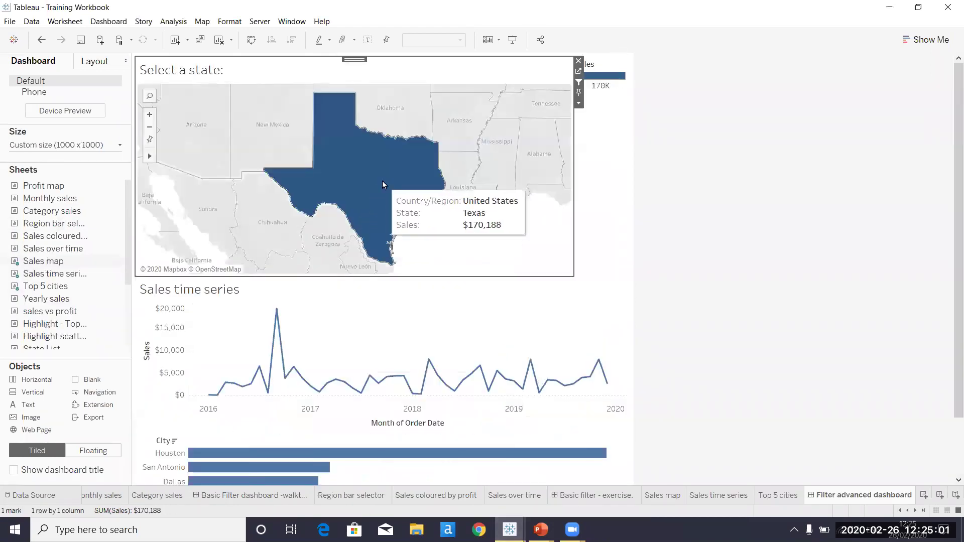
click(381, 180)
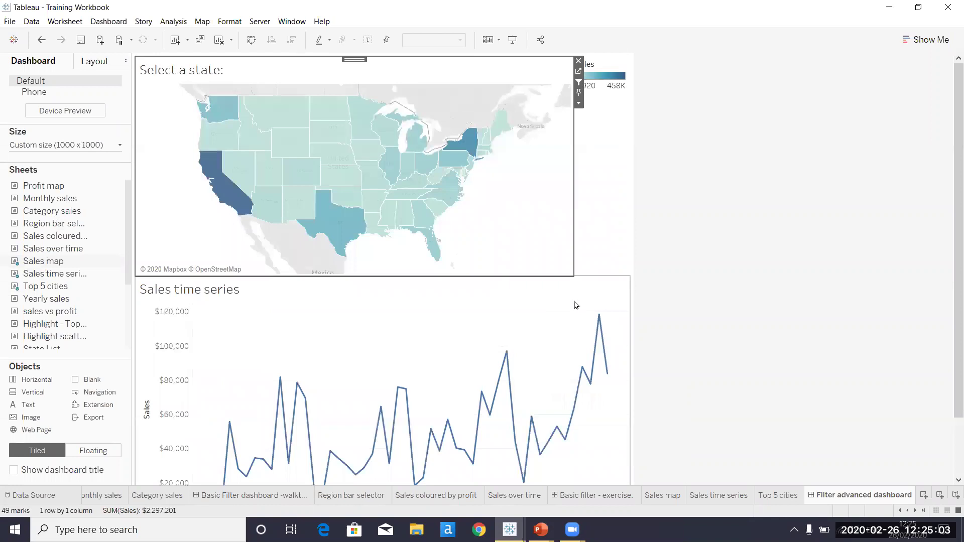
click(521, 525)
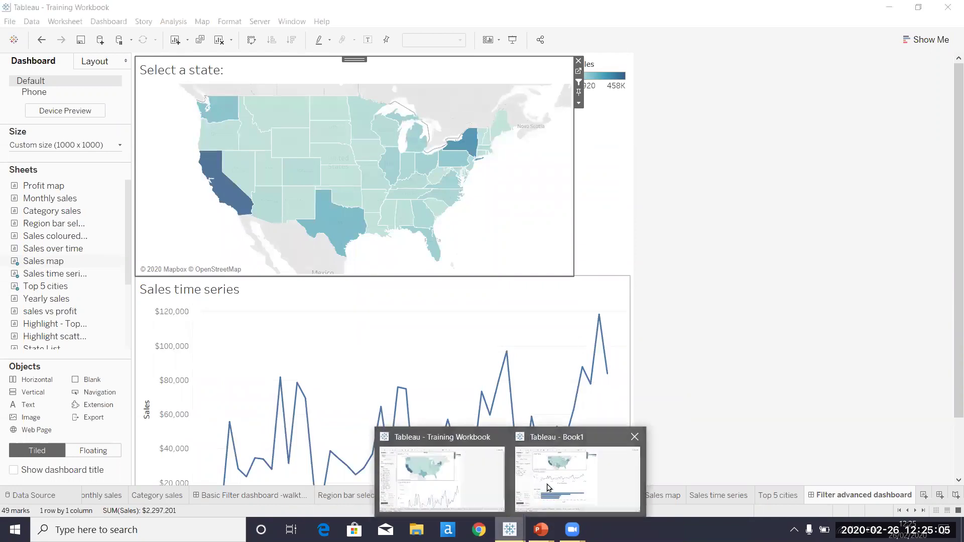
click(549, 487)
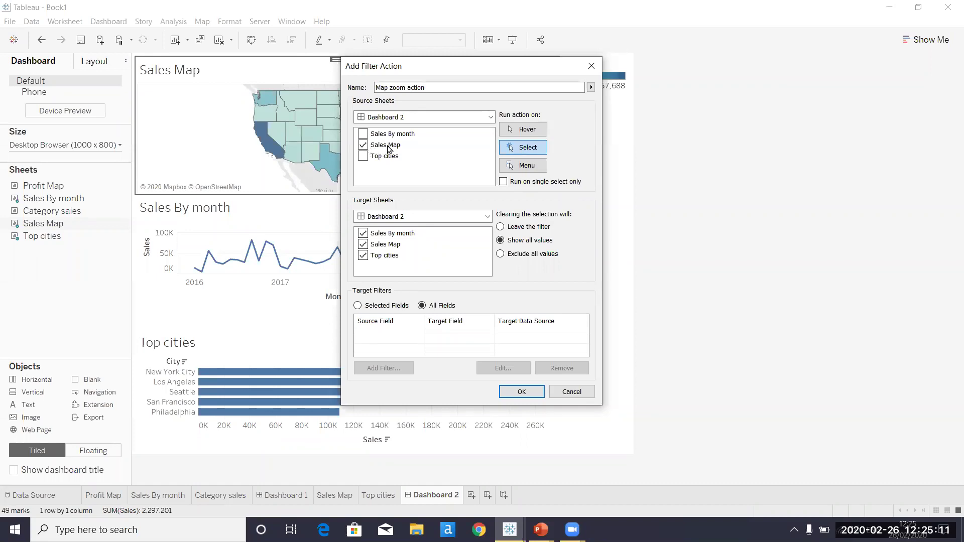
Step: Exclude Top cities from the filter action's target sheets and accept the dashboard actions
click(364, 256)
click(522, 391)
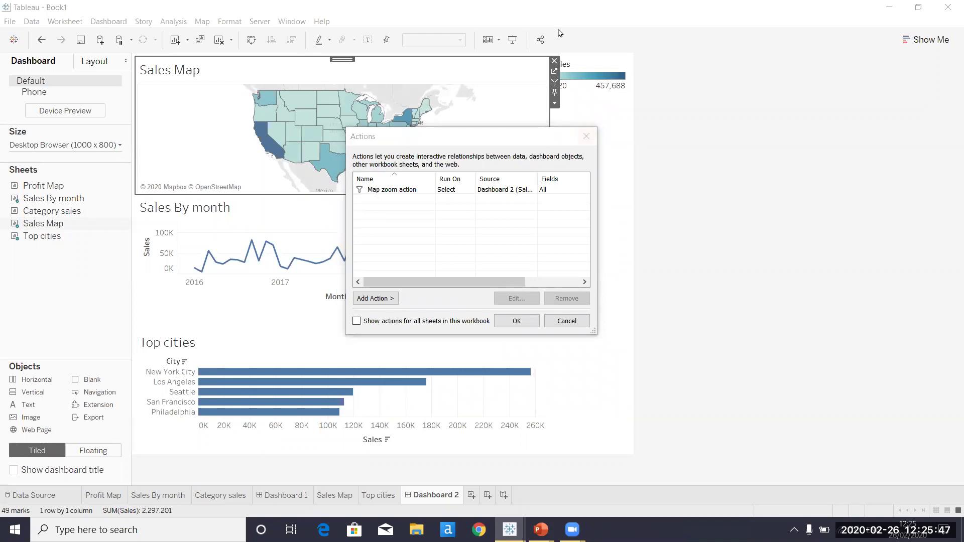
click(516, 139)
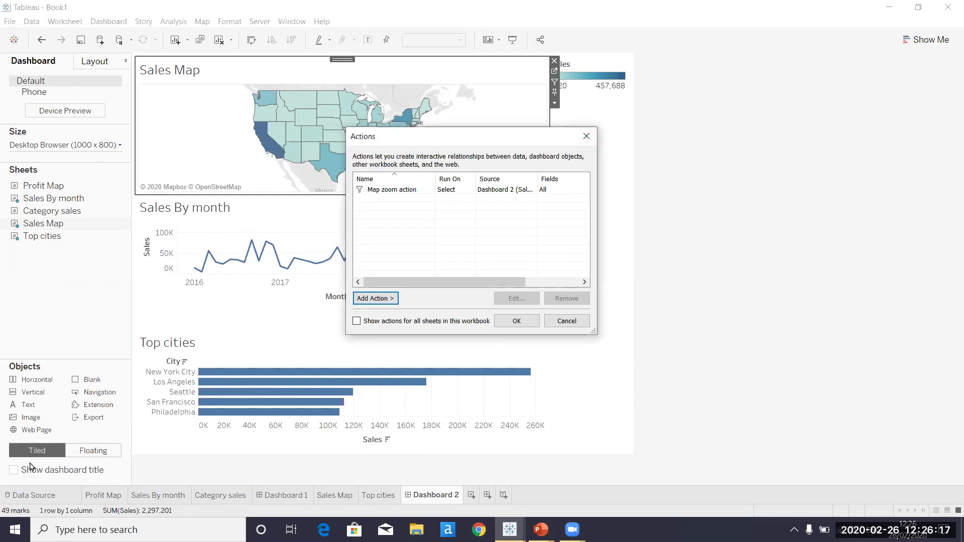
click(587, 136)
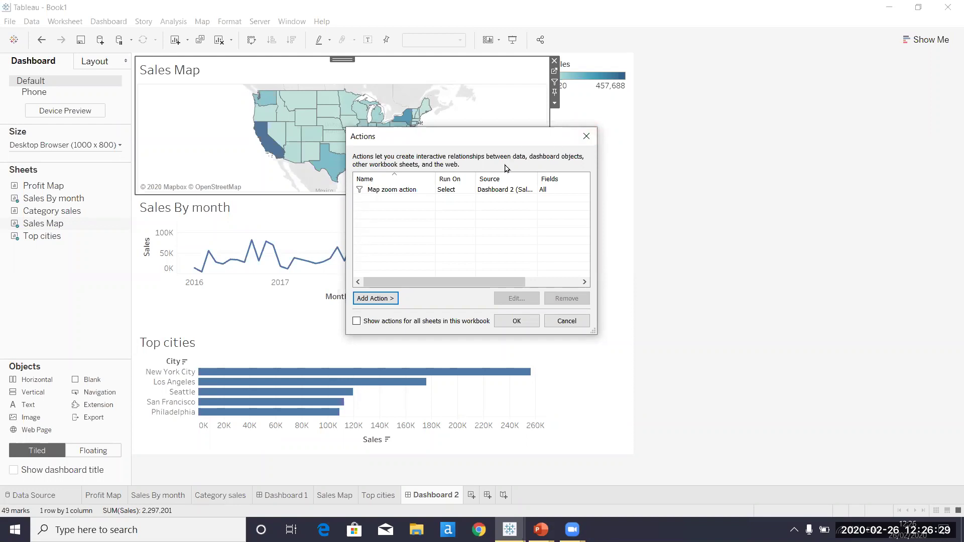
click(516, 321)
Step: Test the filter action by selecting and deselecting Texas on Sales Map
click(327, 162)
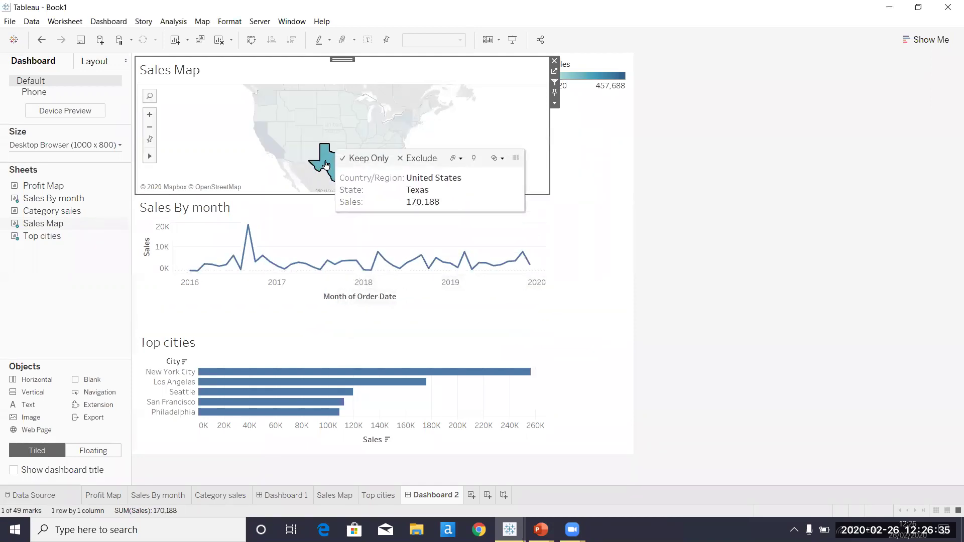
click(326, 164)
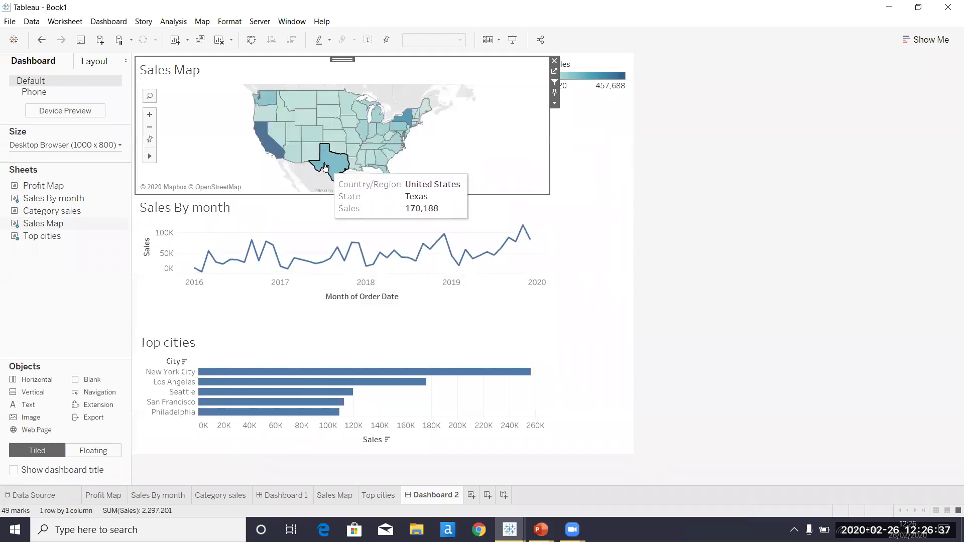
click(330, 165)
click(332, 165)
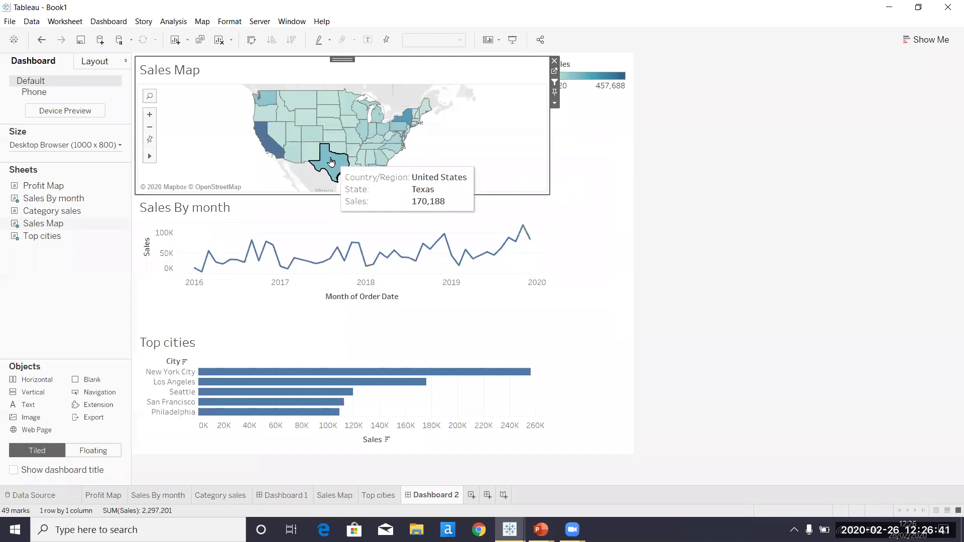
click(332, 165)
click(331, 164)
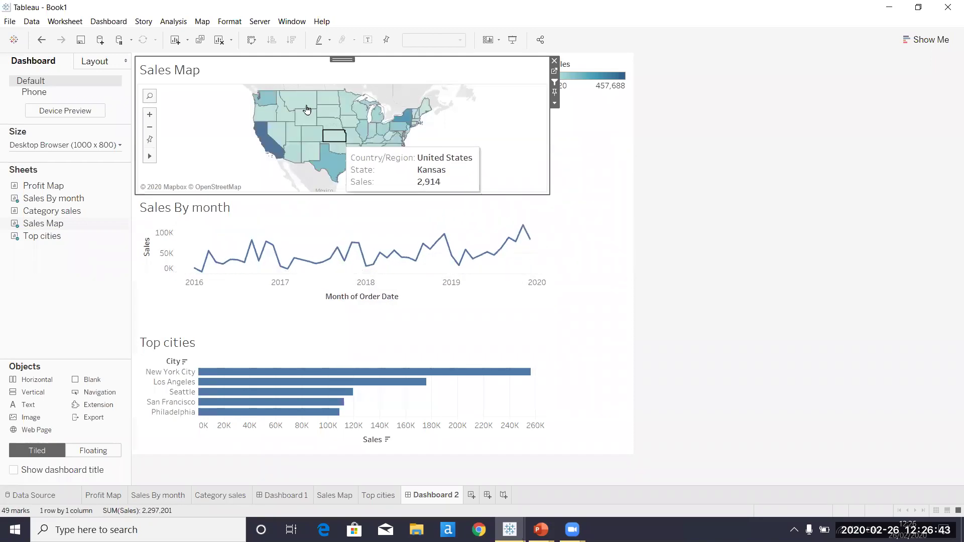
Step: Add a dashboard filter action named City filter on Dashboard 2
click(125, 22)
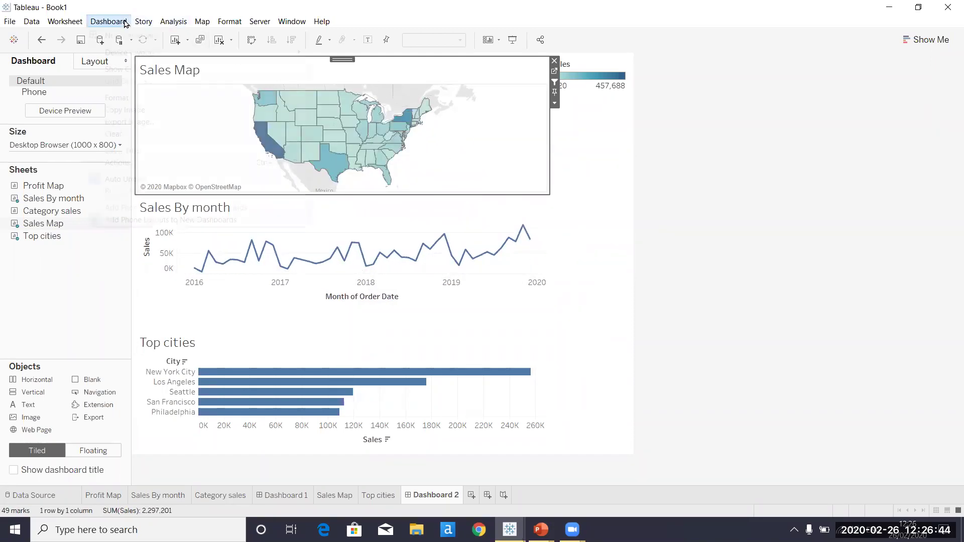
click(134, 162)
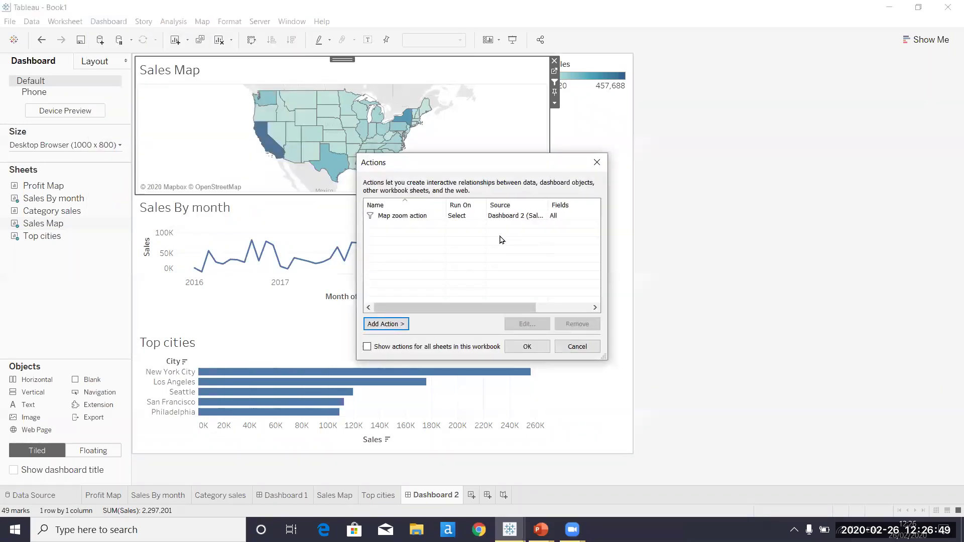
click(387, 332)
click(433, 332)
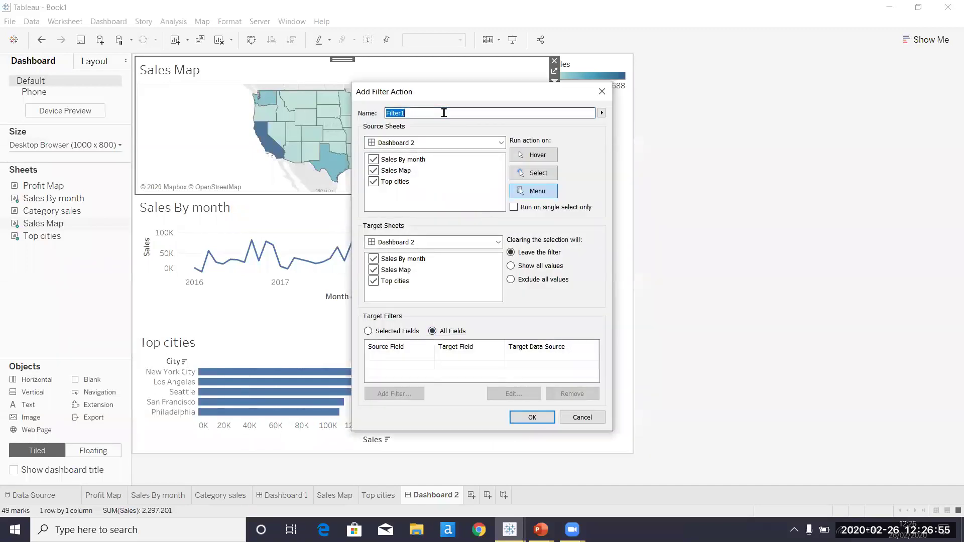
text(City f)
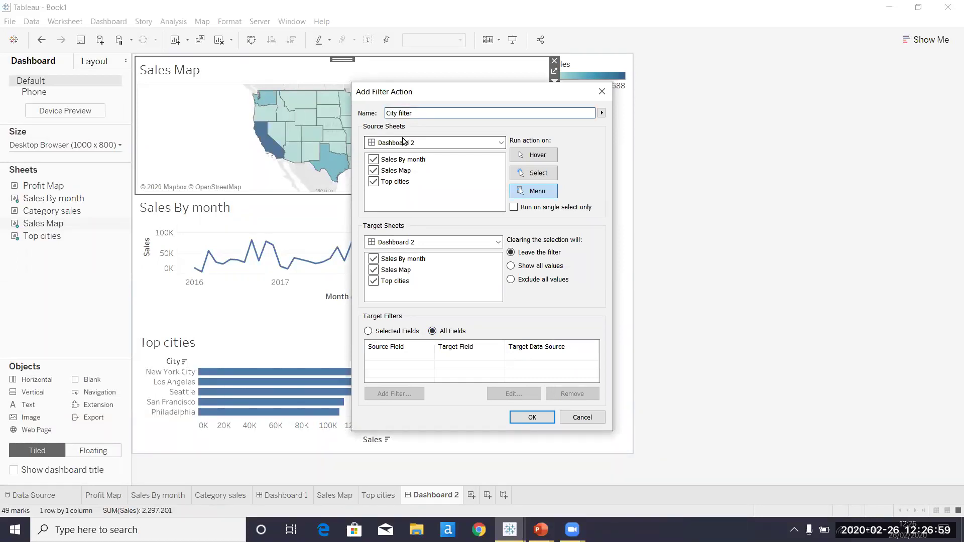
Step: Limit the City filter action's source sheets to Sales Map and its target sheets to Top cities
click(372, 172)
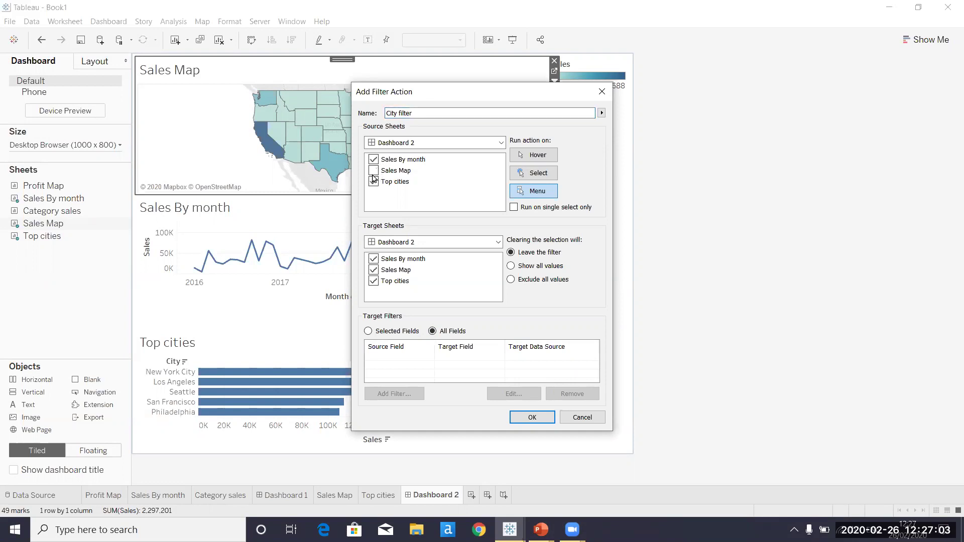
click(373, 160)
click(374, 260)
Step: Run City filter on Select, exclude all values when the selection is cleared, and accept the dashboard actions
click(511, 280)
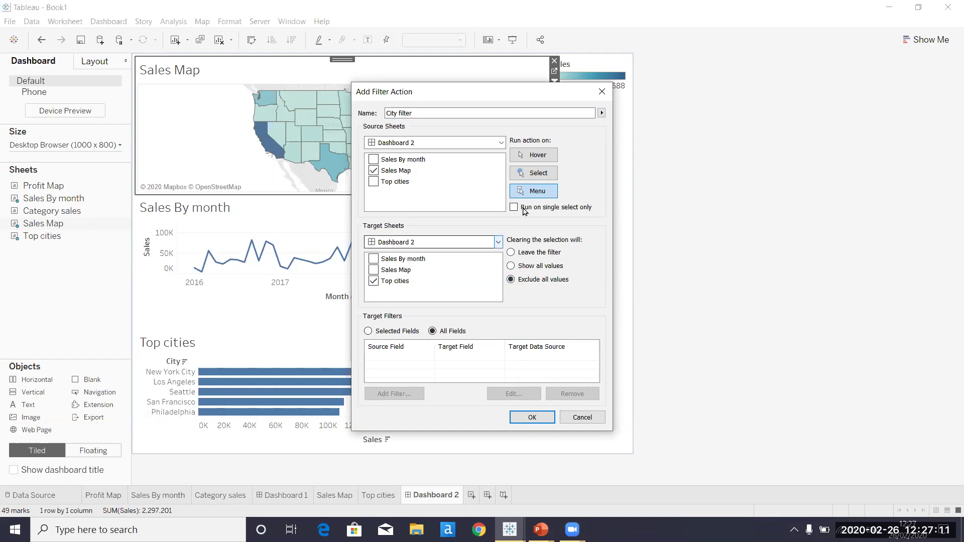
click(540, 171)
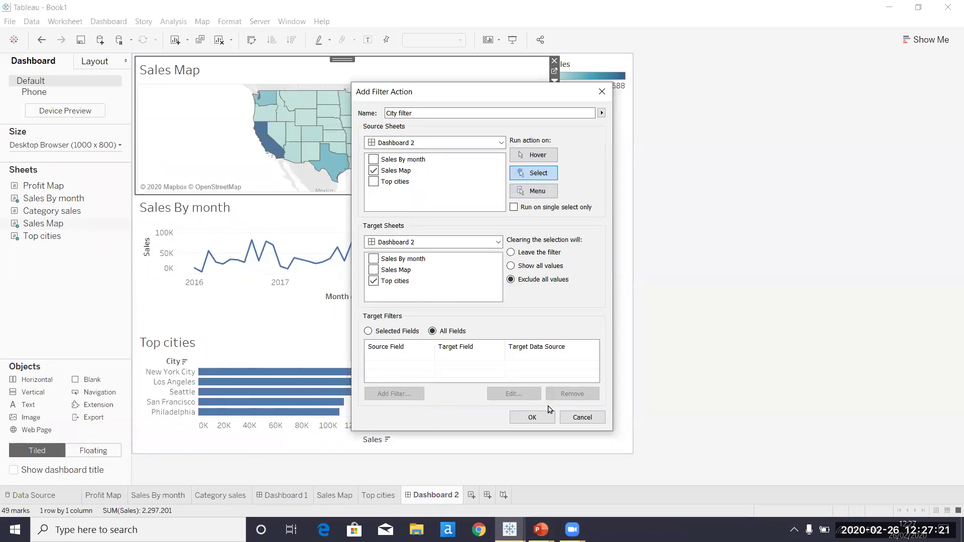
click(532, 417)
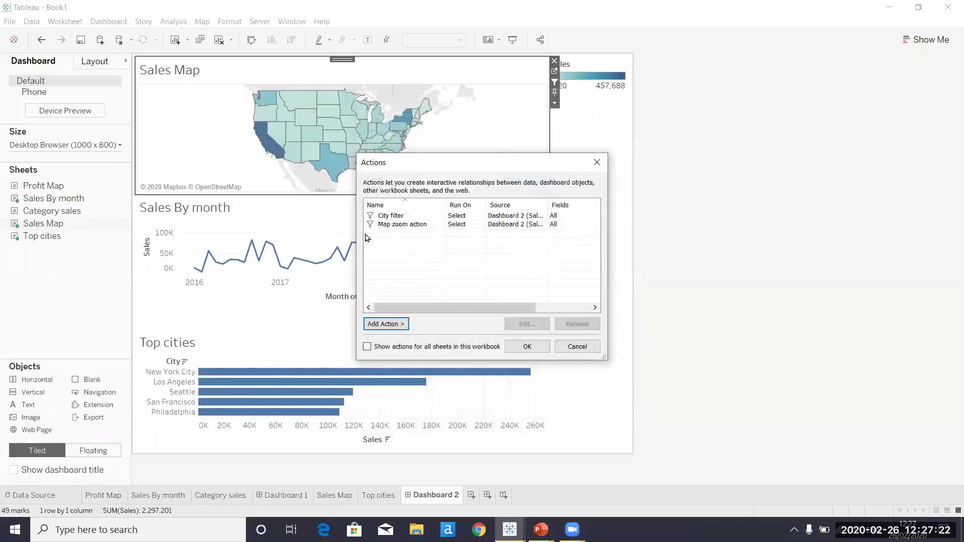
click(528, 346)
Step: Test the City filter action by selecting Texas and New Mexico on Sales Map, and clear the selection
click(324, 164)
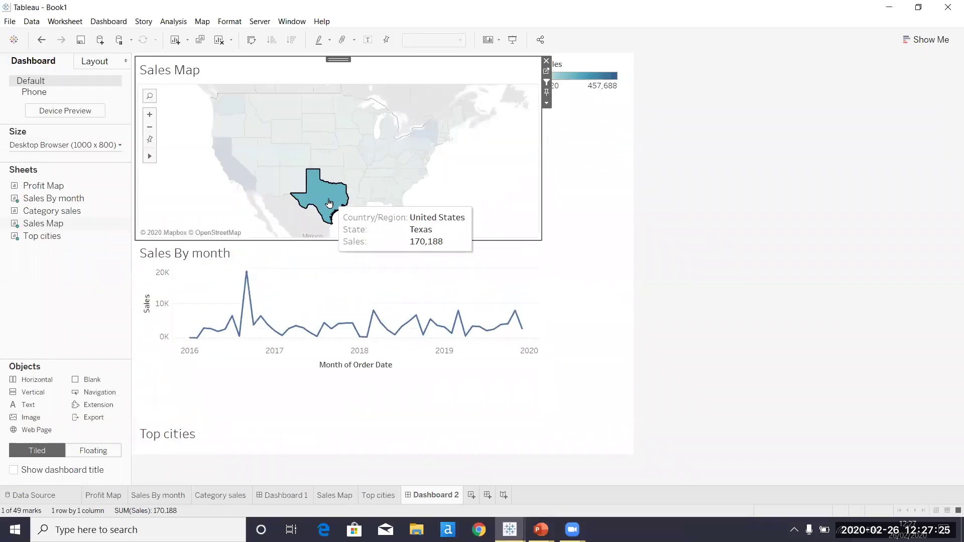
click(296, 188)
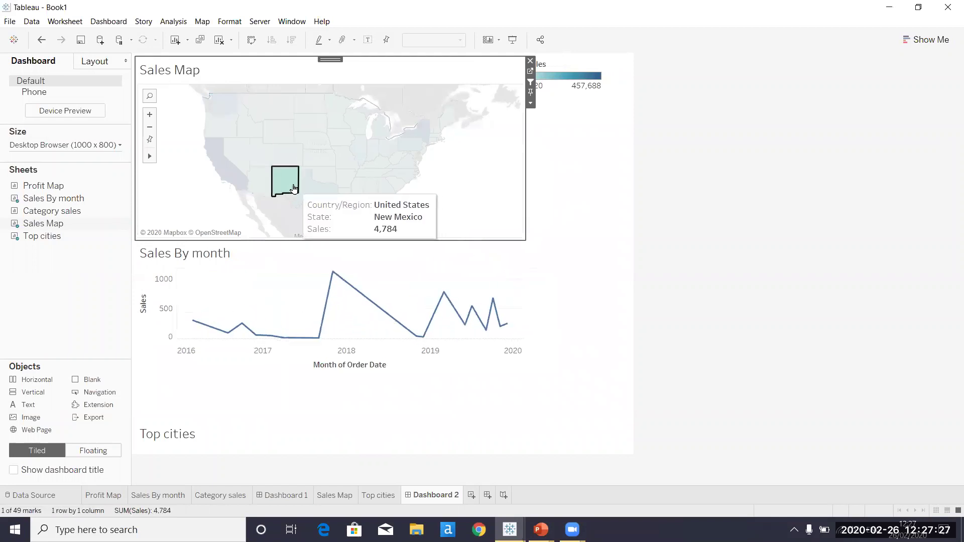
click(293, 185)
Step: Set the fit of the Top cities sheet on the dashboard to Entire View
click(456, 435)
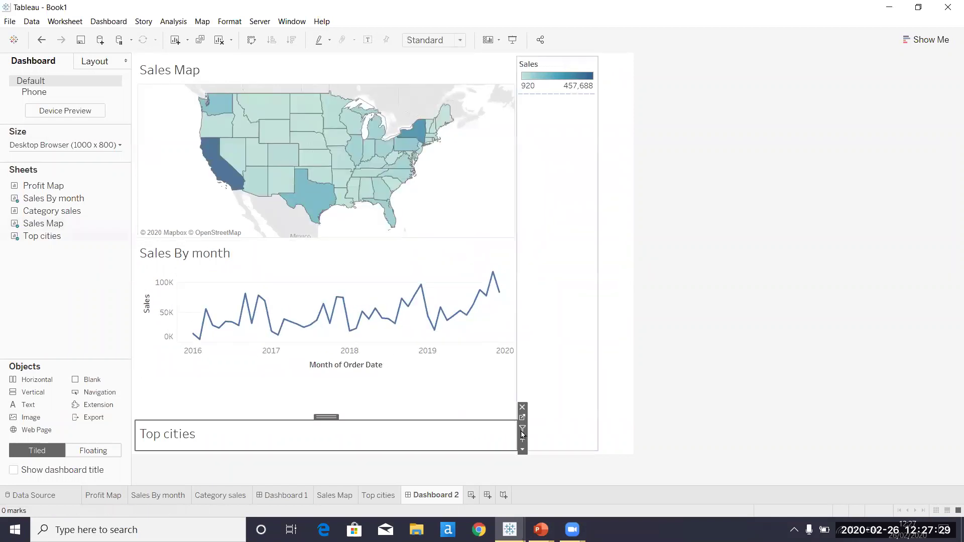
click(522, 449)
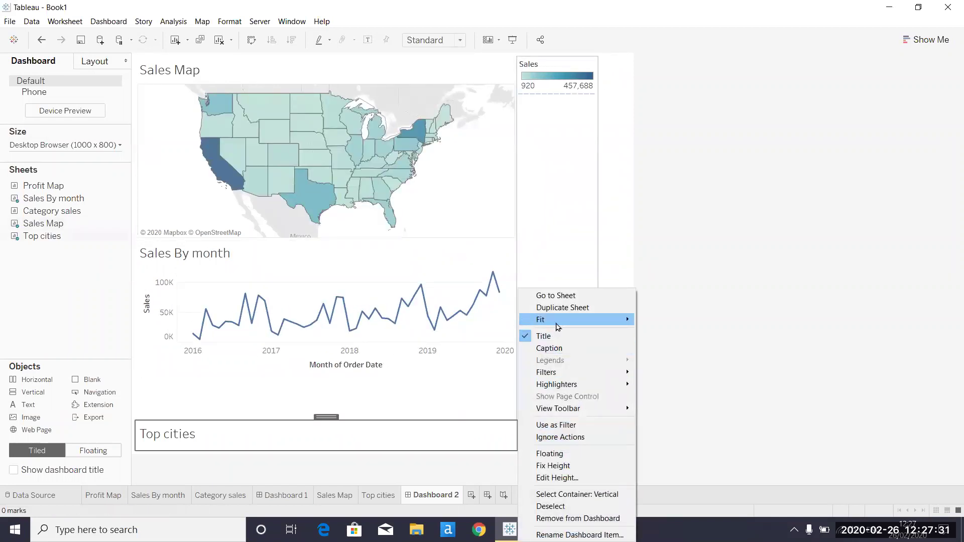
mouse_move(623, 319)
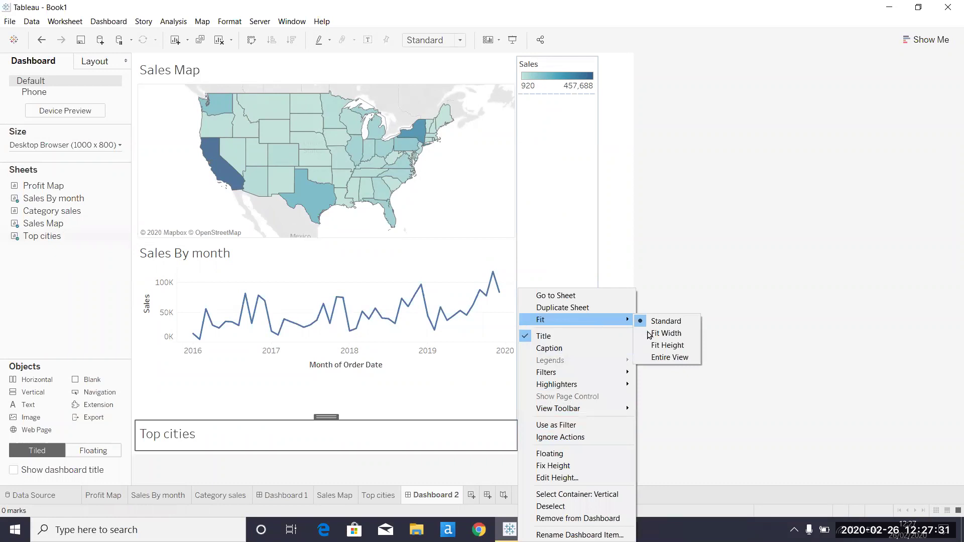
click(669, 357)
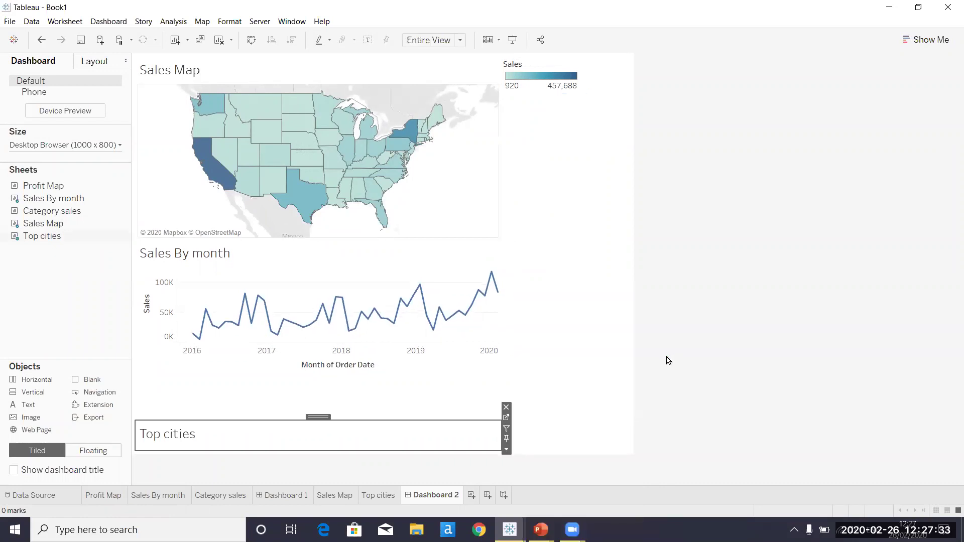
Step: Hide the Top cities title and enlarge the sheet's area by raising its upper border
right_click(225, 434)
click(279, 460)
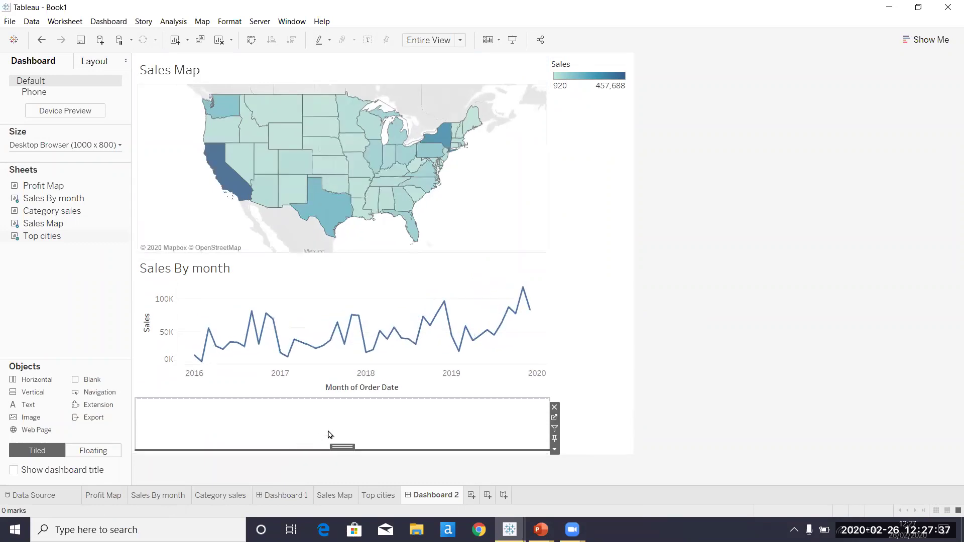
drag(342, 397, 349, 360)
Step: Compare the top cities for California, Colorado and New Mexico by selecting the states on Sales Map, ending on California
click(243, 192)
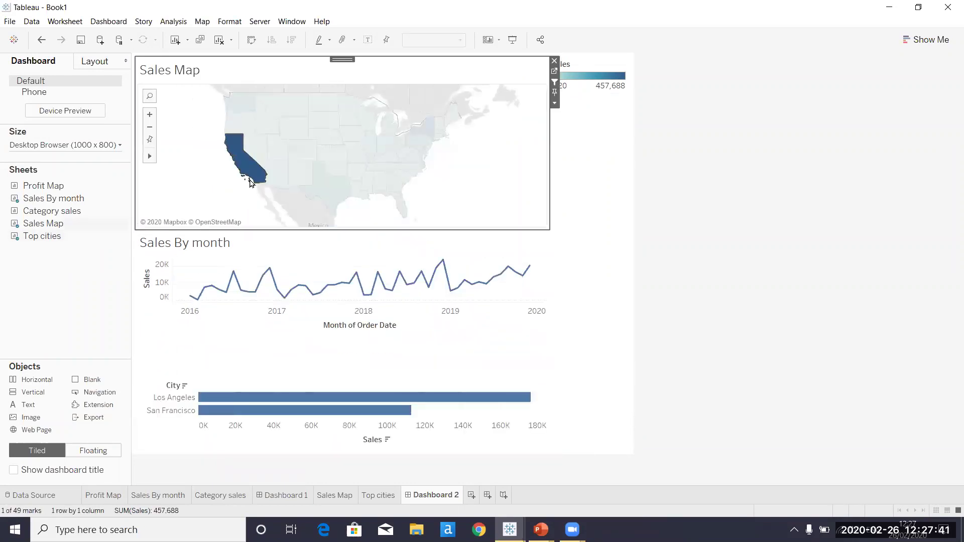
click(281, 161)
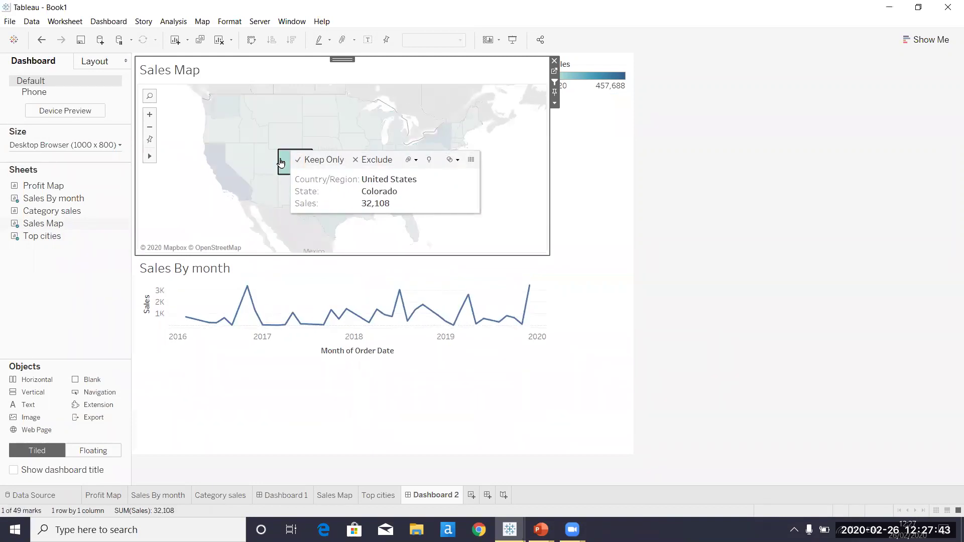
click(286, 163)
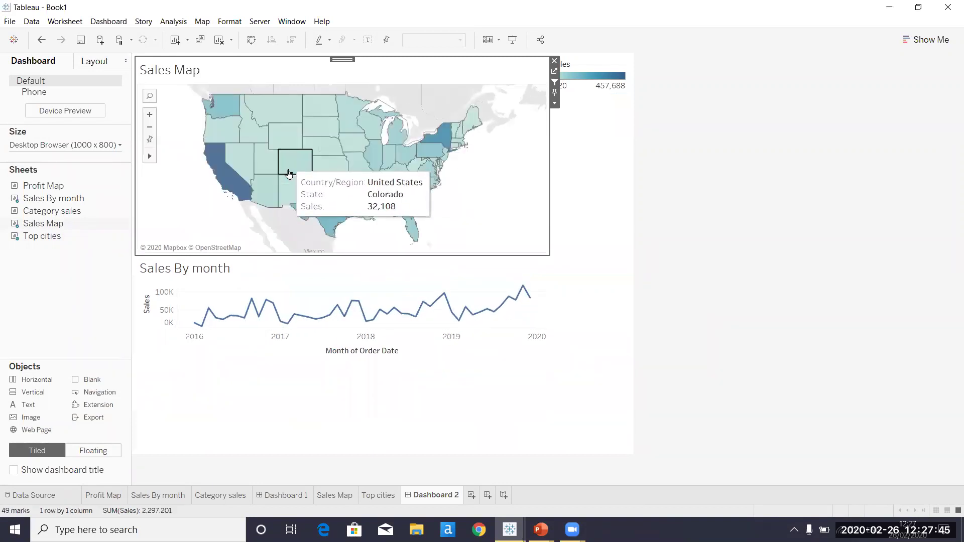
click(294, 192)
click(293, 192)
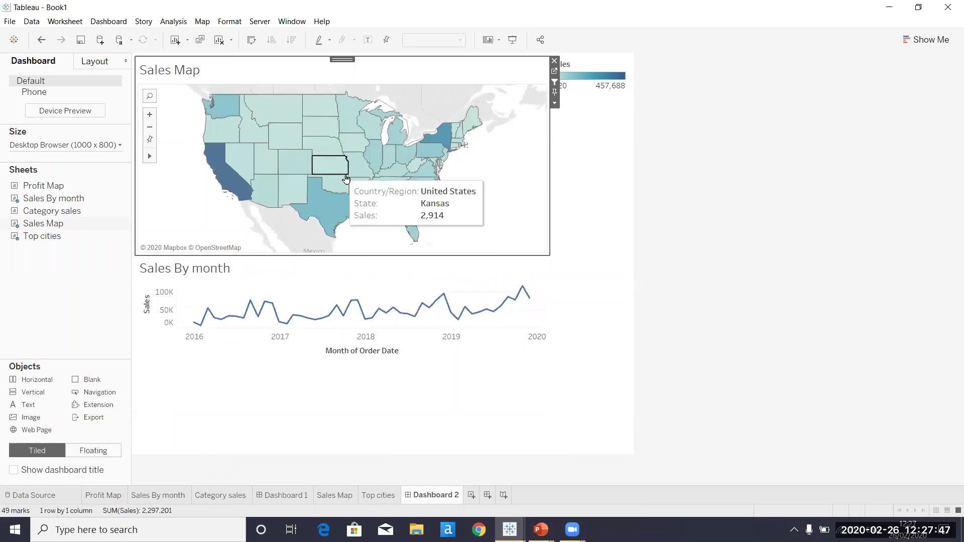
click(239, 182)
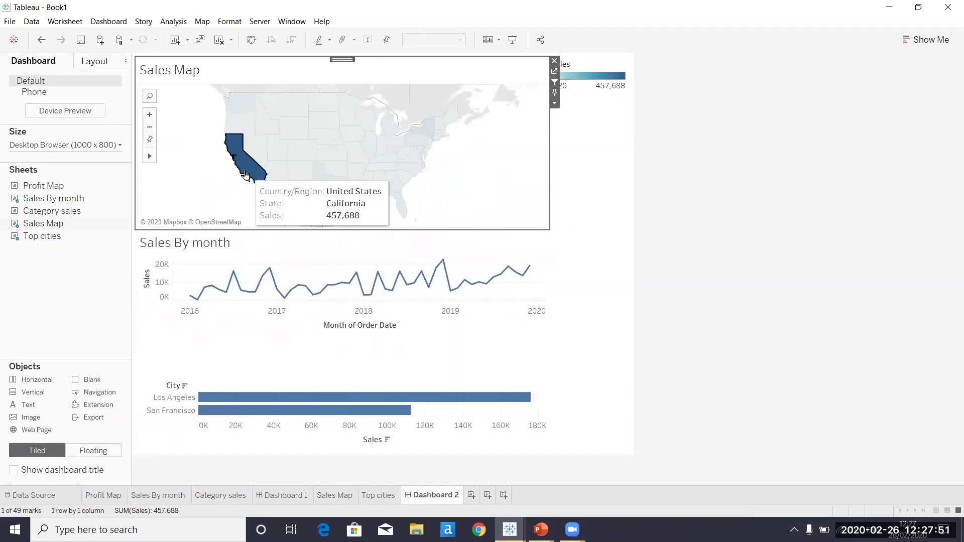
mouse_move(249, 165)
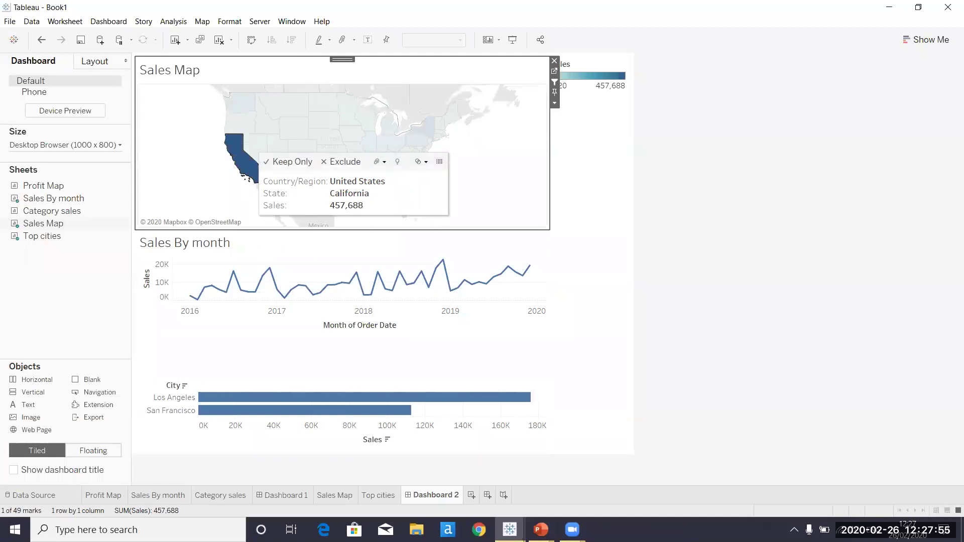
Step: Check the Top cities worksheet under the California filter, and select and deselect New Mexico on the dashboard's Sales Map
click(366, 496)
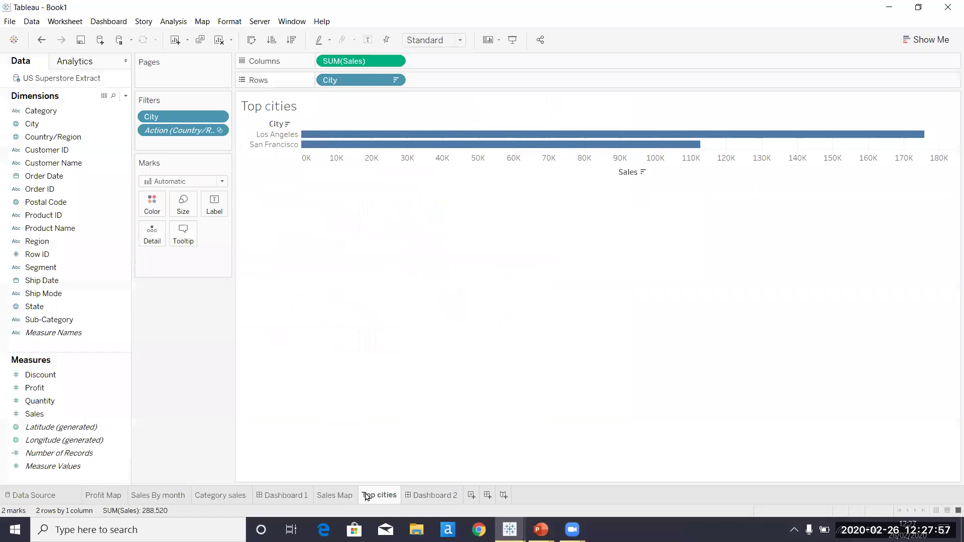
click(416, 495)
mouse_move(254, 174)
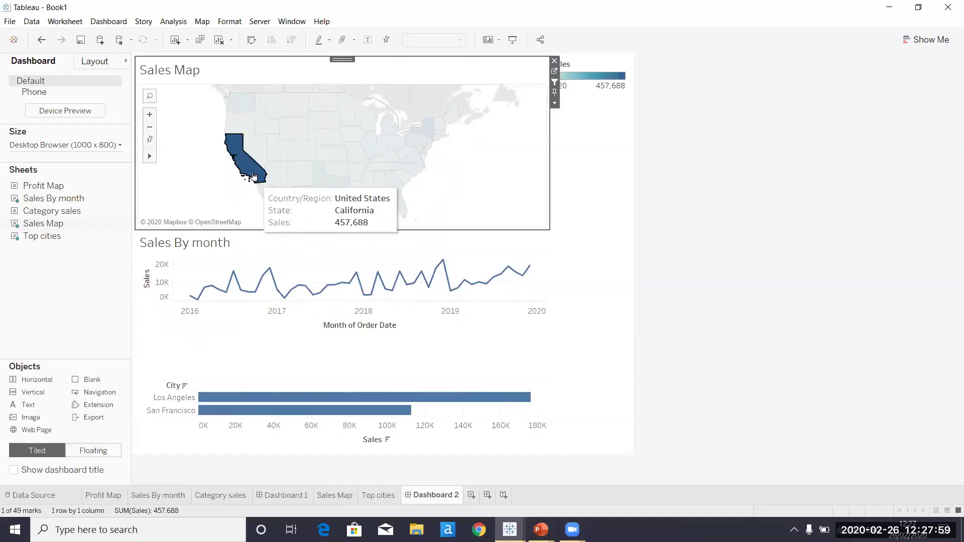
click(298, 171)
mouse_move(298, 183)
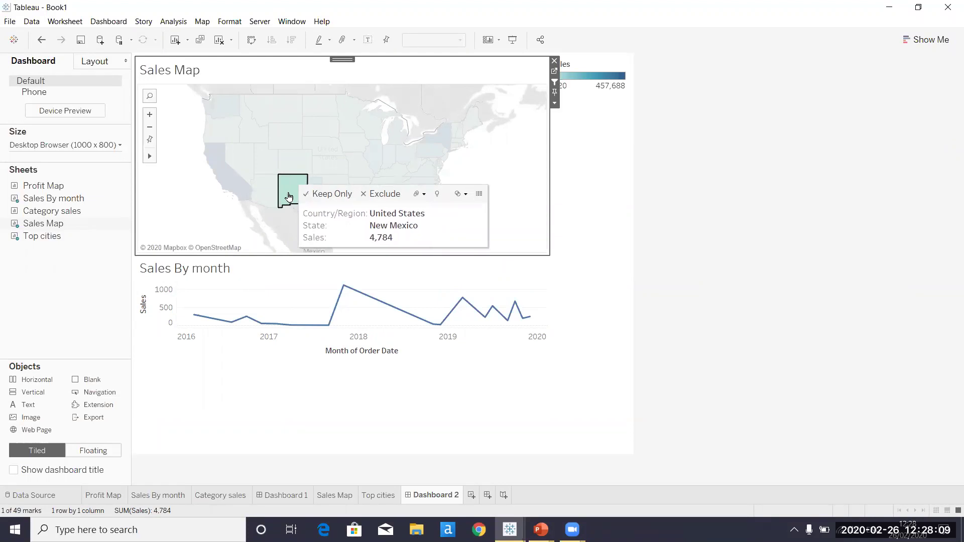
click(288, 197)
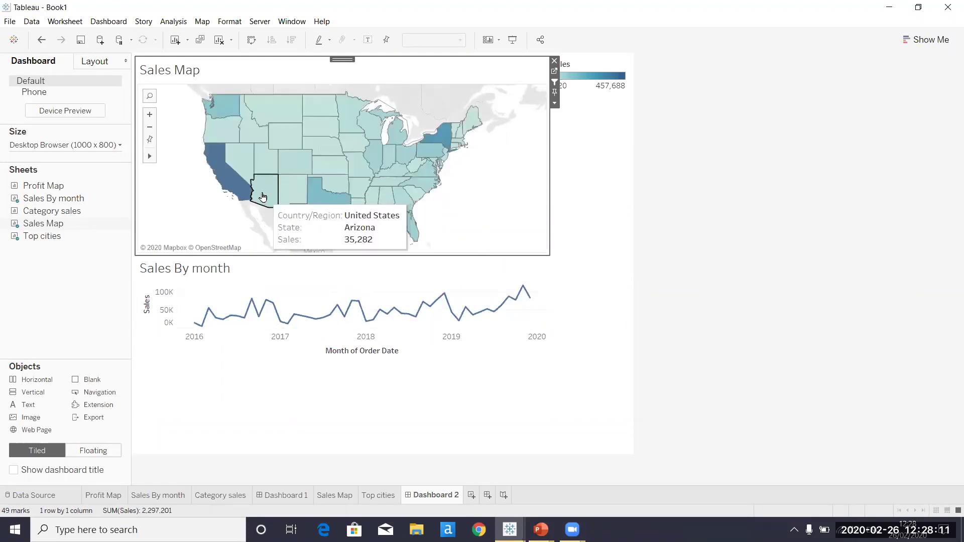
Step: Add the Country/Region and State action filter on the Top cities worksheet to context
click(376, 496)
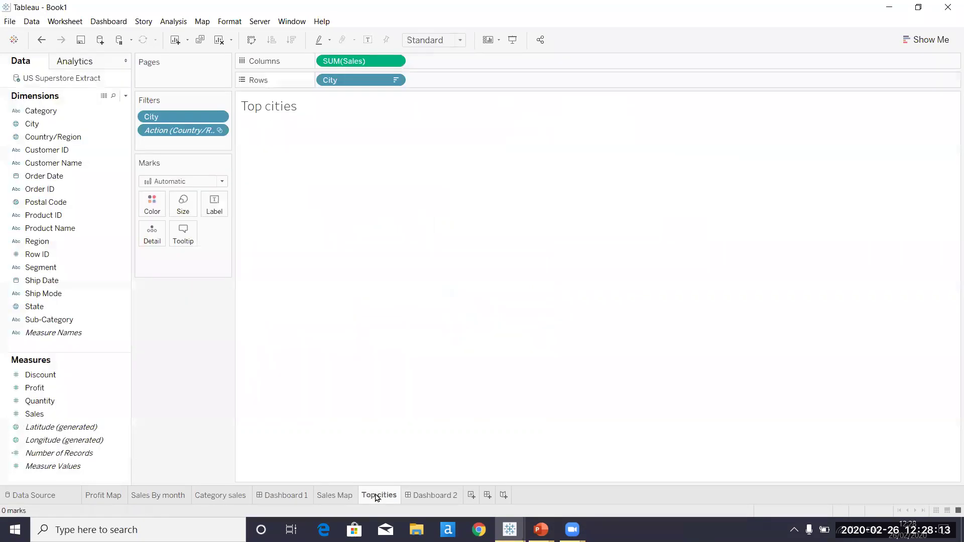
click(219, 131)
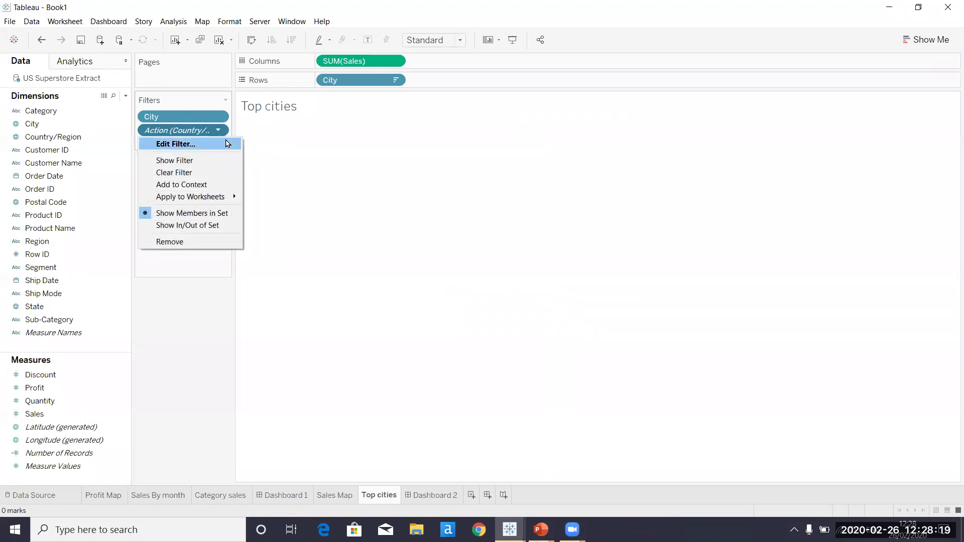
click(210, 186)
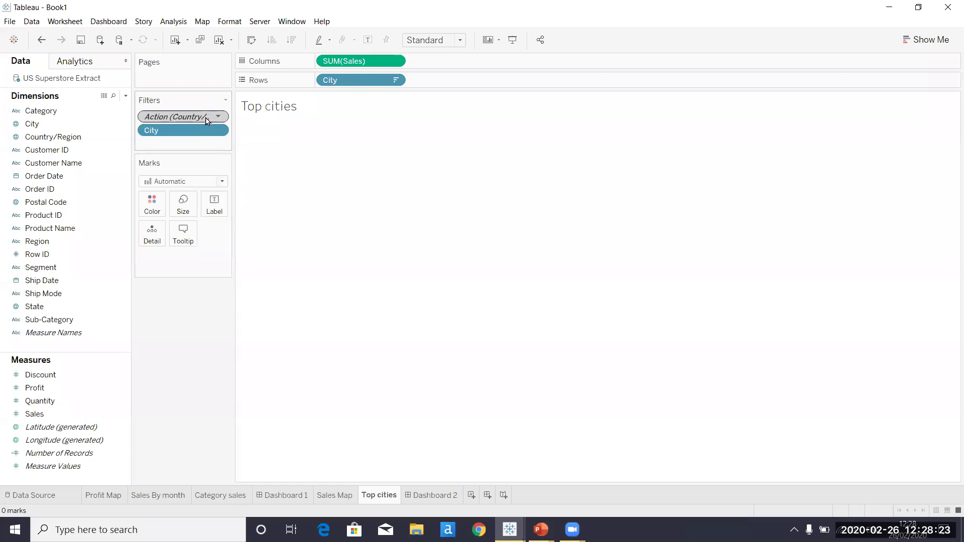
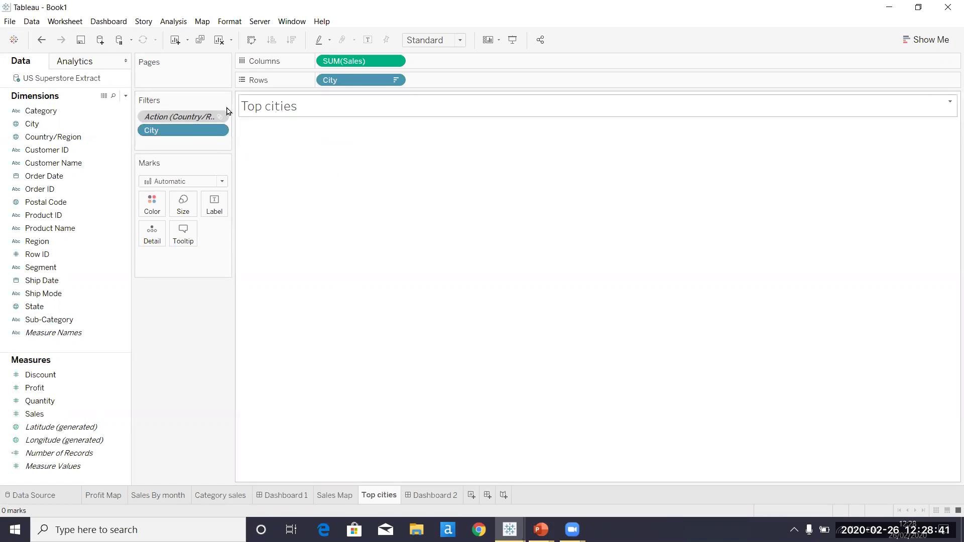
Step: Test the context filter on Dashboard 2 by selecting Texas, Colorado and Oregon one at a time on Sales Map
click(430, 493)
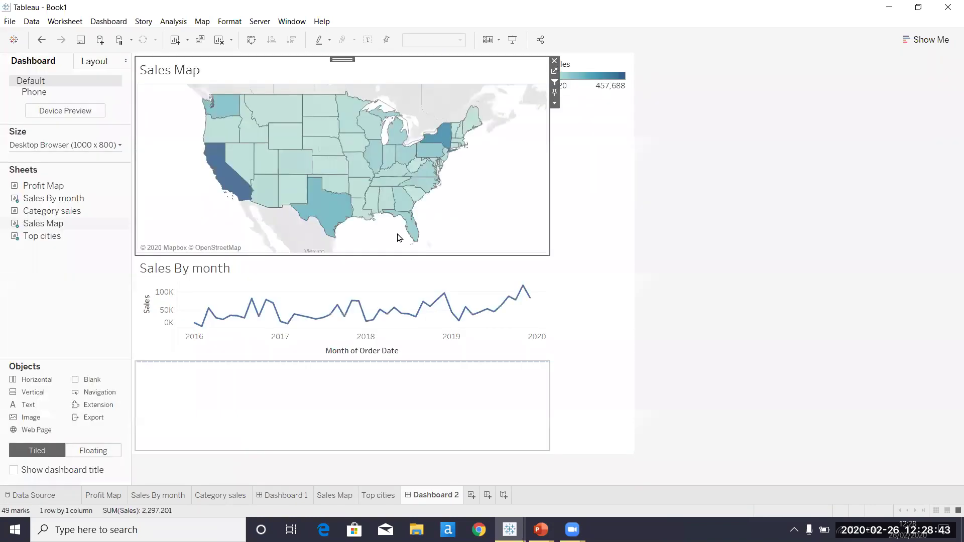
click(333, 205)
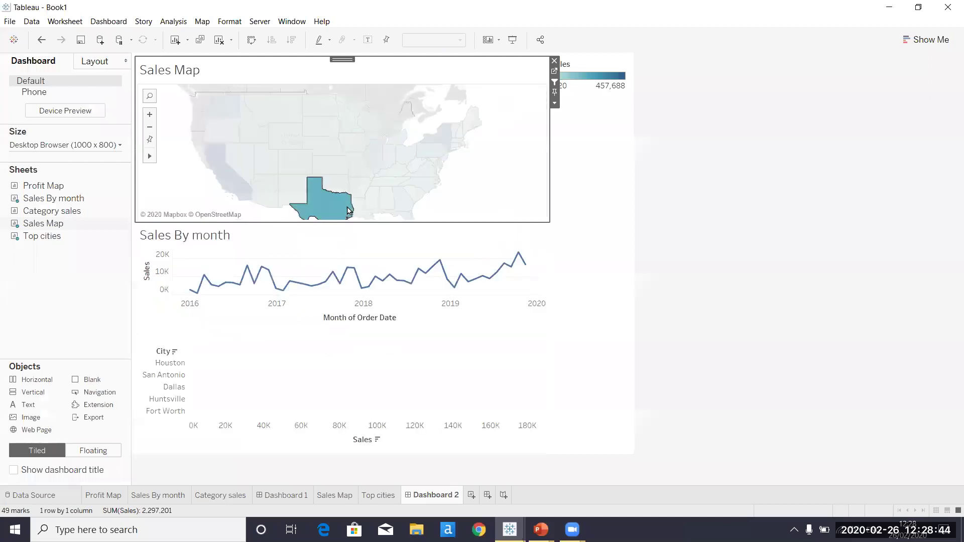
click(321, 181)
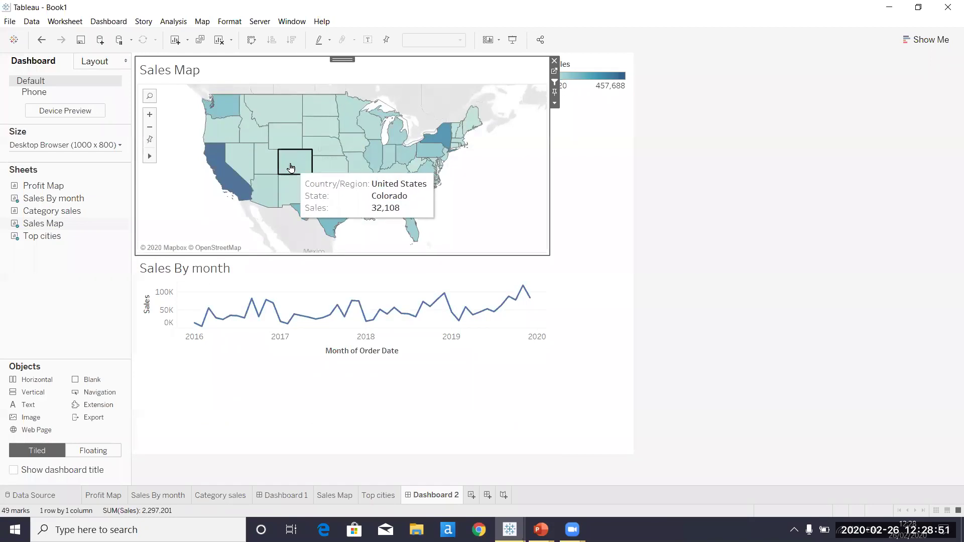
click(291, 167)
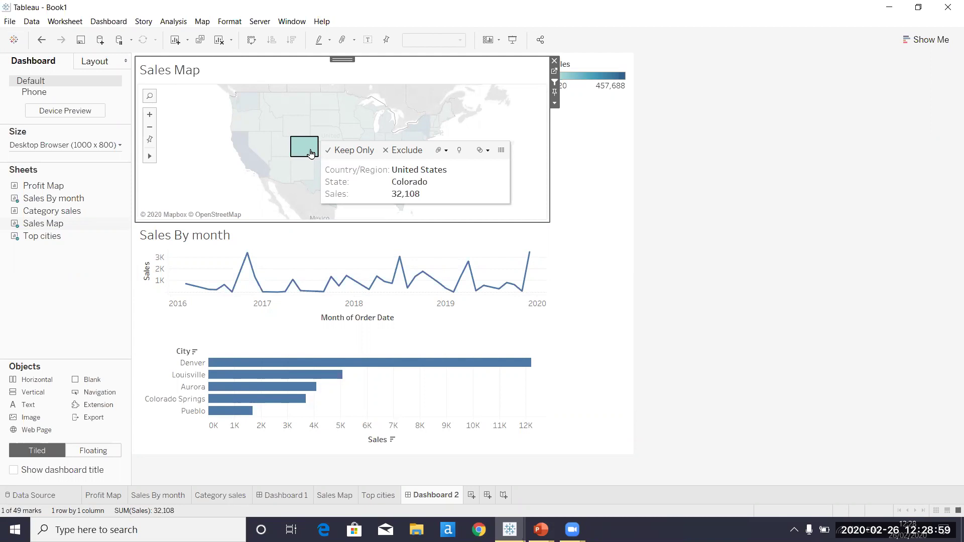
click(306, 150)
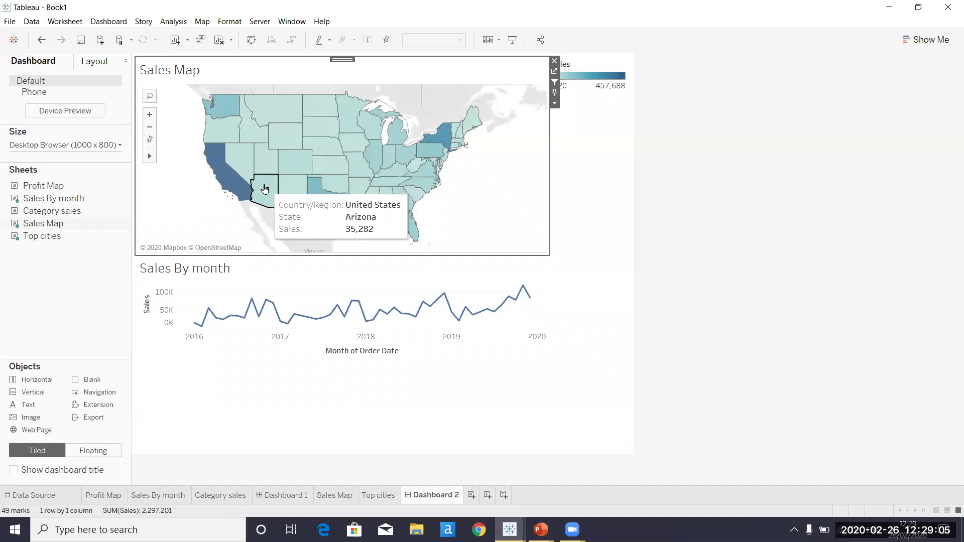
click(236, 135)
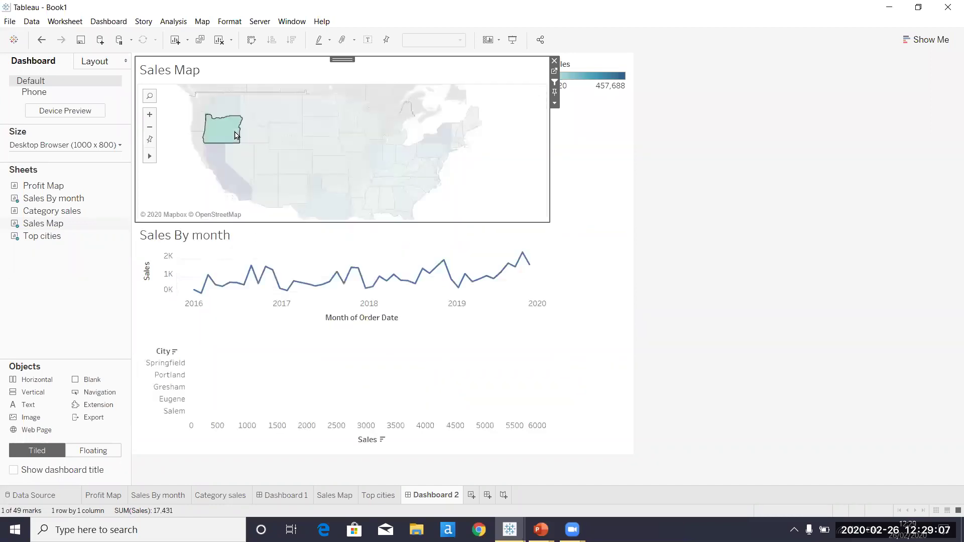
Step: Clear the Oregon selection on Sales Map, and select and deselect Texas to check the dashboard's top cities
click(236, 134)
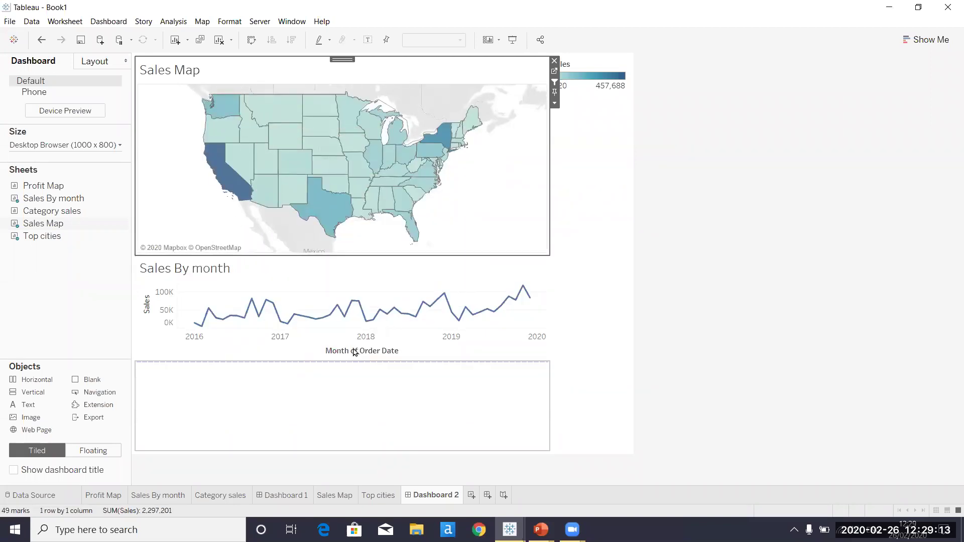
click(327, 201)
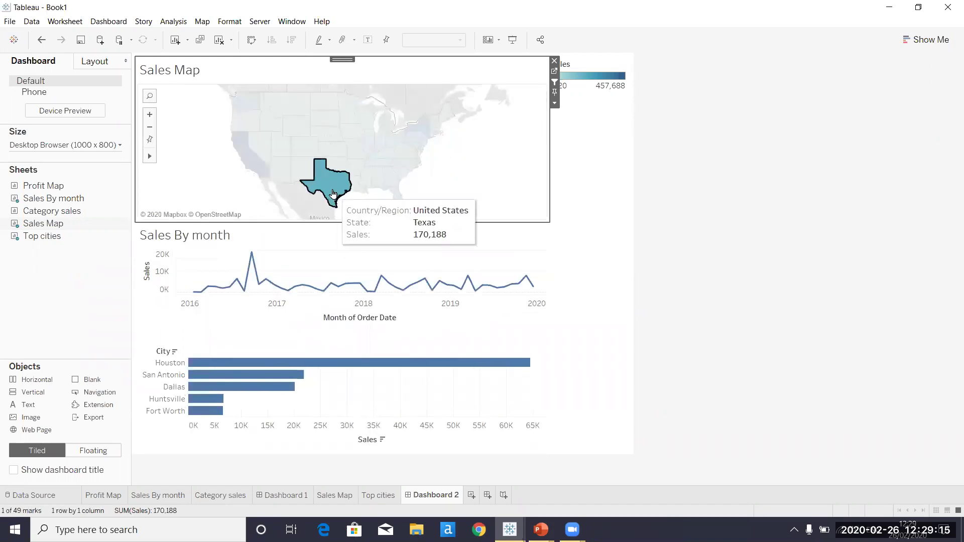
click(331, 194)
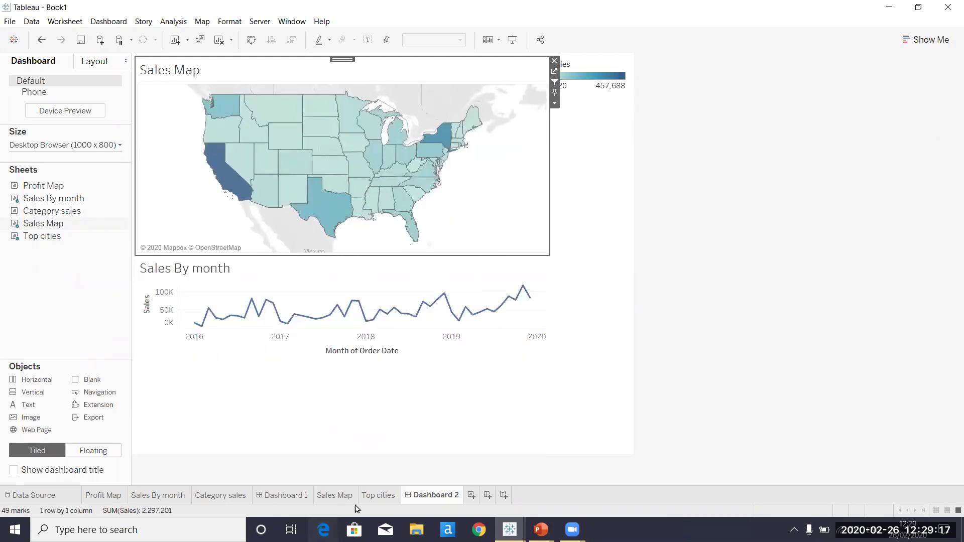
Step: Compare the filters set on the Sales Map and Top cities worksheets
click(374, 497)
click(332, 497)
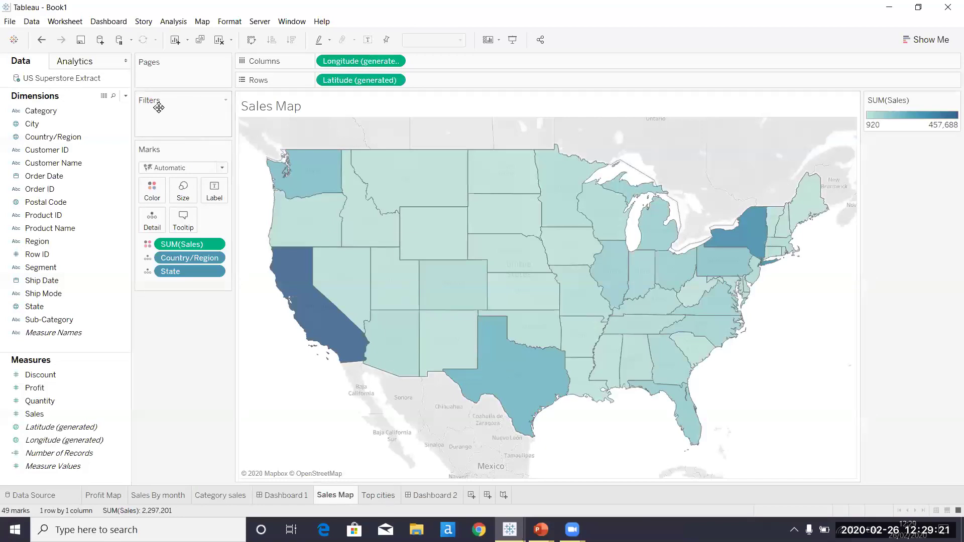
click(385, 495)
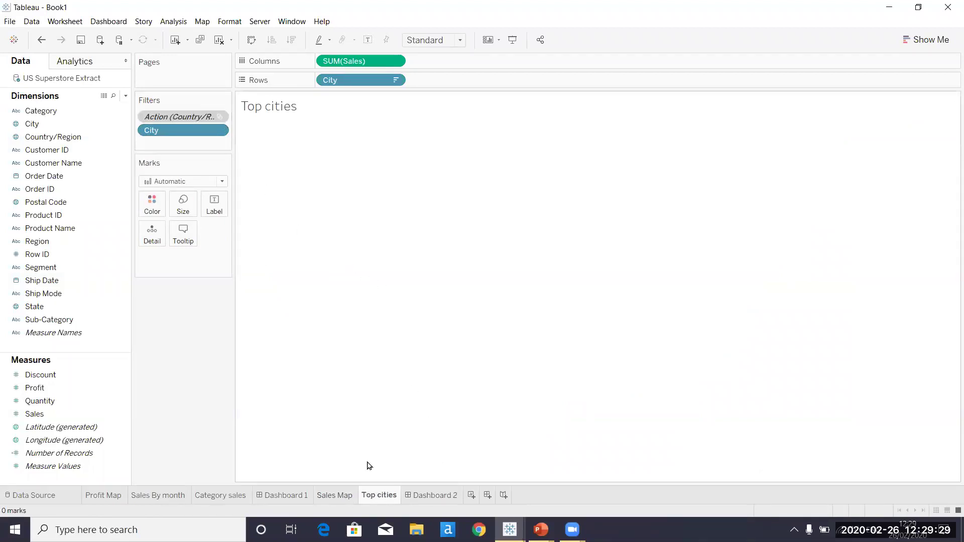
click(334, 496)
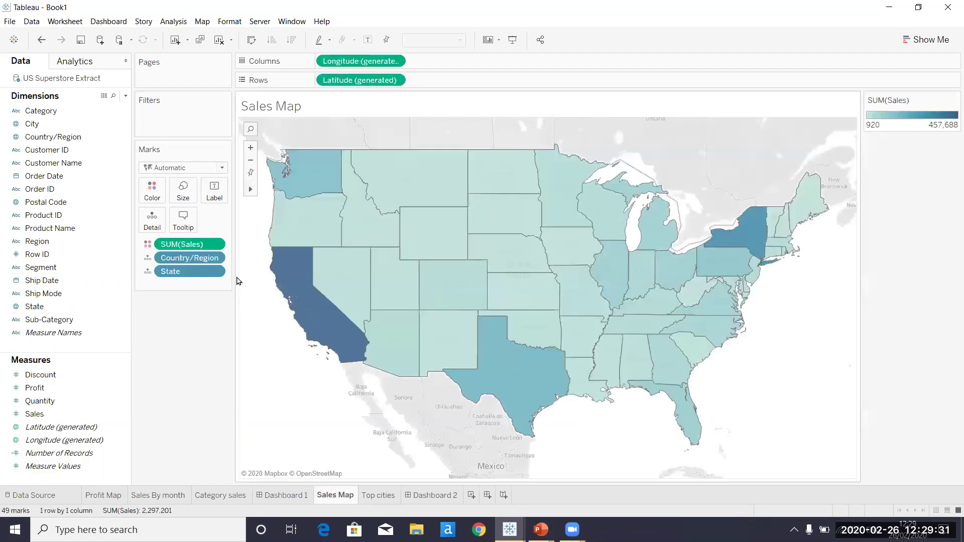
click(396, 494)
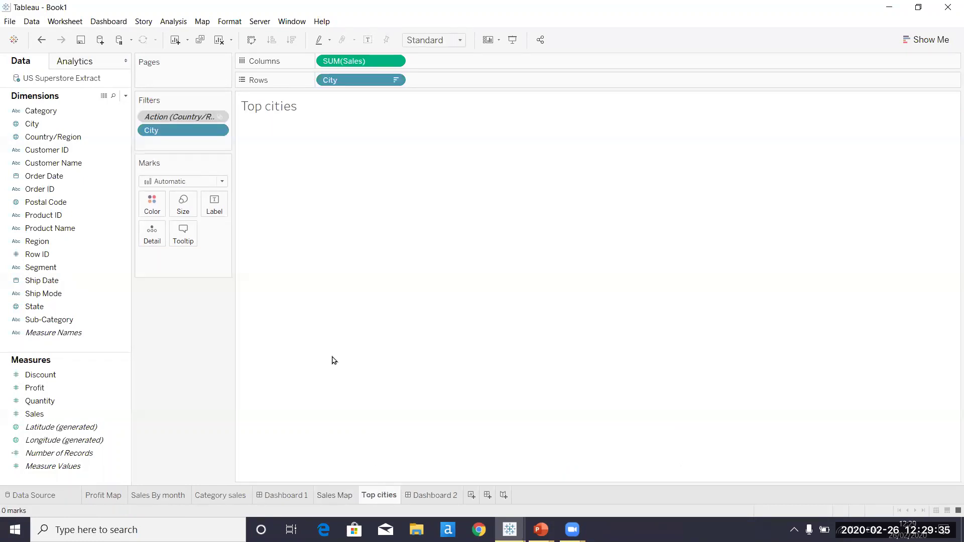
Step: Remove the Country/Region and State action filter on Top cities from context and apply it to the Sales Map worksheet as well
click(218, 117)
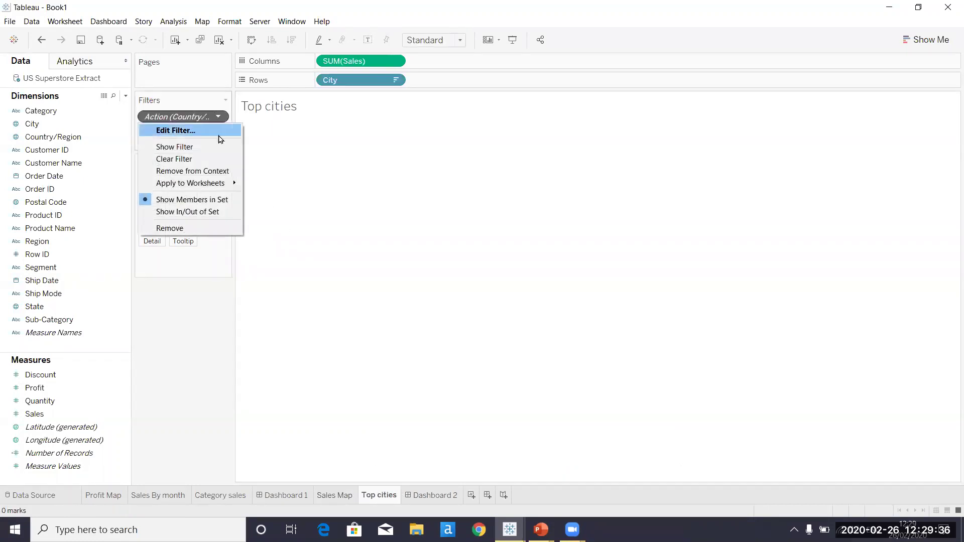
click(217, 170)
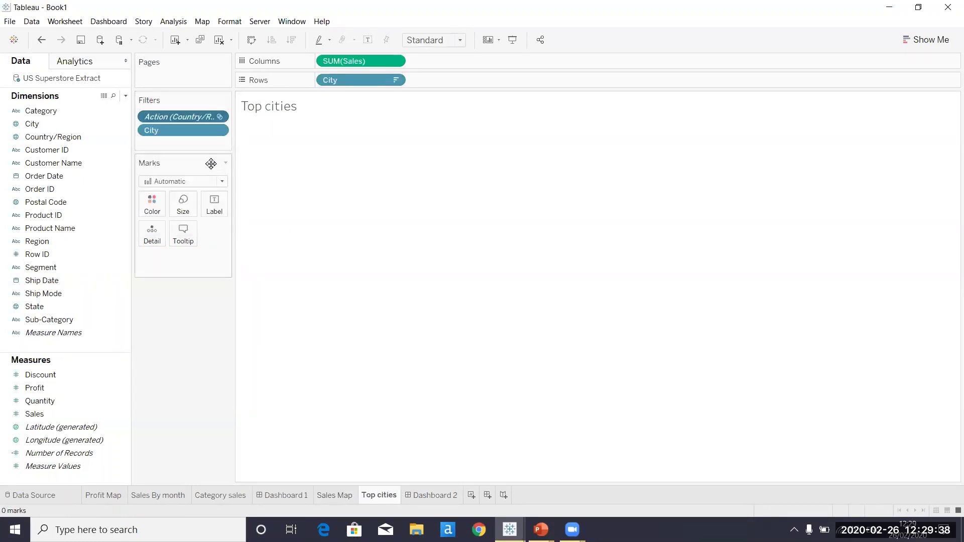
right_click(202, 117)
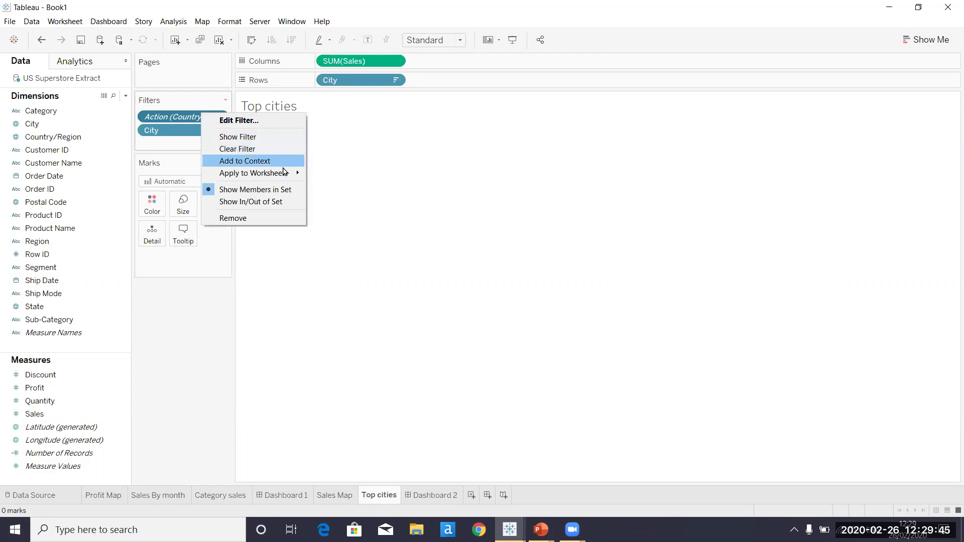
mouse_move(283, 173)
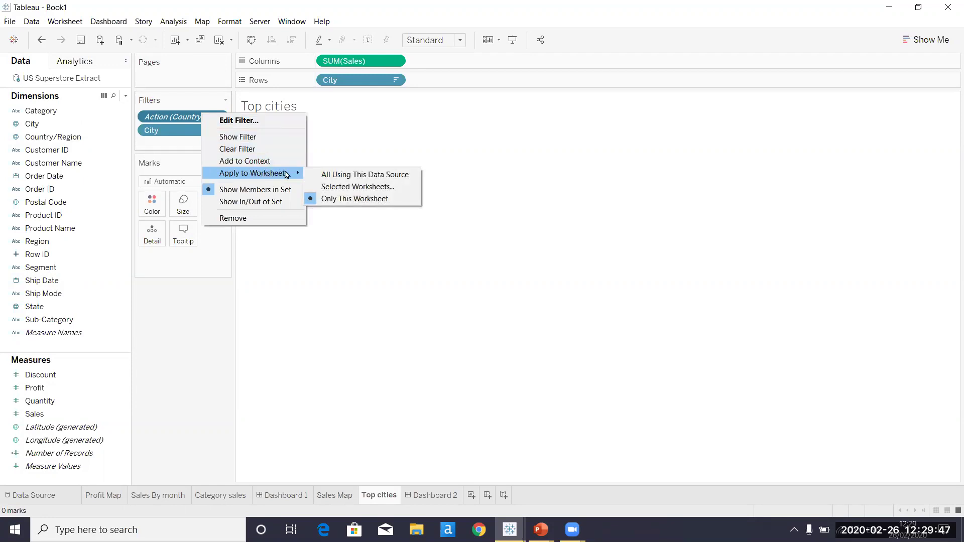
click(336, 186)
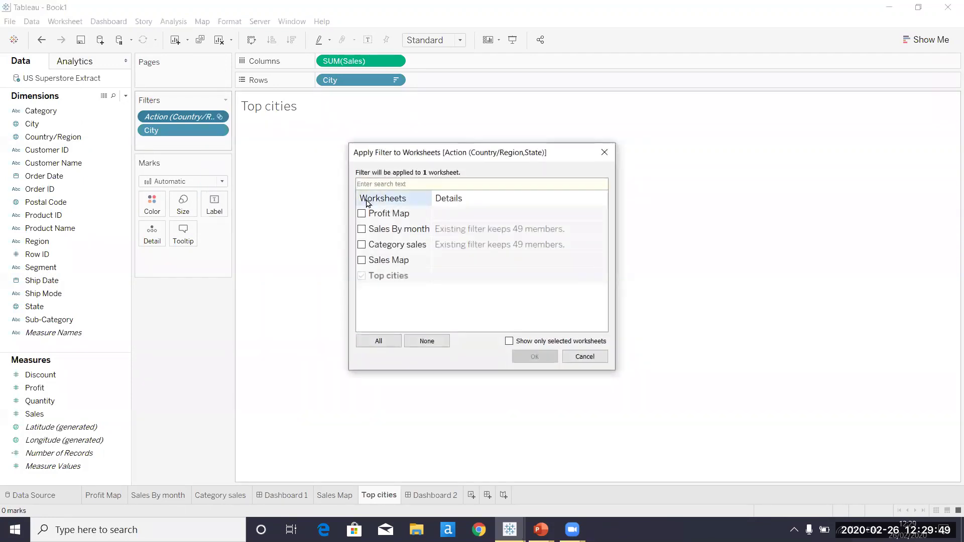
click(362, 261)
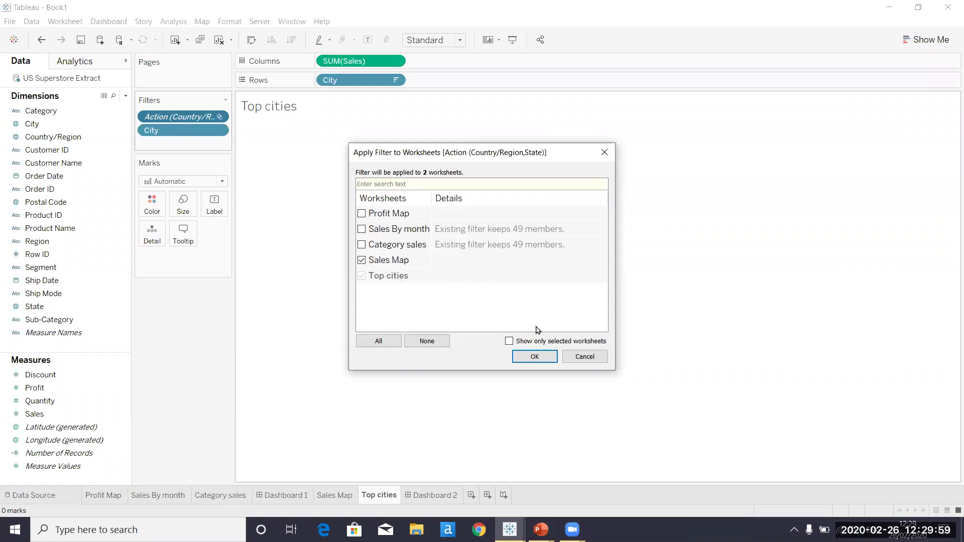
click(537, 356)
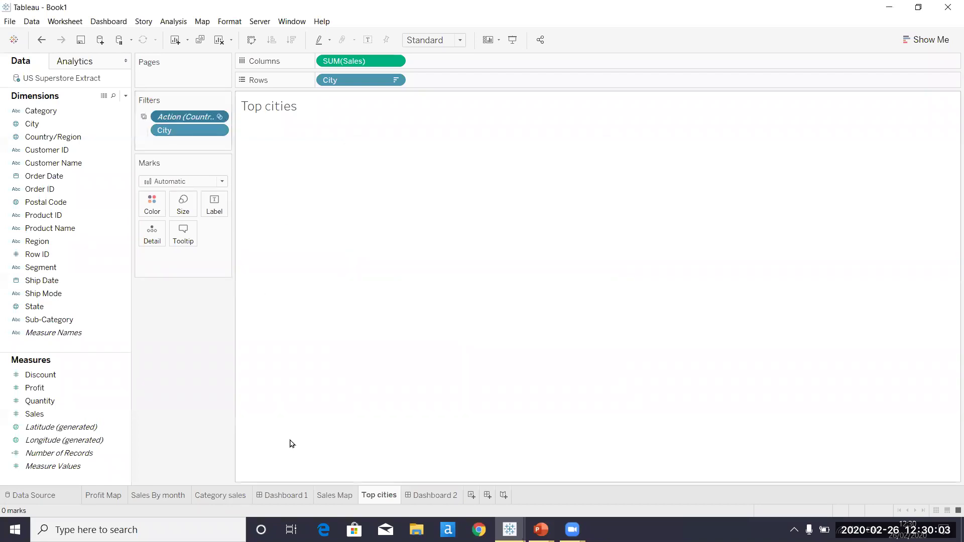
Step: Check the shared action filter on Sales Map, and add it to context on the Top cities worksheet
click(324, 495)
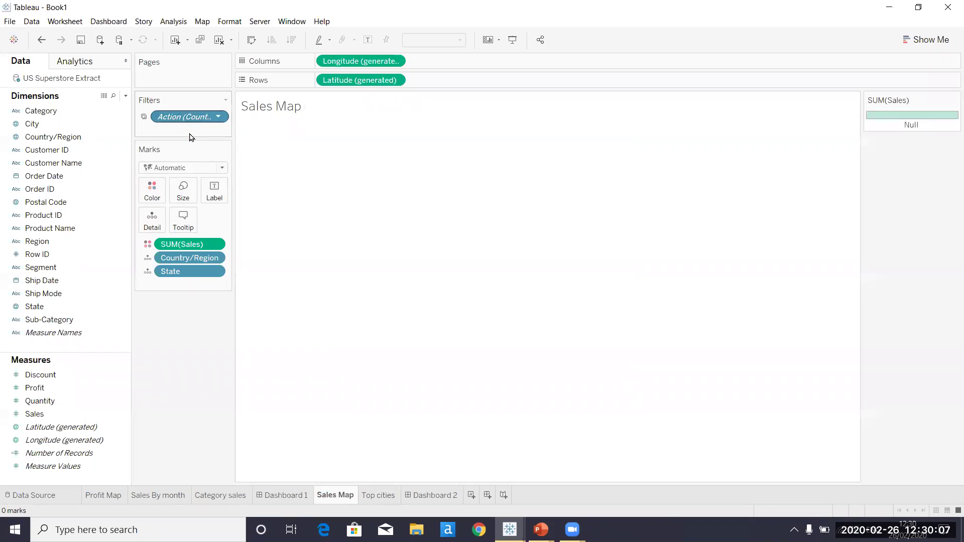
click(397, 498)
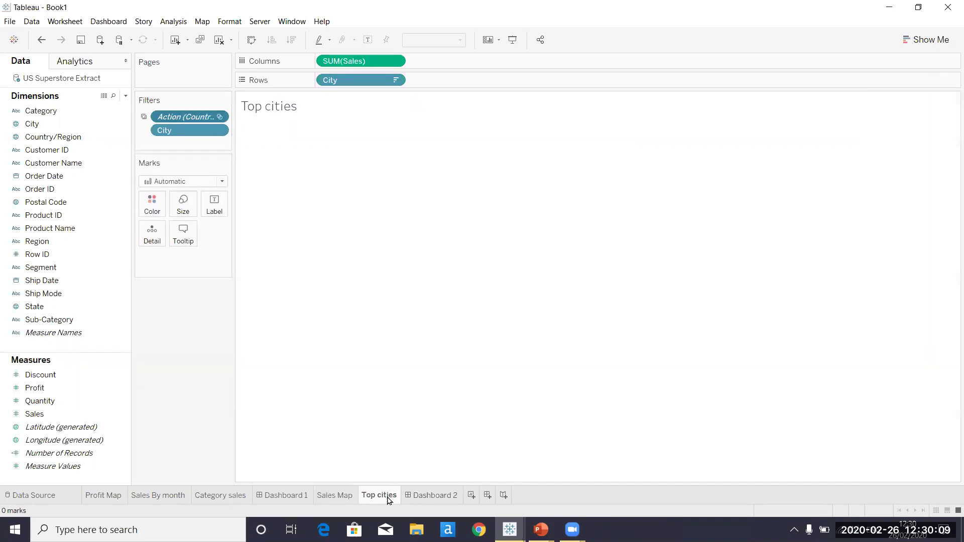
click(219, 118)
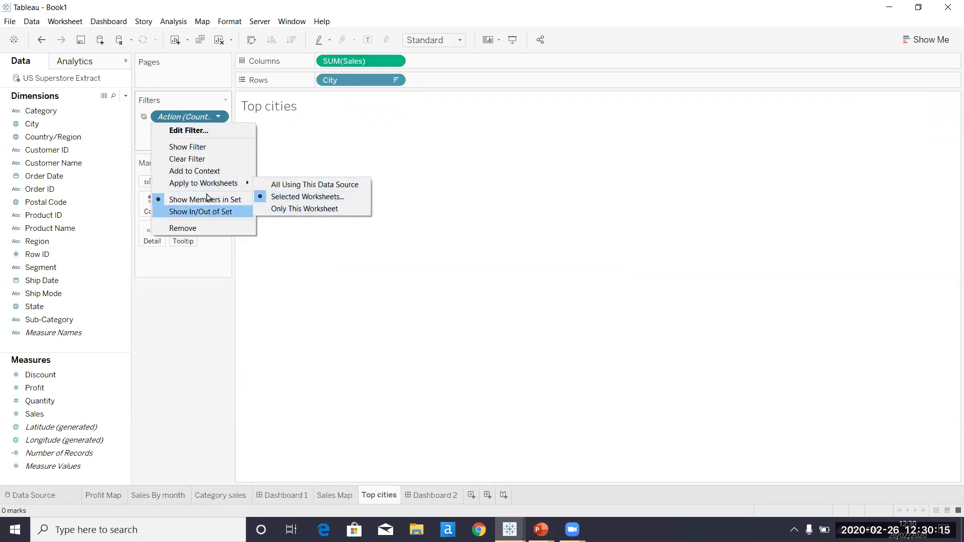
click(208, 171)
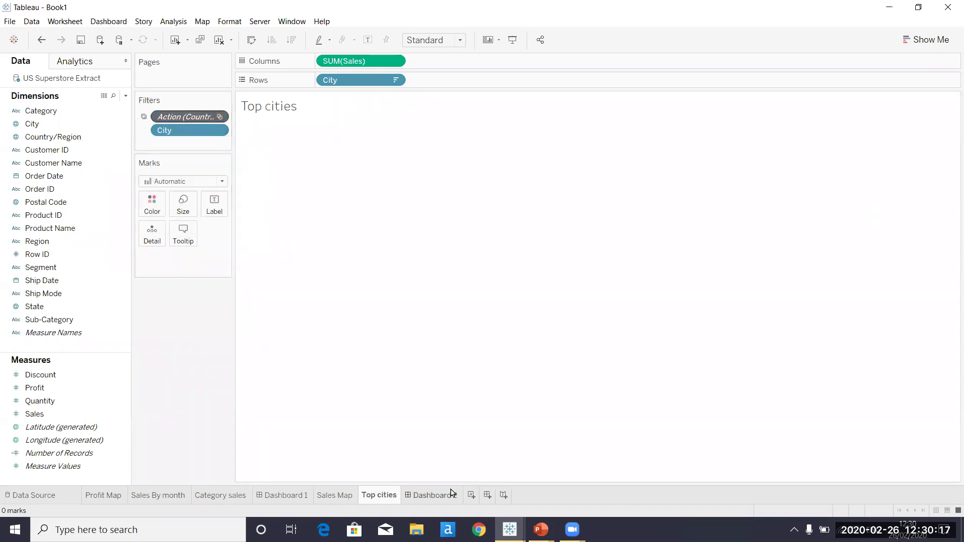
Step: Hide the Sales Map title on Dashboard 2
click(435, 495)
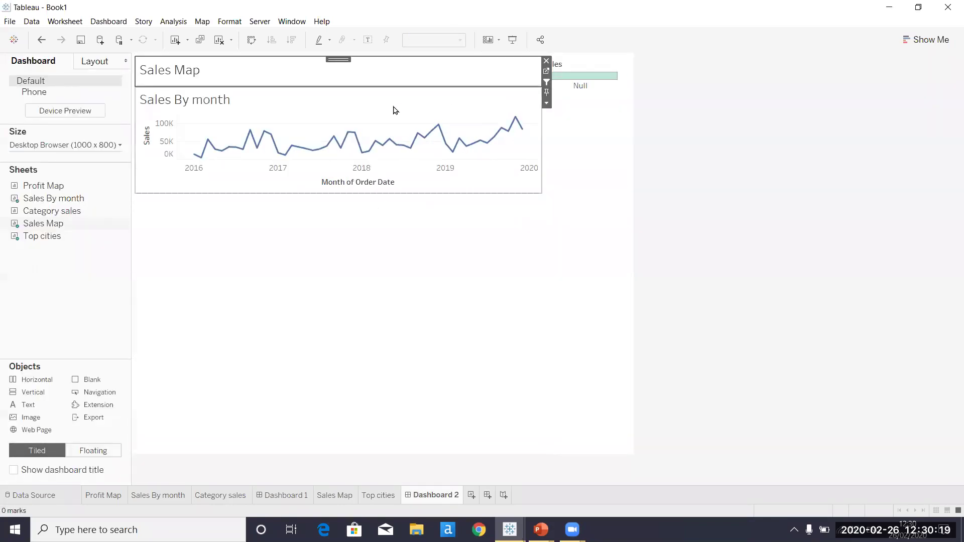
right_click(201, 74)
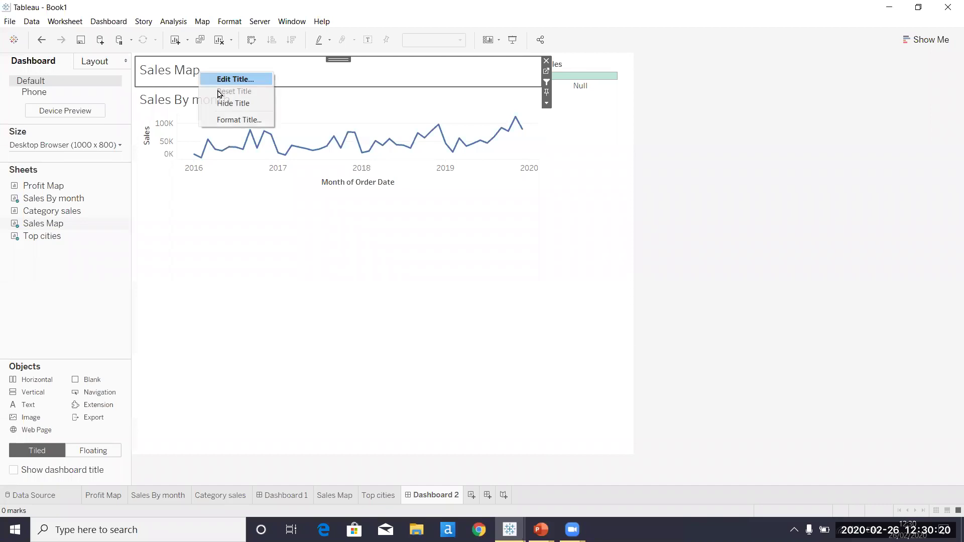
click(252, 104)
Step: Remove the shared Country/Region and State action filter from context on the Sales Map worksheet
click(274, 495)
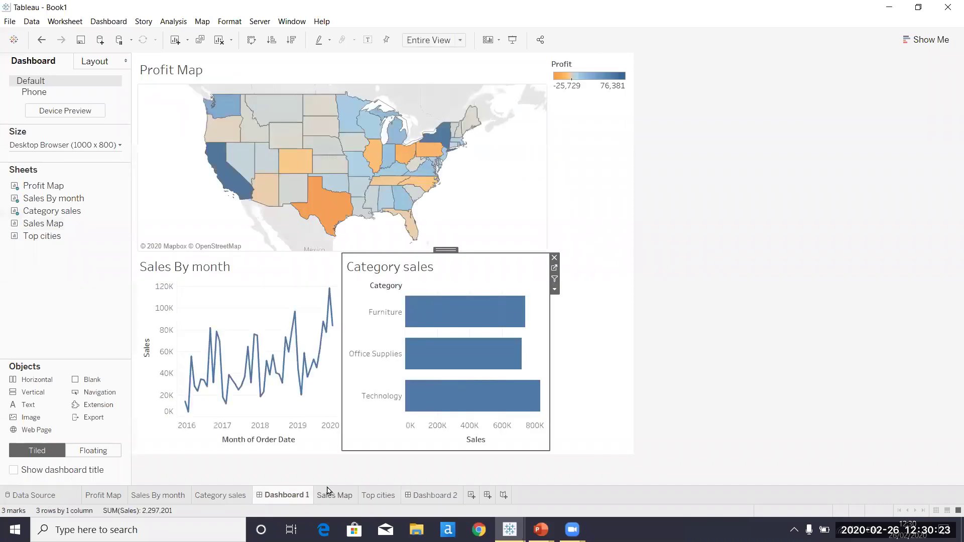
click(331, 495)
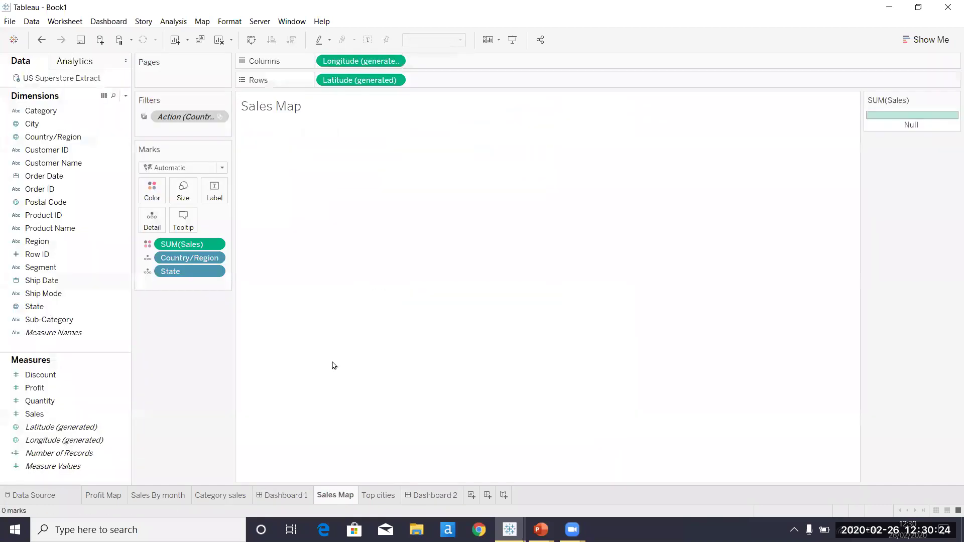
click(220, 119)
click(219, 172)
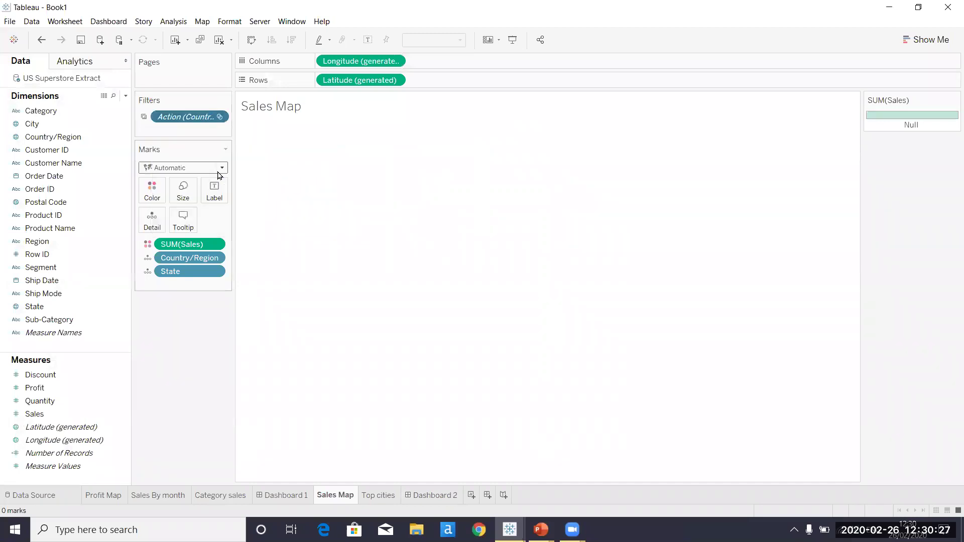
Step: Examine the action filter's options on Top cities, and review the Sales Map sheet and both dashboards
click(377, 495)
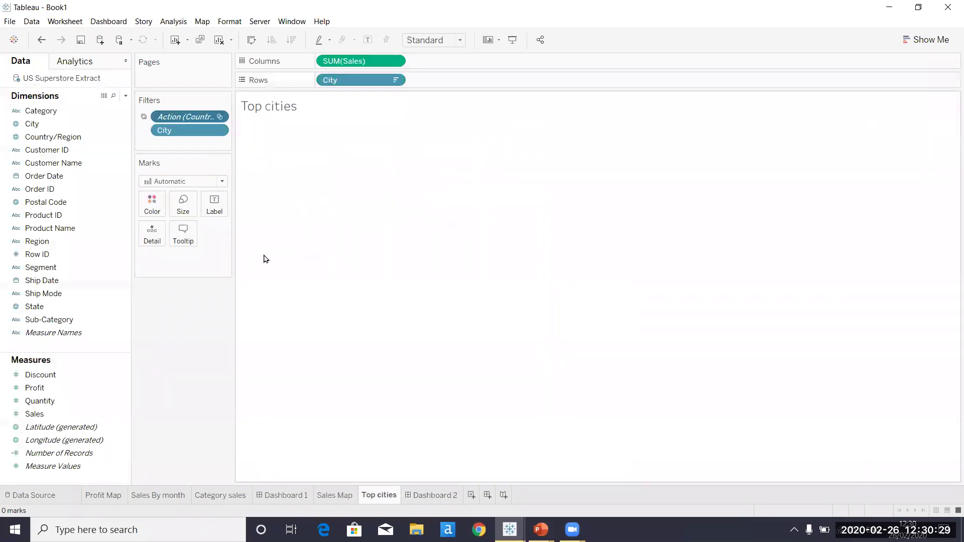
click(217, 118)
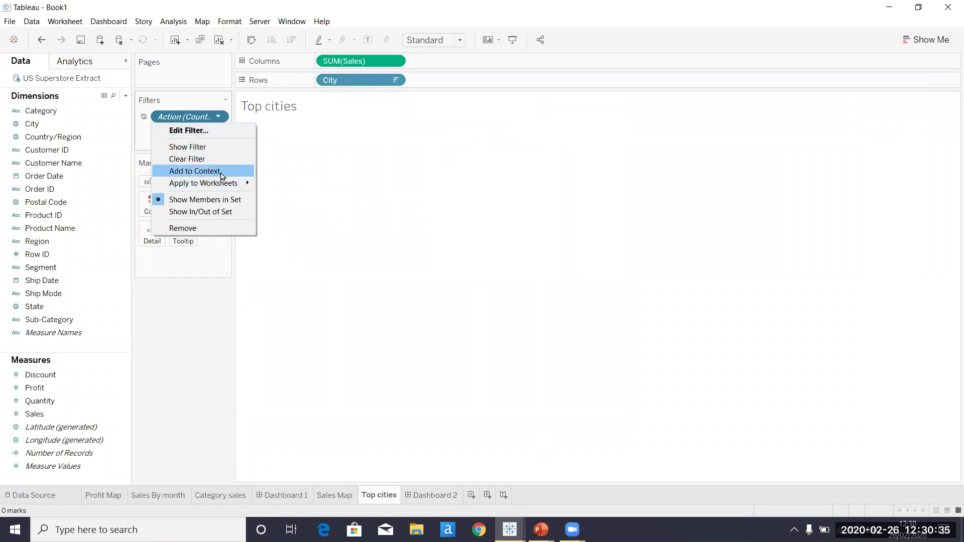
click(198, 340)
click(341, 494)
click(300, 495)
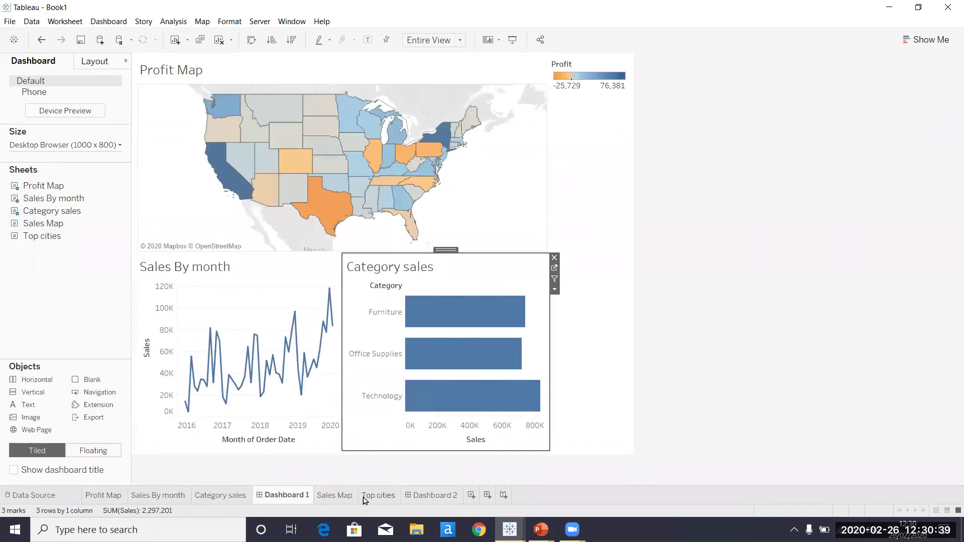
click(344, 496)
click(373, 496)
click(409, 496)
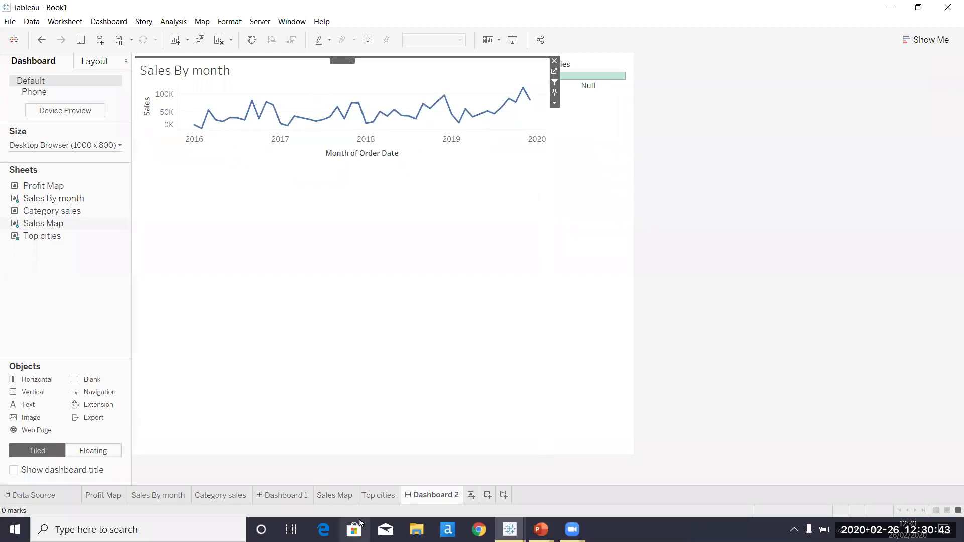
Step: Recheck the action filter on the Top cities and Sales Map worksheets and its effect on Dashboard 2
click(377, 495)
click(220, 116)
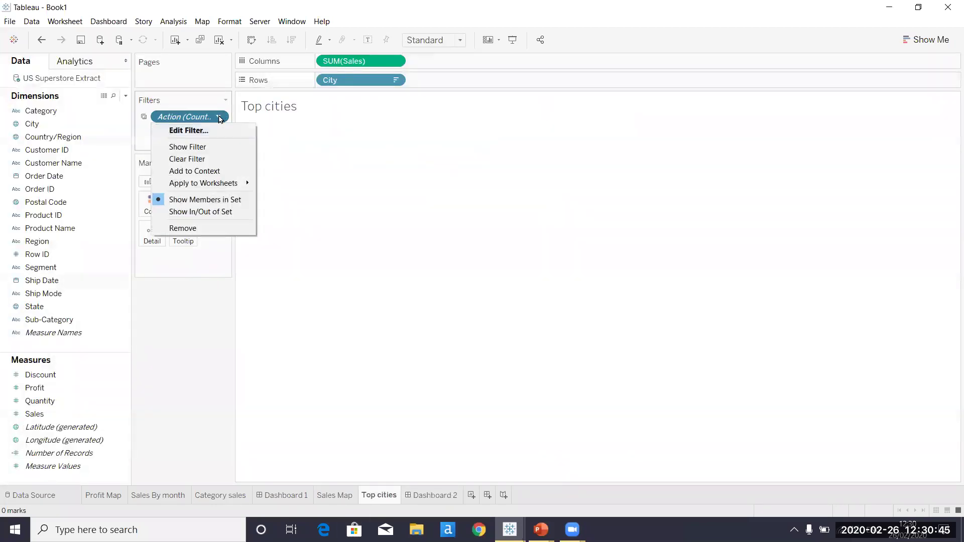
click(214, 339)
click(337, 499)
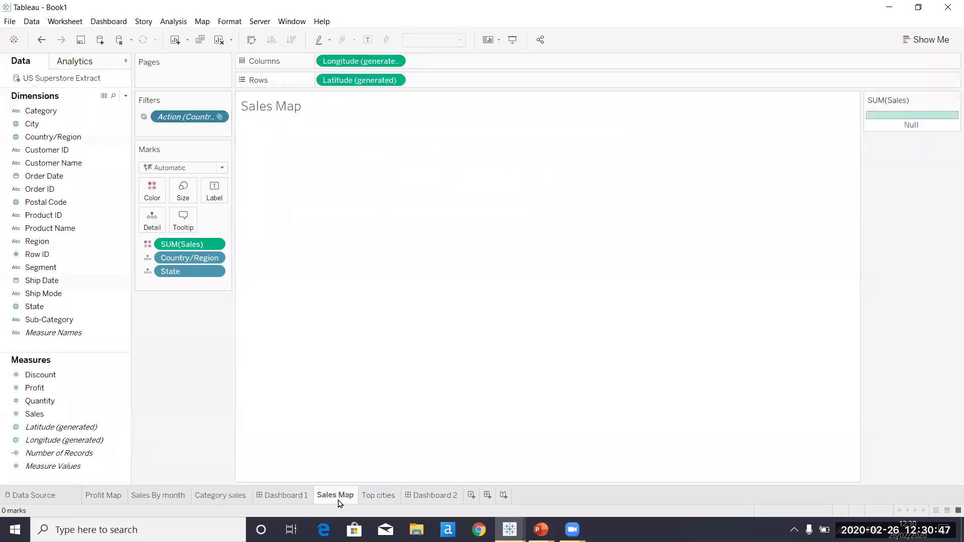
click(406, 496)
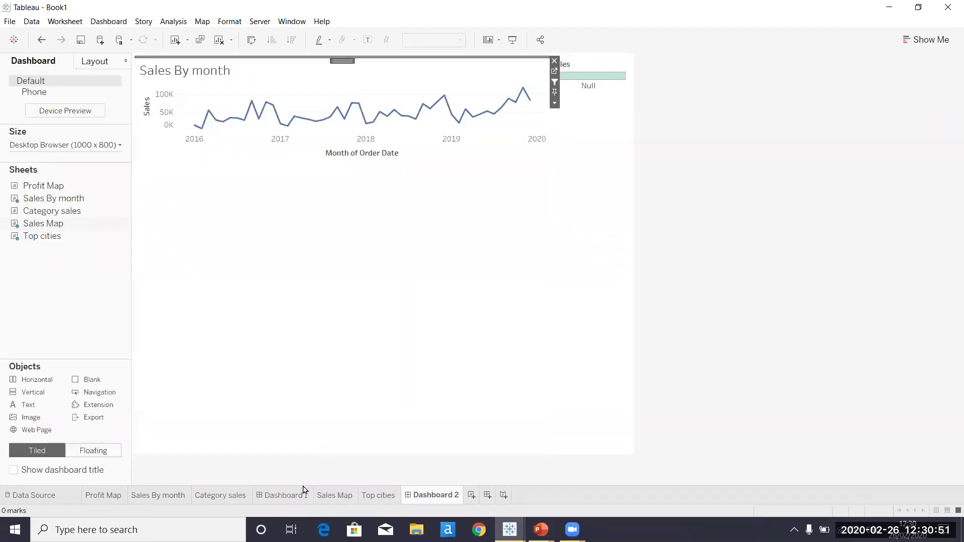
Step: Enlarge the Sales Map area above Sales By month on Dashboard 2
click(284, 495)
click(430, 501)
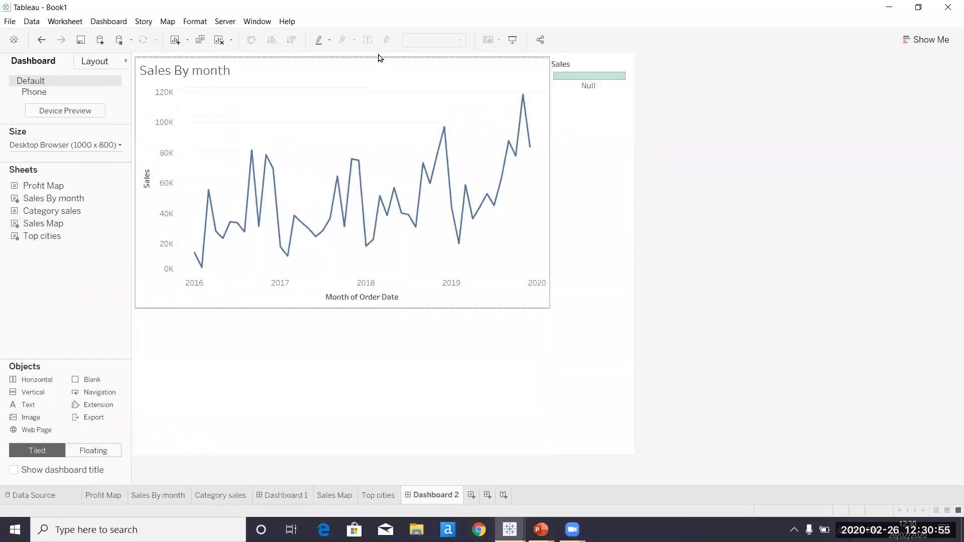
drag(377, 56, 376, 129)
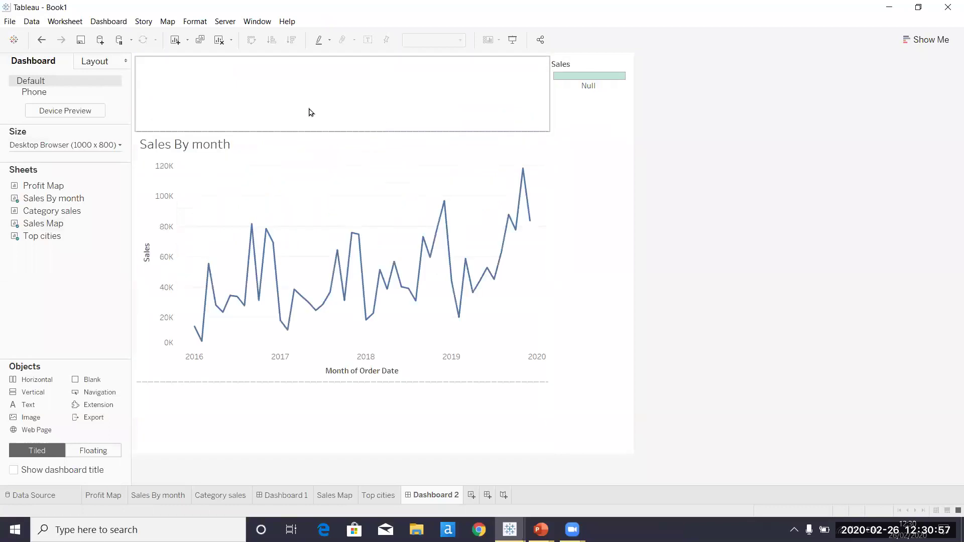
Step: Remove the Country/Region and State action filter from both the Top cities and Sales Map worksheets
click(374, 496)
drag(211, 116, 265, 355)
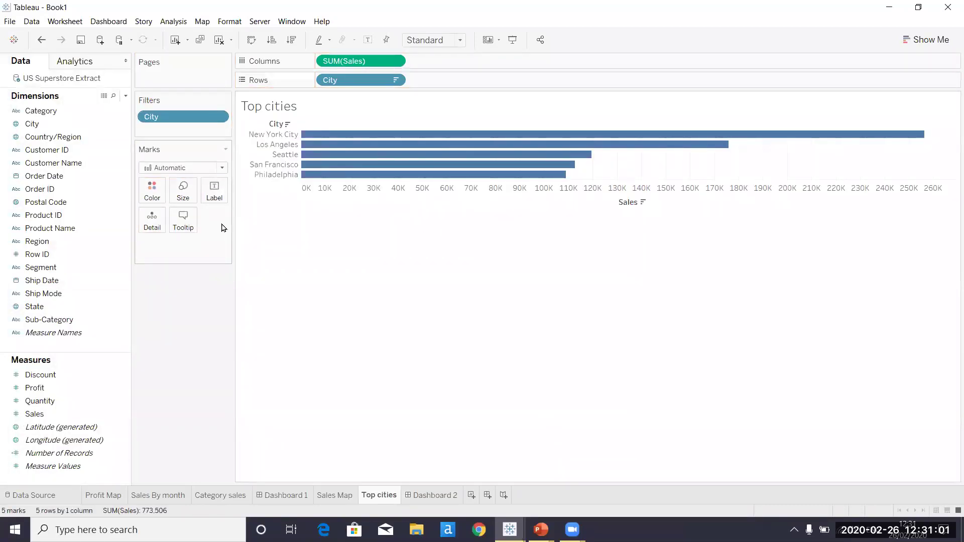
click(334, 496)
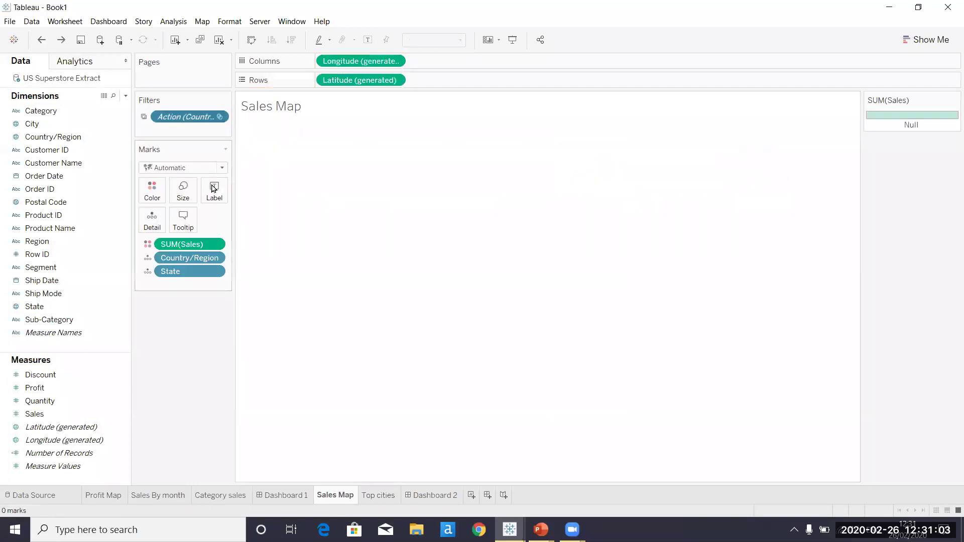
drag(199, 118, 178, 337)
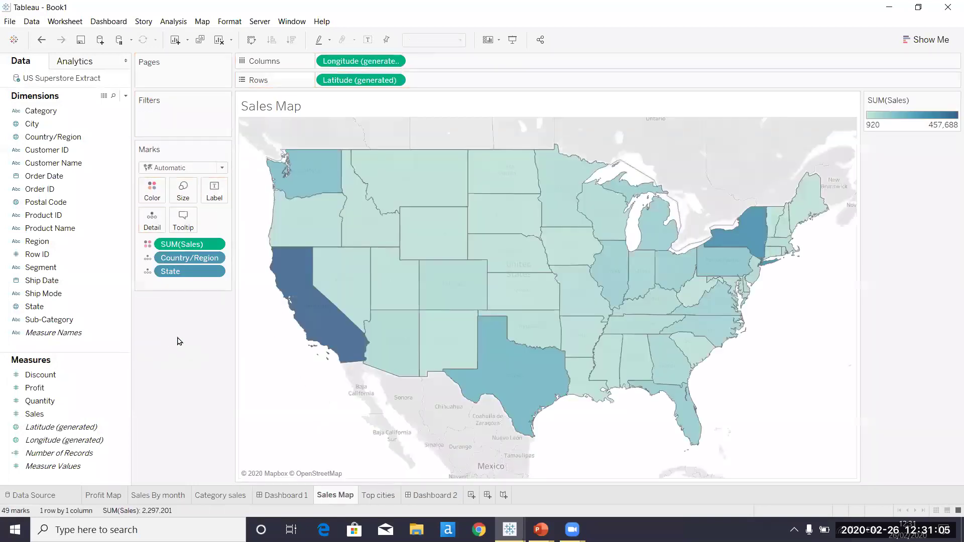
Step: Enlarge the Sales Map area above Sales By month on Dashboard 2 and filter the dashboard by Texas
click(422, 496)
drag(338, 129, 345, 238)
click(321, 188)
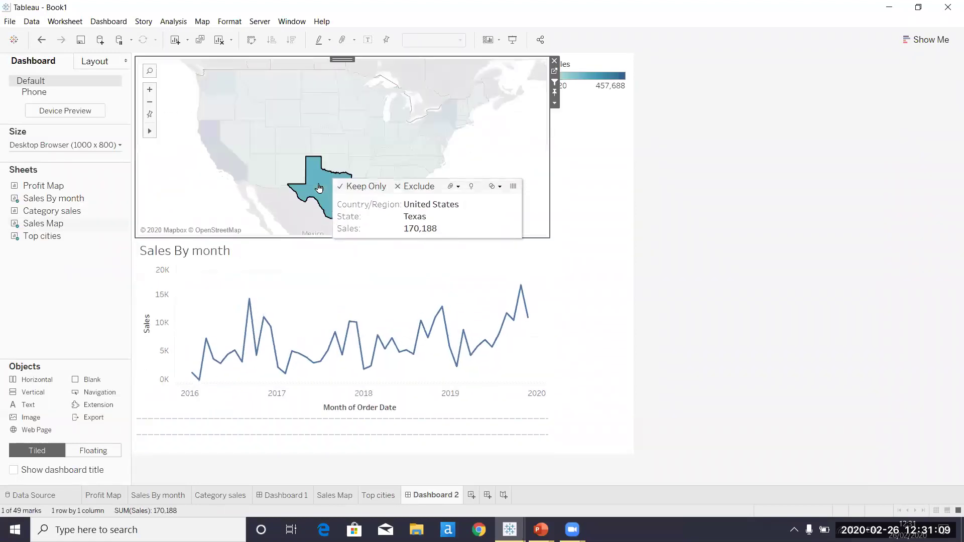
Step: Recheck the Texas selection's filtering on Dashboard 2, comparing it with Dashboard 1 and the Sales Map sheet
click(174, 119)
click(149, 115)
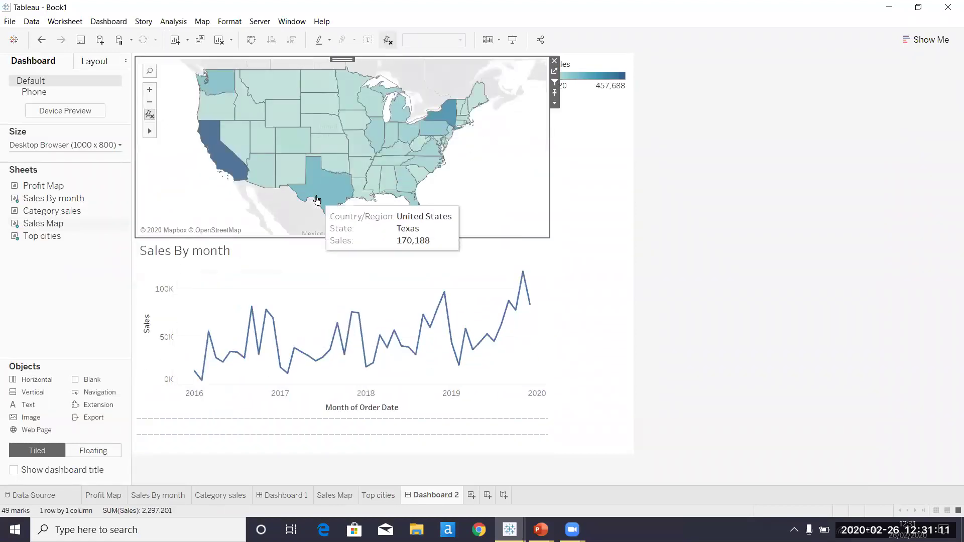
click(325, 198)
click(325, 198)
click(150, 115)
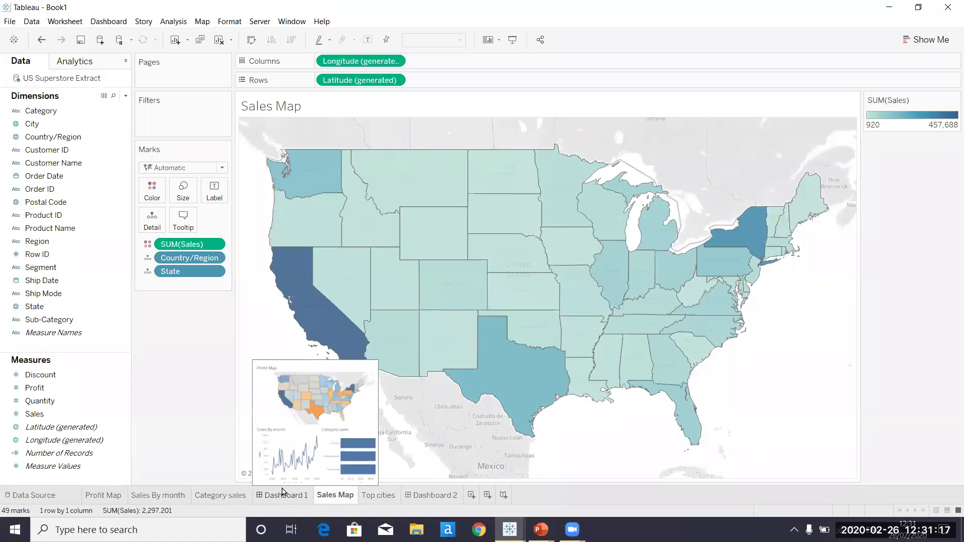
click(282, 493)
click(337, 494)
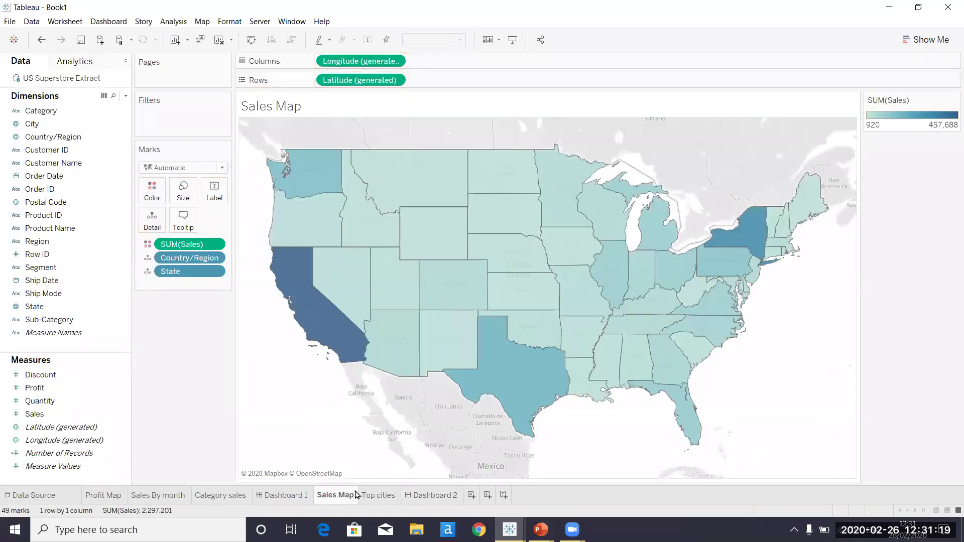
click(433, 495)
click(331, 196)
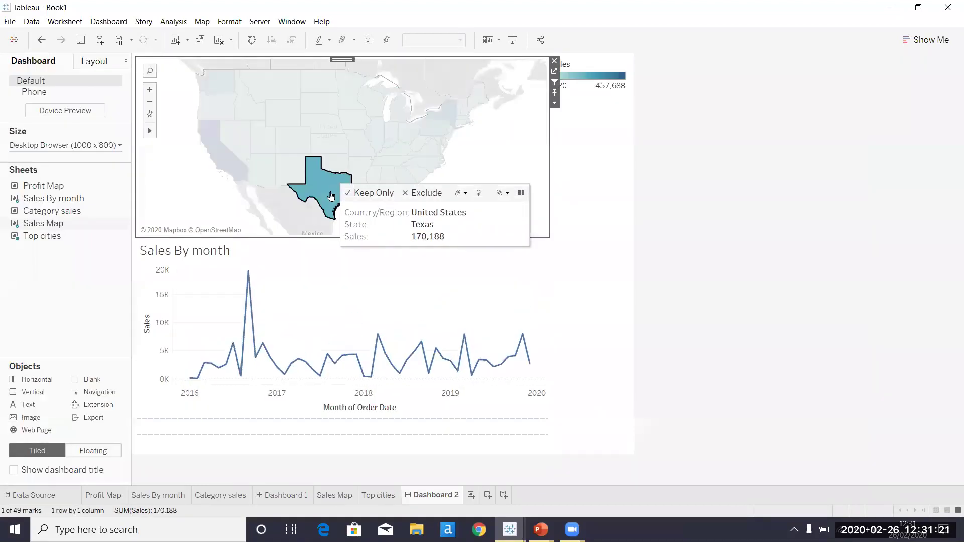
click(332, 196)
Step: Add the Country/Region and State action filter to context on the Top cities worksheet
click(380, 495)
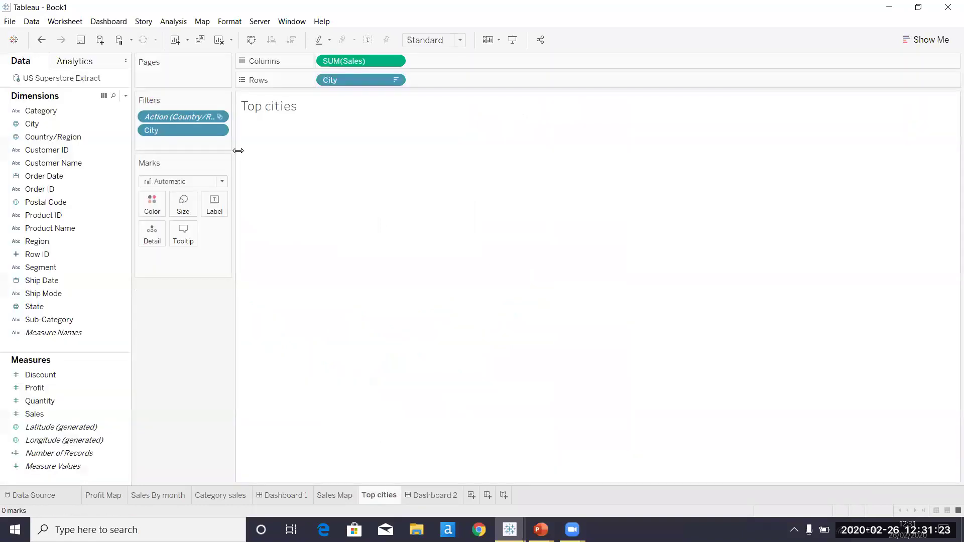
click(219, 116)
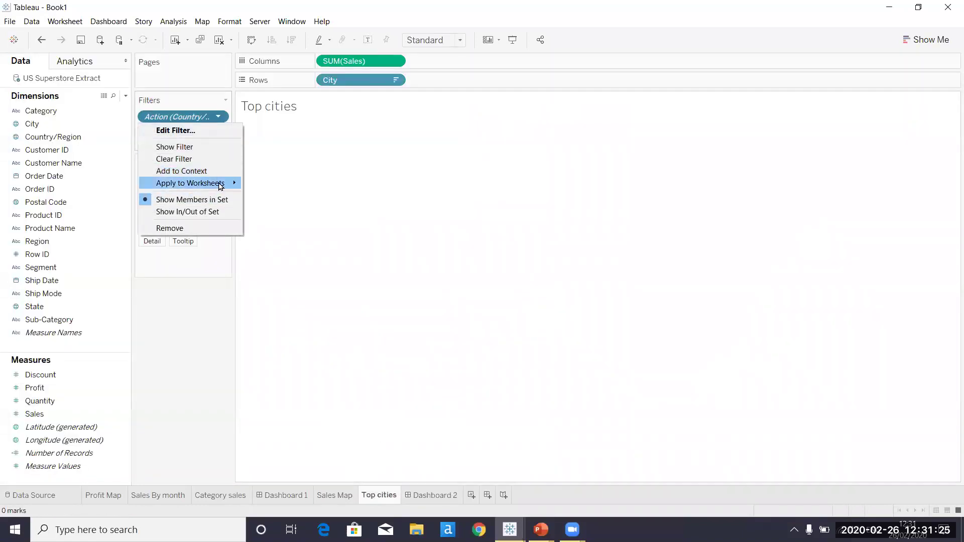
click(216, 171)
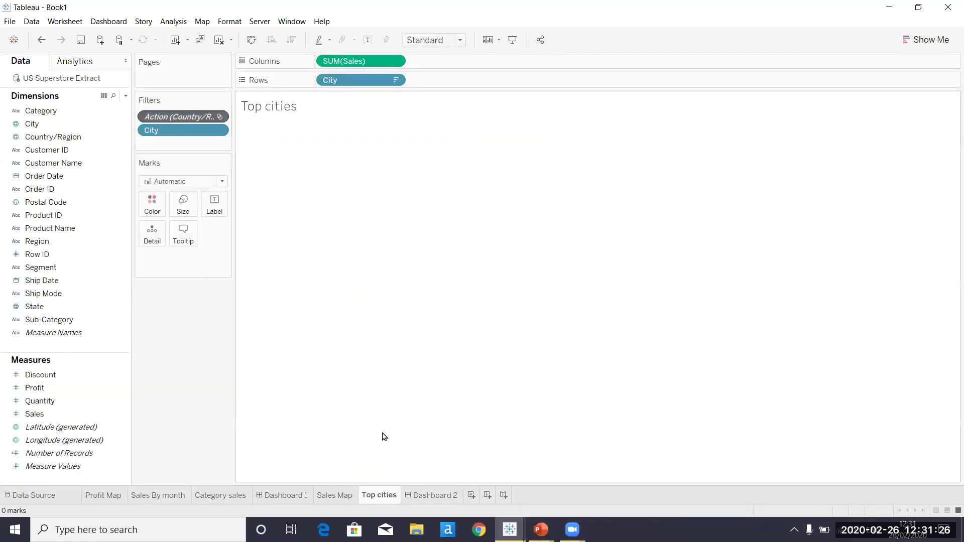
Step: Review the Sales Map sheet and Dashboard 1, and test the state filter on Dashboard 2 with Texas and California
click(346, 497)
click(284, 496)
click(333, 497)
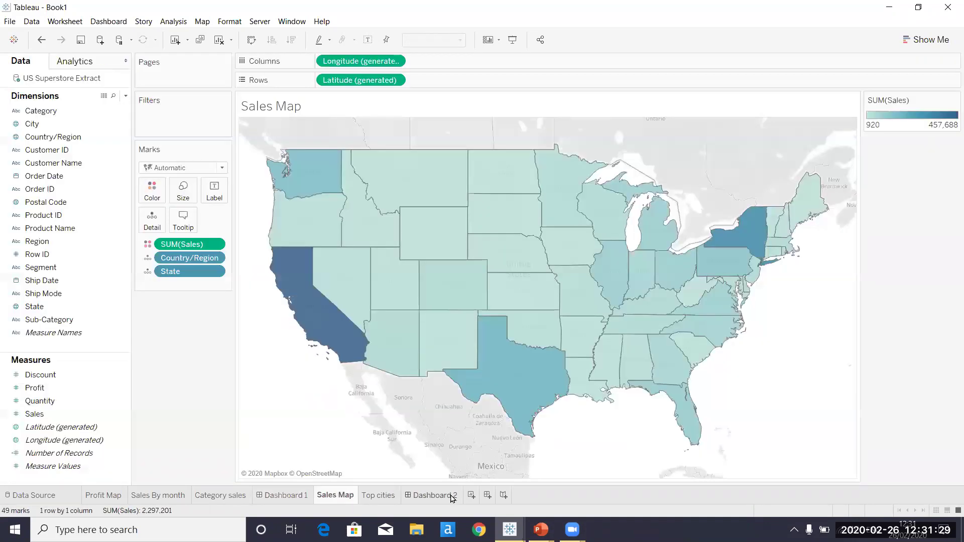
click(452, 497)
click(342, 188)
click(342, 188)
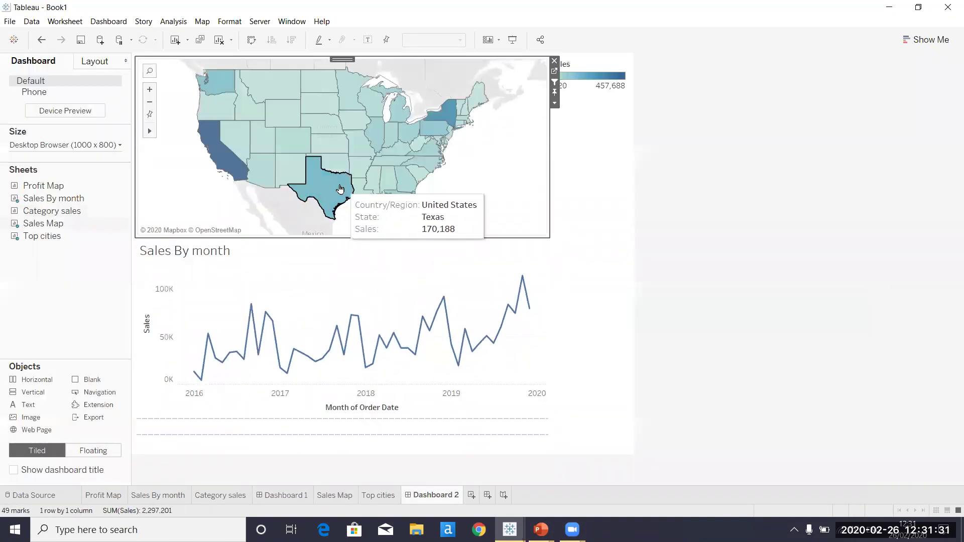
click(282, 170)
click(241, 173)
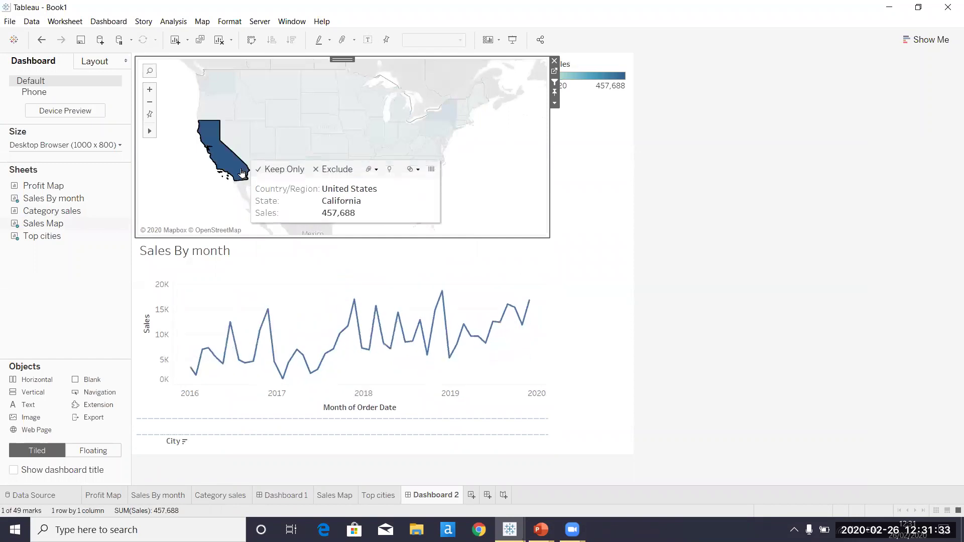
Step: Clear the California selection on the sales map and select the empty cities area in Dashboard 2
click(241, 172)
click(326, 420)
drag(326, 420, 465, 434)
click(355, 400)
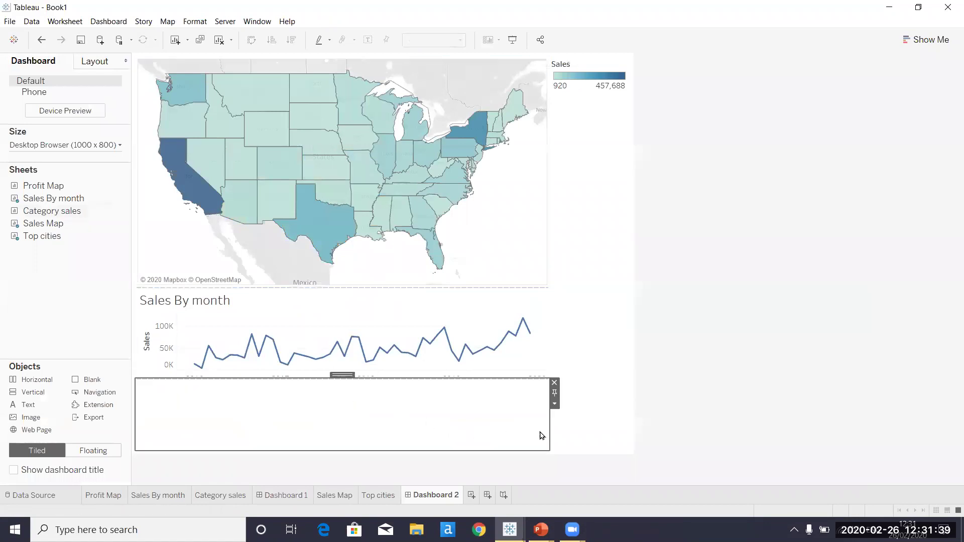
Step: Shorten the map to give the Top cities chart more height, testing the map filter with Missouri and Texas
click(365, 176)
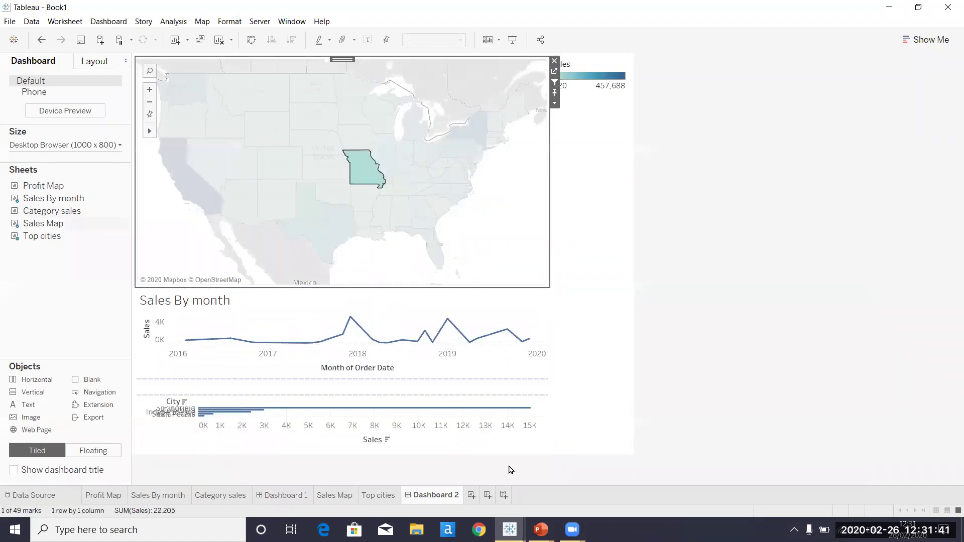
click(522, 439)
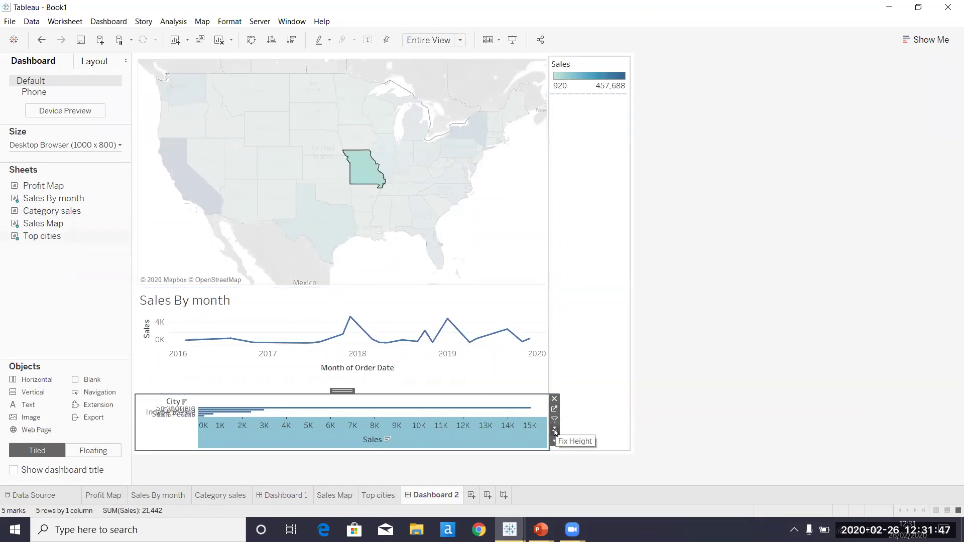
click(400, 258)
drag(373, 287, 385, 243)
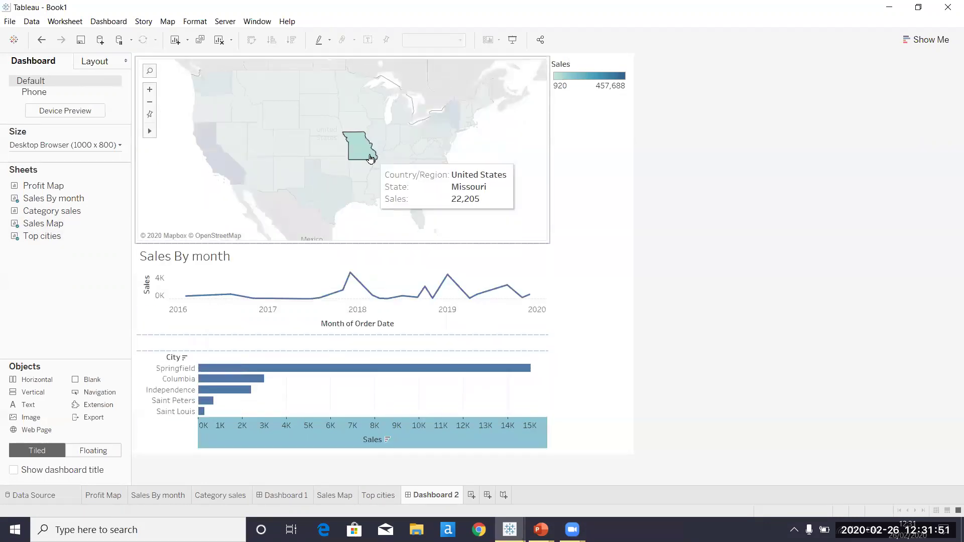
click(315, 188)
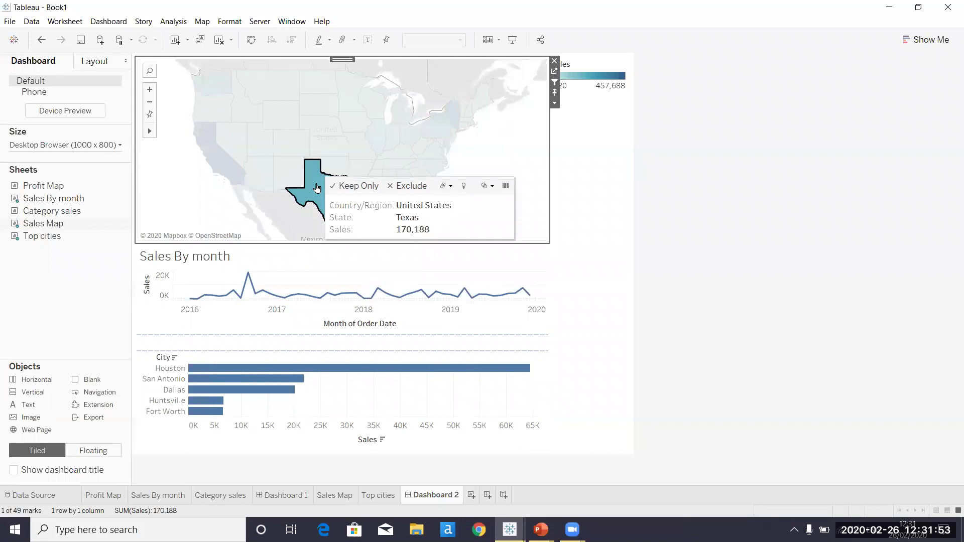
click(316, 188)
Step: Compare the filters used on the Top cities and Sales Map worksheets, and return to Dashboard 2
click(379, 495)
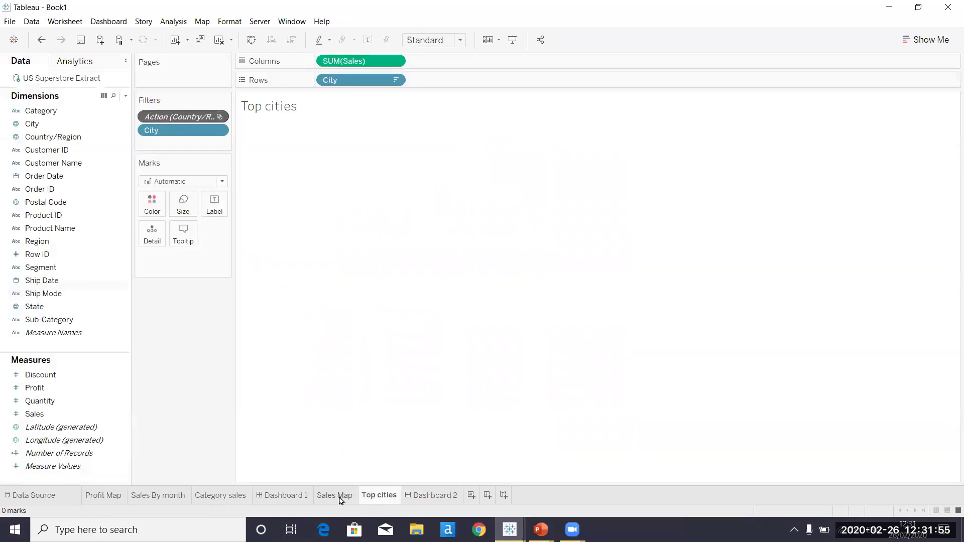
click(339, 496)
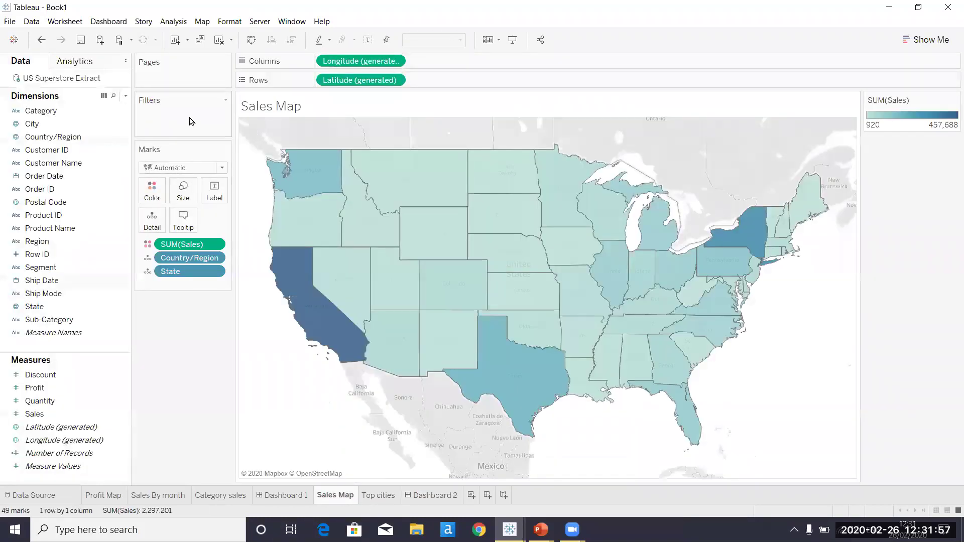
click(435, 495)
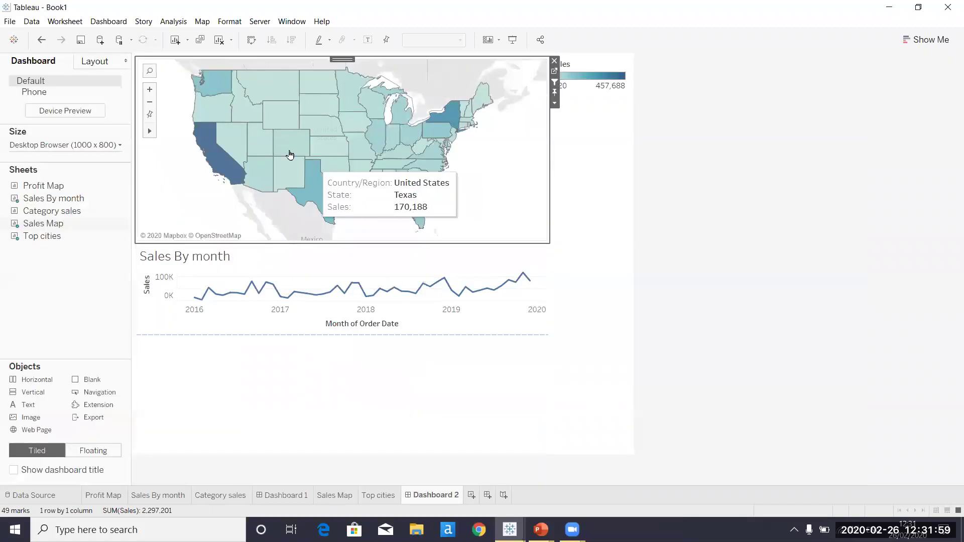
Step: Apply the Top cities worksheet's Country/Region and State action filter to the Sales Map worksheet as well
click(379, 495)
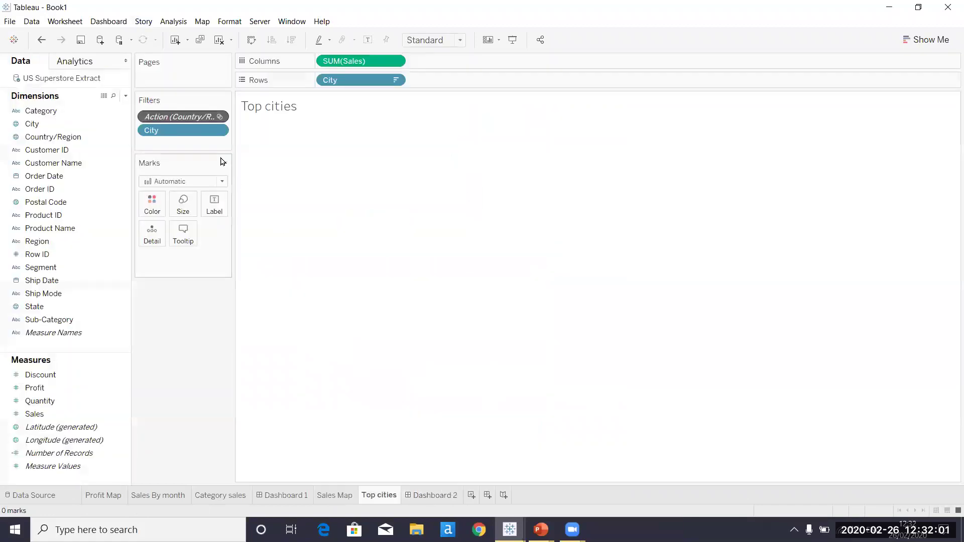
click(218, 116)
mouse_move(202, 184)
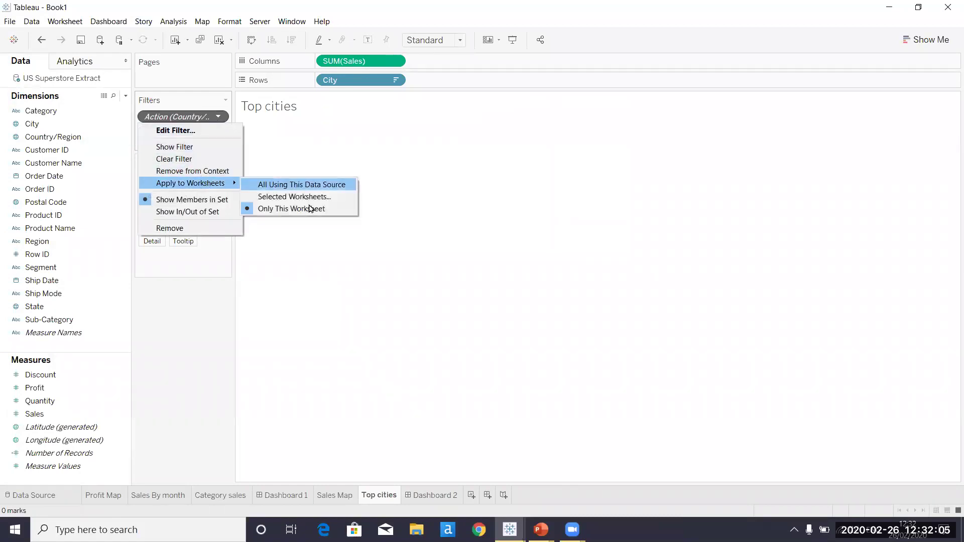
click(316, 197)
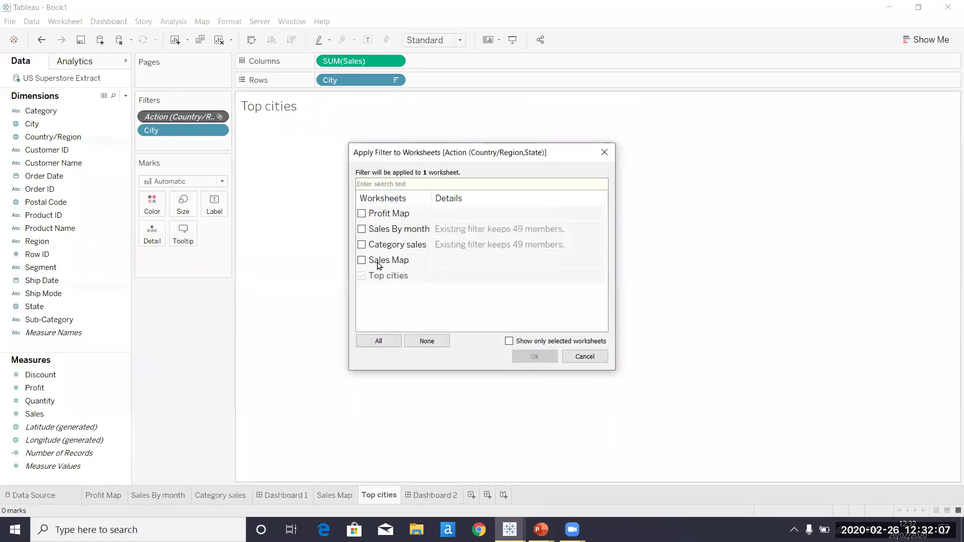
click(362, 260)
click(534, 357)
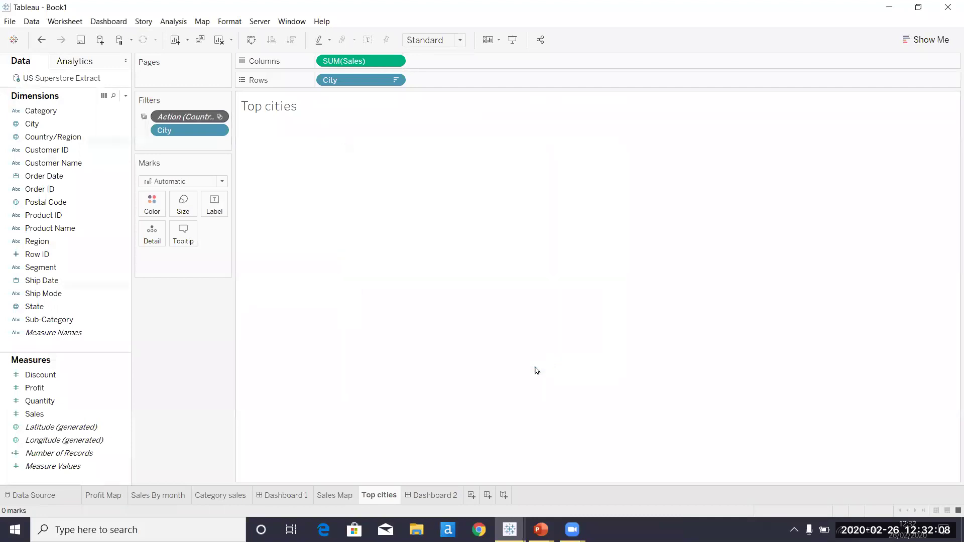
Step: Check how the shared action filter affects the Sales Map worksheet and Dashboard 2
click(291, 499)
click(335, 503)
click(429, 500)
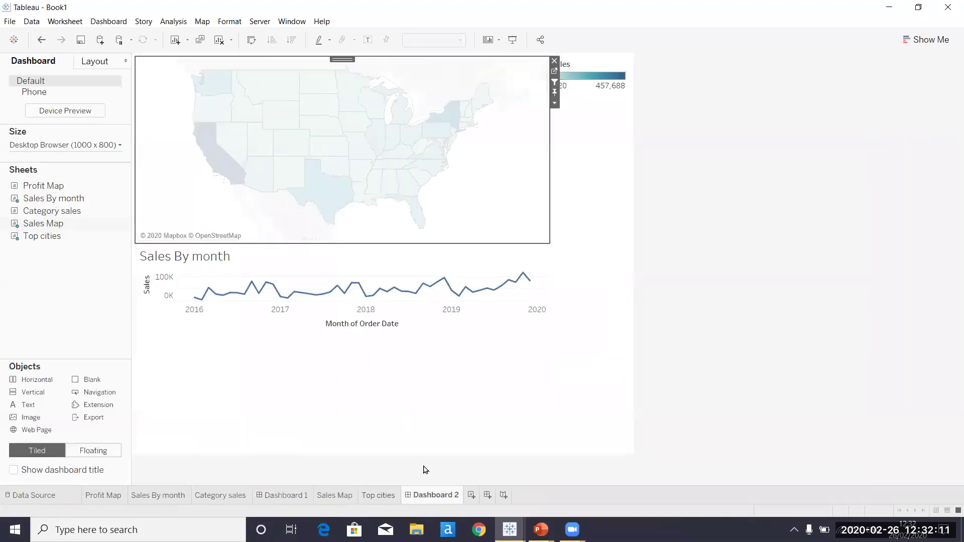
Step: Remove the Country/Region and State action filter from the Sales Map worksheet
click(371, 496)
click(336, 495)
click(219, 116)
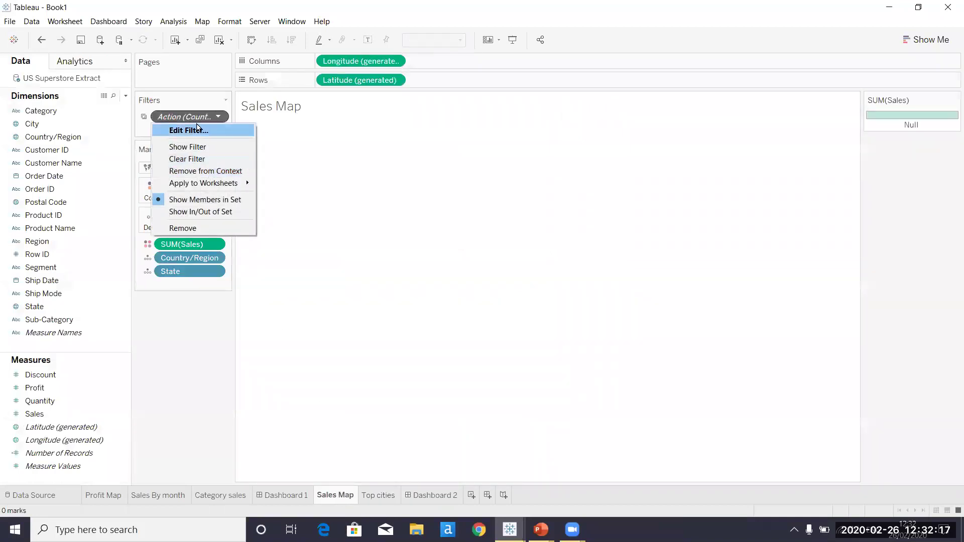
click(193, 120)
drag(194, 120, 188, 341)
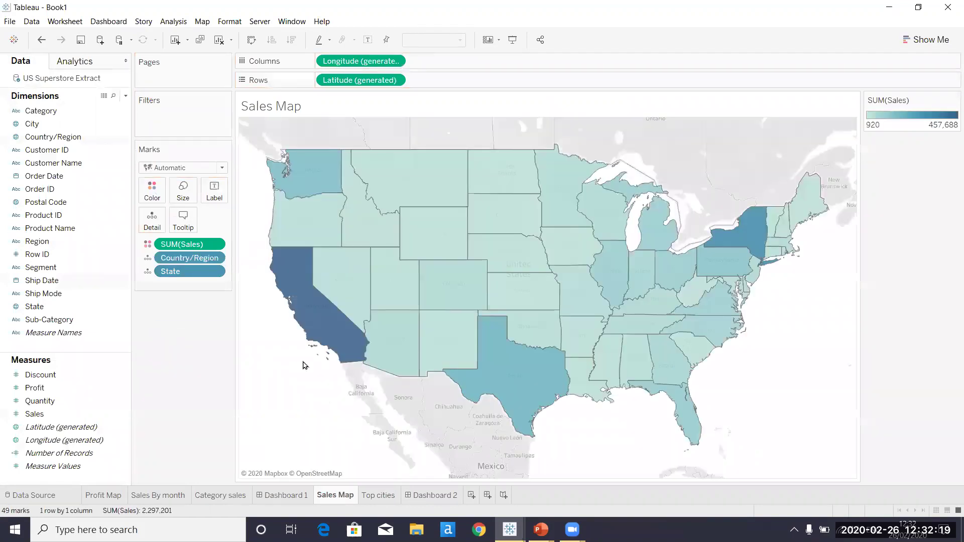
Step: Switch to the Training Workbook and compare the filters on its Sales time series and Top 5 cities worksheets
mouse_move(509, 523)
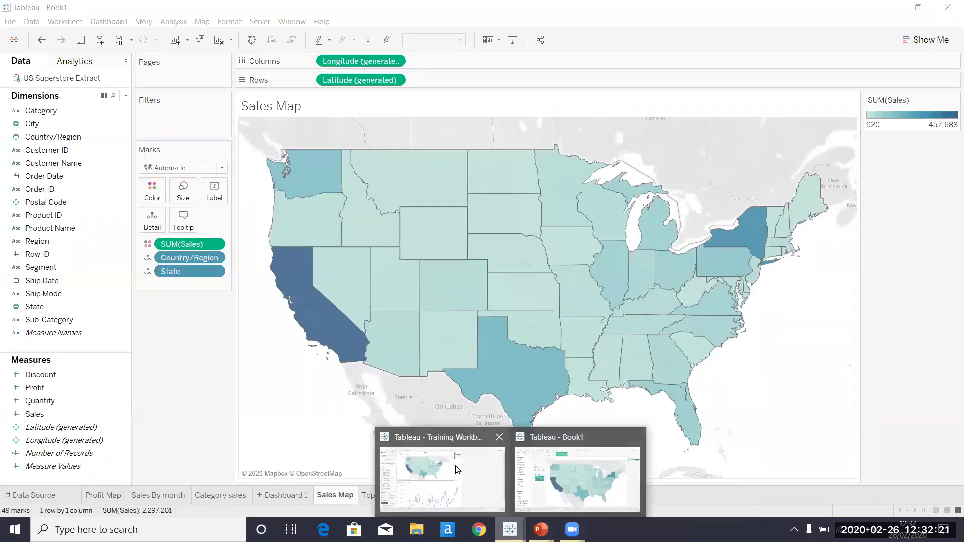
click(457, 469)
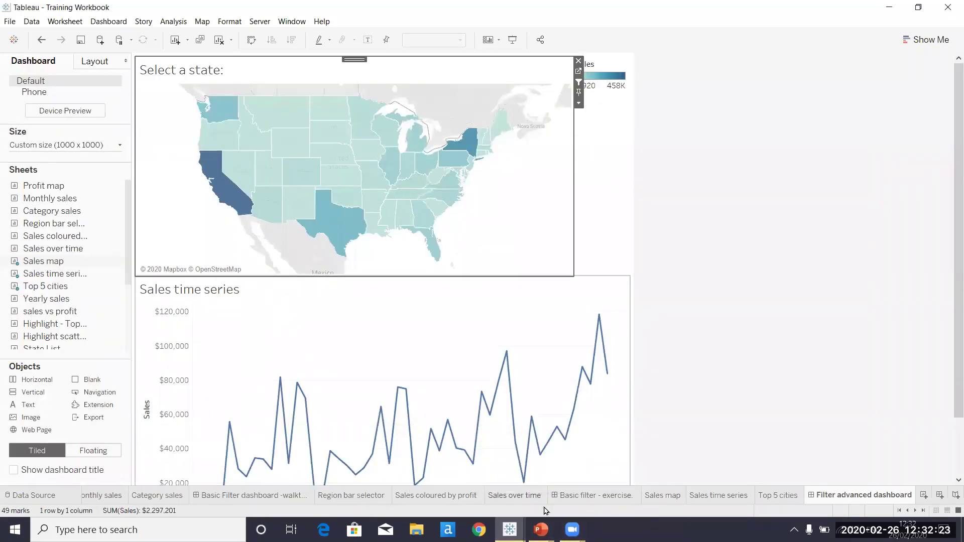
click(773, 495)
click(715, 495)
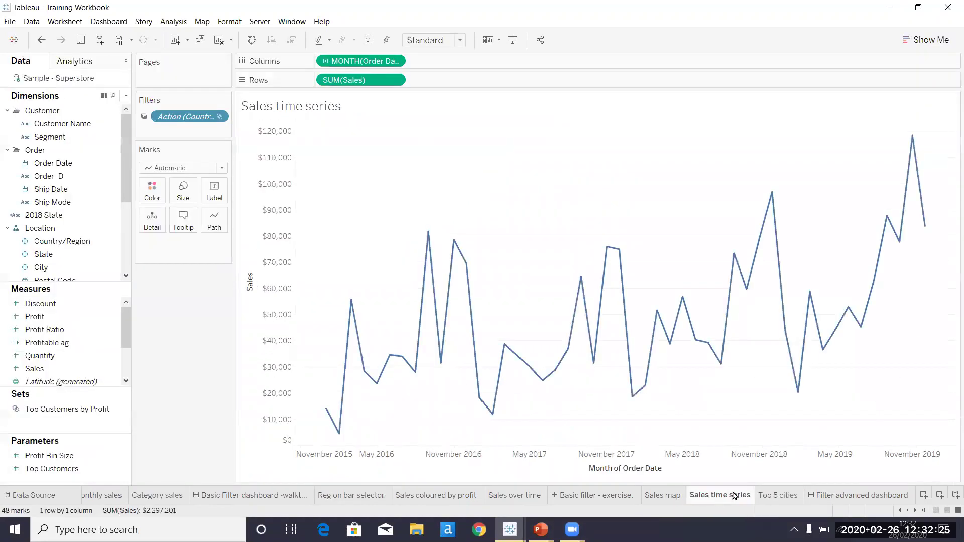
click(770, 495)
click(738, 497)
Step: Open the Filter advanced dashboard, test its map filter with Texas, and clear the selection
click(860, 494)
click(345, 225)
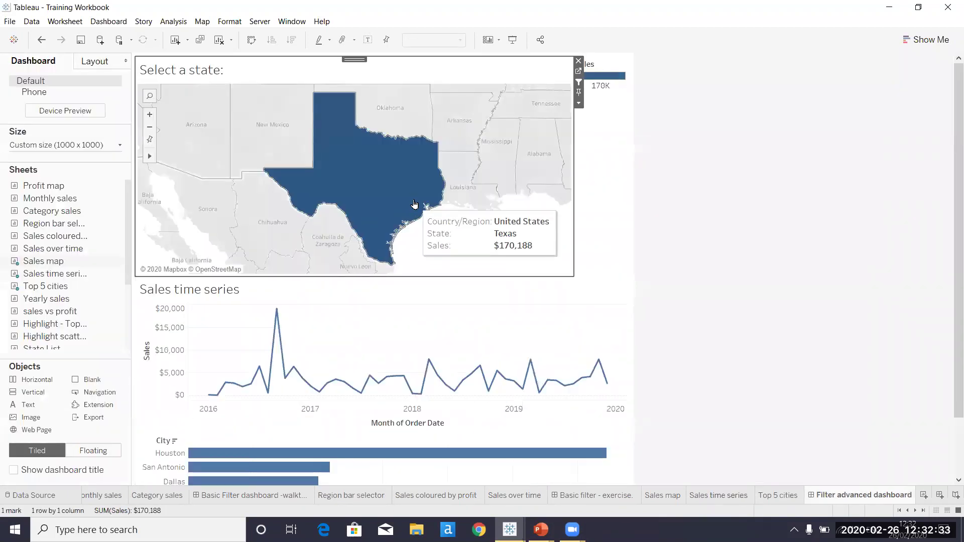
click(405, 191)
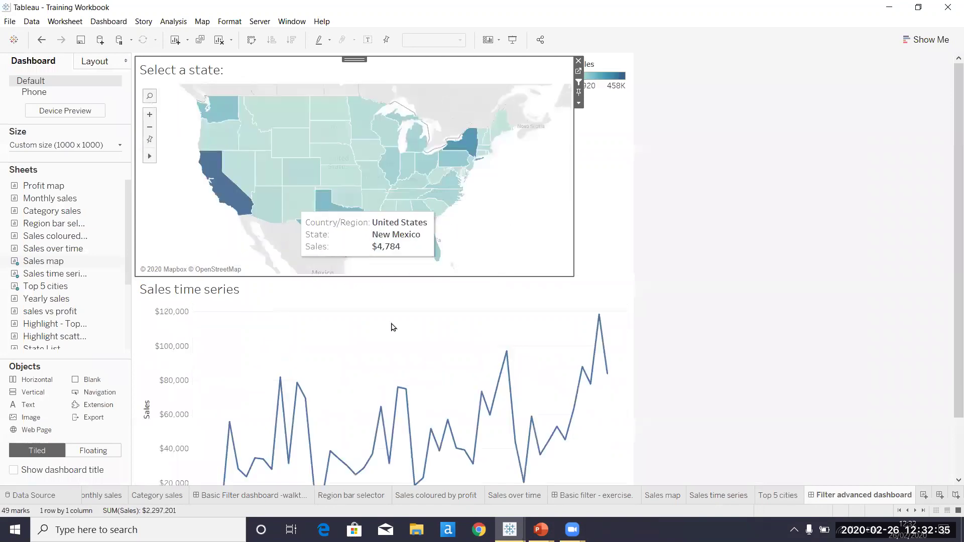
scroll(676, 293, down, 3)
scroll(673, 288, down, 1)
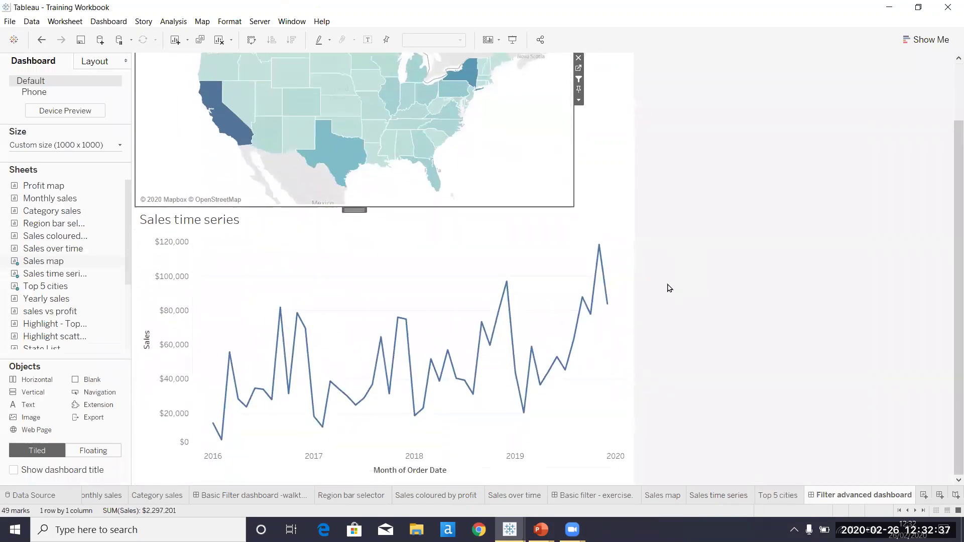
Step: Test the map filter with Oklahoma, clear the selection and reset the map to its full extent
click(336, 123)
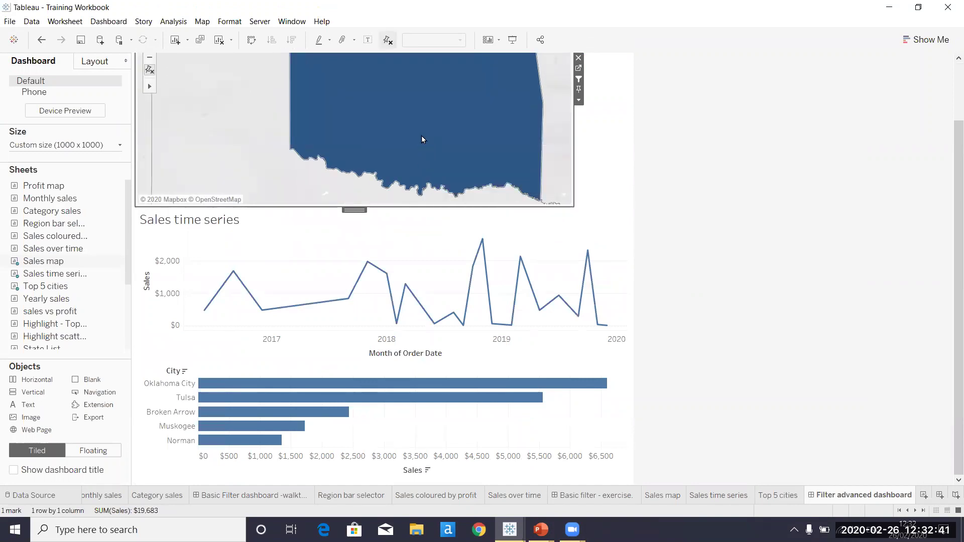
click(421, 135)
click(422, 139)
click(421, 140)
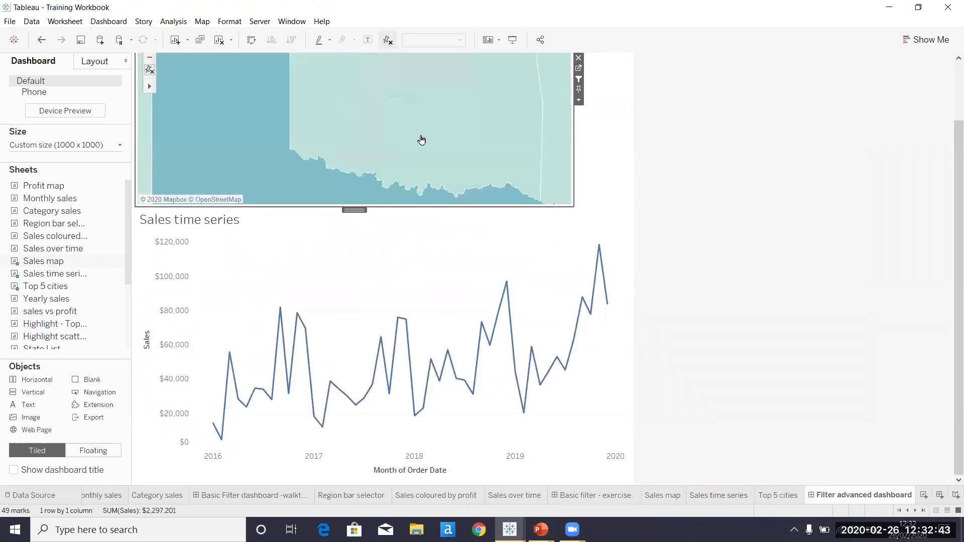
scroll(649, 196, up, 1)
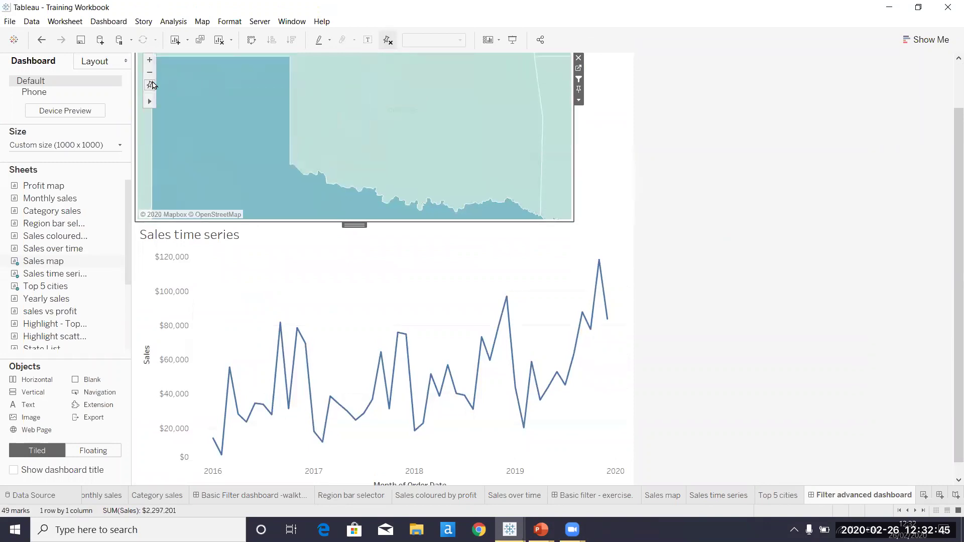
click(151, 85)
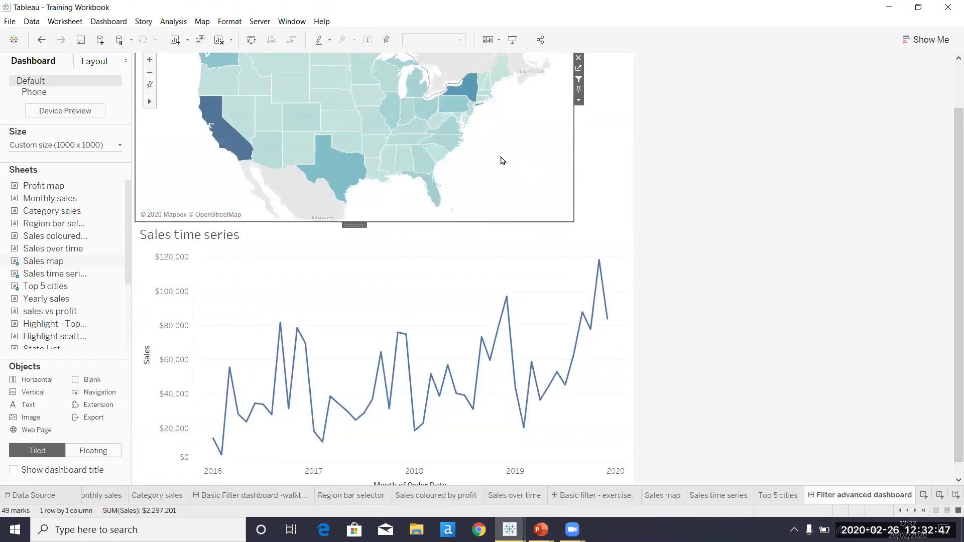
Step: Filter the dashboard by North Carolina on the map to view its charts, and clear the selection
click(447, 144)
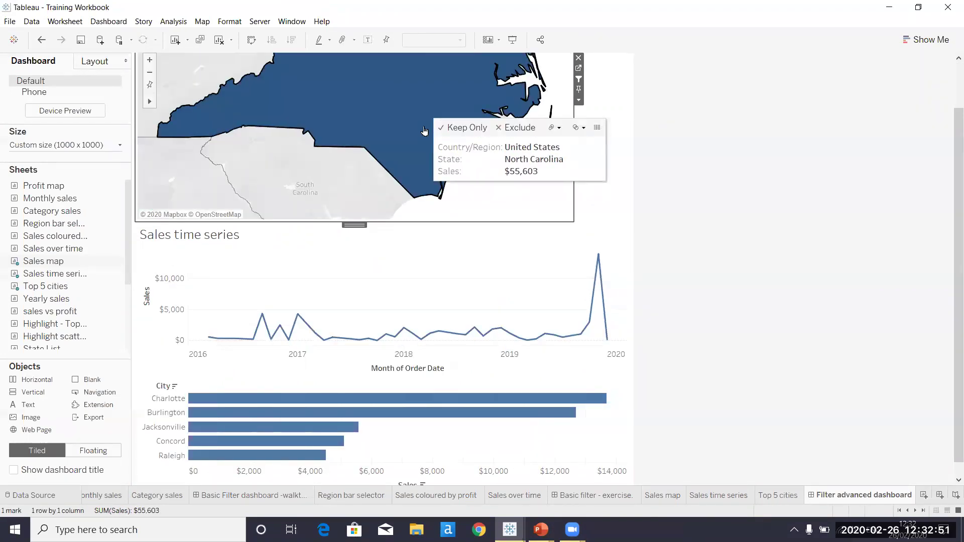
click(424, 130)
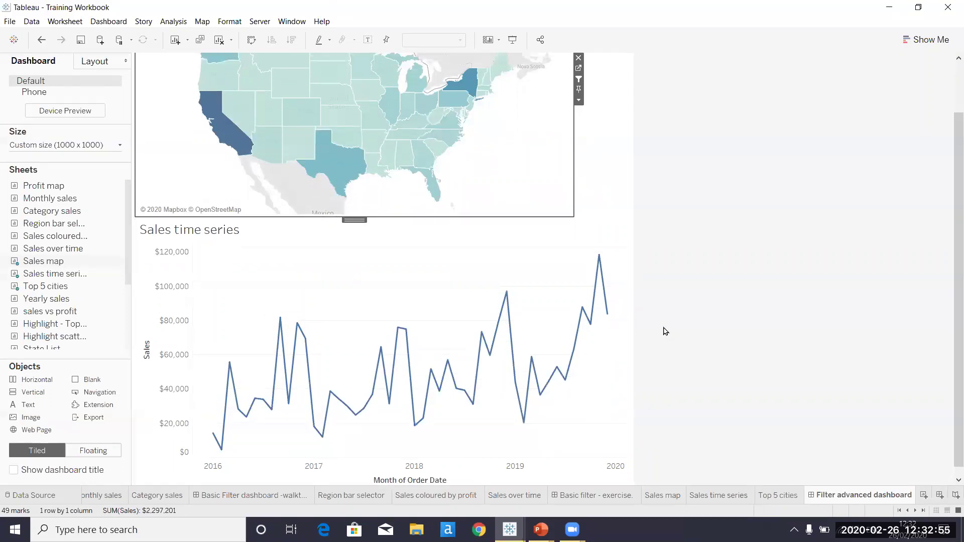
scroll(662, 329, up, 2)
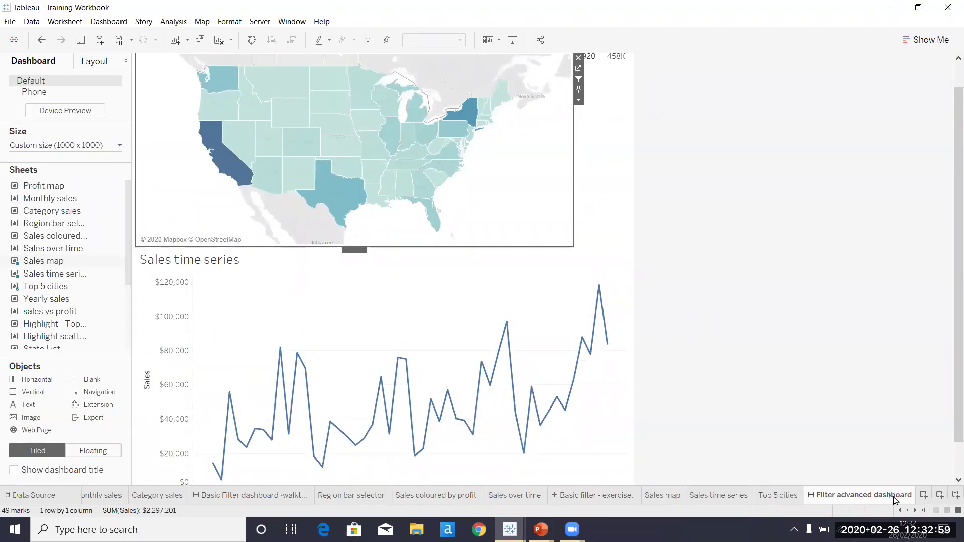
Step: Examine the Filter vs Action dashboard and the filters on its sales vs profit worksheet
click(916, 511)
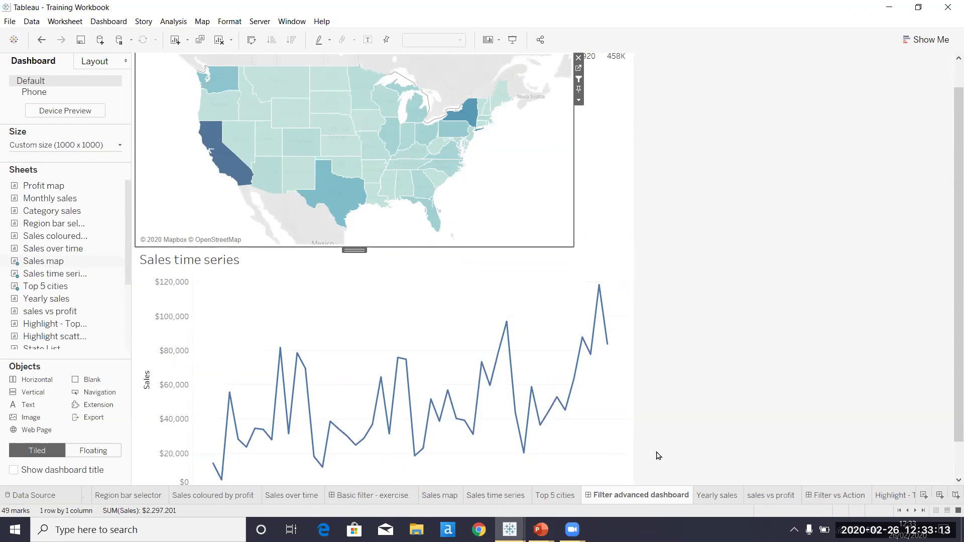
click(851, 496)
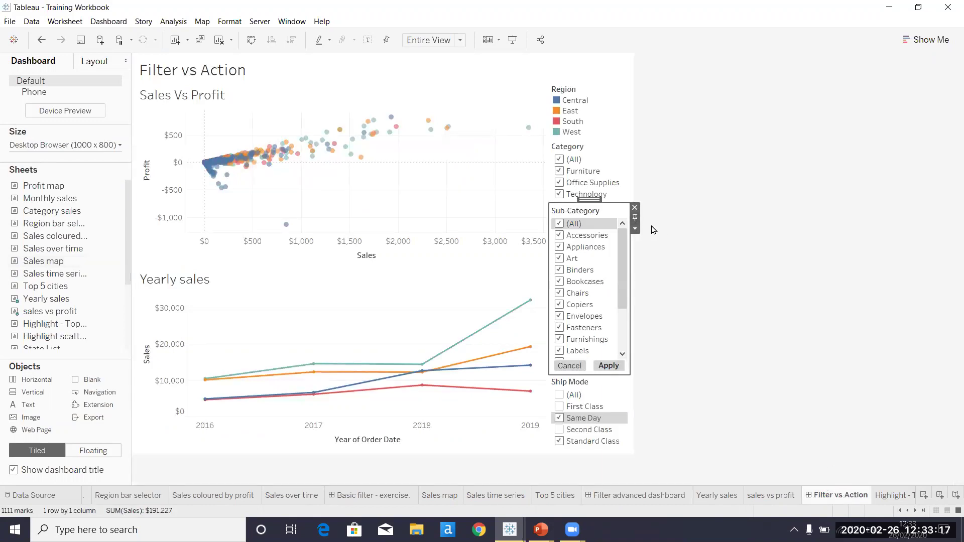
click(652, 166)
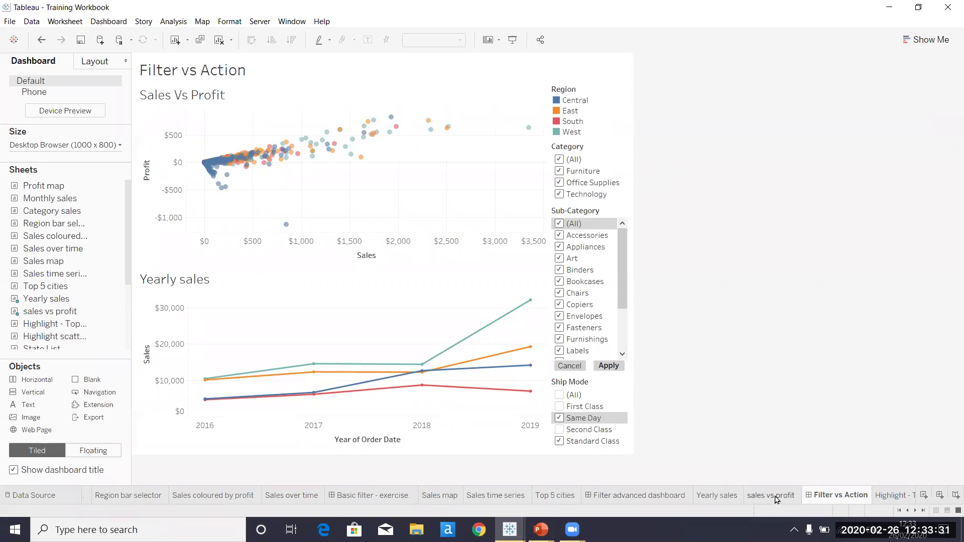
mouse_move(776, 499)
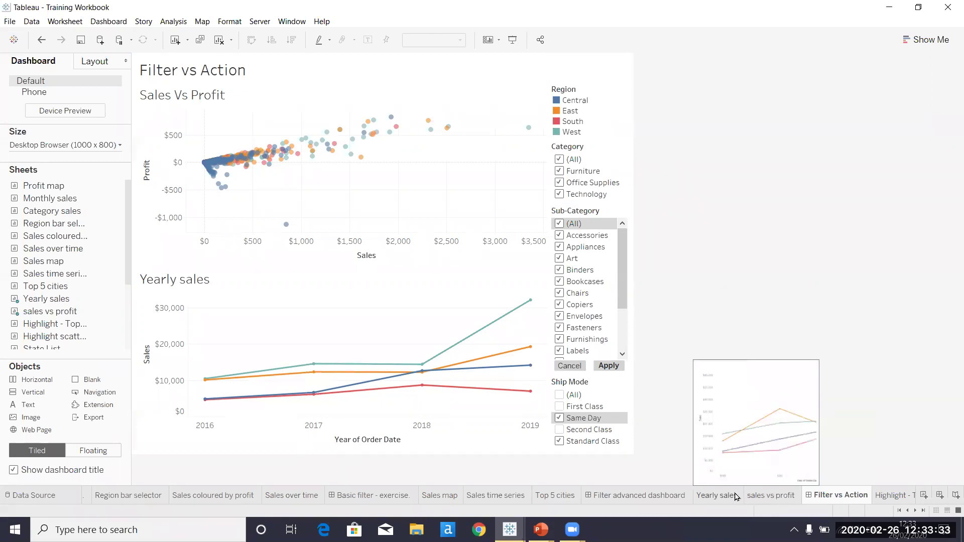
click(766, 497)
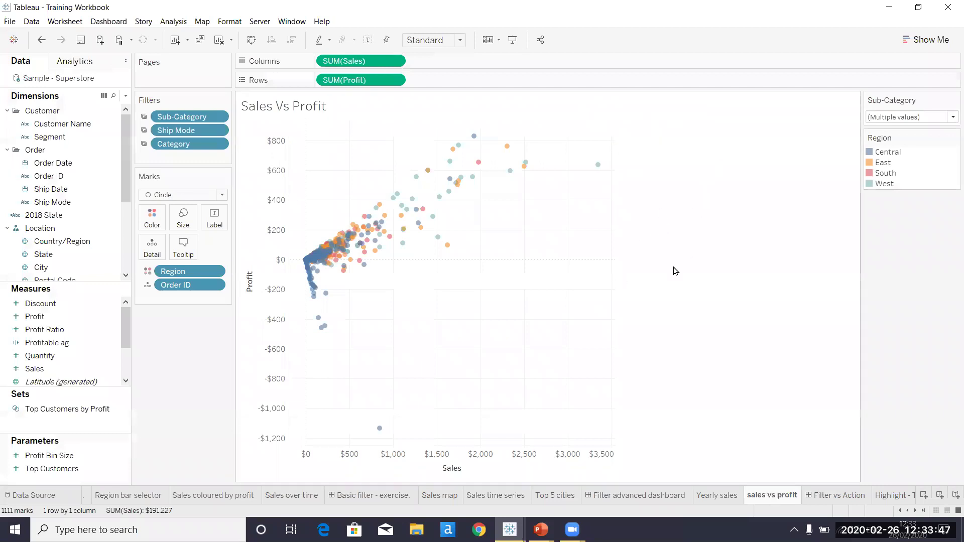
Step: Deselect all categories in the Category filter of the Filter vs Action dashboard
click(668, 495)
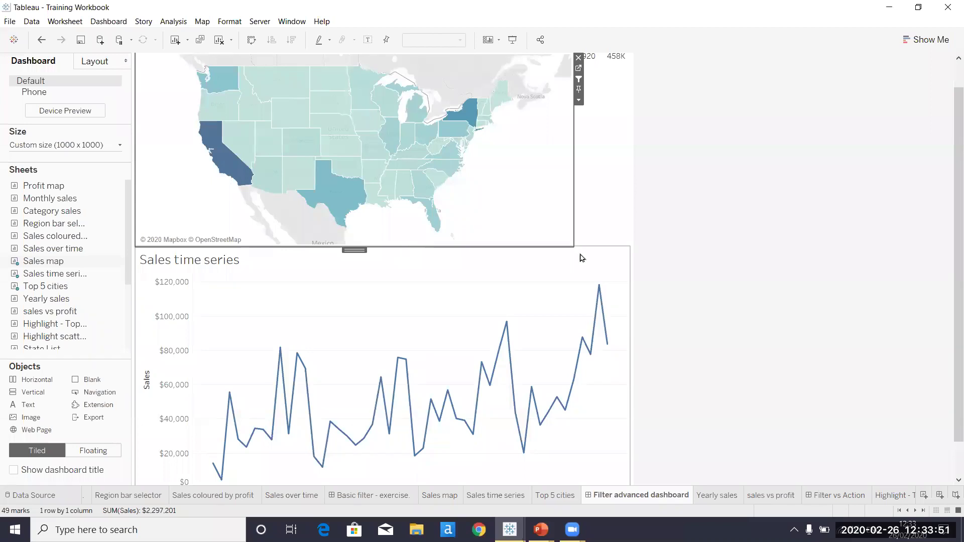
key(ctrl+z)
click(560, 157)
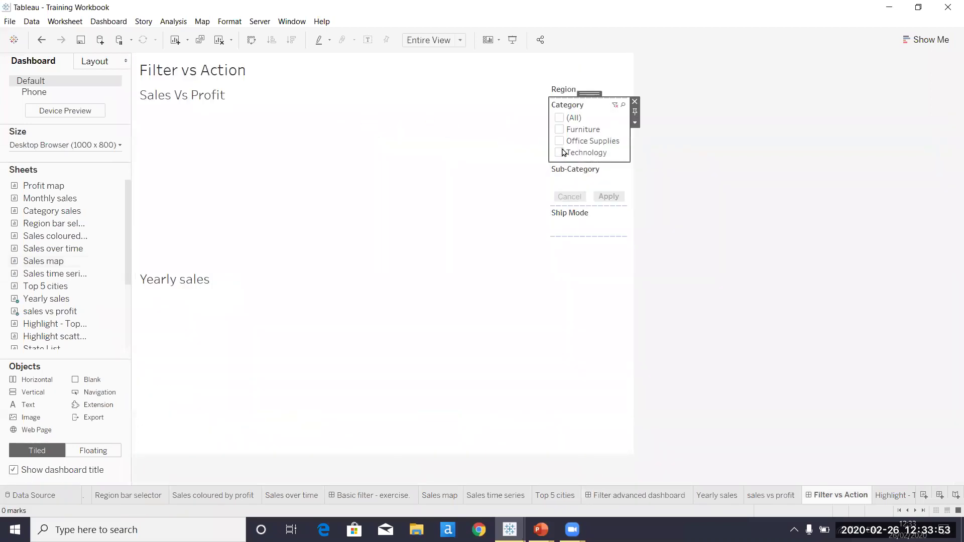
Step: Filter the Filter vs Action dashboard by Technology only, switch to Office Supplies only, and reselect all categories
click(562, 152)
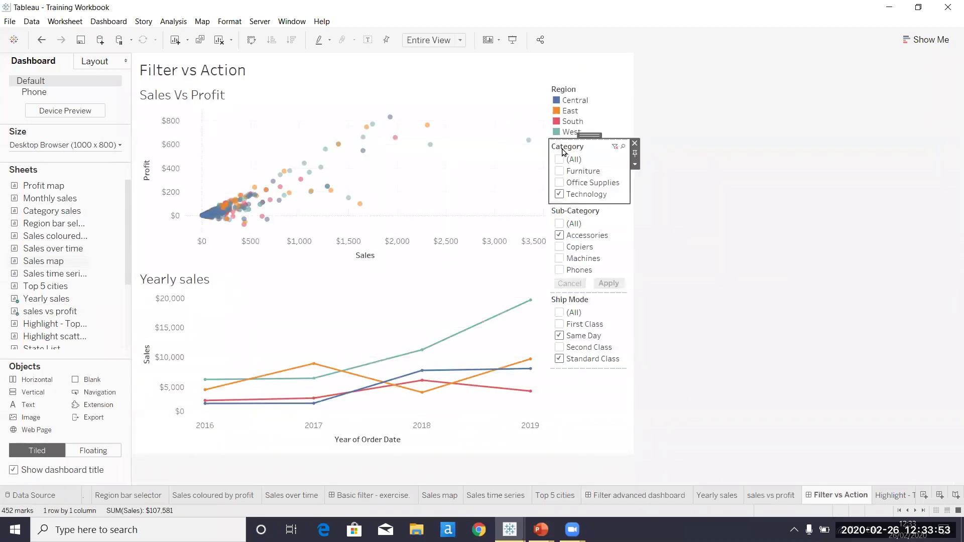
click(561, 195)
click(556, 141)
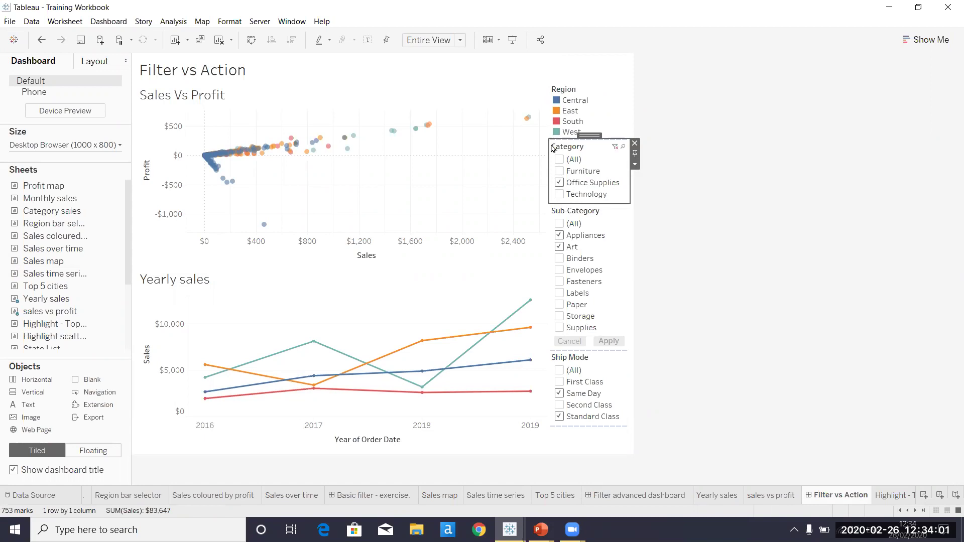
click(560, 160)
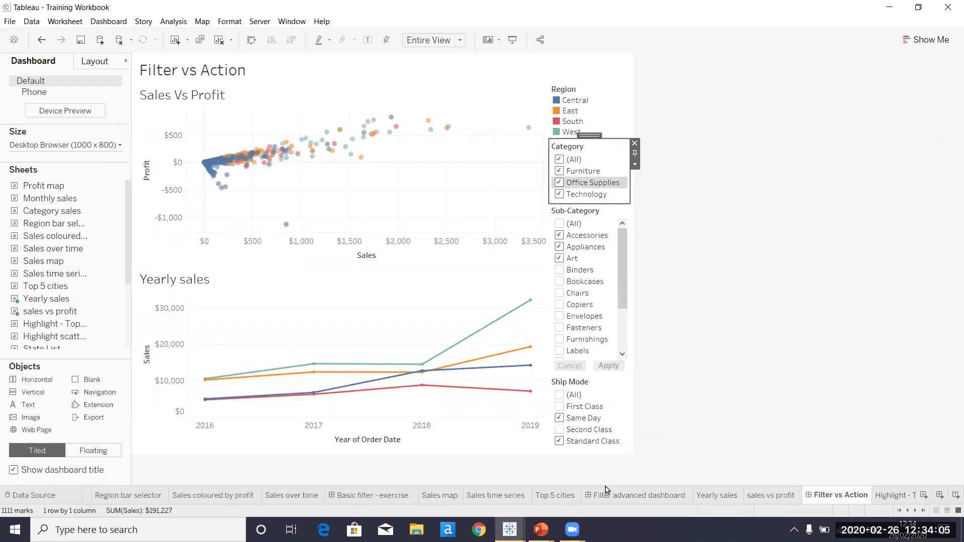
Step: Return to the Filter advanced dashboard and test selecting and clearing a state on the sales map
click(671, 497)
scroll(723, 345, up, 1)
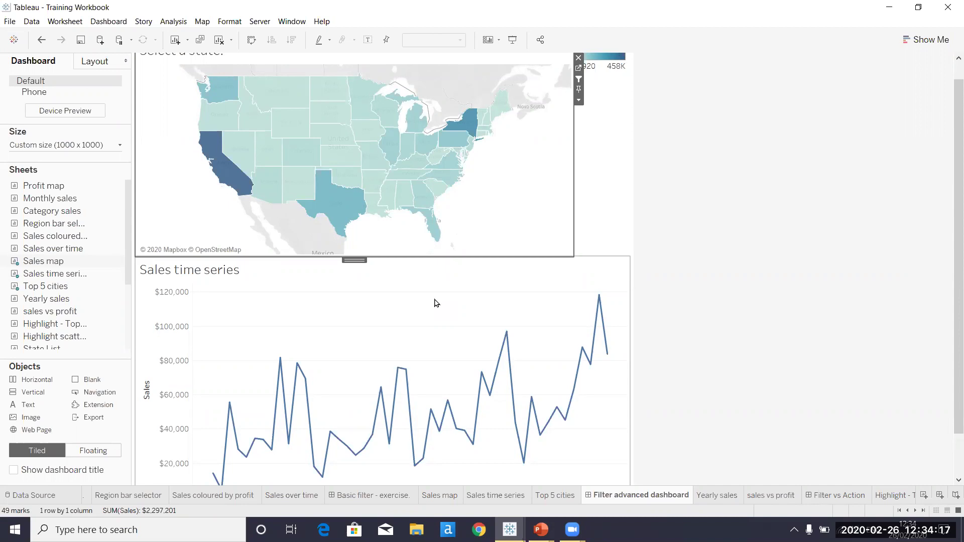
mouse_move(471, 425)
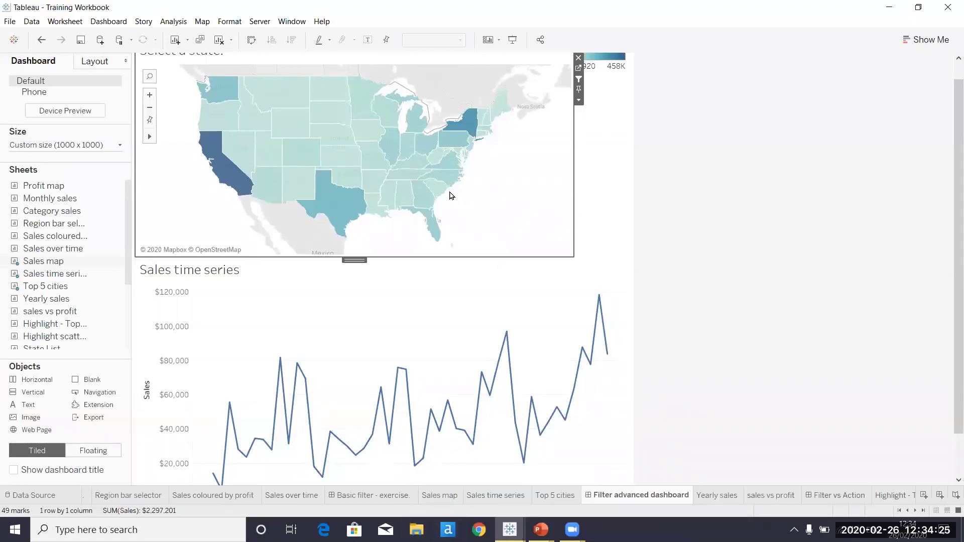
click(320, 208)
click(340, 172)
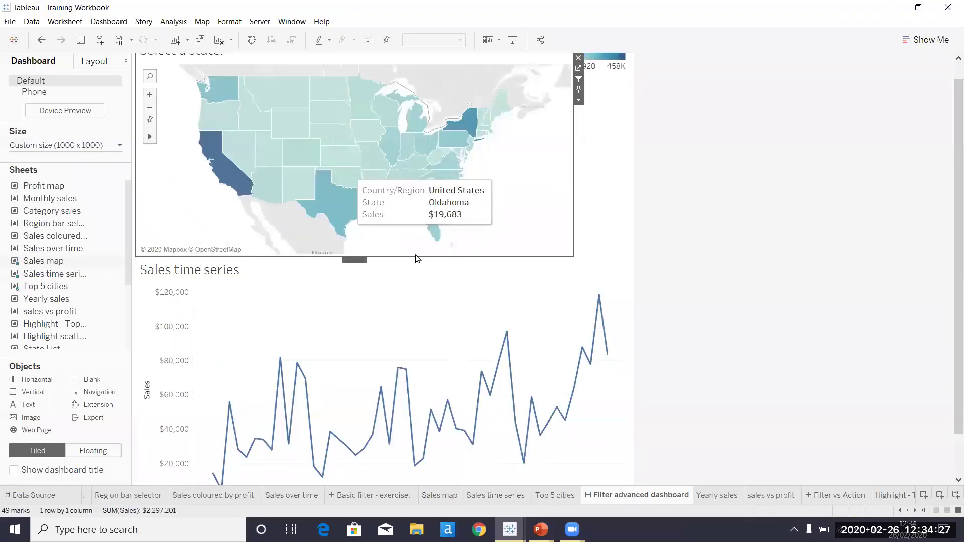
Step: Check the filters on the Top 5 cities, Sales time series and Sales map worksheets
click(554, 495)
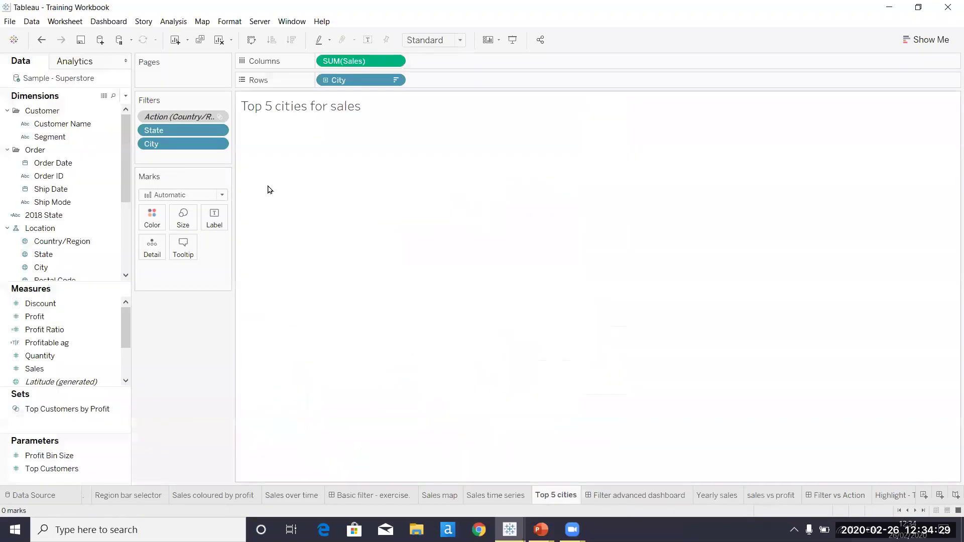
click(490, 496)
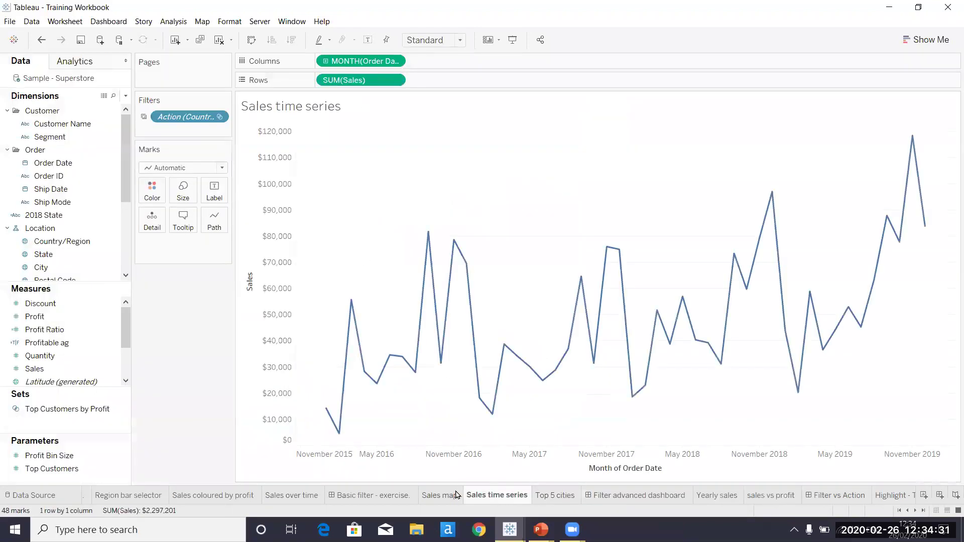
click(454, 495)
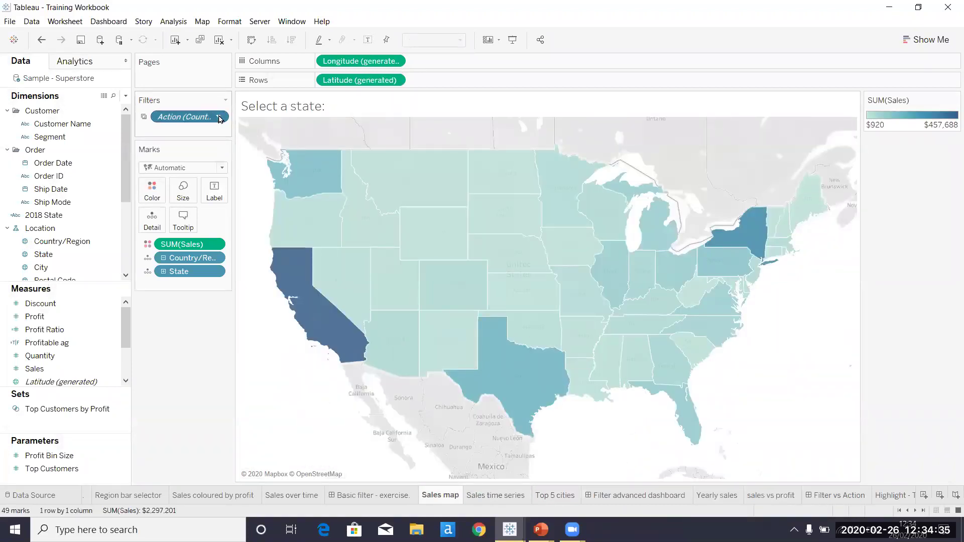
Step: Look at the action filter's options on the Sales map worksheet and widen the Filters shelf to fit its full name
click(218, 117)
click(188, 401)
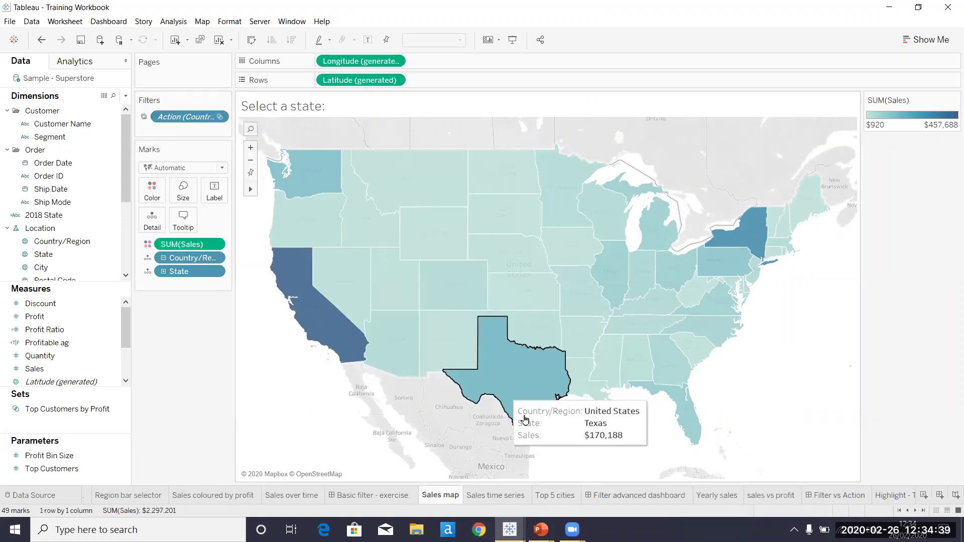
drag(232, 115, 301, 109)
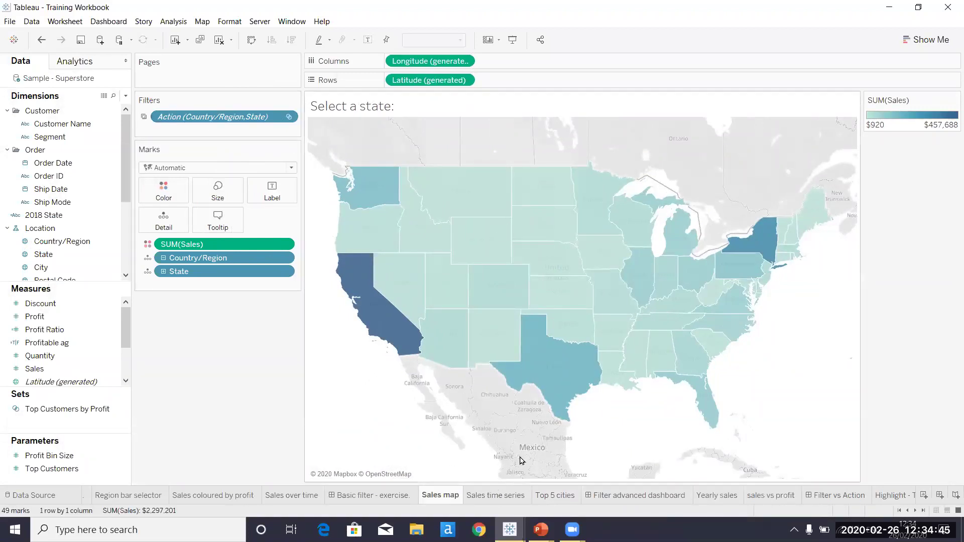
Step: Compare the action filters of the Sales time series and Sales map worksheets, and return to the Filter advanced dashboard
click(504, 496)
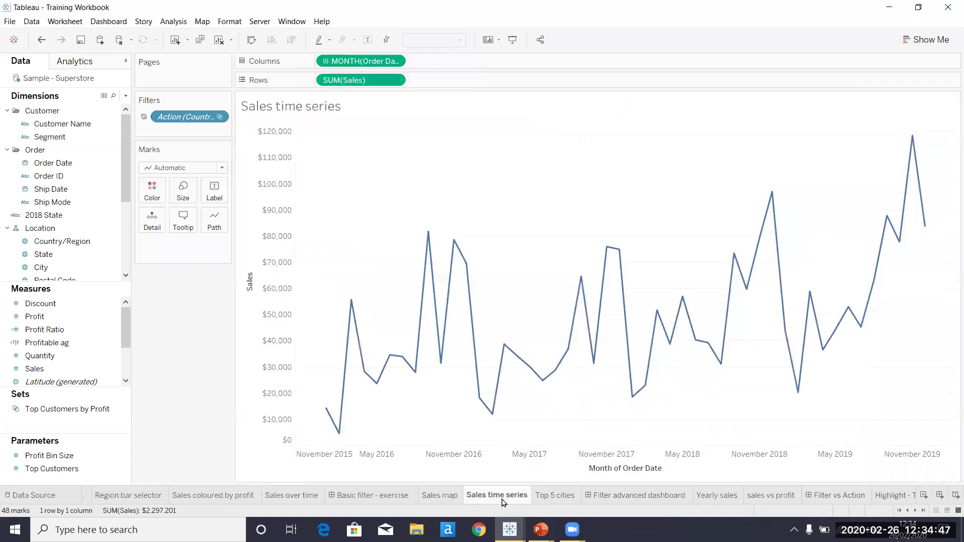
click(446, 495)
click(502, 497)
click(439, 495)
click(637, 496)
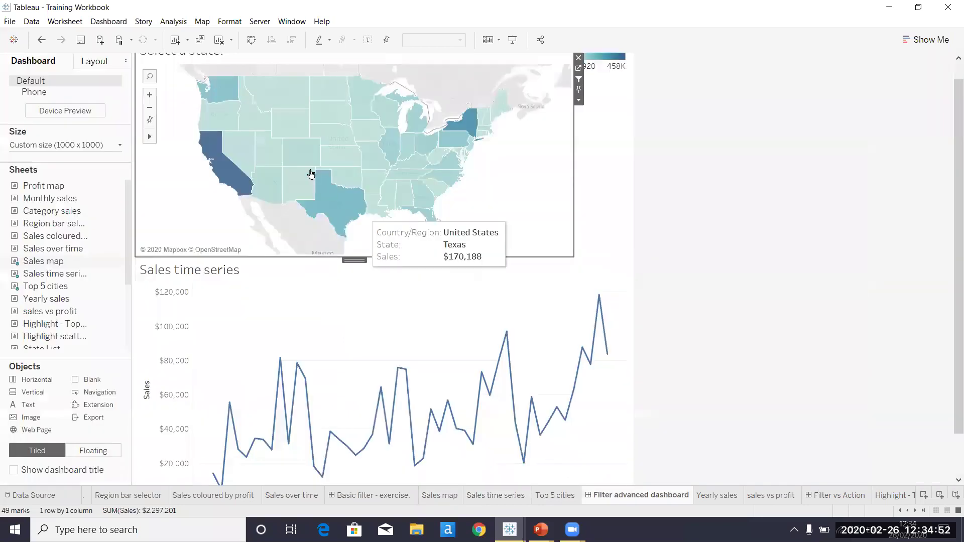
Step: Review the source sheets, target sheets and clearing behaviour of the dashboard's Map selector filter action
click(124, 22)
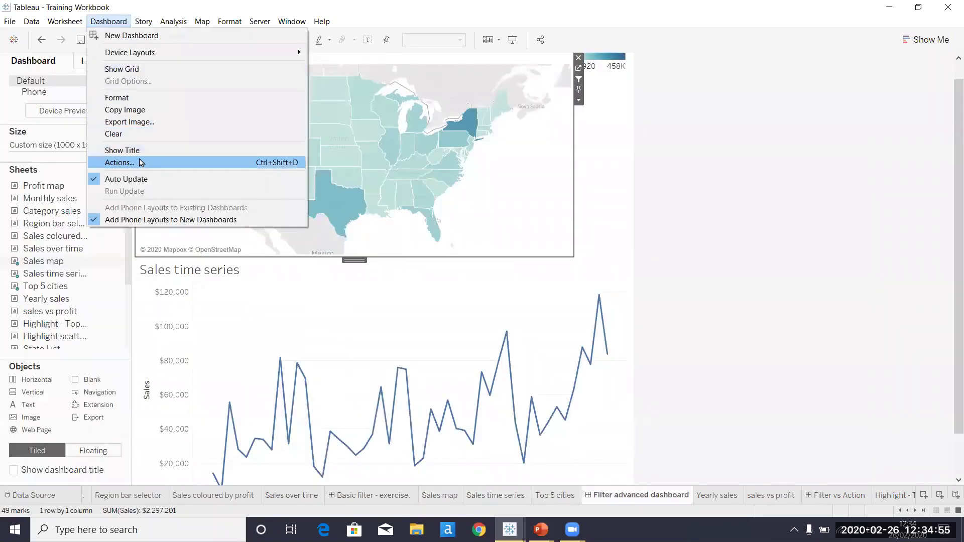
click(138, 163)
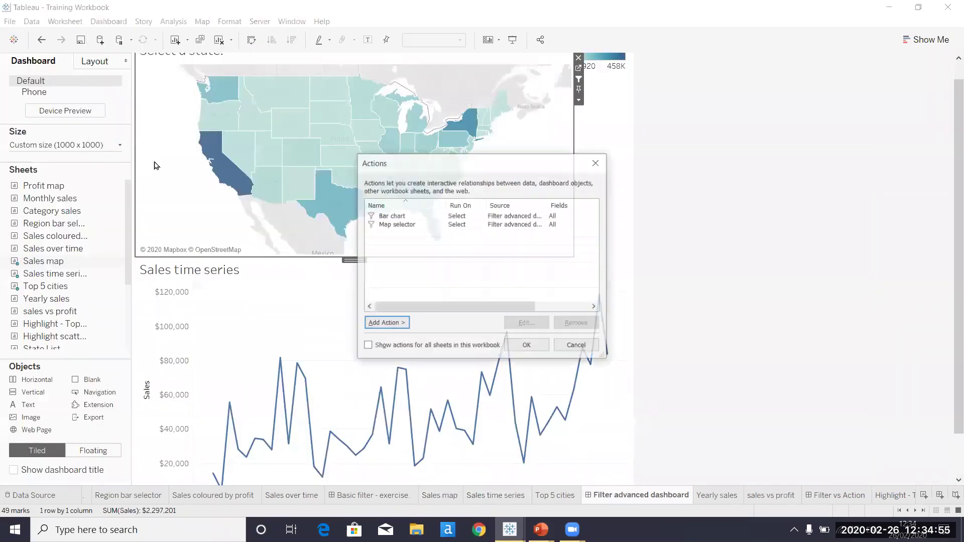
click(414, 225)
click(522, 321)
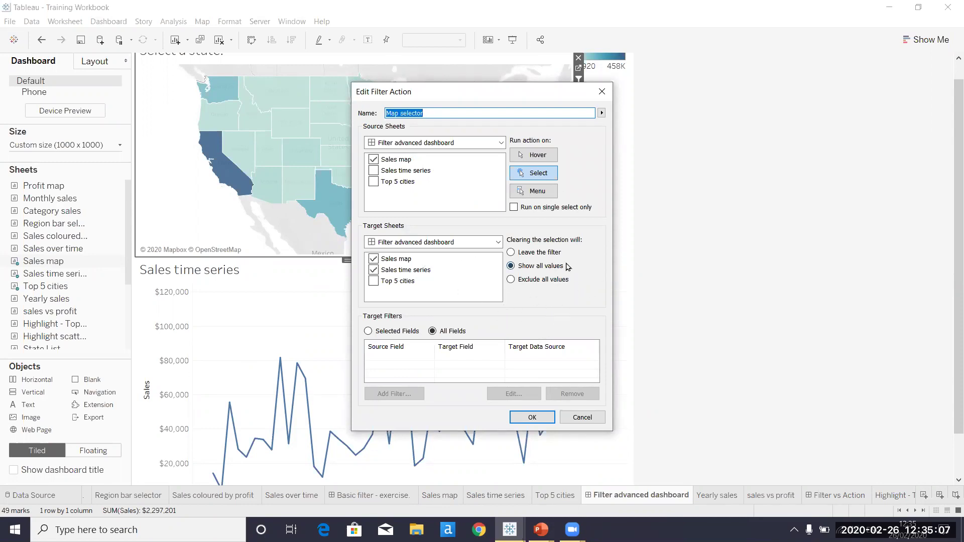
click(539, 420)
Step: Review the Bar chart filter action's target sheet and clearing behaviour, and close the dashboard actions
click(396, 216)
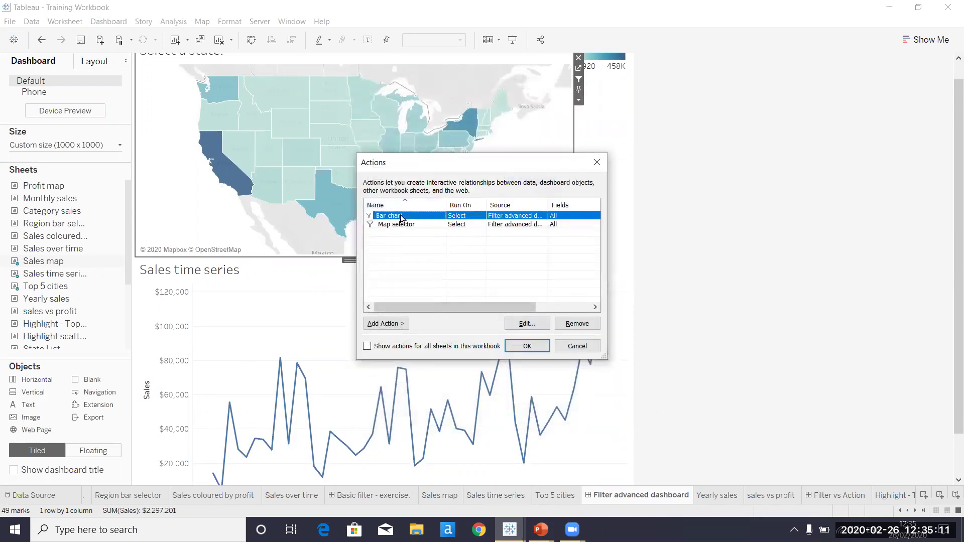
click(525, 323)
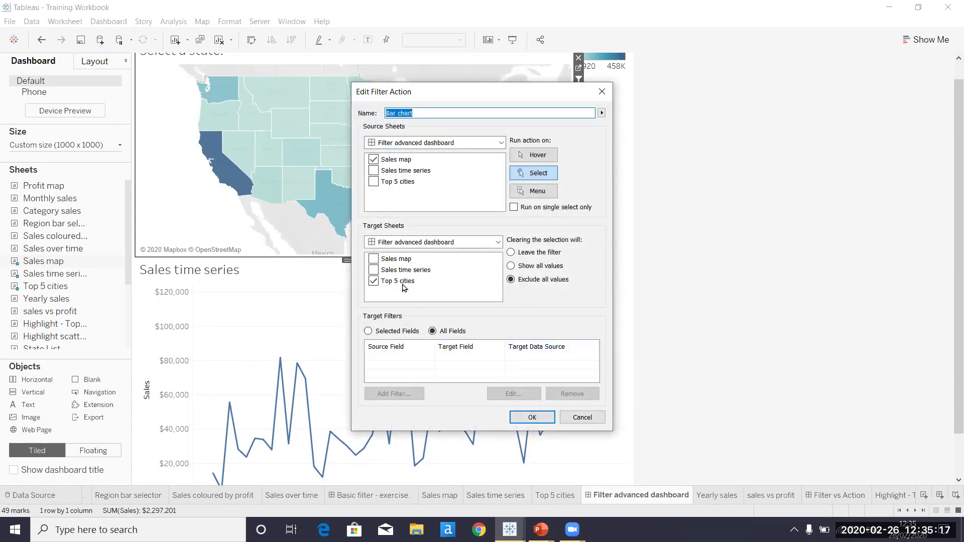
click(534, 418)
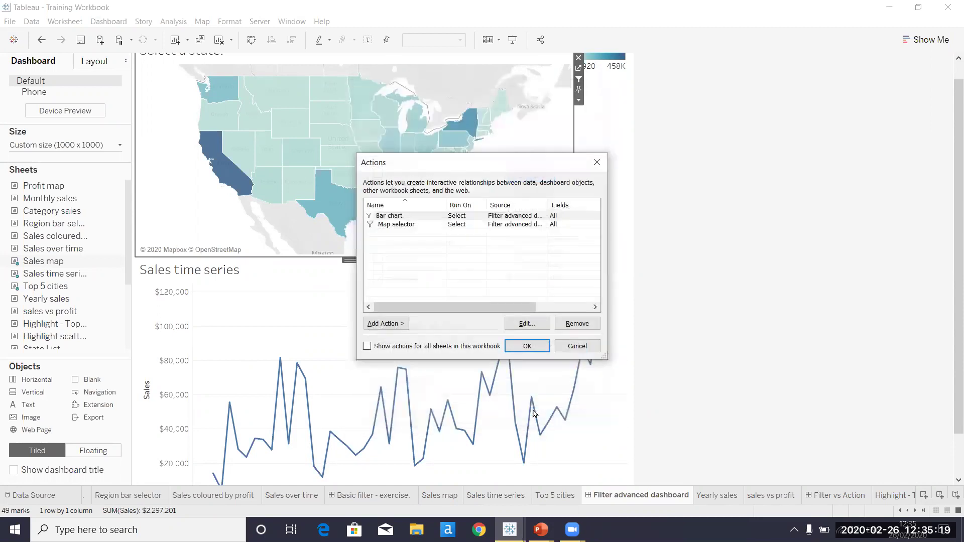
click(540, 346)
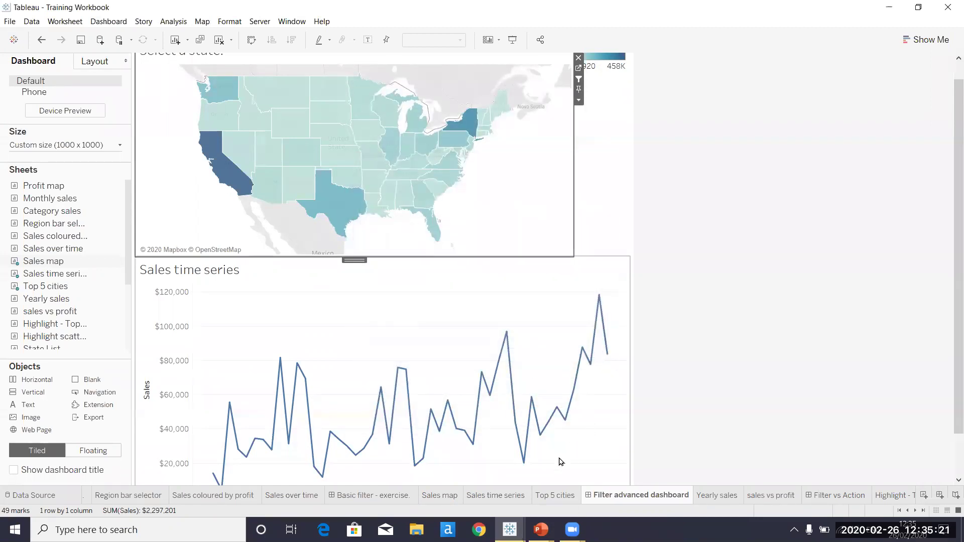
Step: Examine how the dashboard's filter actions appear on the Sales time series, Top 5 cities and Sales map worksheets
click(517, 495)
click(548, 496)
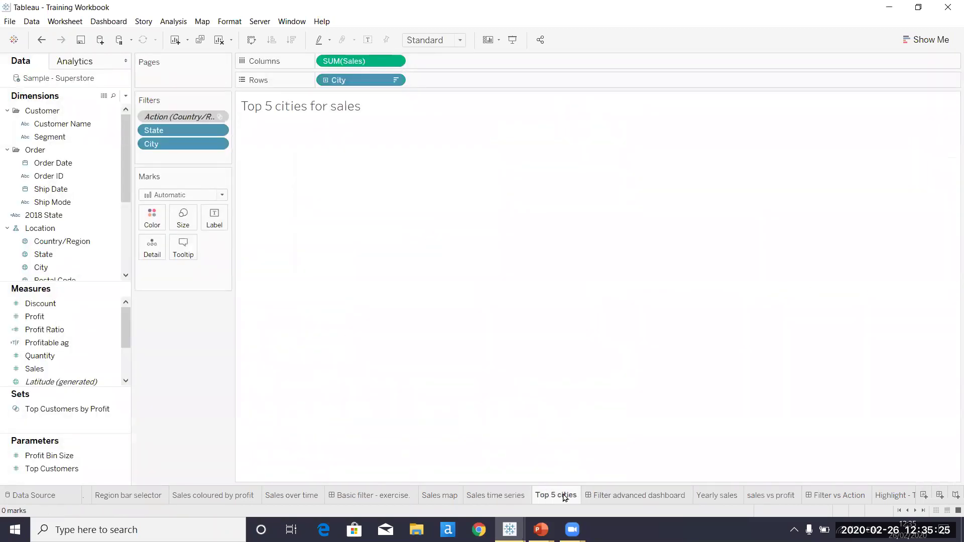
click(499, 495)
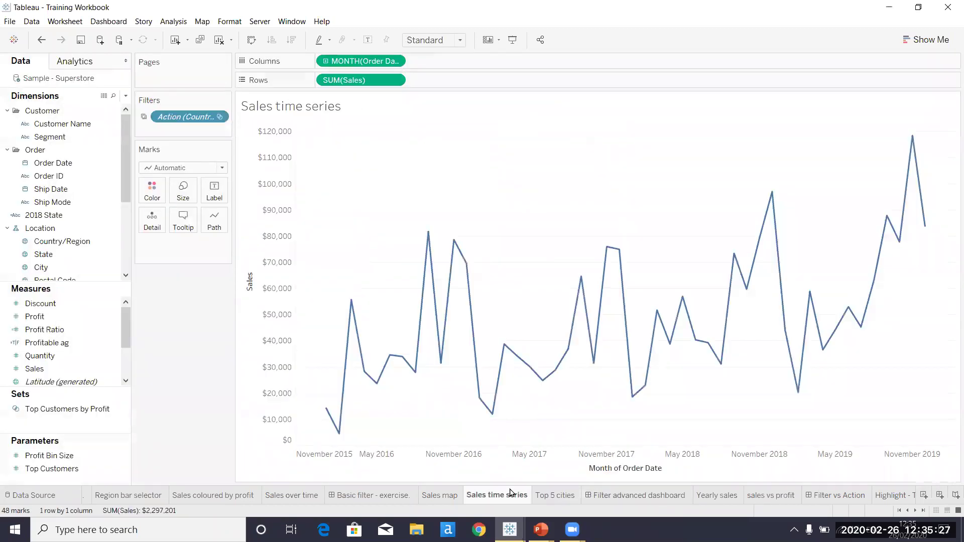
click(458, 495)
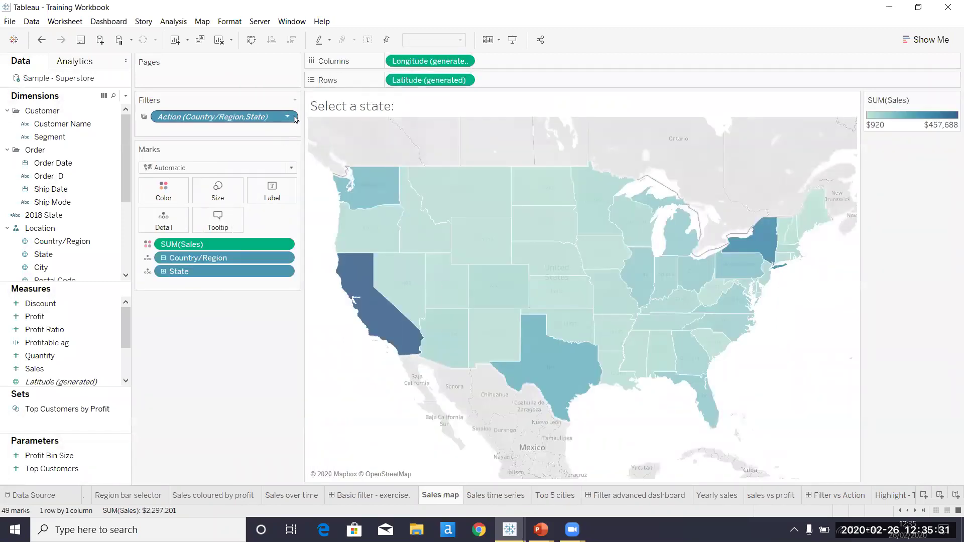
mouse_move(479, 500)
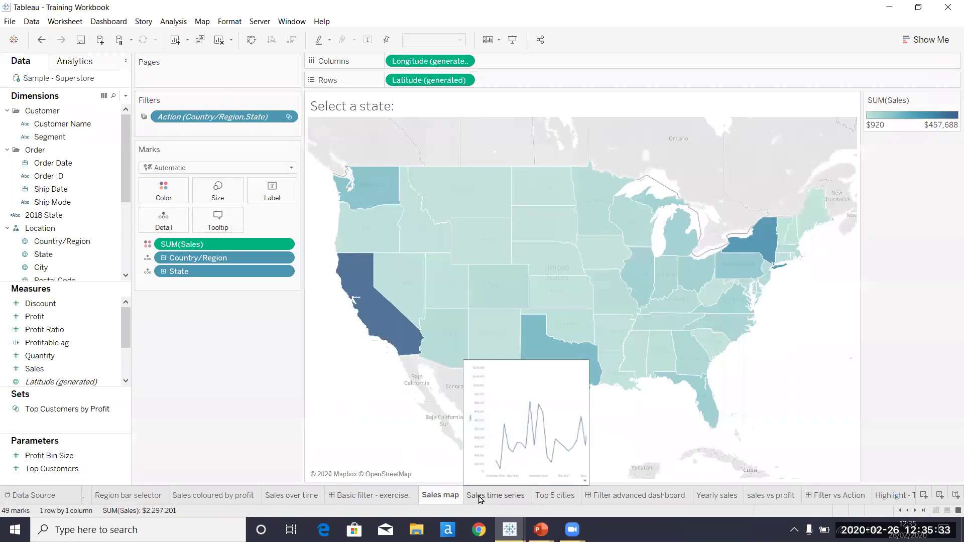
click(480, 496)
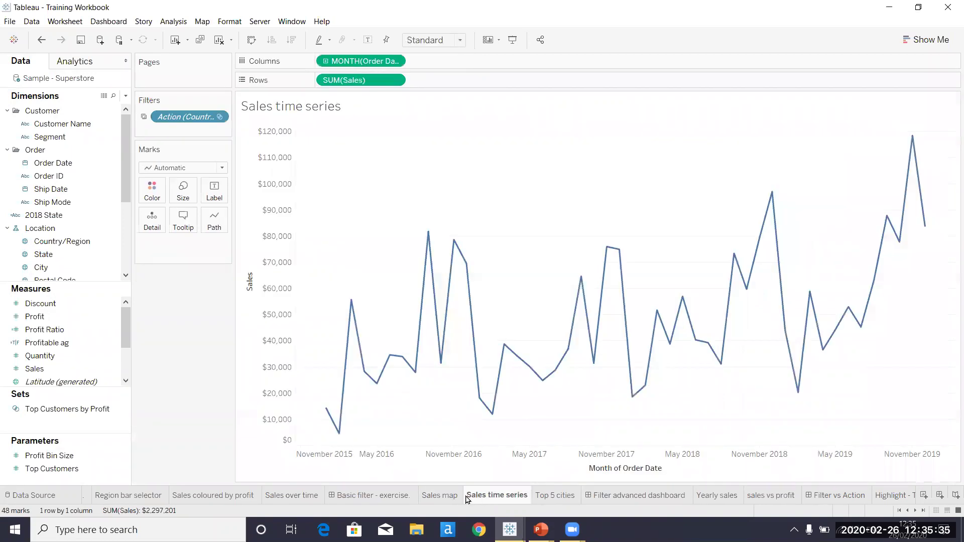
click(440, 495)
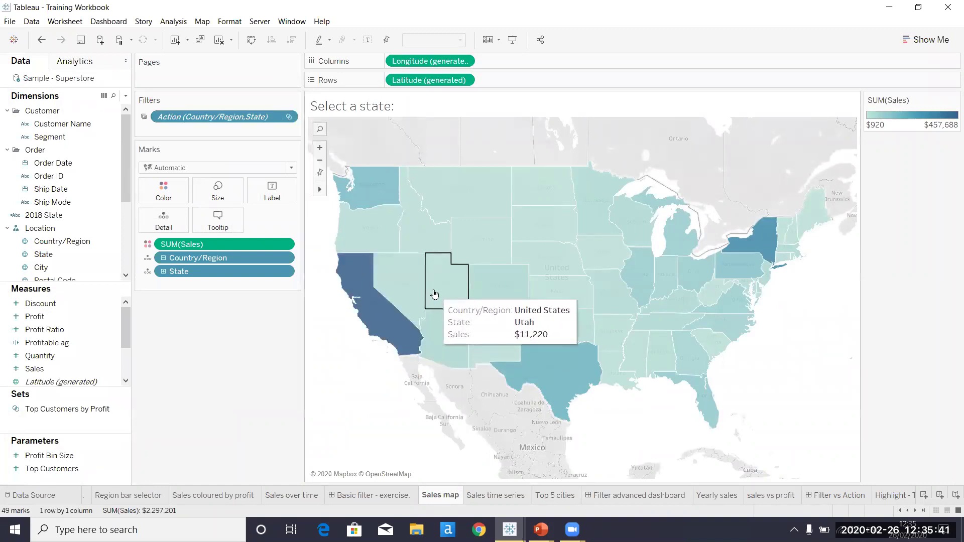
click(434, 293)
click(432, 291)
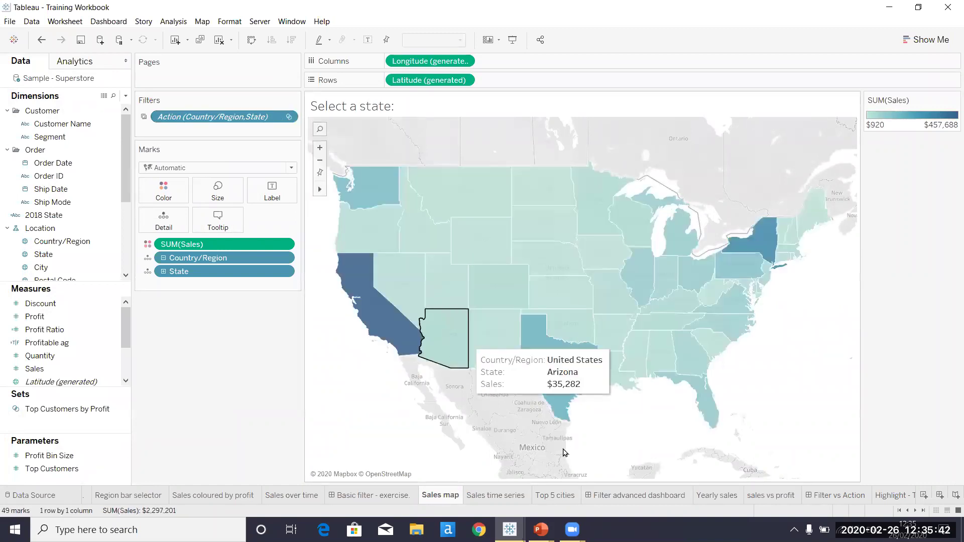
Step: Go back to the Filter advanced dashboard, test the map selection around Texas, and leave no state selected
click(622, 495)
click(347, 184)
click(347, 179)
mouse_move(346, 200)
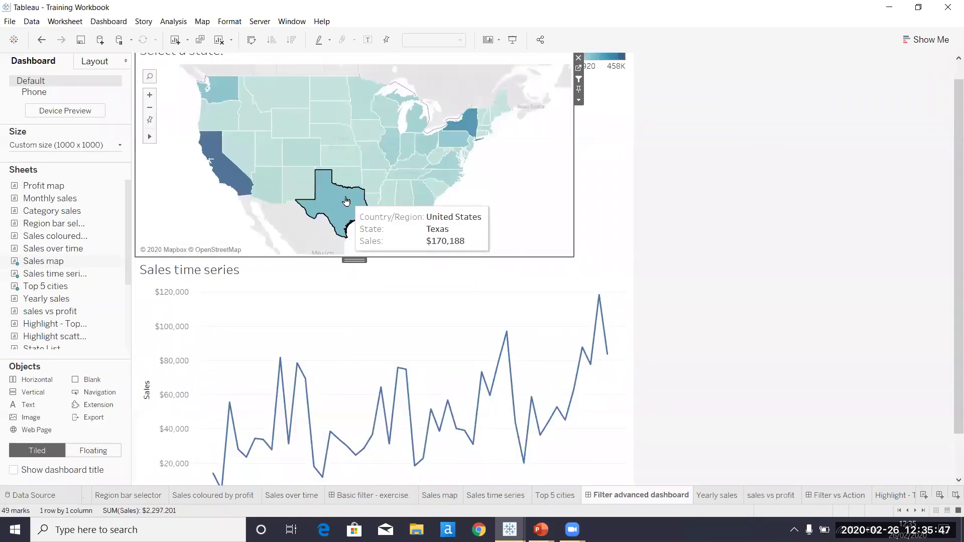
click(705, 66)
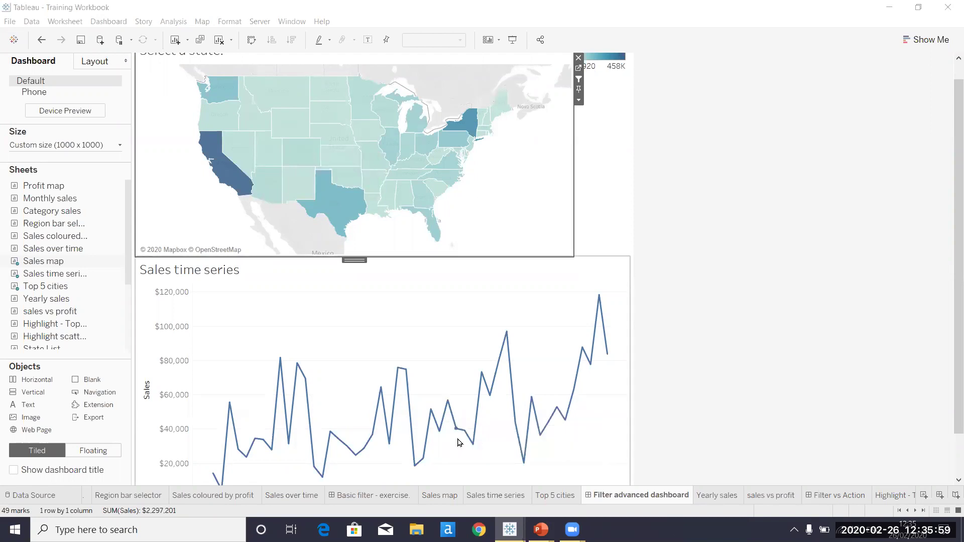
Step: View the Basic filter - exercise dashboard, and return to the Filter advanced dashboard to check the sales map's view controls
click(387, 494)
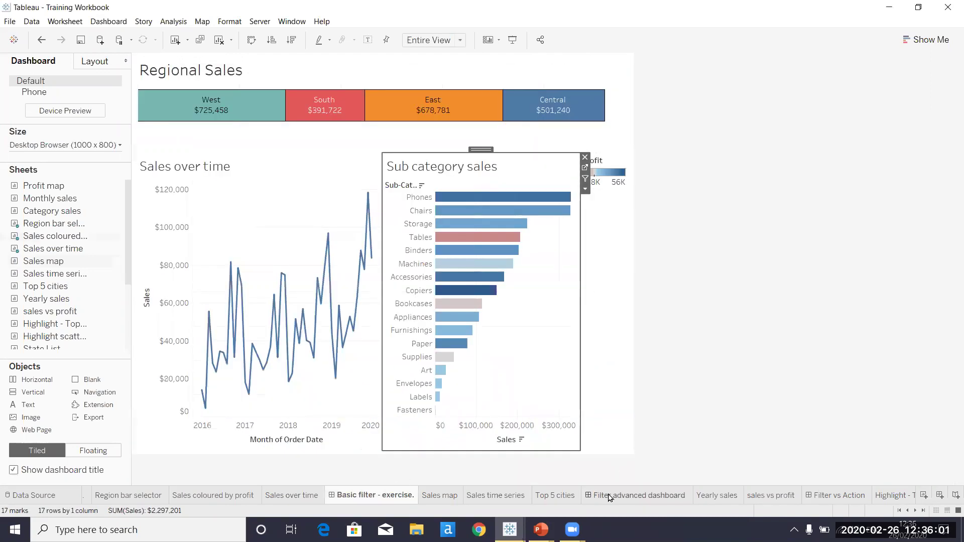
click(612, 496)
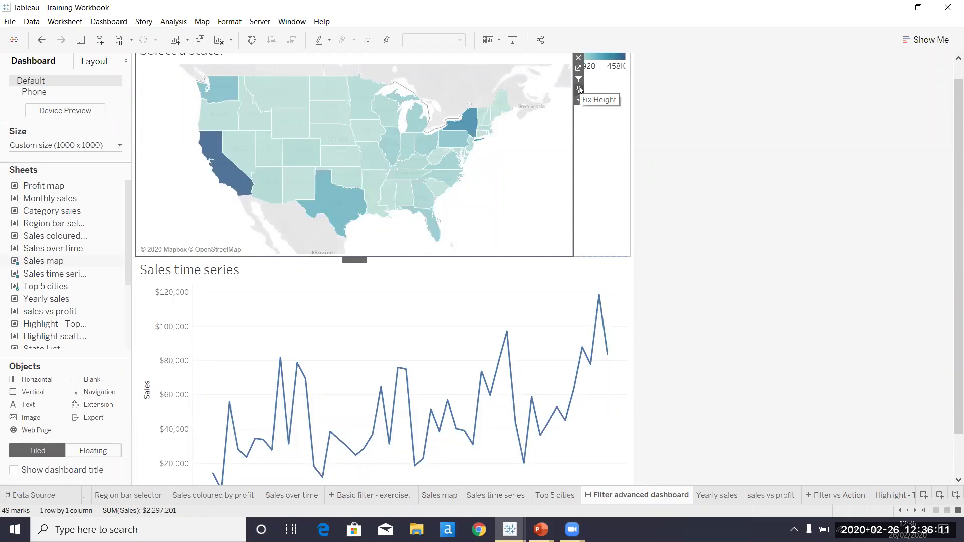
click(150, 121)
click(150, 120)
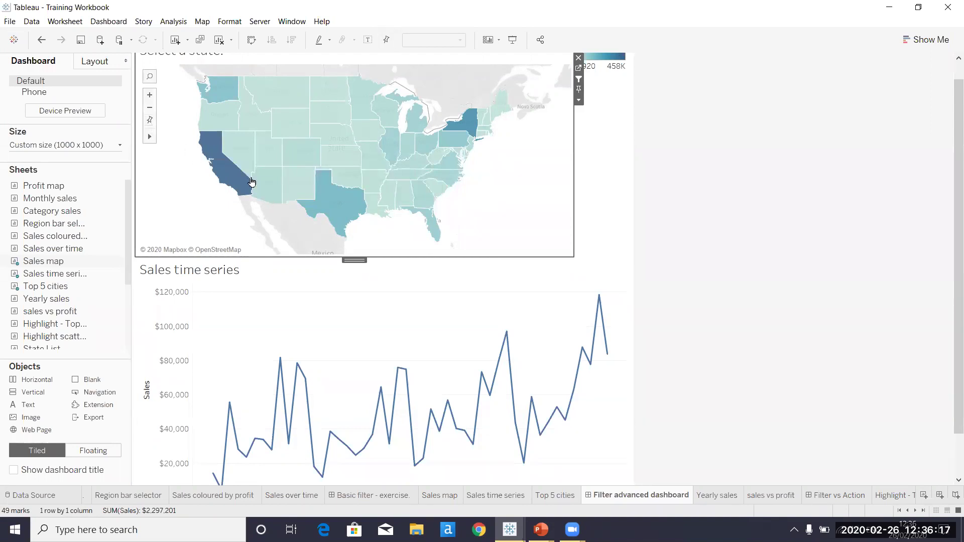
Step: View the filters on the Top 5 cities and Yearly sales worksheets, and reopen the Filter vs Action dashboard
click(569, 497)
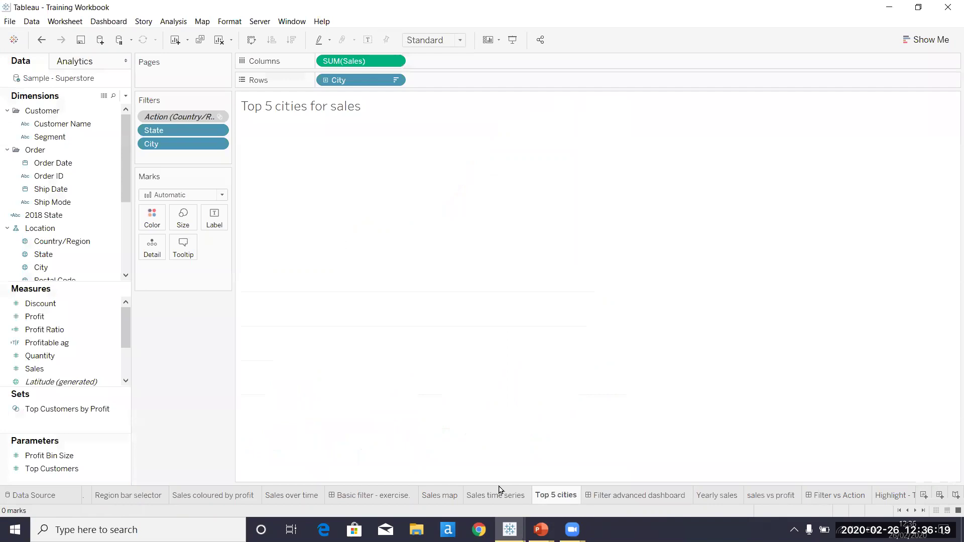
click(715, 497)
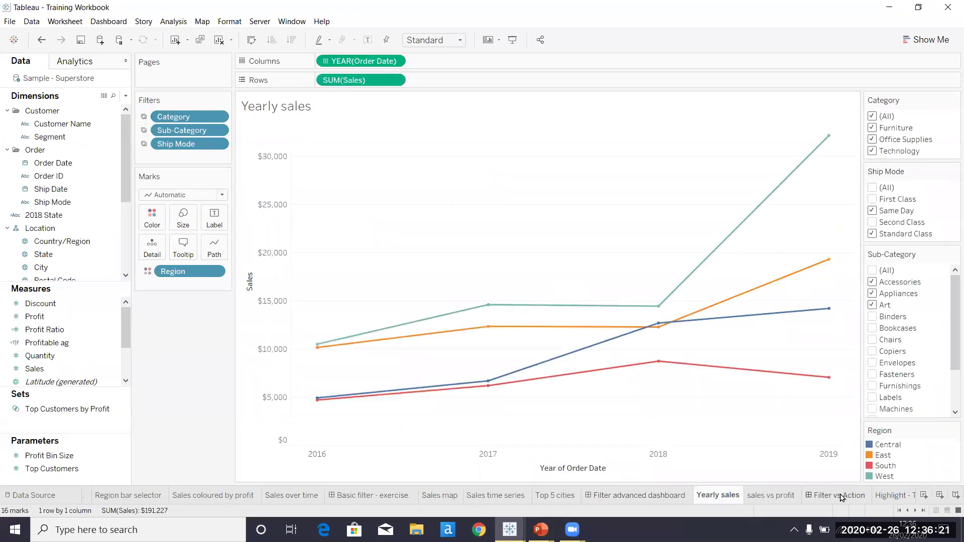
click(837, 495)
mouse_move(839, 496)
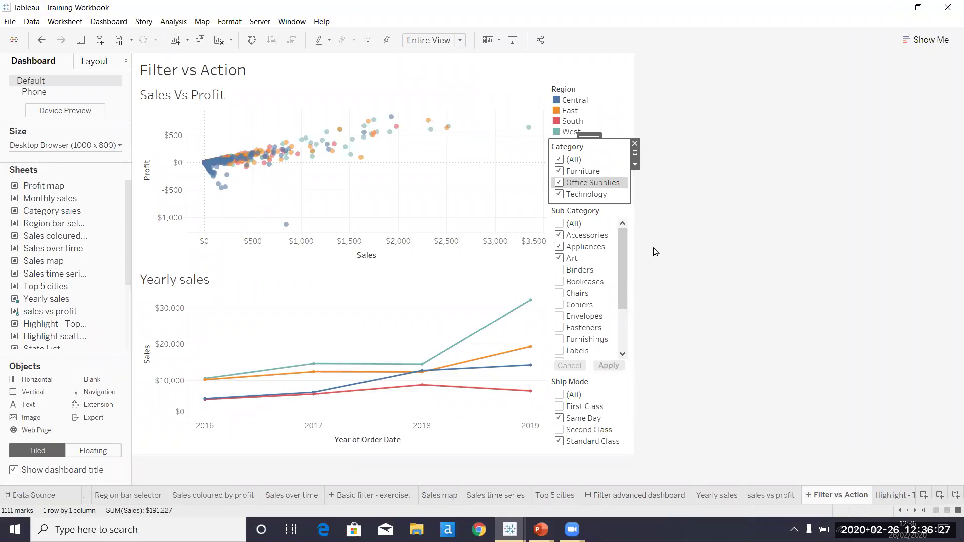
Step: Try selecting all sub-categories without applying them, and limit the Category filter to Office Supplies only
mouse_move(625, 264)
mouse_down()
mouse_move(626, 293)
mouse_move(626, 269)
mouse_up()
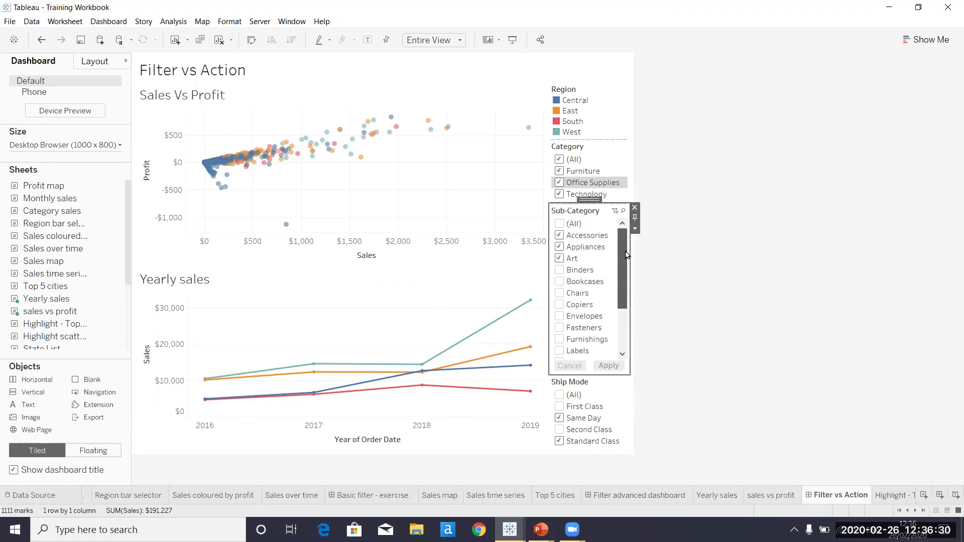
click(559, 223)
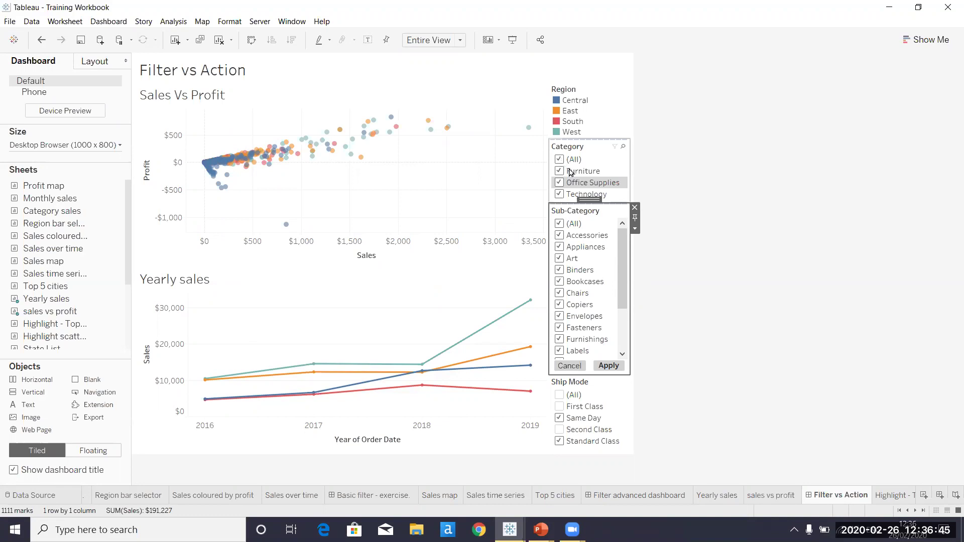
click(598, 147)
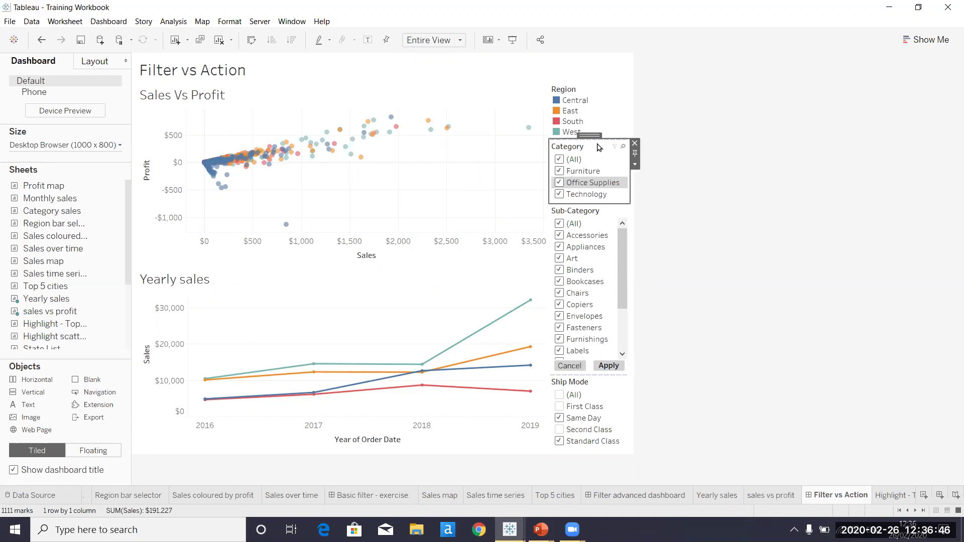
click(559, 160)
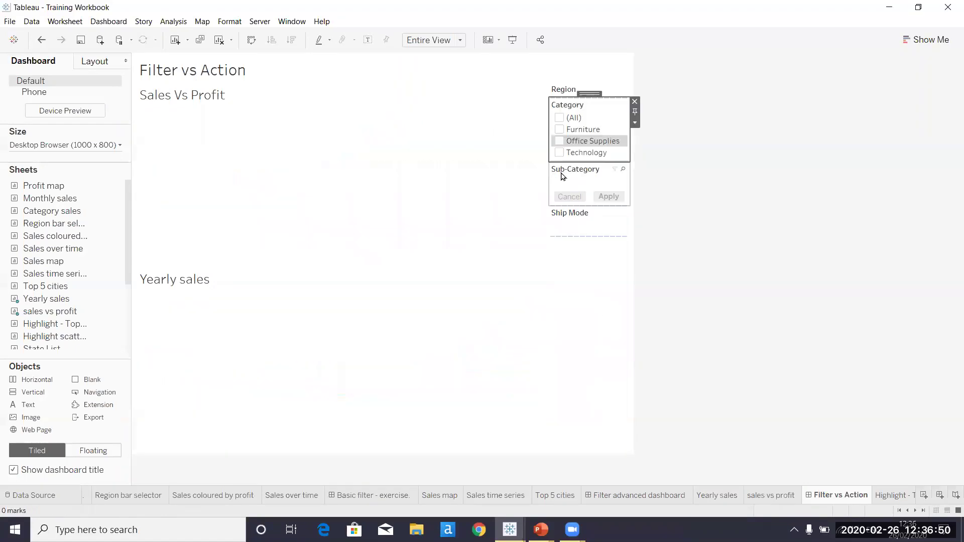
click(559, 141)
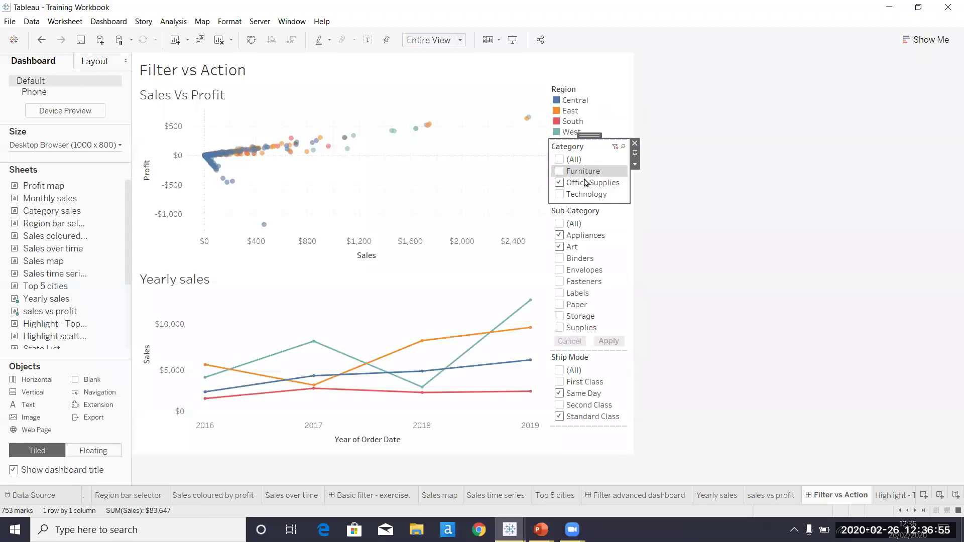
Step: Try ticking Binders and Envelopes in the Sub-Category filter without applying them, and restore all categories in the Category filter
click(559, 270)
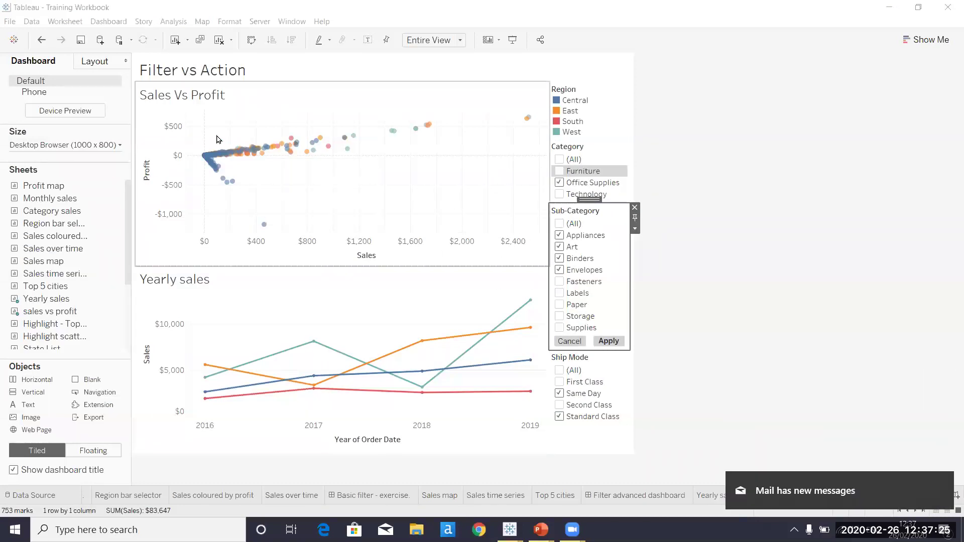
click(560, 224)
click(558, 159)
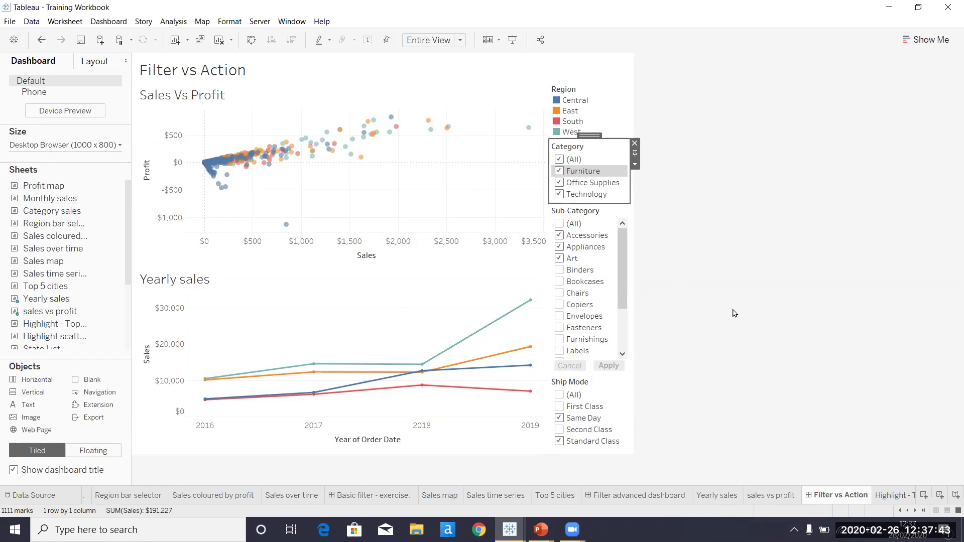
Step: View the Highlight - Top customers worksheet, and open the Highlight Dashboard with its customer list at the top
click(889, 496)
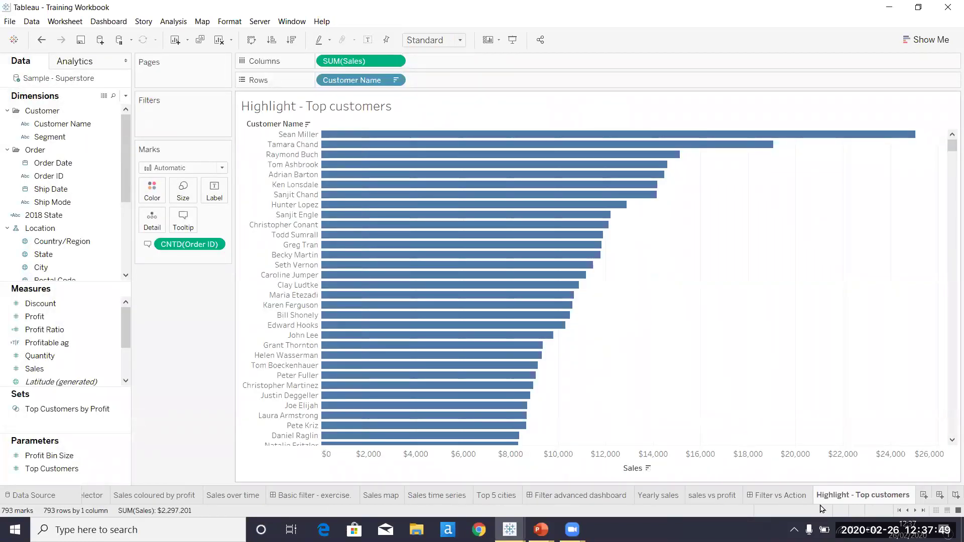
click(916, 510)
click(916, 511)
click(916, 511)
click(897, 497)
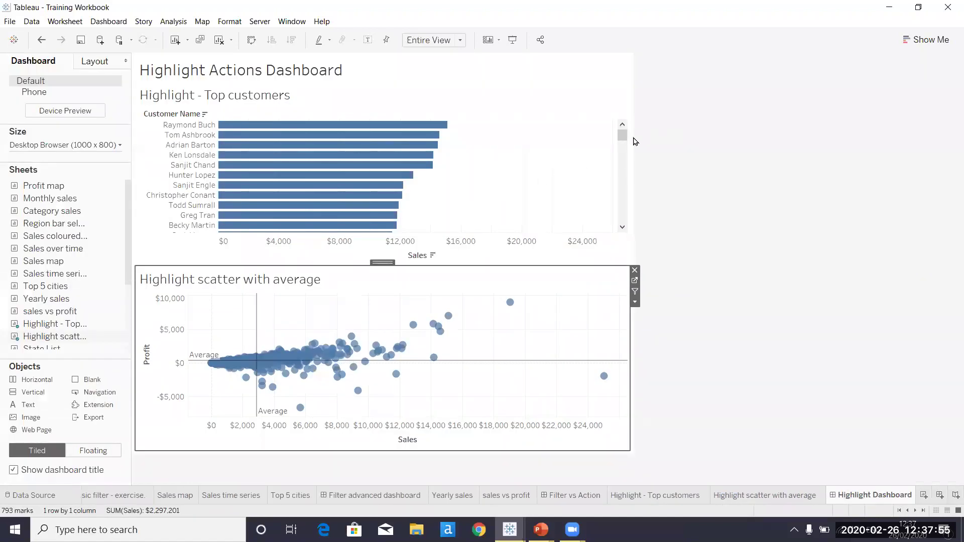
click(622, 126)
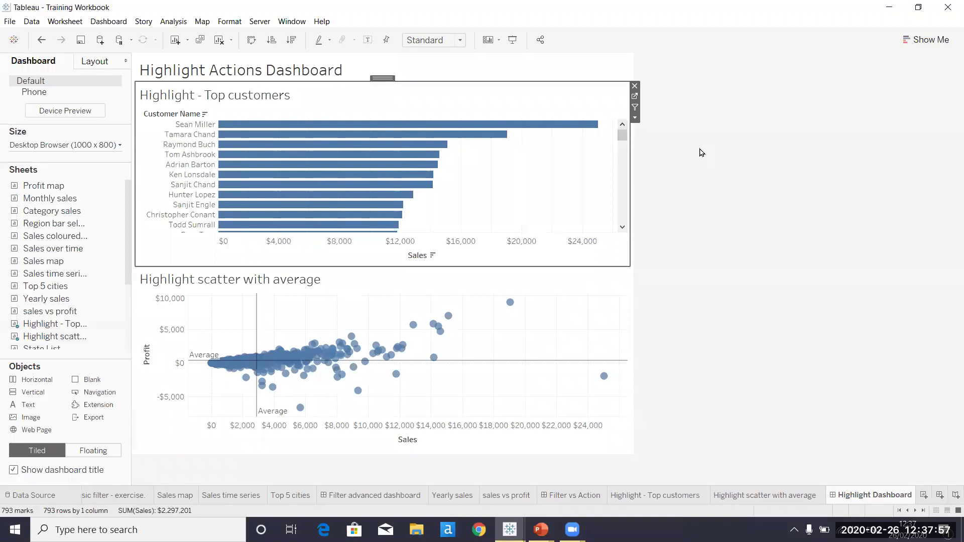
Step: Test the highlight action by selecting single and multiple customer bars in Highlight - Top customers, and leave none selected
click(531, 124)
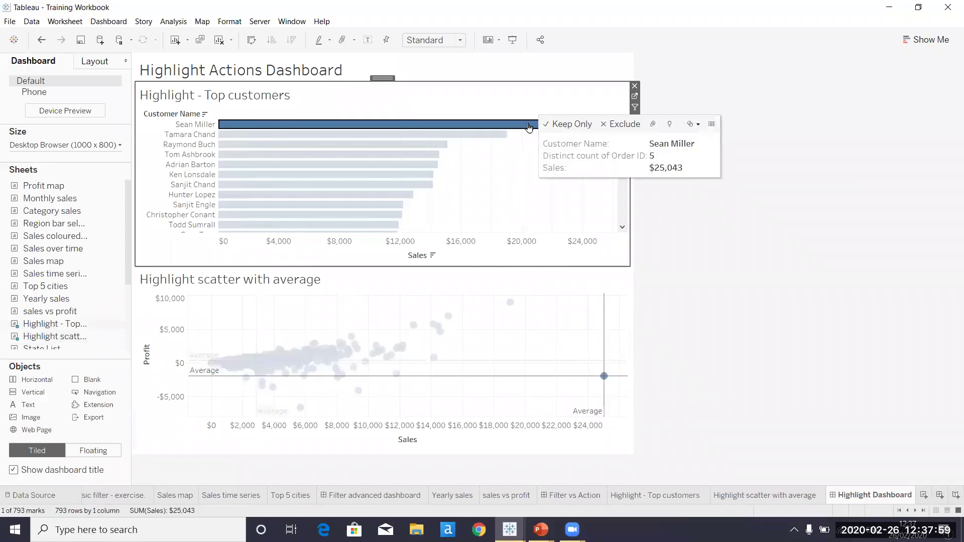
click(421, 135)
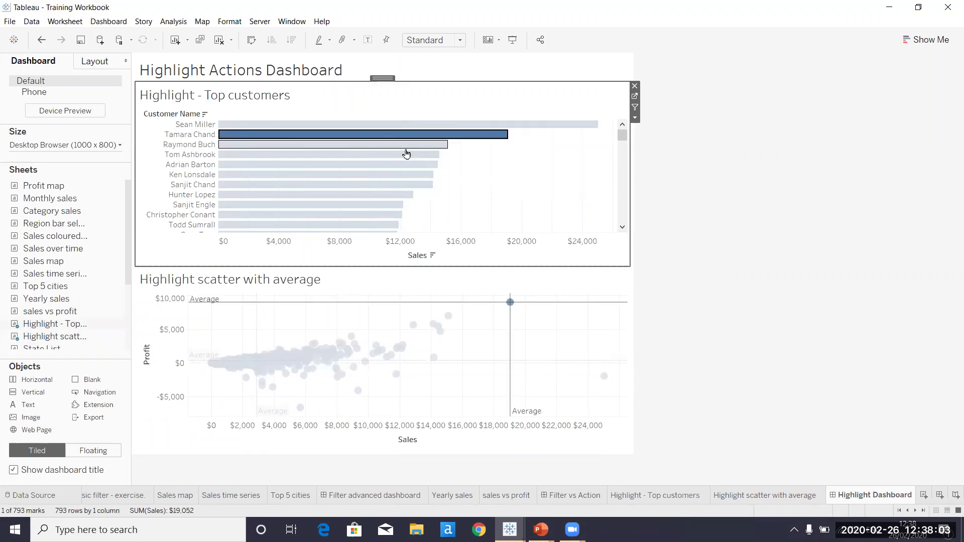
click(398, 154)
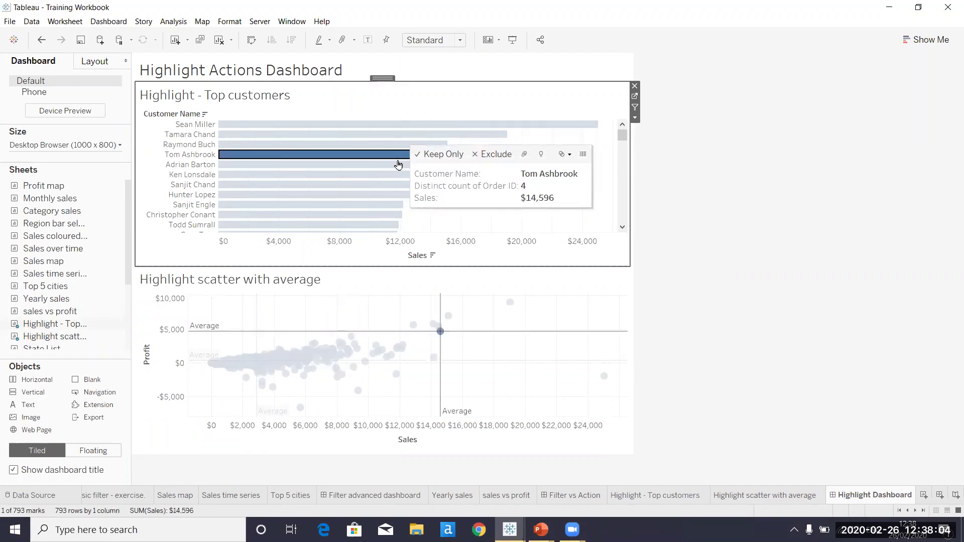
click(528, 146)
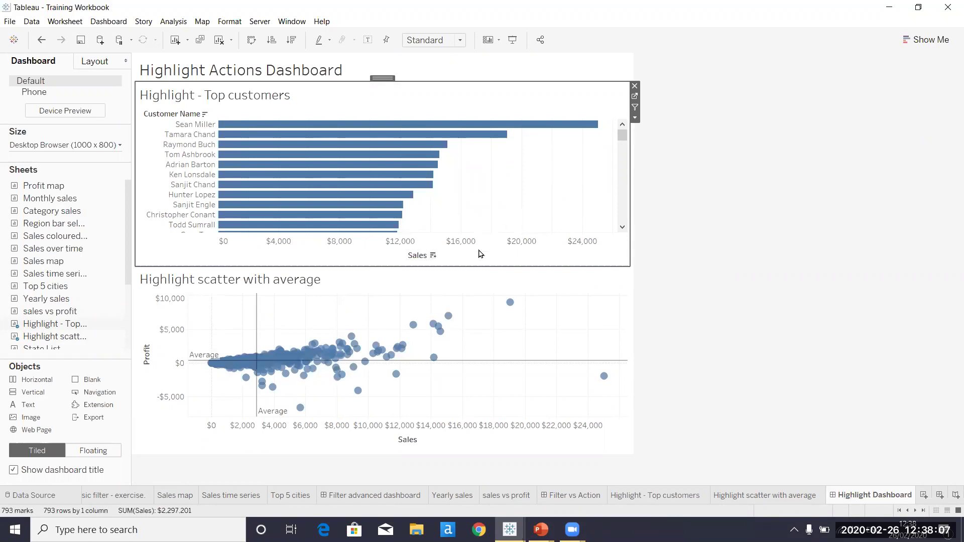
click(338, 127)
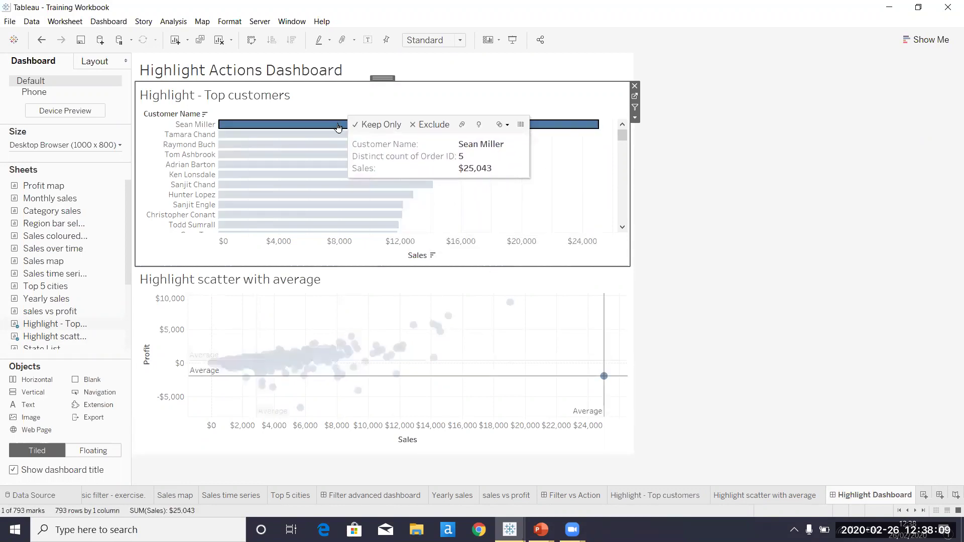
click(290, 147)
click(286, 146)
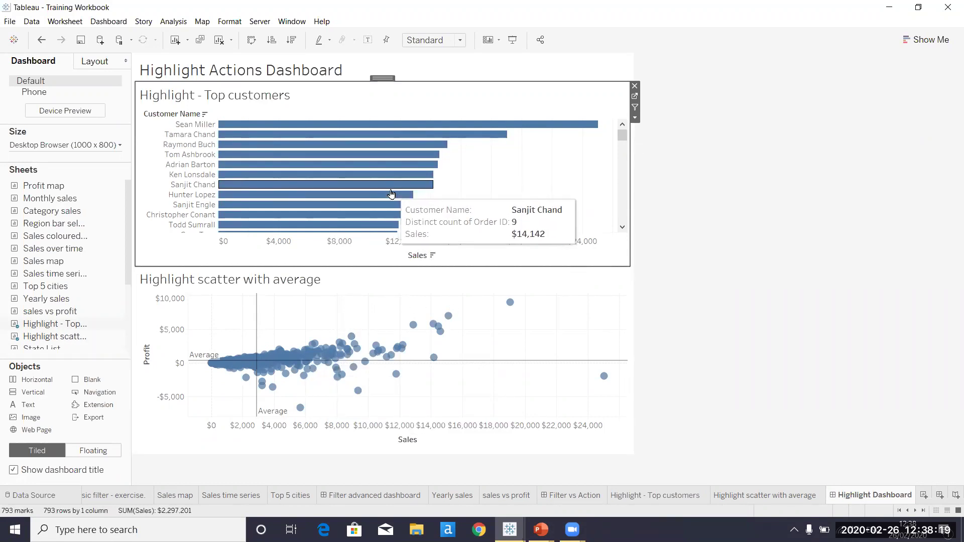
click(383, 165)
click(383, 165)
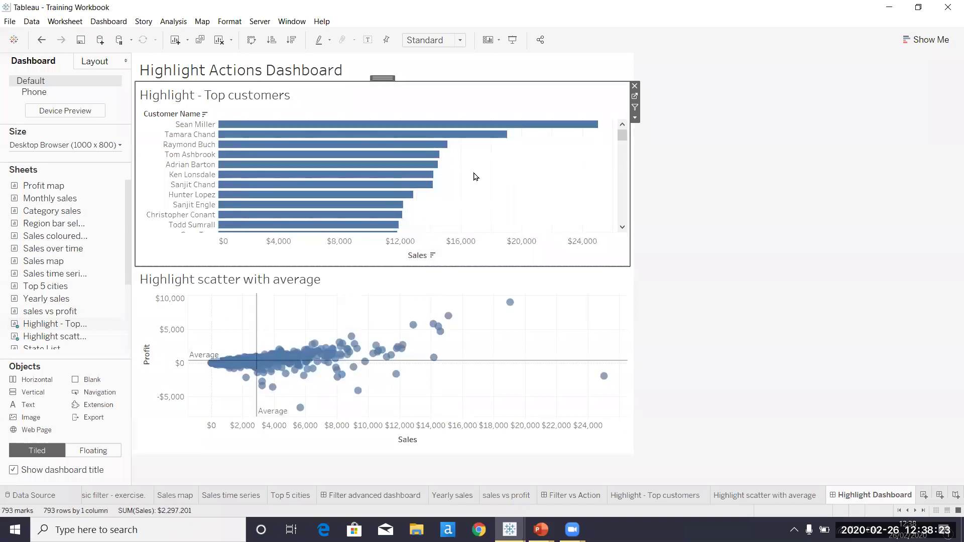
drag(450, 177, 431, 128)
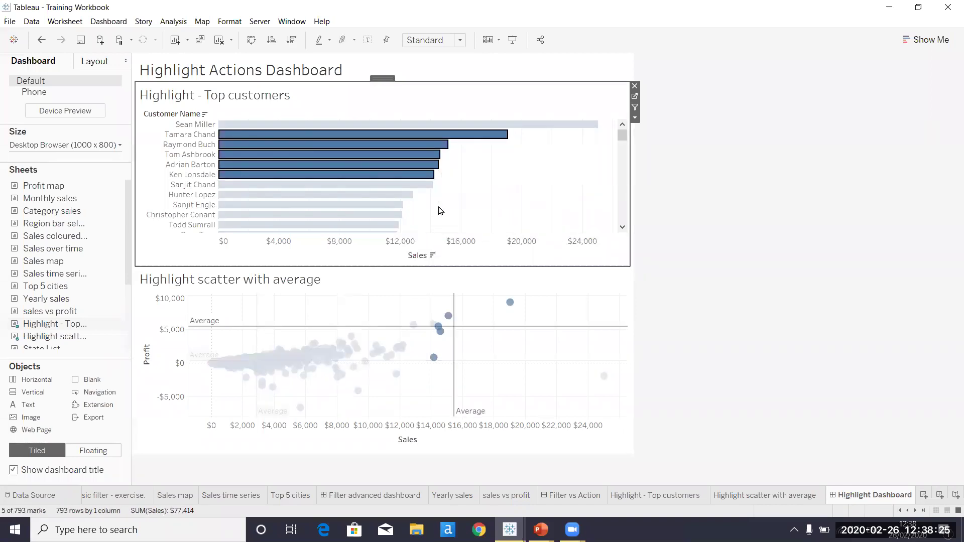
click(462, 192)
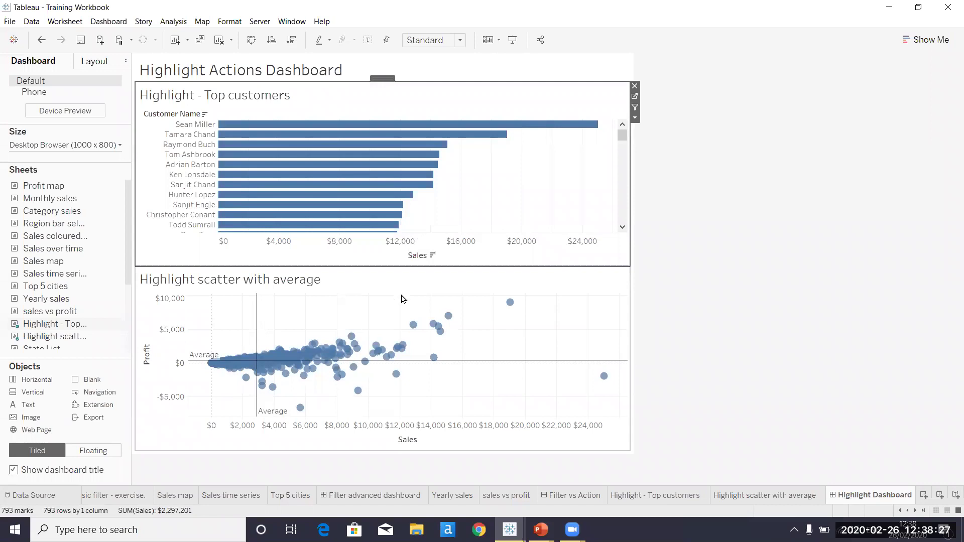
Step: Test the highlight action from the scatter plot with the high-profit group and the highest-sales point, and clear the selection
drag(402, 300, 539, 341)
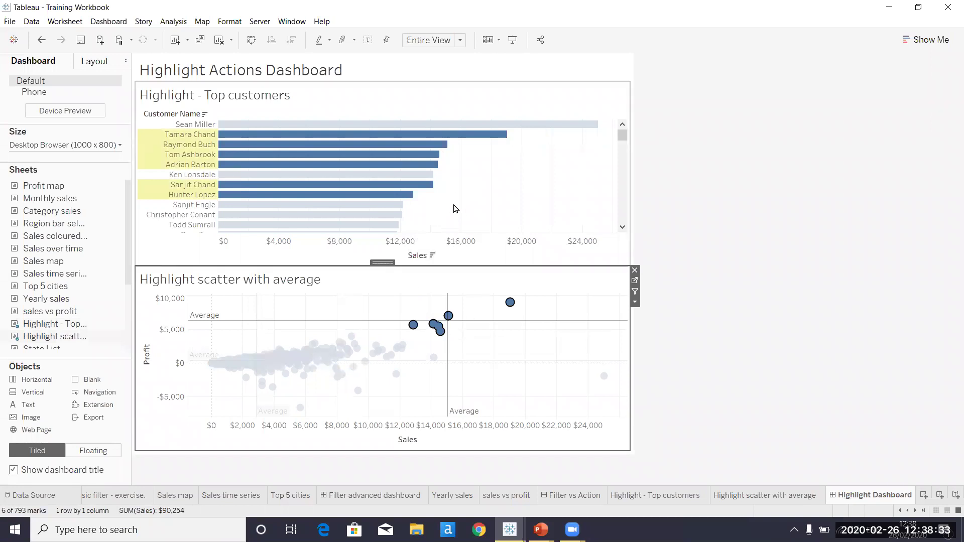
click(514, 378)
drag(570, 370, 629, 387)
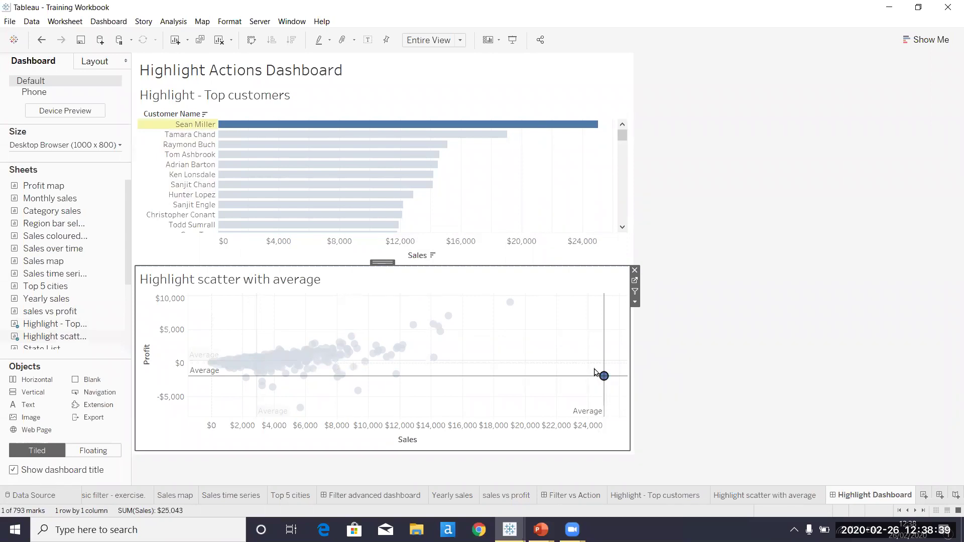
click(651, 340)
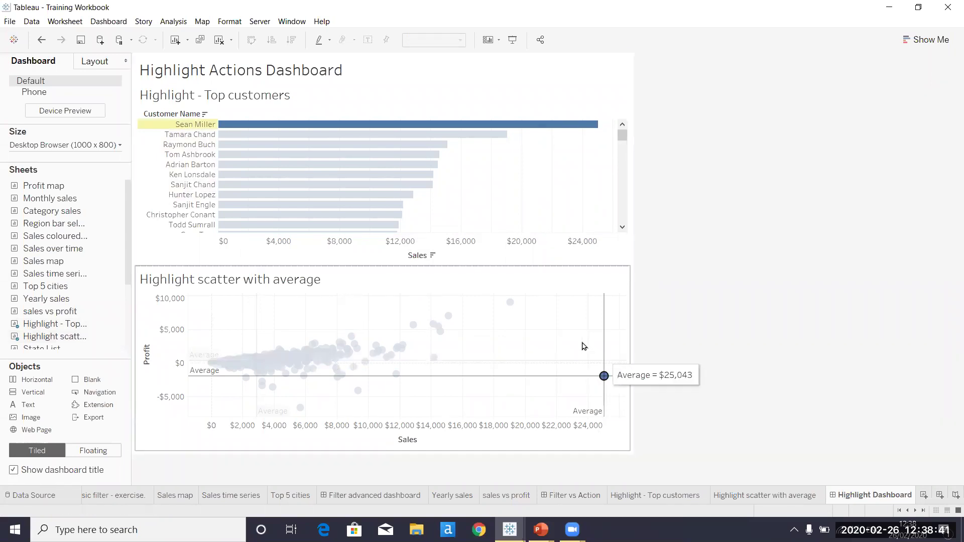
click(584, 344)
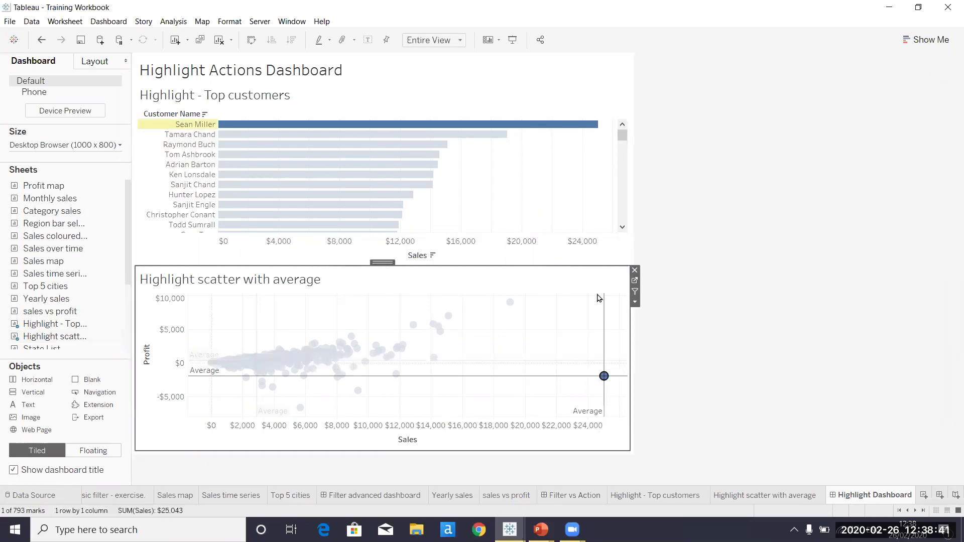
click(603, 376)
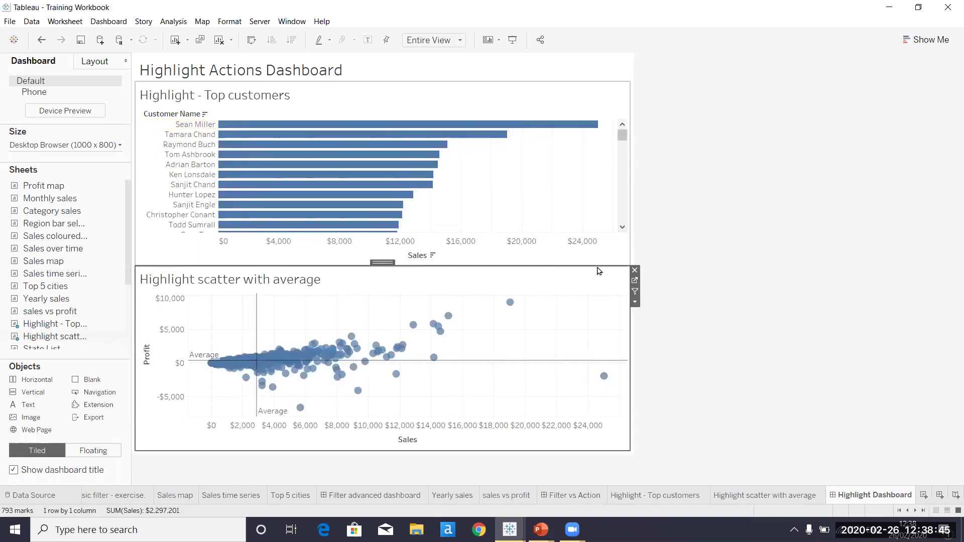
Step: Switch to the Book1 workbook and add a new worksheet after Dashboard 2
click(914, 510)
click(914, 510)
click(915, 510)
click(914, 510)
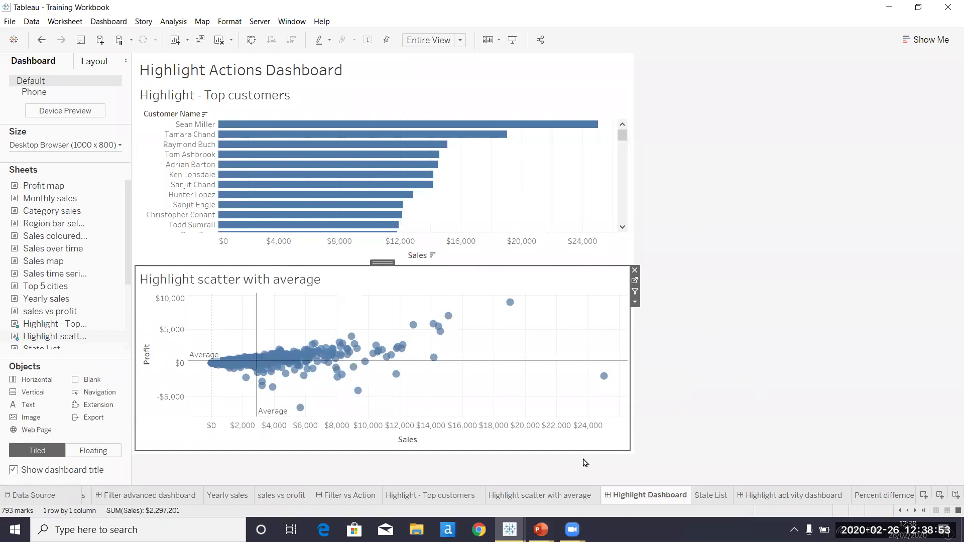
click(510, 529)
click(577, 488)
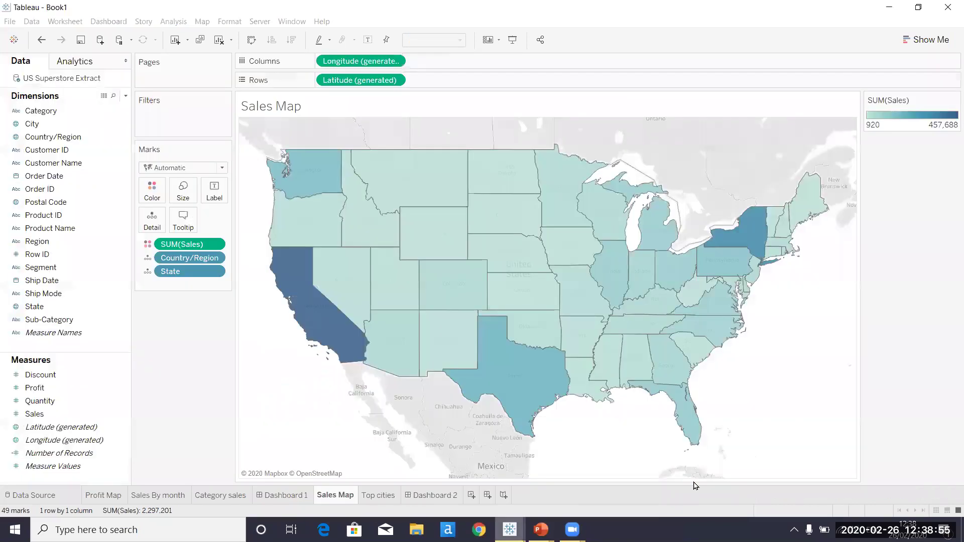
click(472, 495)
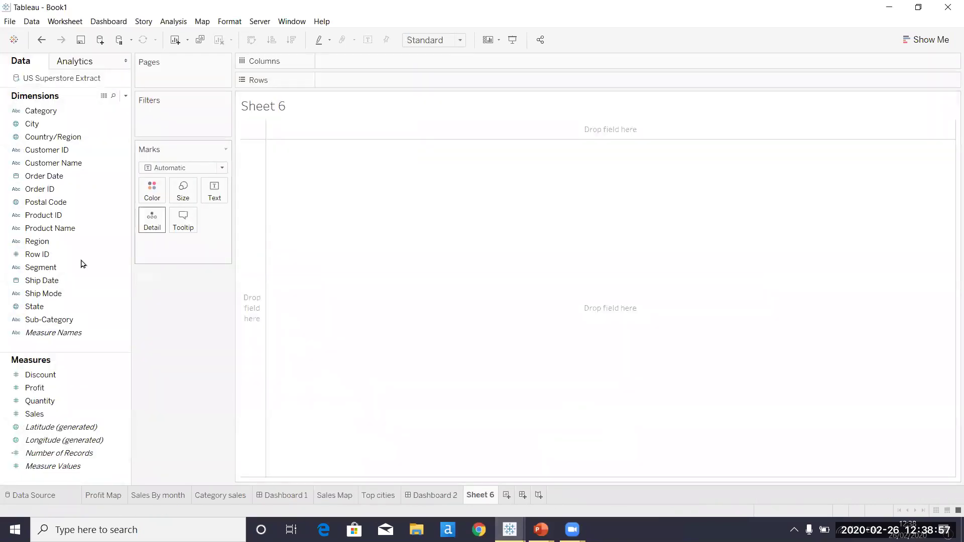
Step: Build a horizontal bar chart of Sales by Customer Name with all members included, sorted in descending order of sales
drag(55, 162, 359, 88)
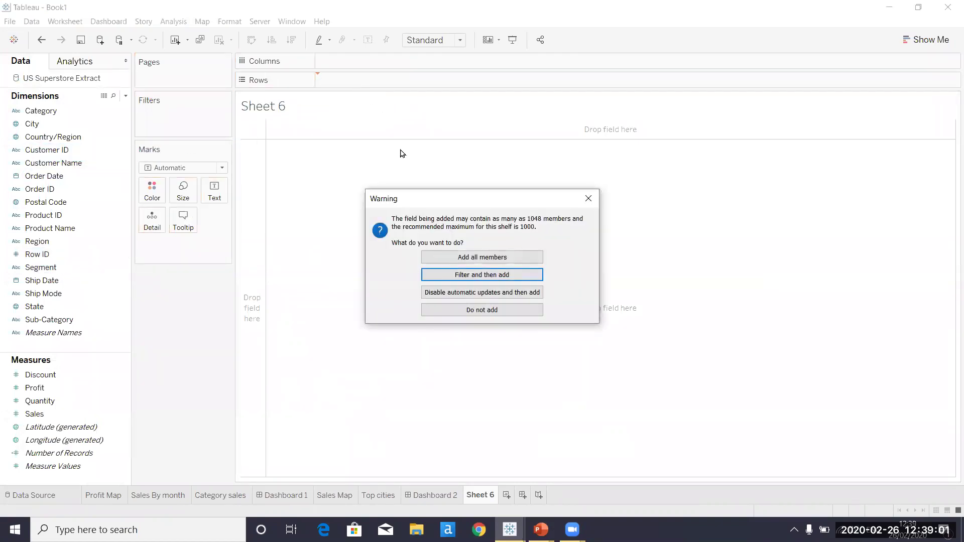
click(480, 258)
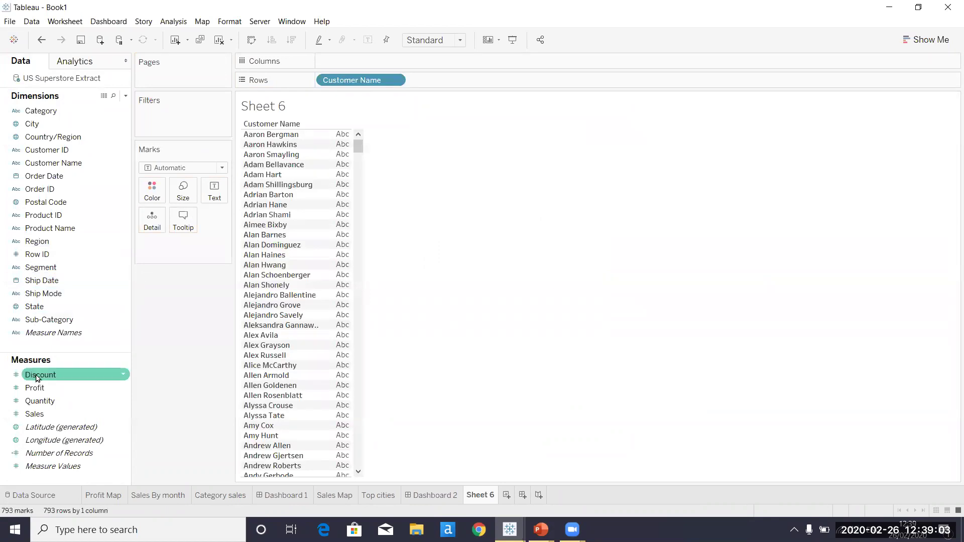
drag(35, 414, 362, 62)
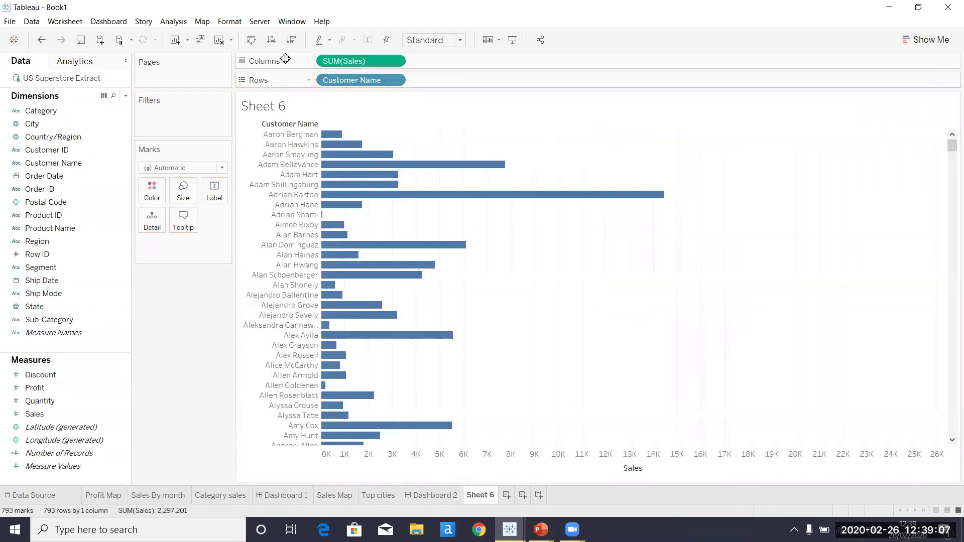
click(290, 40)
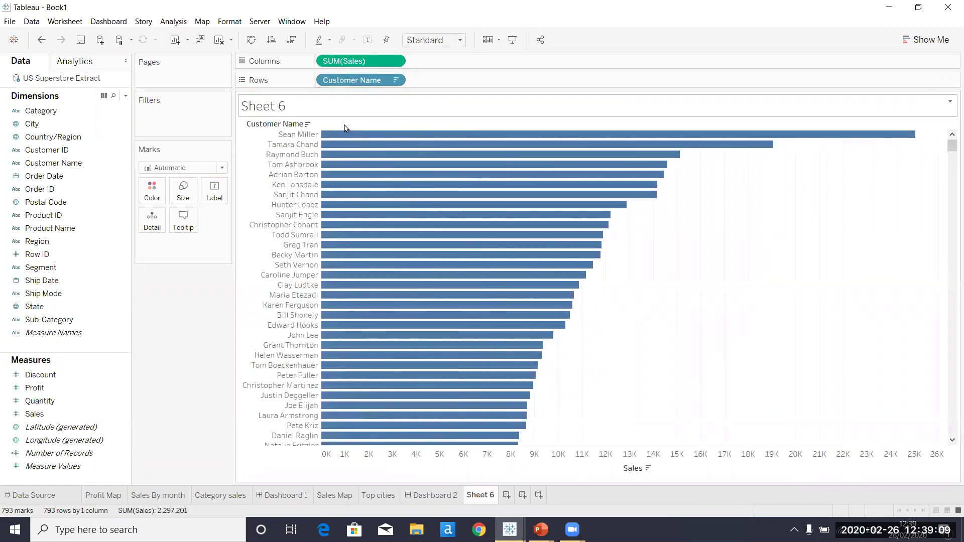
mouse_move(439, 167)
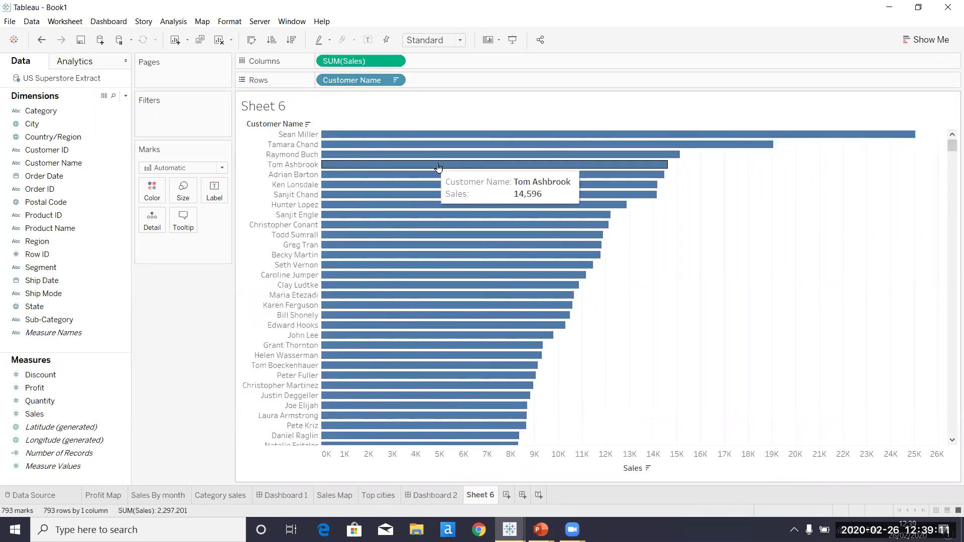
scroll(617, 283, down, 2)
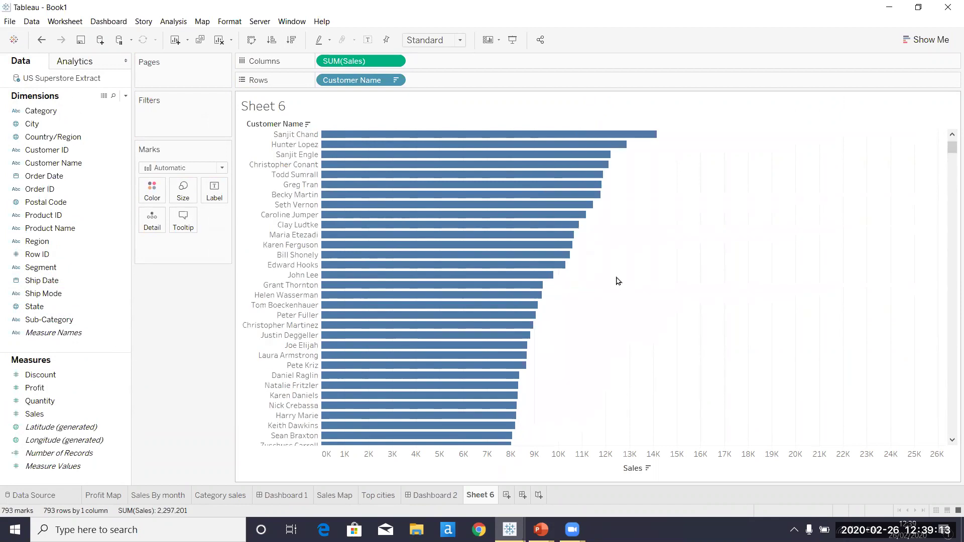
scroll(617, 281, up, 2)
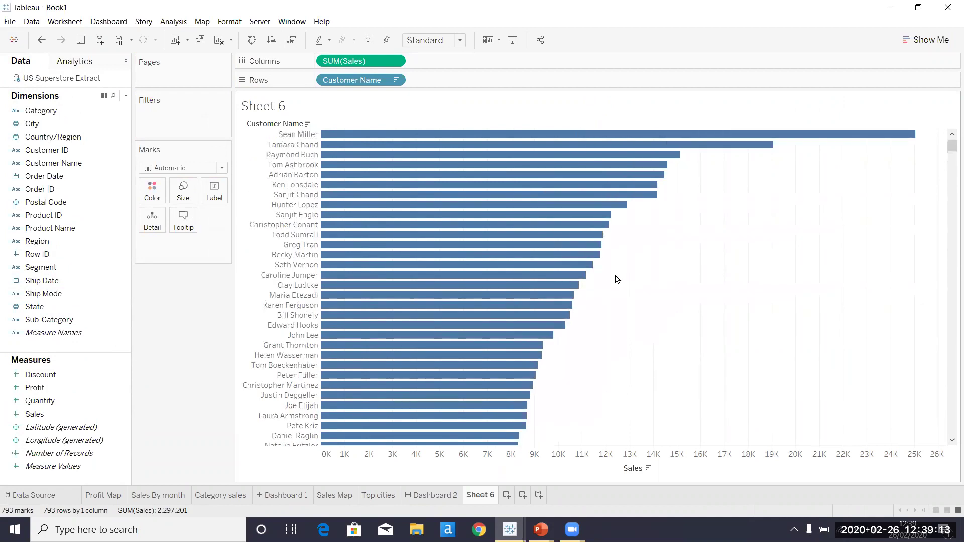
Step: Rename the customer sales worksheet as Top Customers
double_click(490, 496)
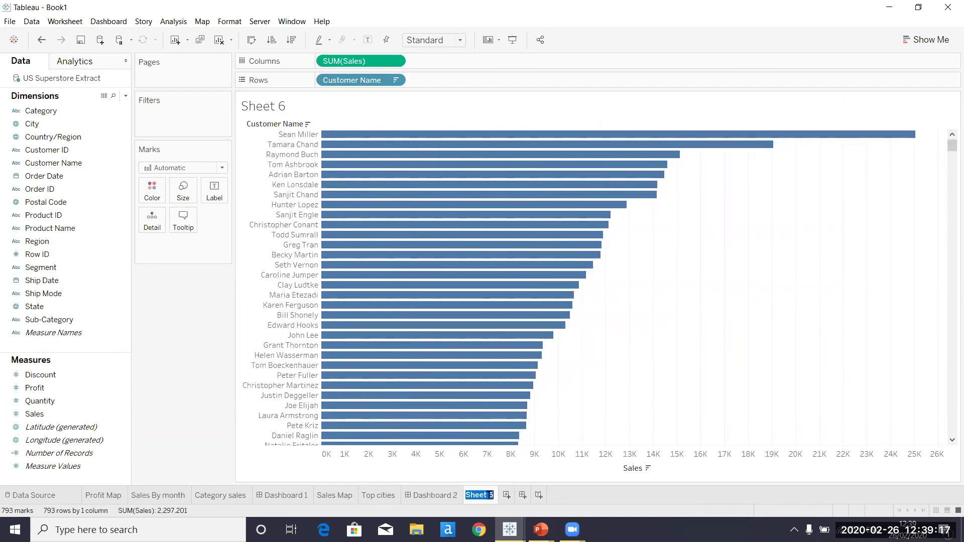
text(Top Cusomters)
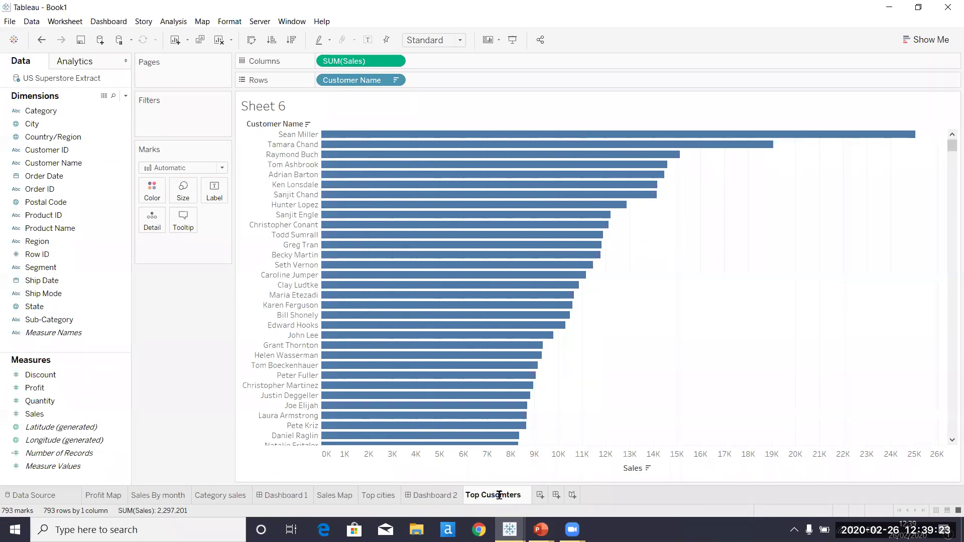
click(577, 482)
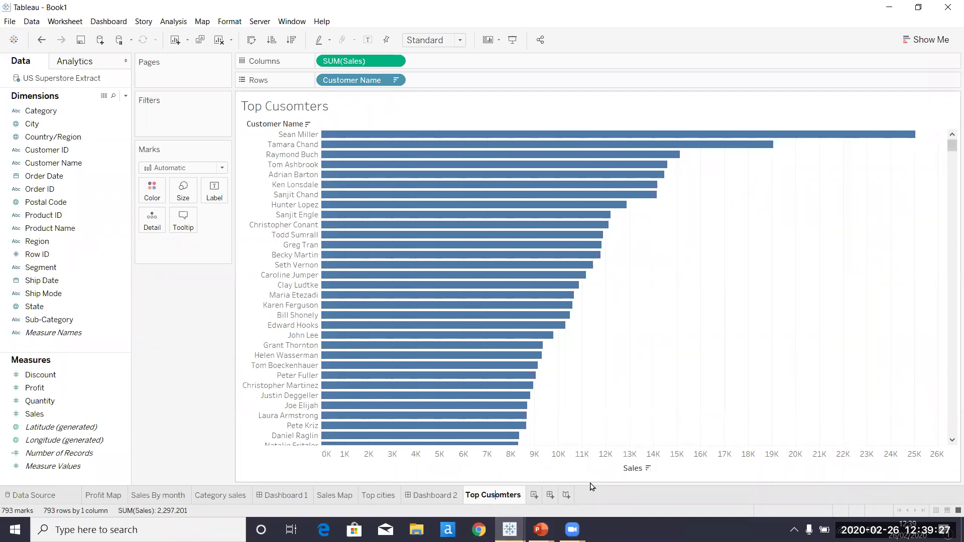
key(BackSpace)
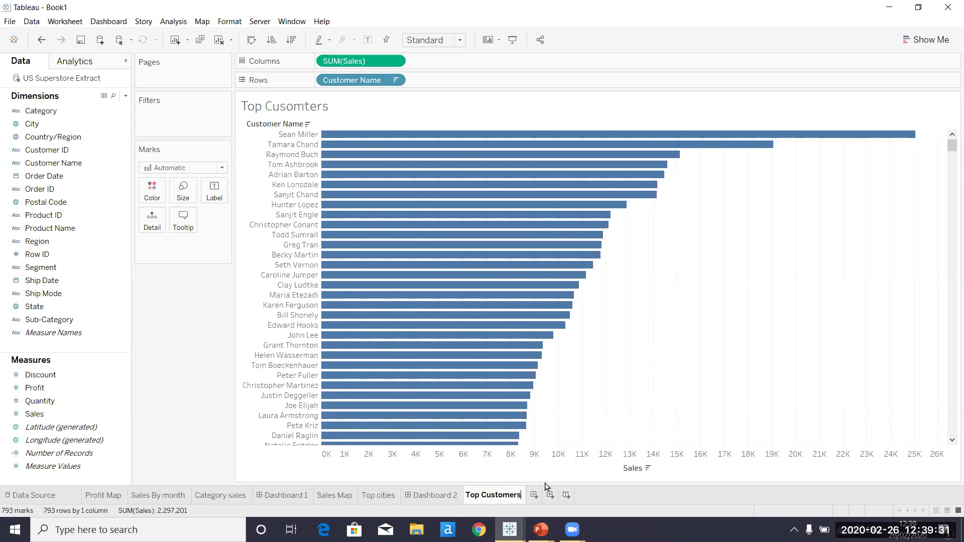
Step: Add a new worksheet and plot Sales on Columns against Profit on Rows
click(534, 495)
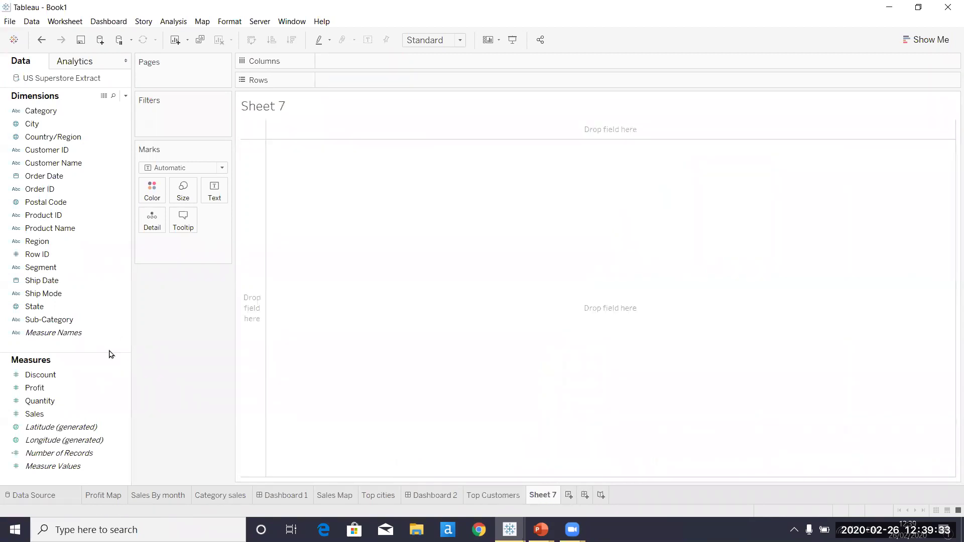
click(69, 401)
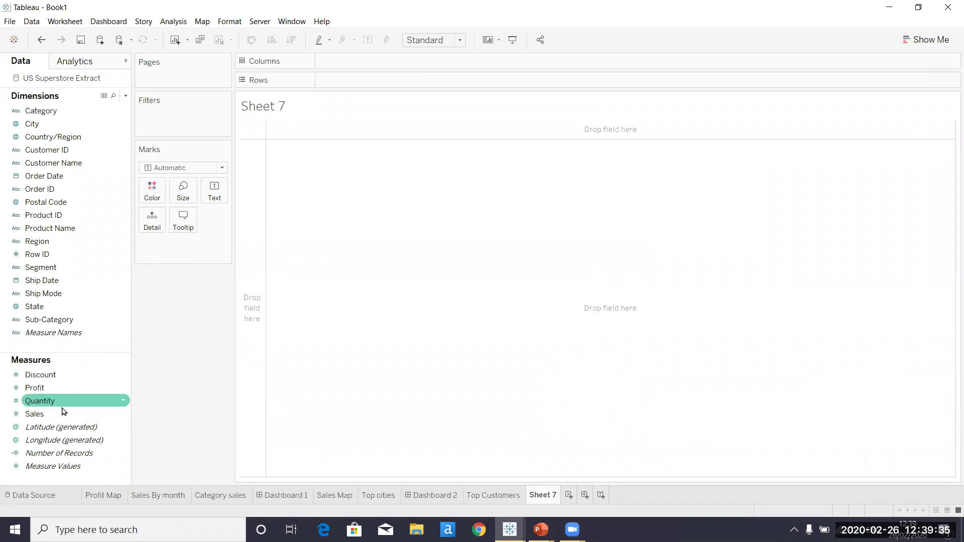
click(59, 417)
drag(59, 417, 486, 81)
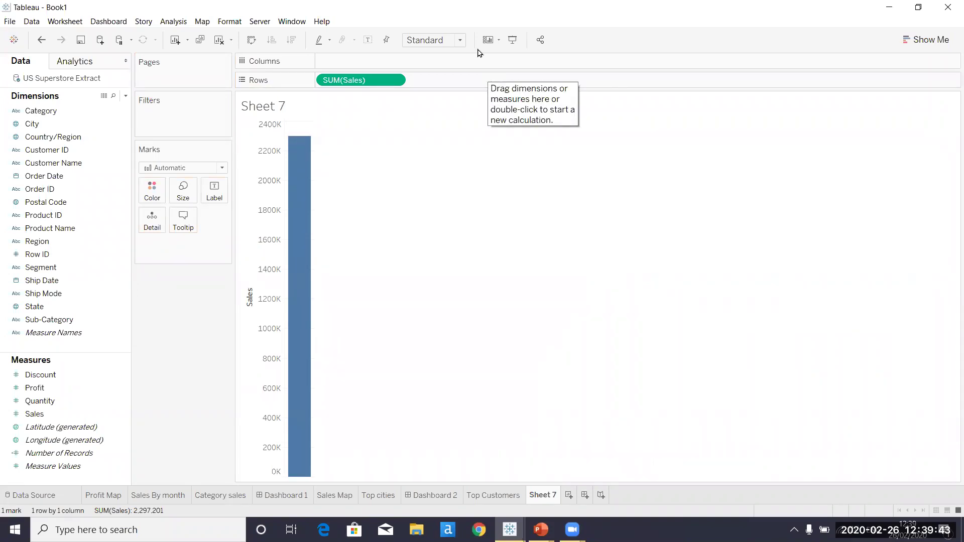
key(ctrl+w)
drag(59, 387, 369, 78)
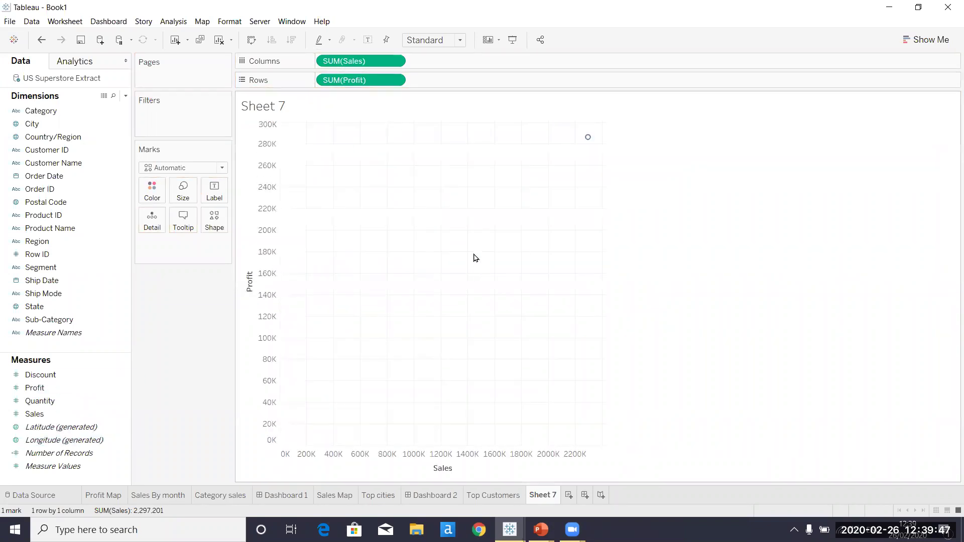
Step: Change the mark type to Circle and add Customer Name as detail so each customer gets its own point
mouse_move(592, 141)
click(221, 168)
click(166, 246)
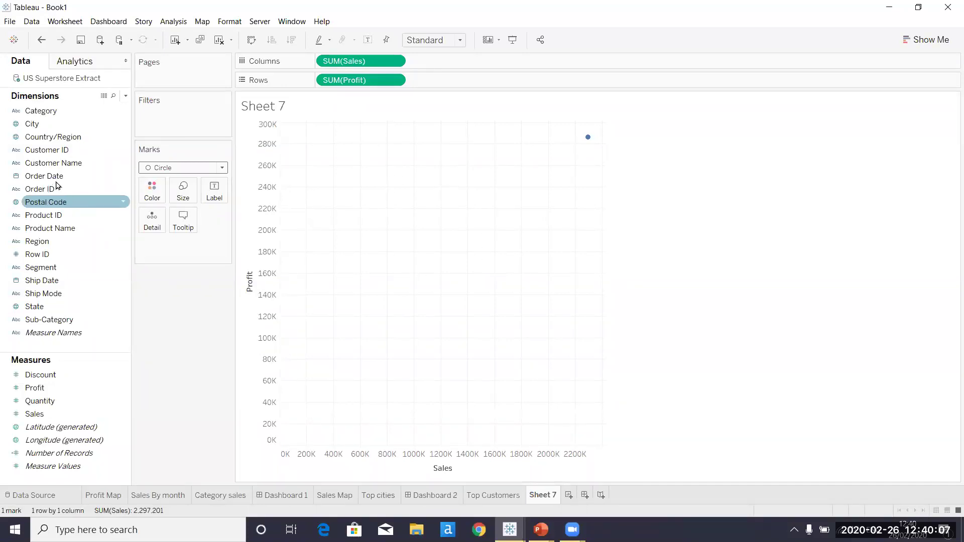
drag(52, 162, 154, 224)
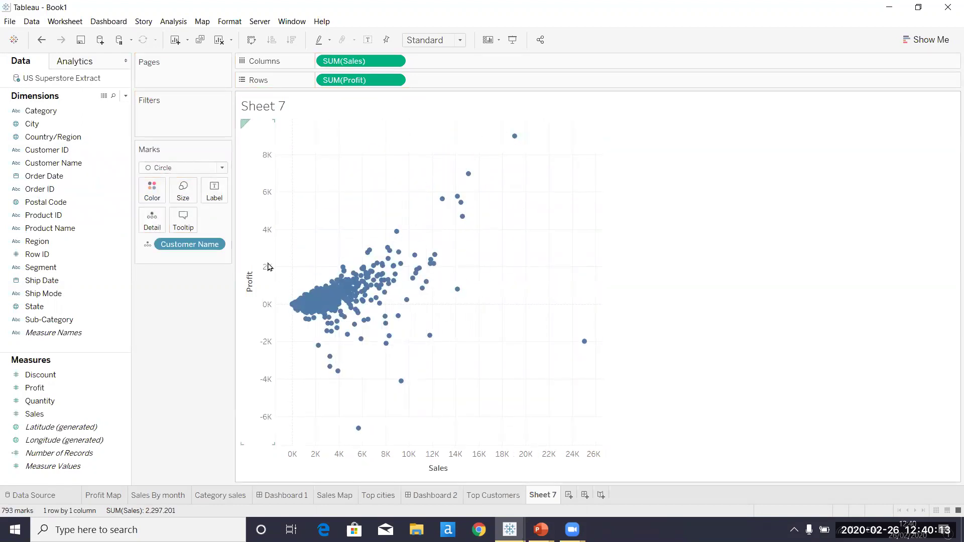
Step: Enlarge the scatter plot's circles slightly and reduce their opacity to 72%
click(183, 191)
drag(207, 223, 207, 223)
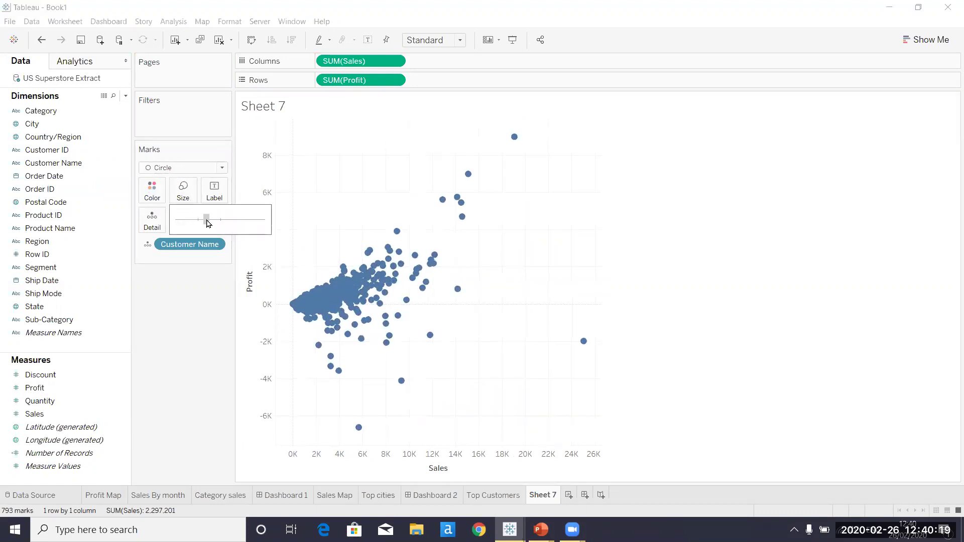
click(157, 196)
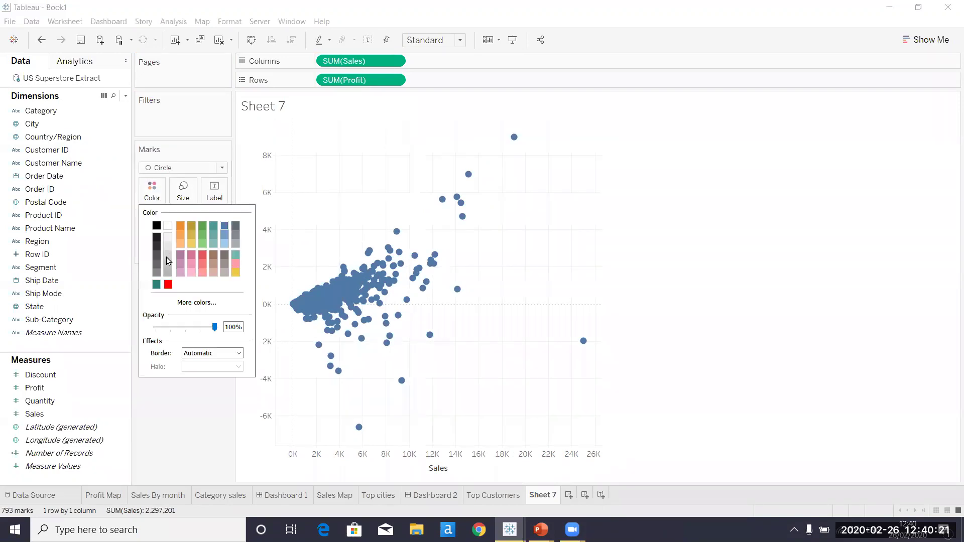
click(199, 327)
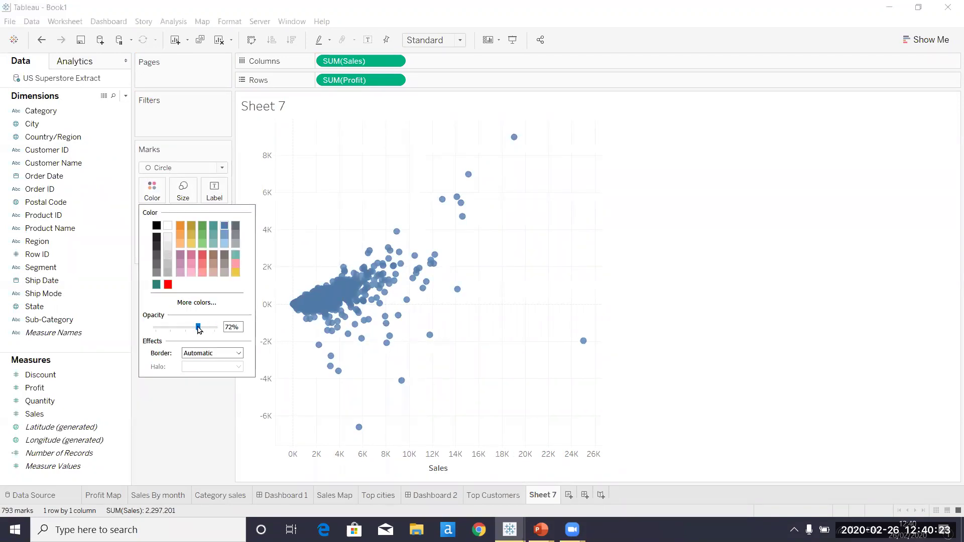
click(205, 400)
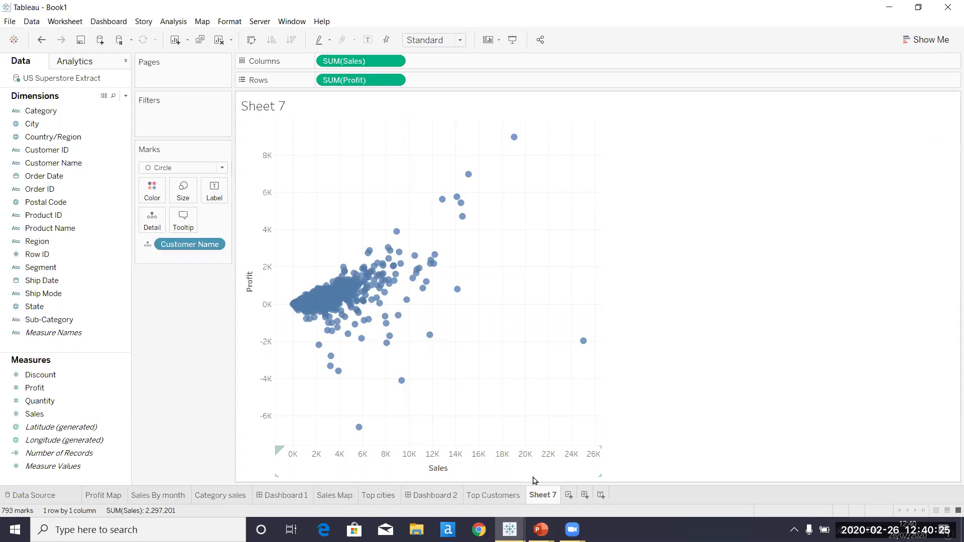
Step: Rename the scatter plot worksheet as Scatter
double_click(542, 495)
text(Sc)
key(Return)
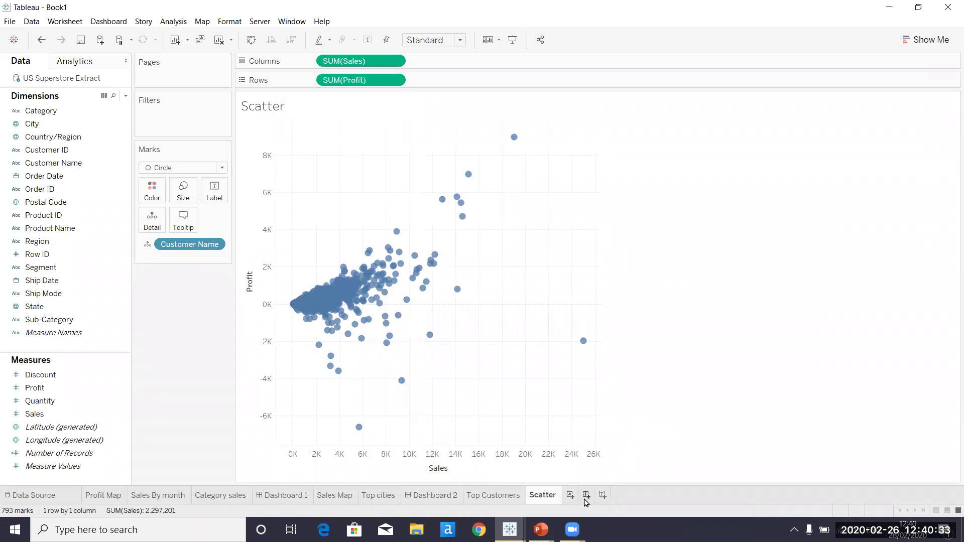
Step: Create a new dashboard with the Top Customers sheet above the Scatter sheet
click(586, 495)
drag(40, 248, 261, 182)
drag(38, 261, 364, 336)
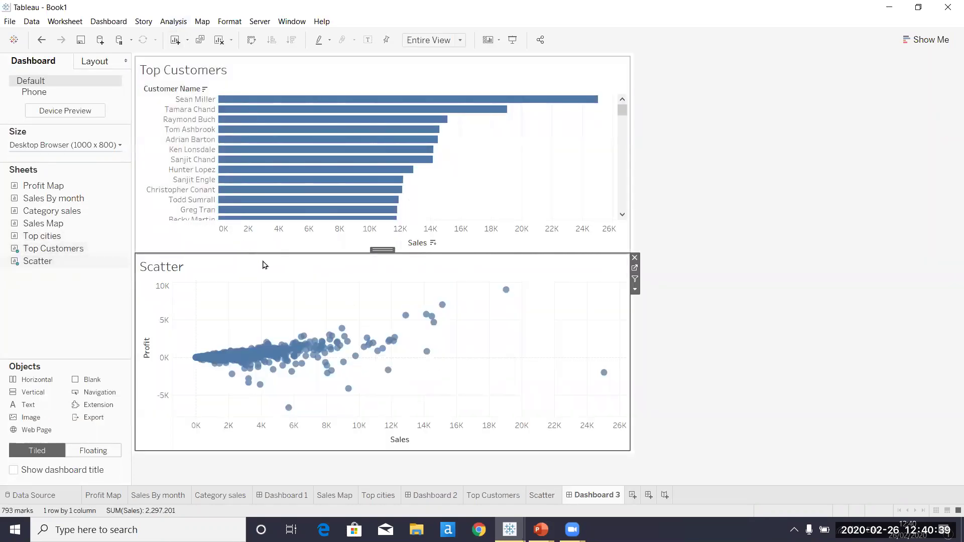
Step: Add average lines for both Sales and Profit to the plot on the Scatter worksheet
click(539, 496)
click(508, 495)
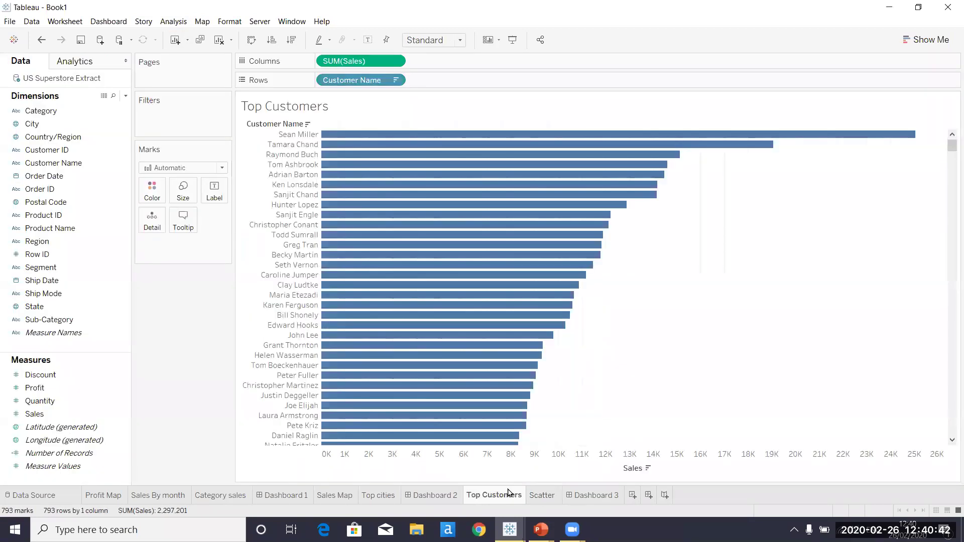
click(537, 494)
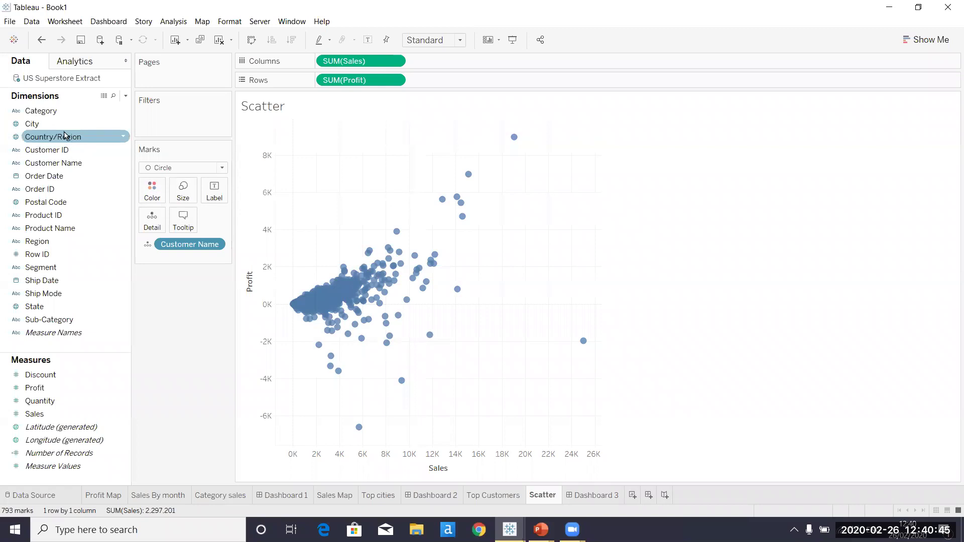
click(79, 65)
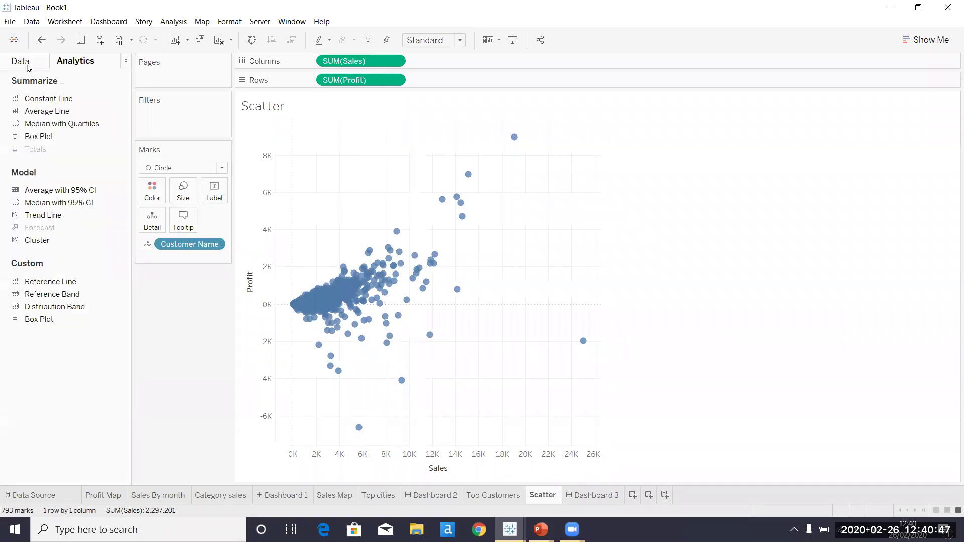
click(75, 65)
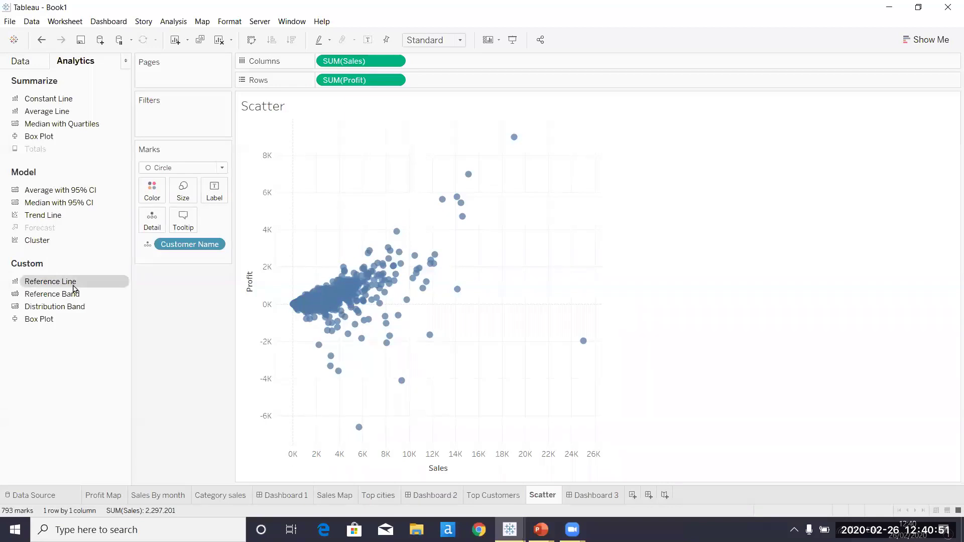
drag(54, 112, 346, 174)
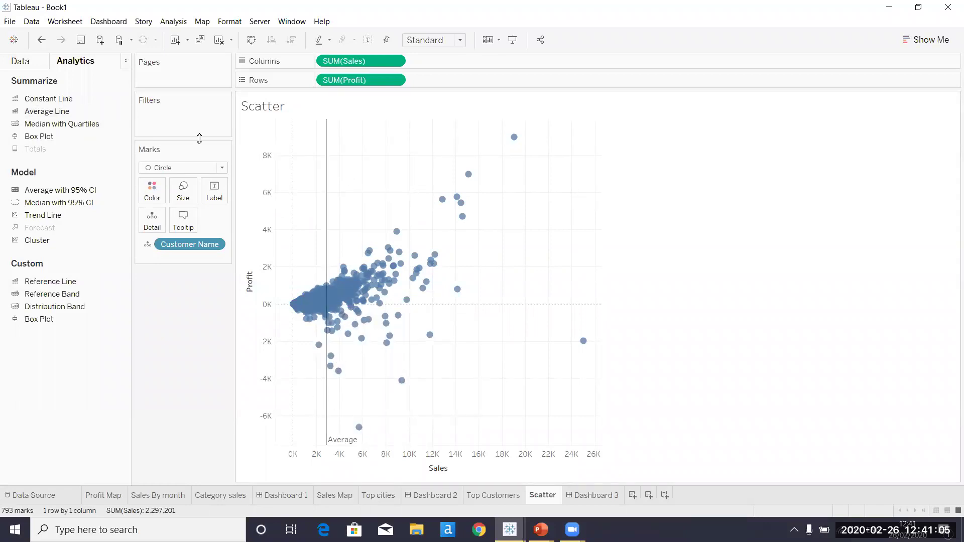
drag(66, 110, 340, 187)
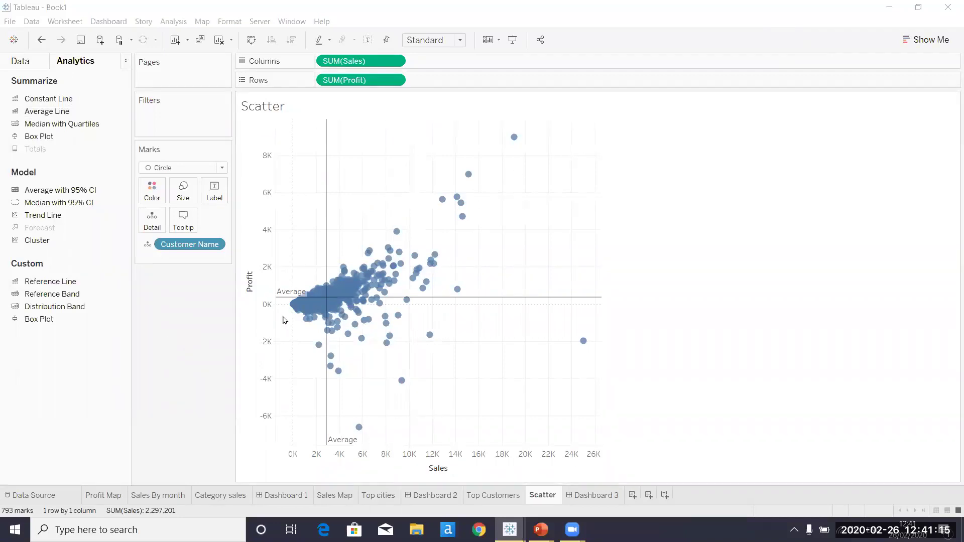
Step: Start a new highlight action on Dashboard 3 and name it "Bar chart highlight"
click(573, 494)
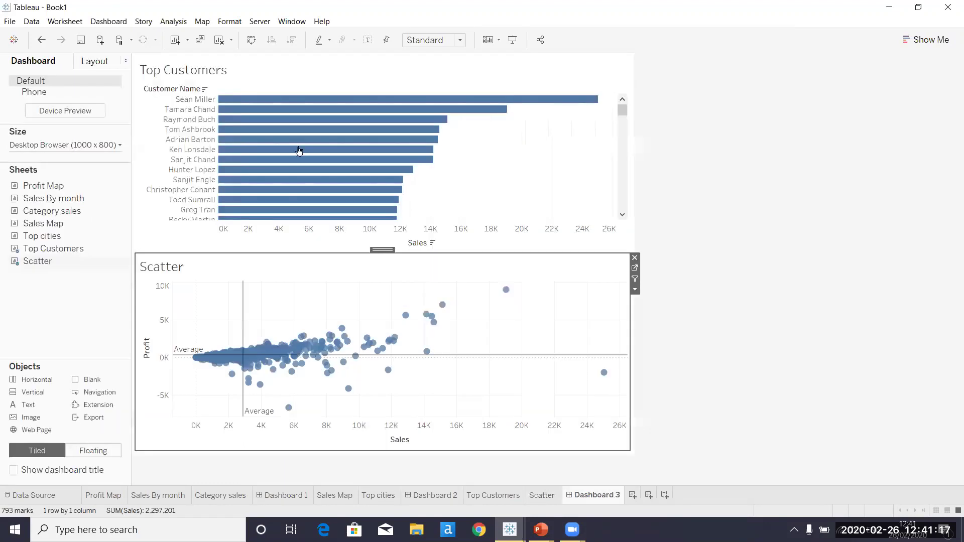
click(119, 20)
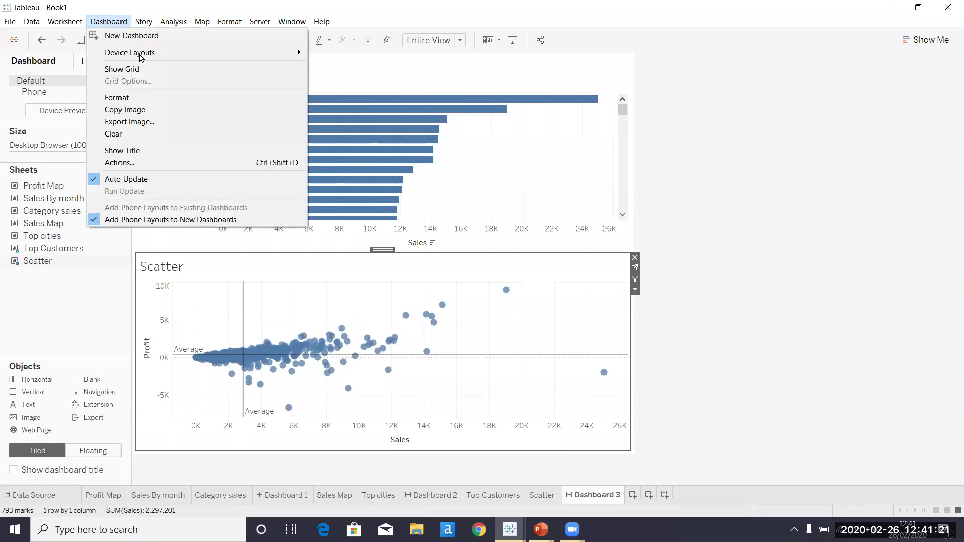
click(149, 162)
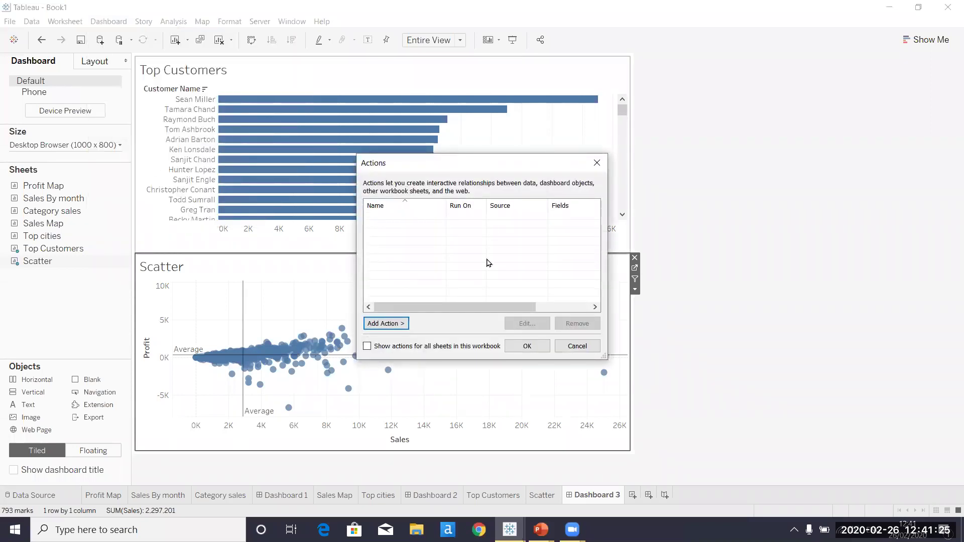
click(404, 325)
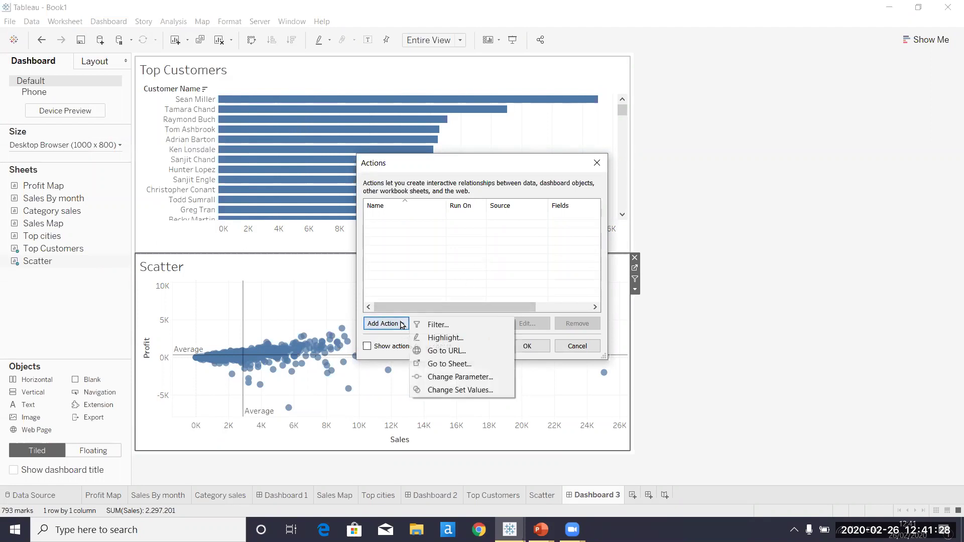
click(450, 339)
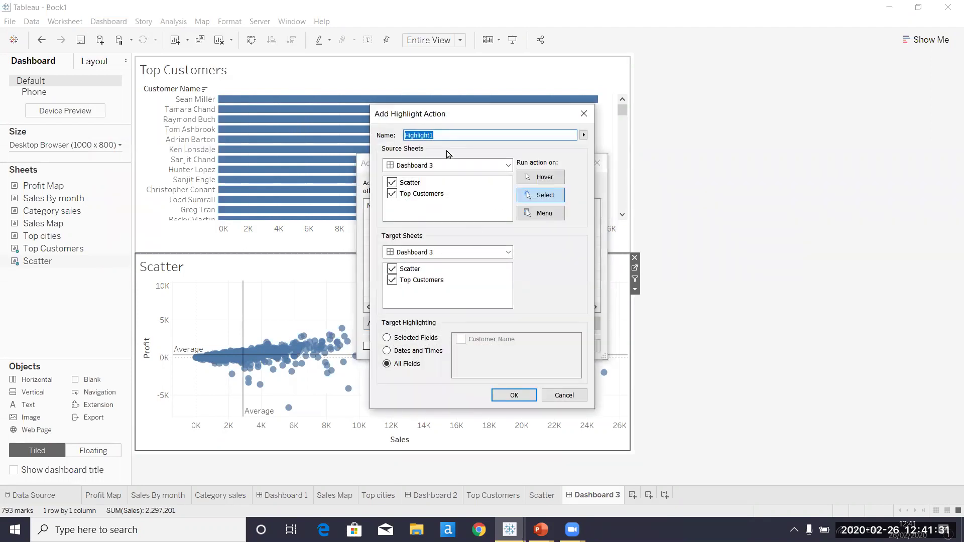
text(Bar chart highl)
Step: Limit the highlight action's source to Top Customers and its target to Scatter, run it on Menu, and save it
click(392, 184)
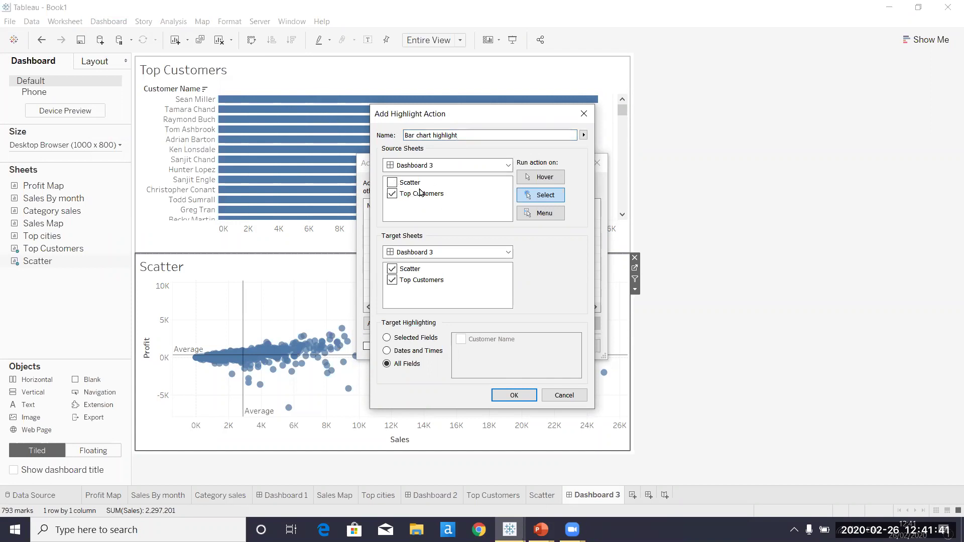
click(542, 212)
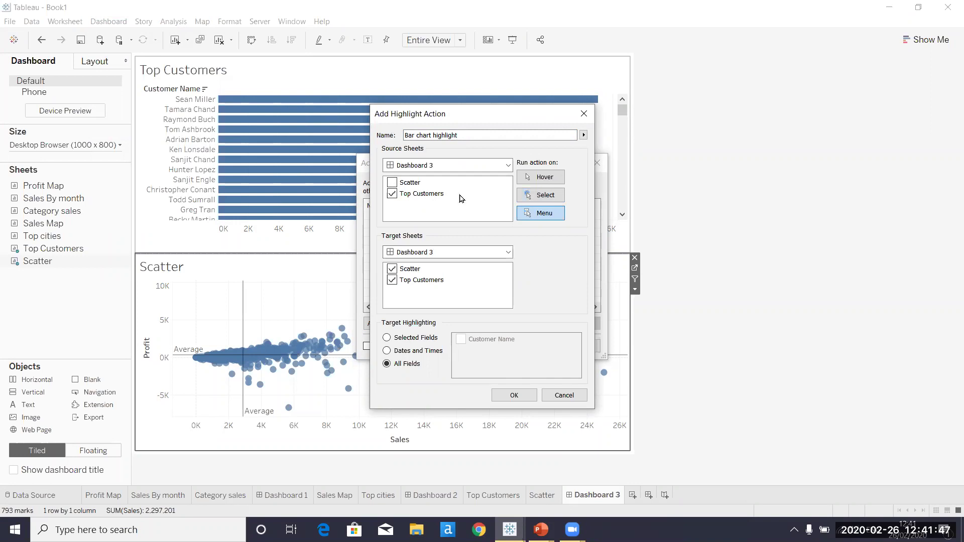
click(392, 281)
click(514, 395)
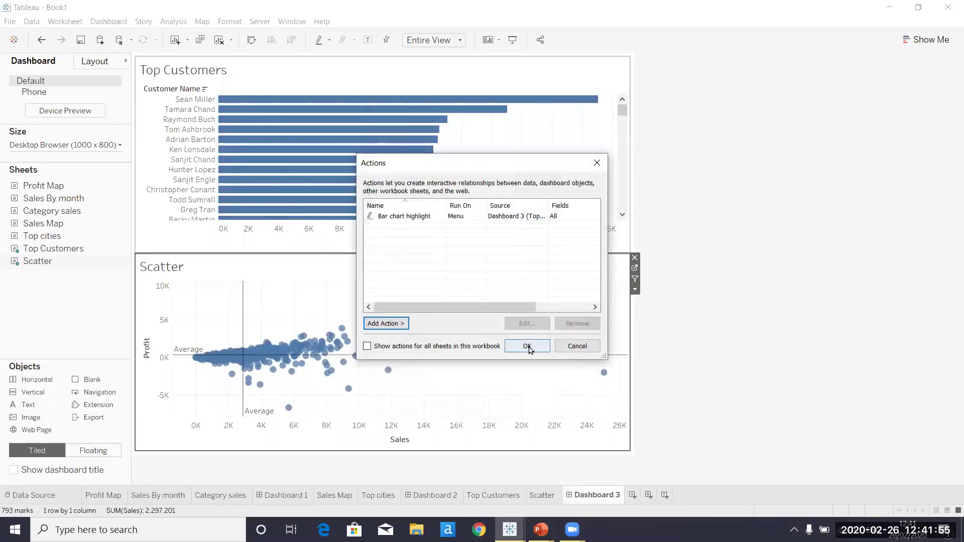
click(529, 346)
Step: Test the Bar chart highlight action from the second customer bar's tooltip, and clear the selection
click(391, 109)
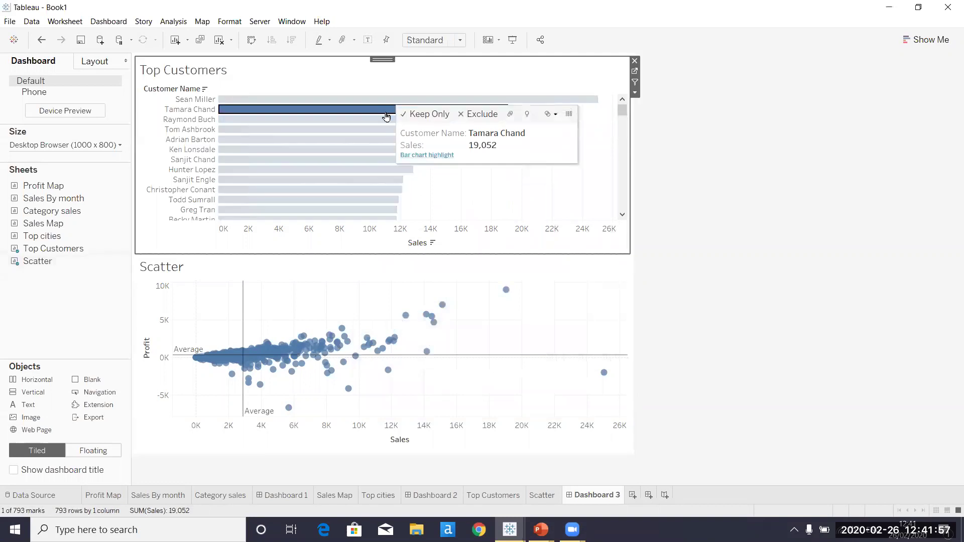
click(430, 155)
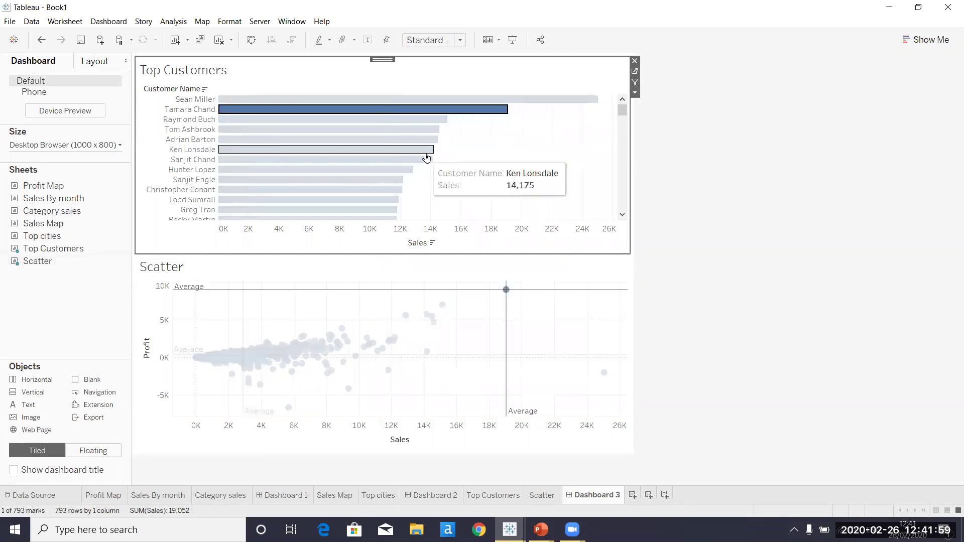
click(487, 214)
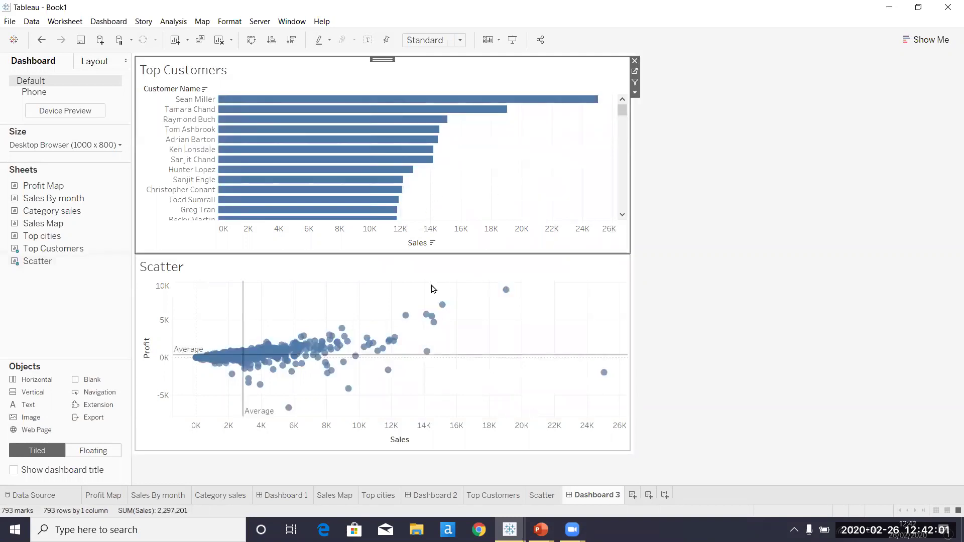
click(122, 21)
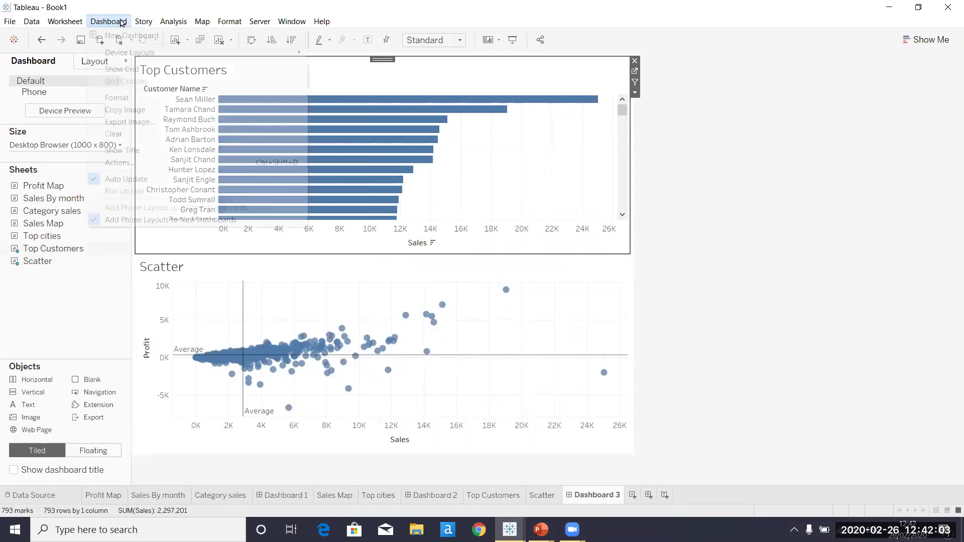
click(384, 285)
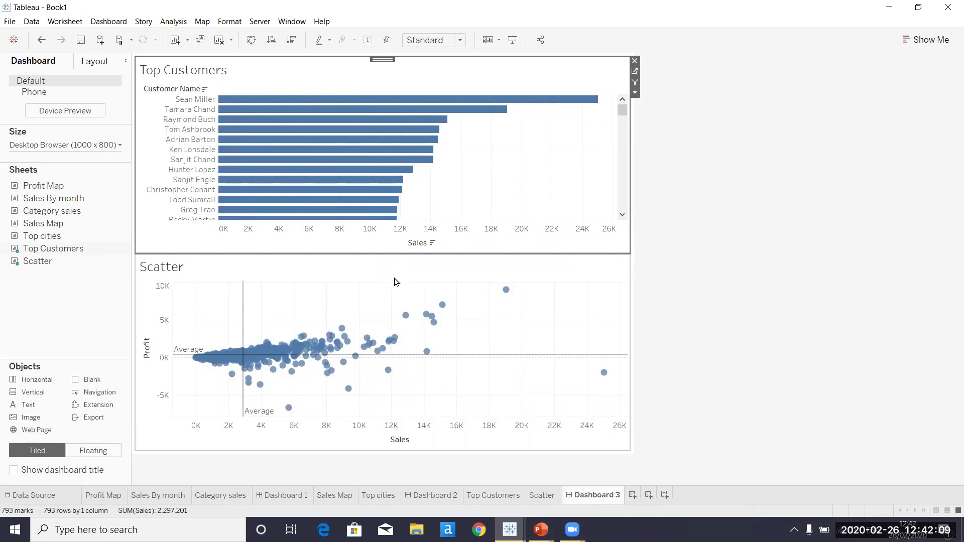
Step: Add a second highlight action to Dashboard 3 with only Scatter as source and Top Customers as target, run on Select, and save it
click(401, 287)
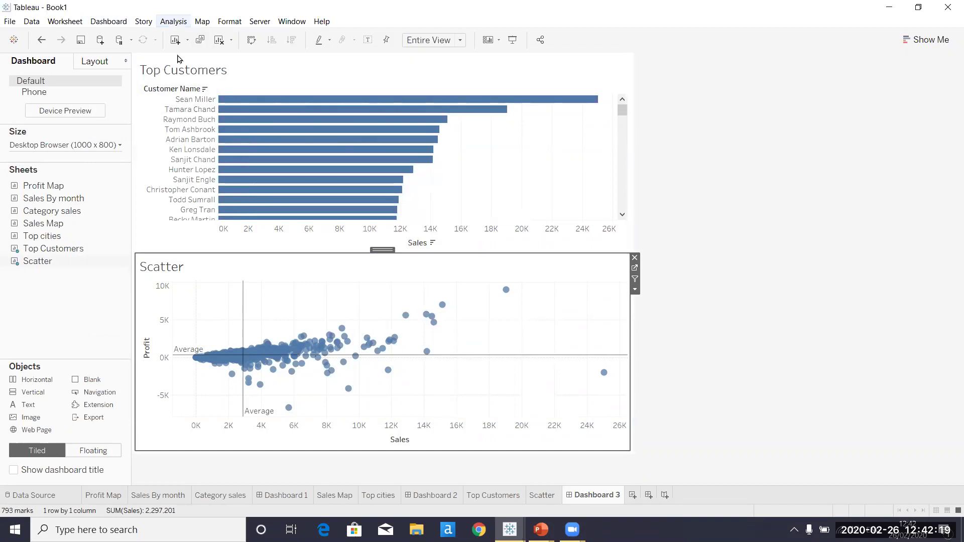
click(125, 20)
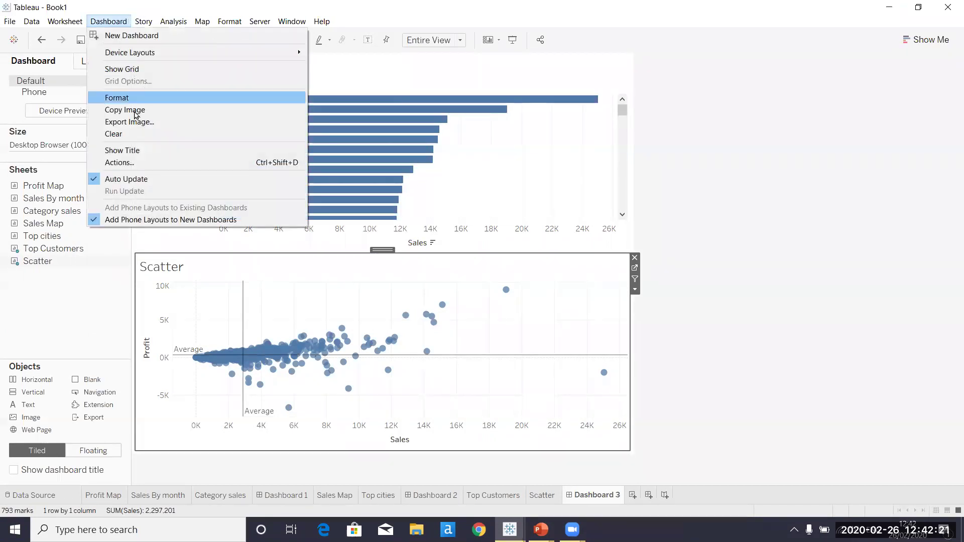
click(125, 161)
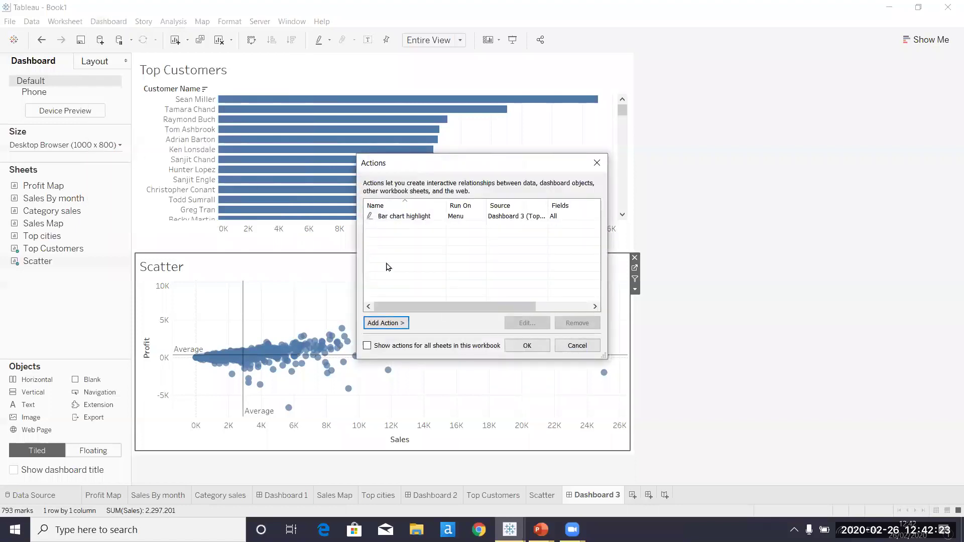
click(400, 322)
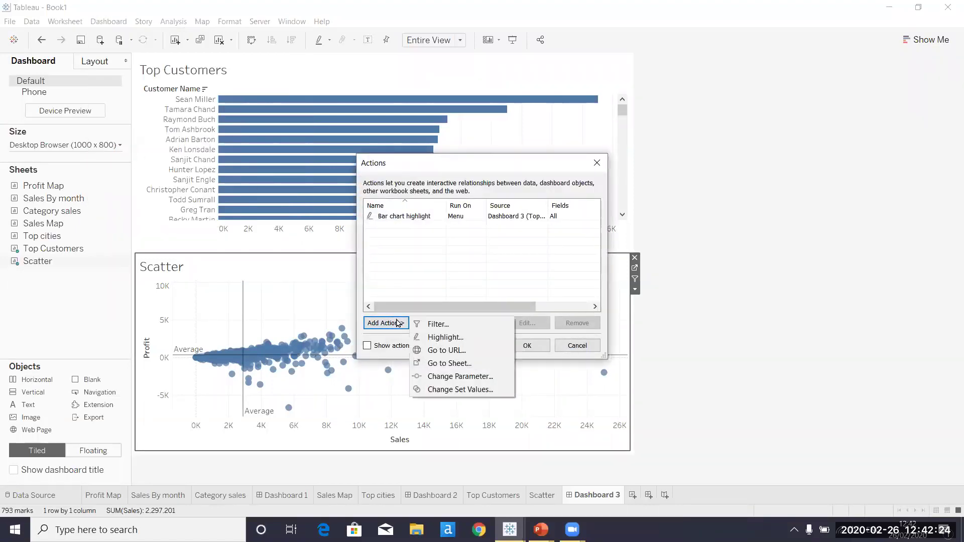
click(440, 336)
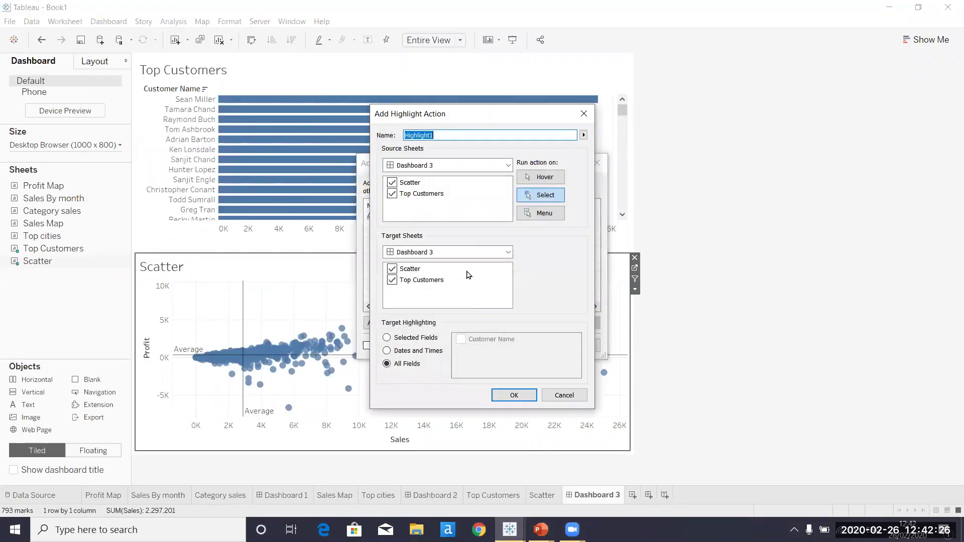
click(392, 194)
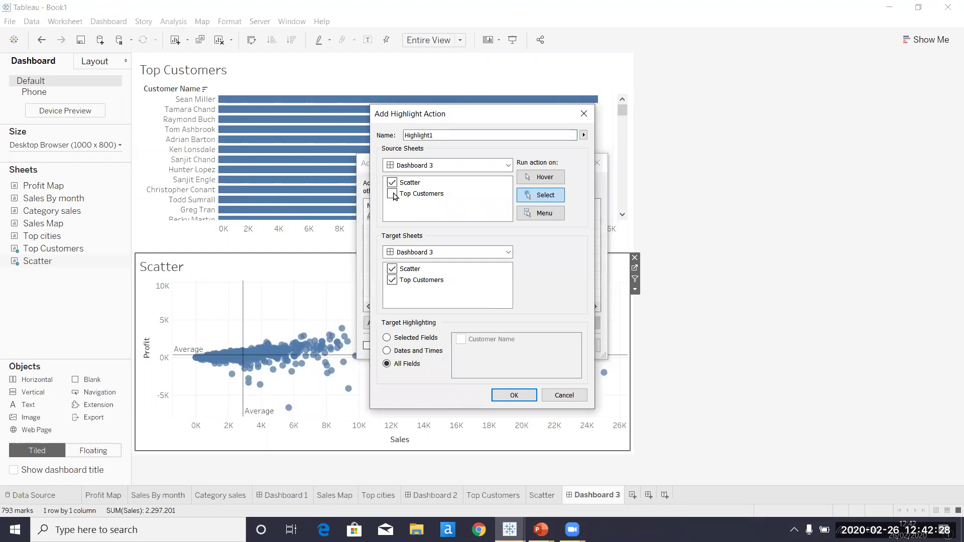
click(392, 269)
click(522, 202)
click(516, 394)
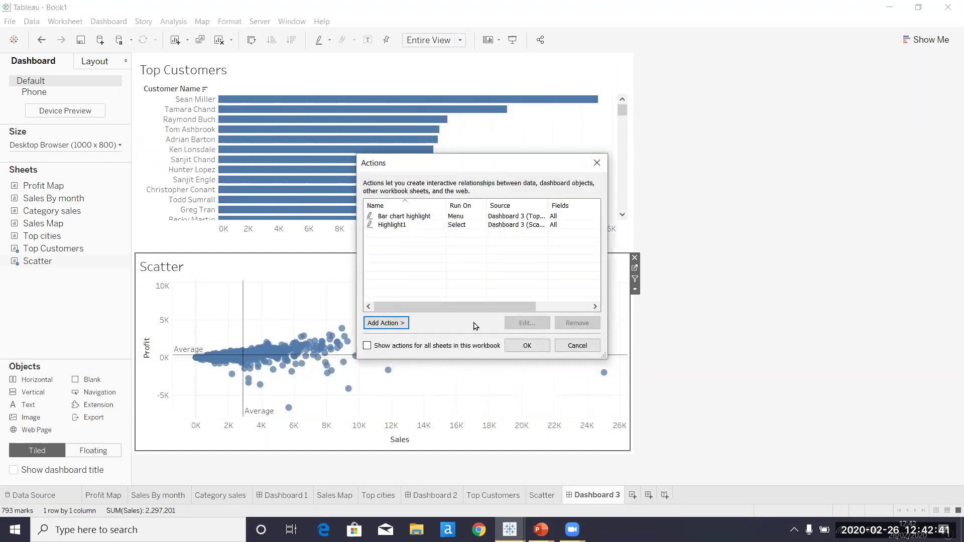
click(527, 346)
Step: Test the Scatter highlight action with single points and a group of high-profit points, clearing the selection after each test
click(432, 316)
click(527, 295)
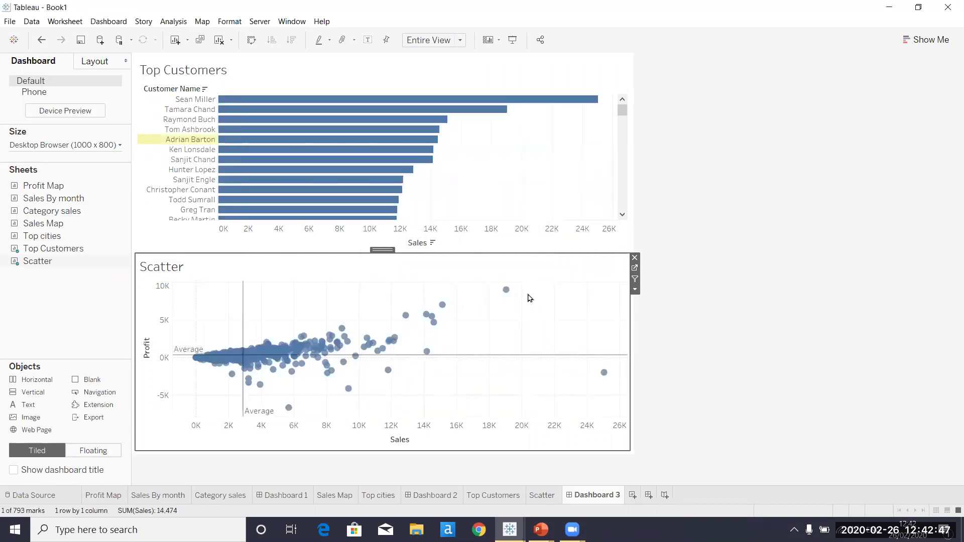
click(506, 290)
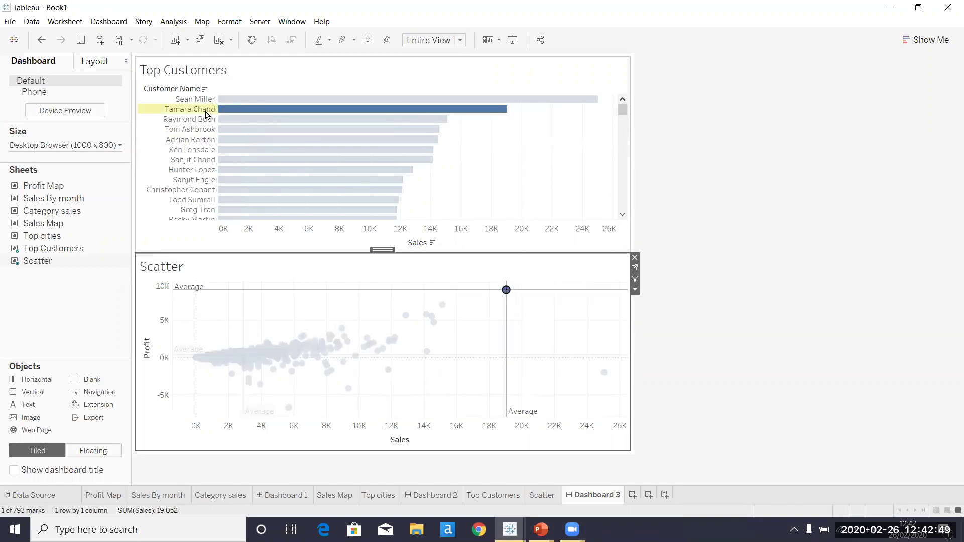
click(442, 337)
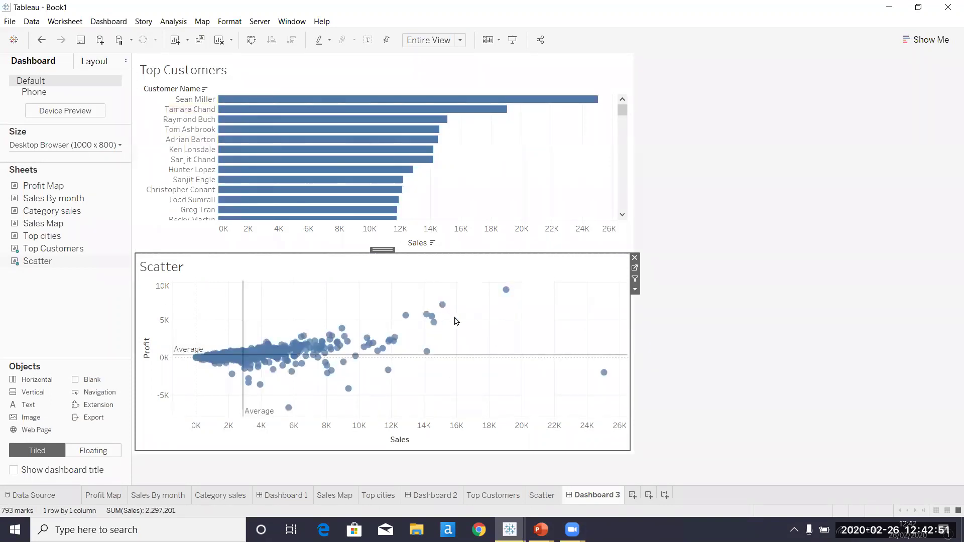
mouse_move(404, 292)
mouse_down()
mouse_move(459, 338)
mouse_move(404, 297)
mouse_up()
click(411, 307)
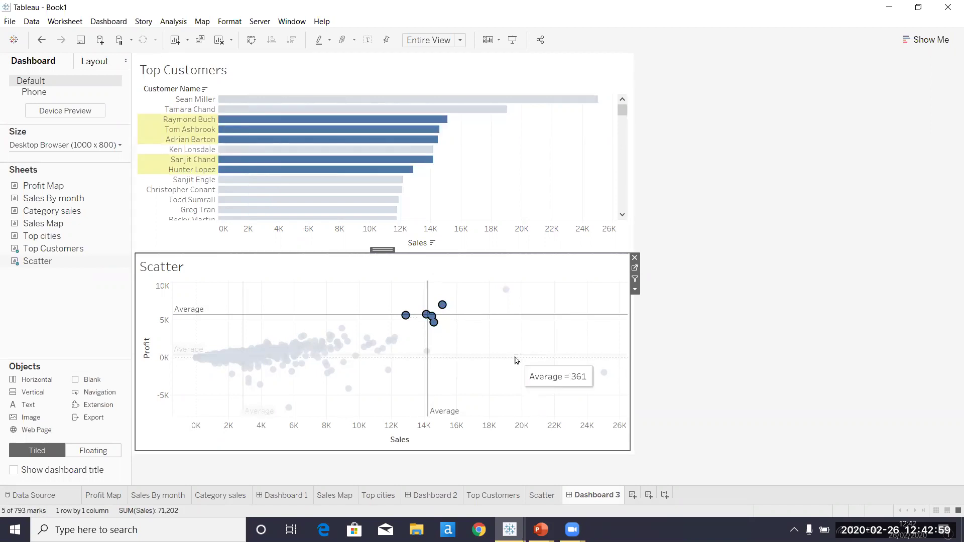
click(599, 333)
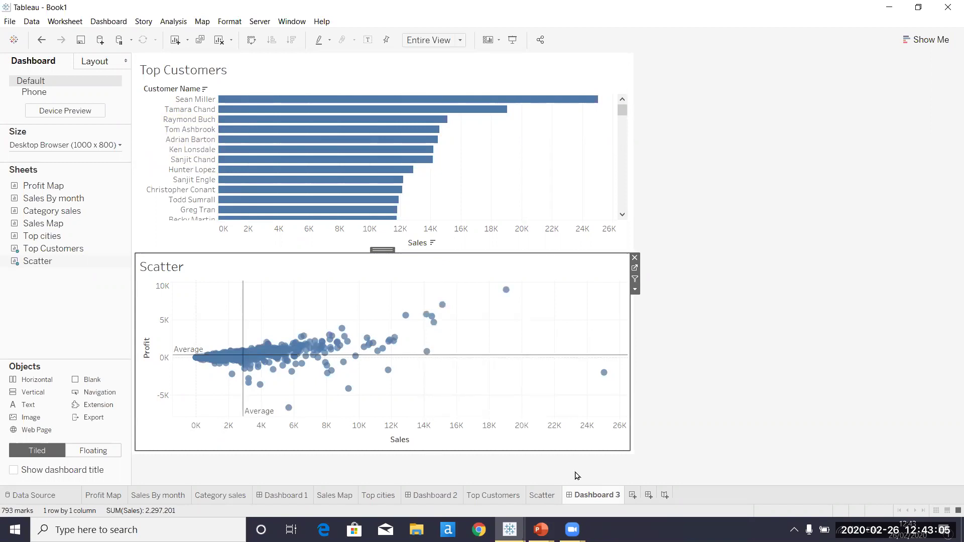
Step: Switch to the Training Workbook and display its Highlight activity dashboard in presentation mode
mouse_move(510, 530)
click(494, 466)
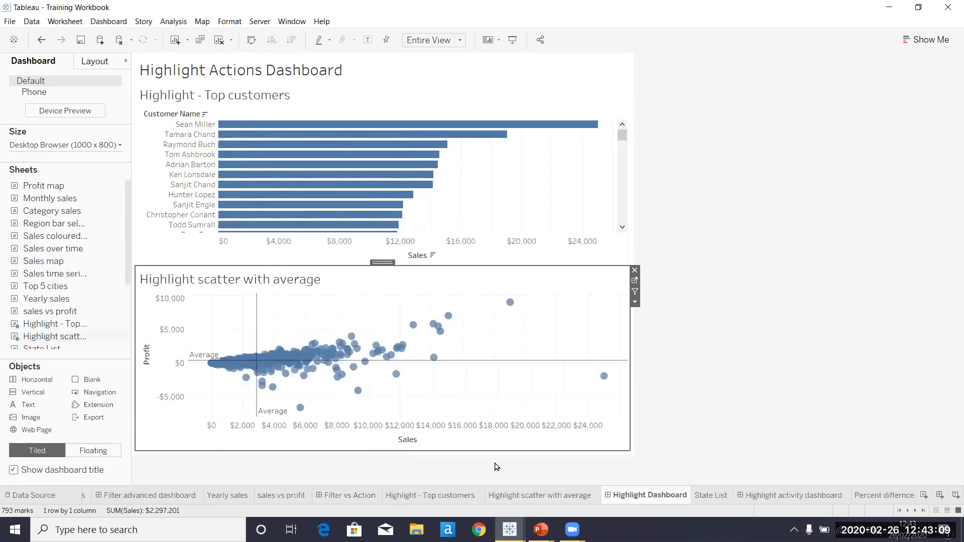
click(768, 493)
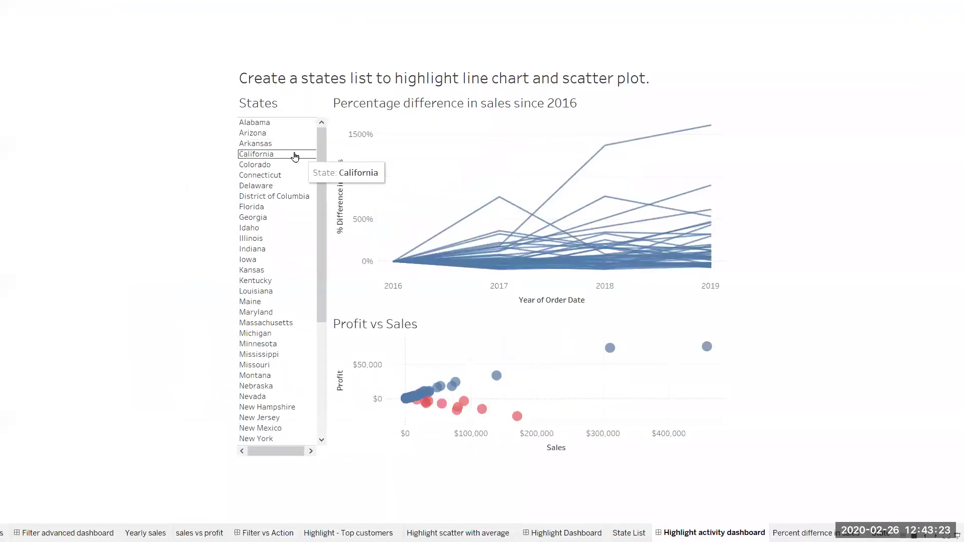
Step: Test the States list's highlighting on both charts by selecting several states in turn, including California, Massachusetts, Illinois and Georgia
click(290, 155)
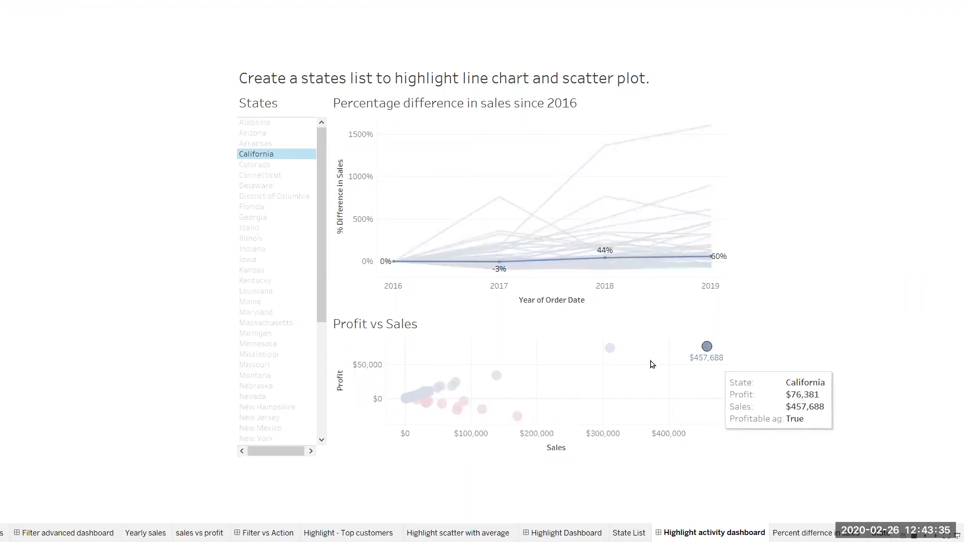
click(289, 280)
click(288, 322)
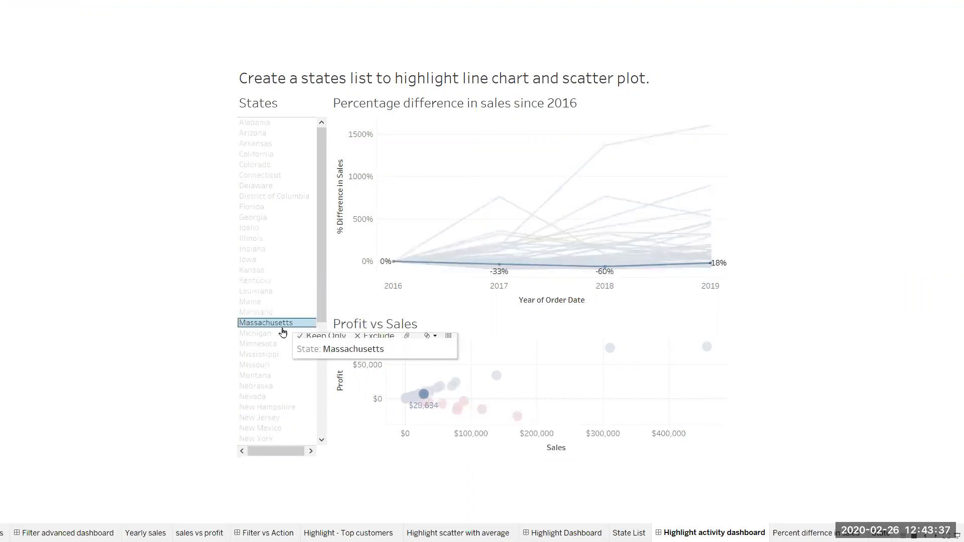
click(292, 367)
click(269, 238)
click(271, 280)
click(274, 312)
click(273, 365)
click(260, 239)
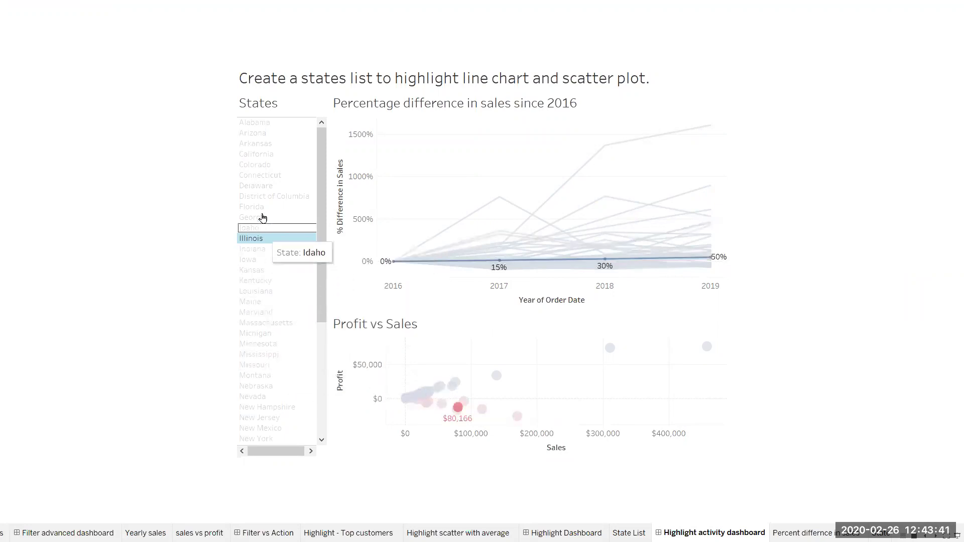
click(262, 217)
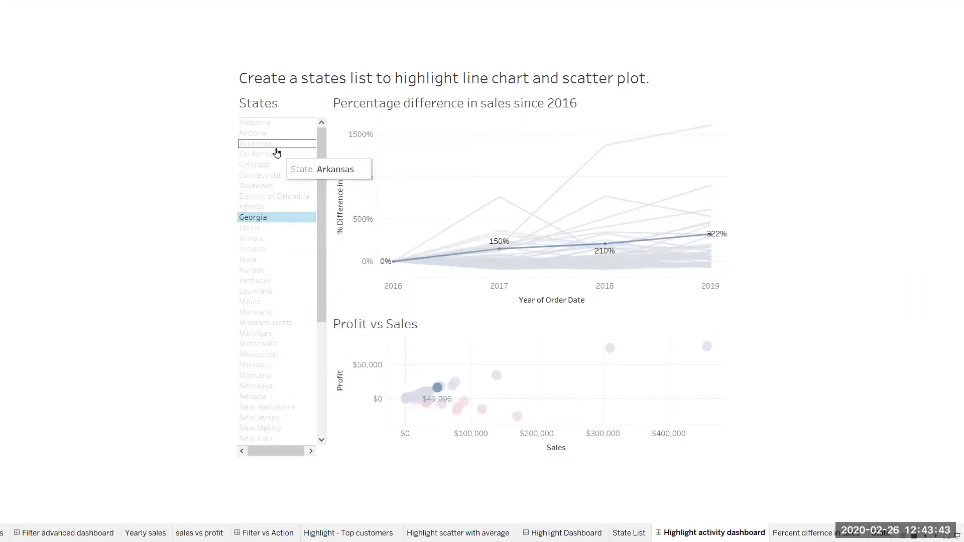
Step: Leave presentation mode and clear the selected state in the States list
key(Escape)
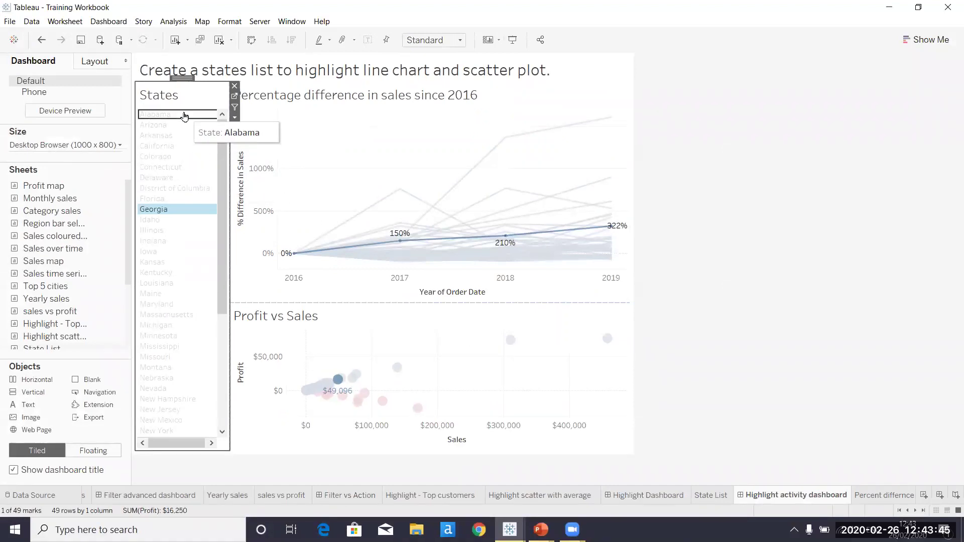
click(183, 115)
click(184, 115)
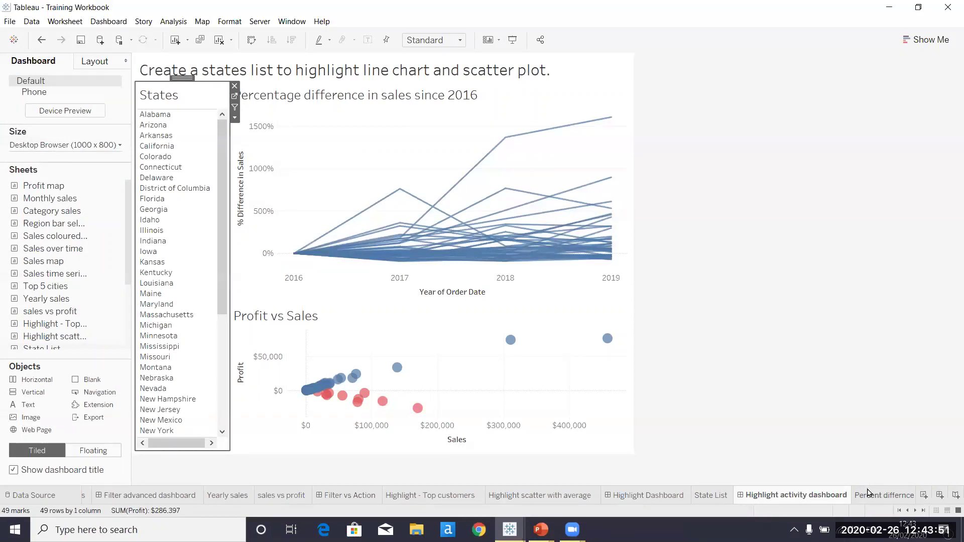
Step: View the Percent differnce in sales worksheet, and open the first "Exercise: highlight with referenc linee" worksheet
mouse_move(872, 492)
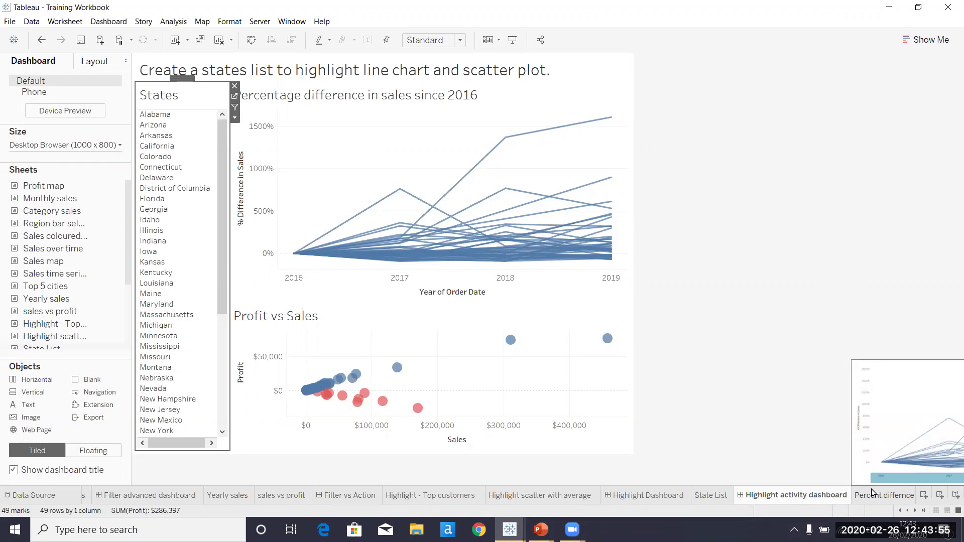
click(872, 494)
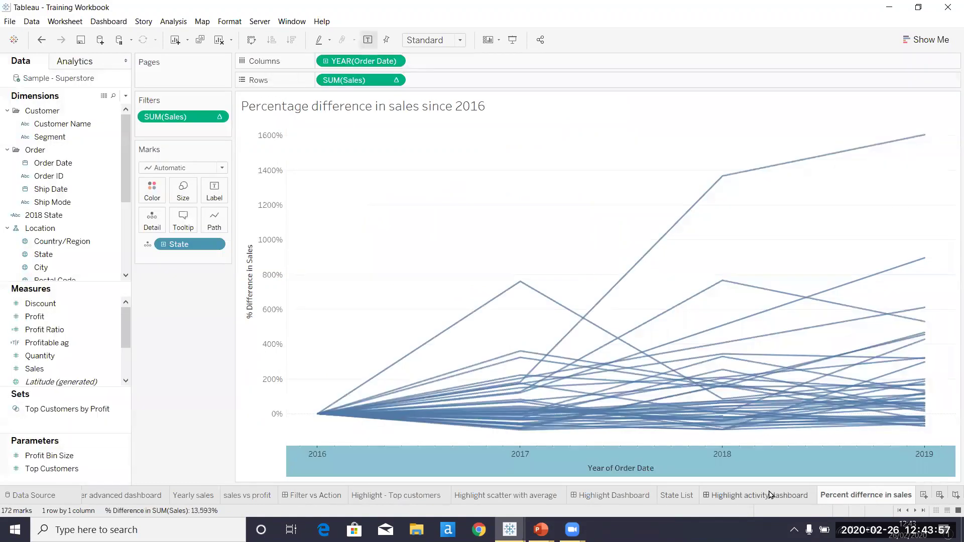
click(915, 511)
click(915, 511)
click(915, 511)
click(915, 511)
click(915, 511)
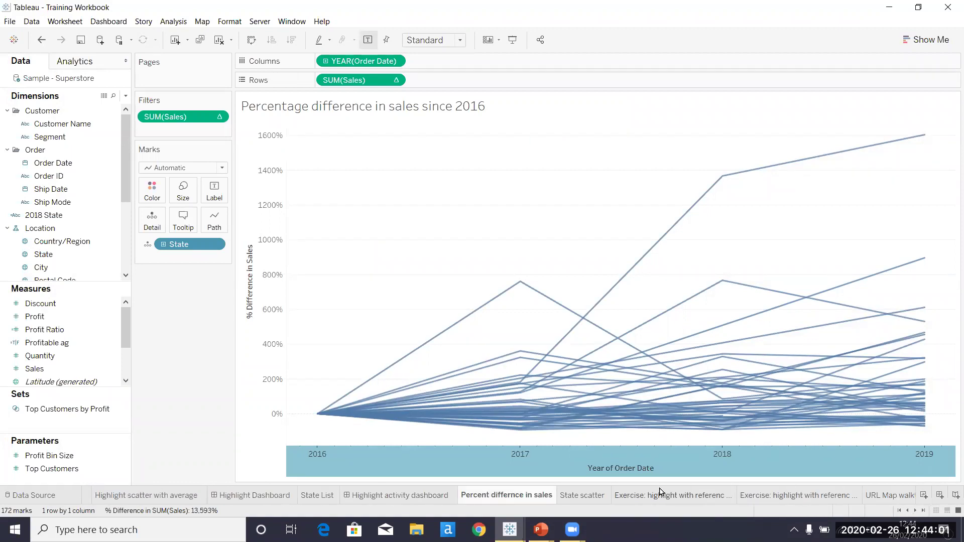
click(678, 497)
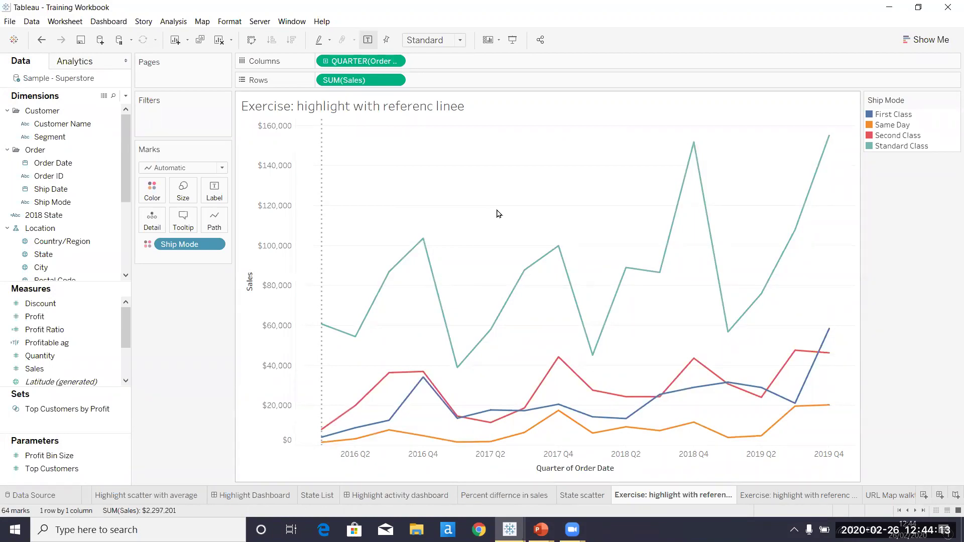
Step: Inspect the highlighting and sales labels at successive quarters of the Standard Class line, starting from 2017 Q3
mouse_move(522, 271)
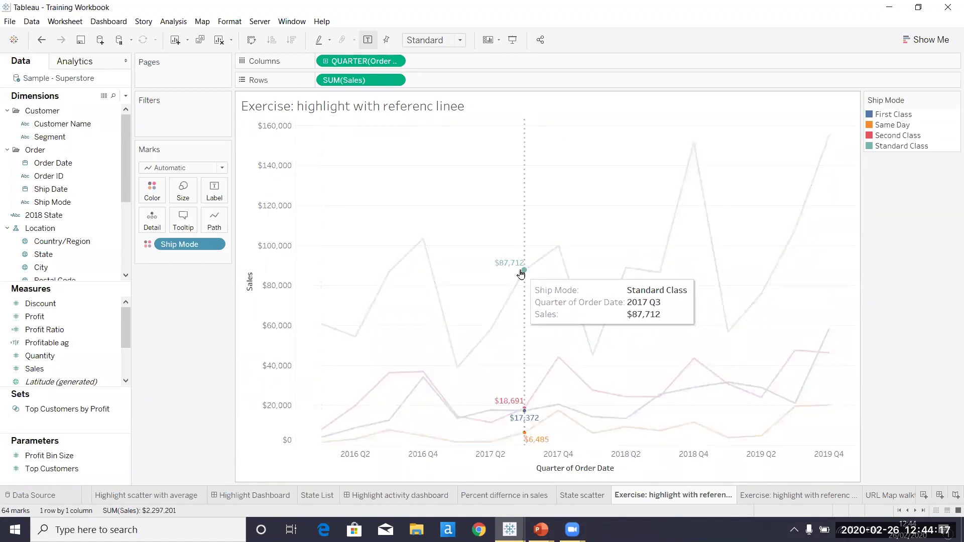
mouse_move(558, 255)
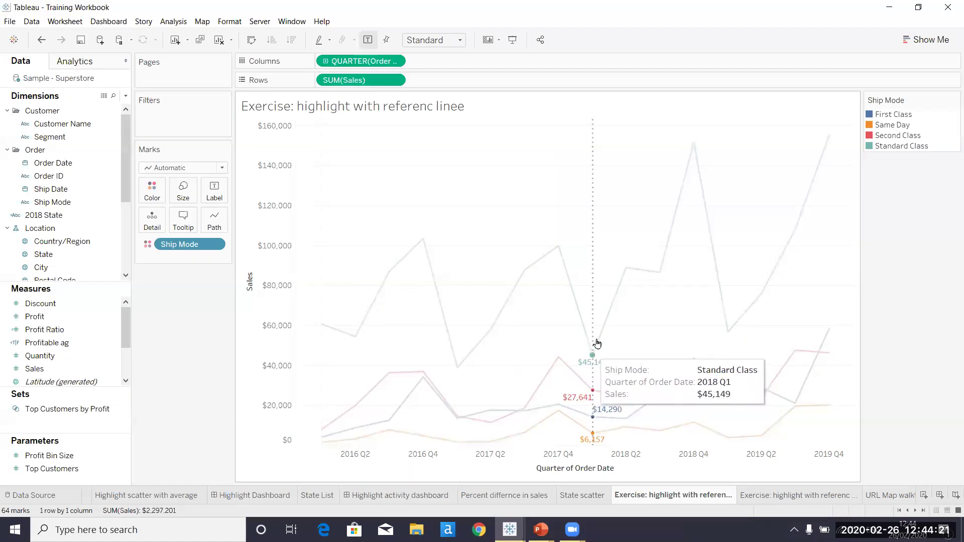
mouse_move(626, 270)
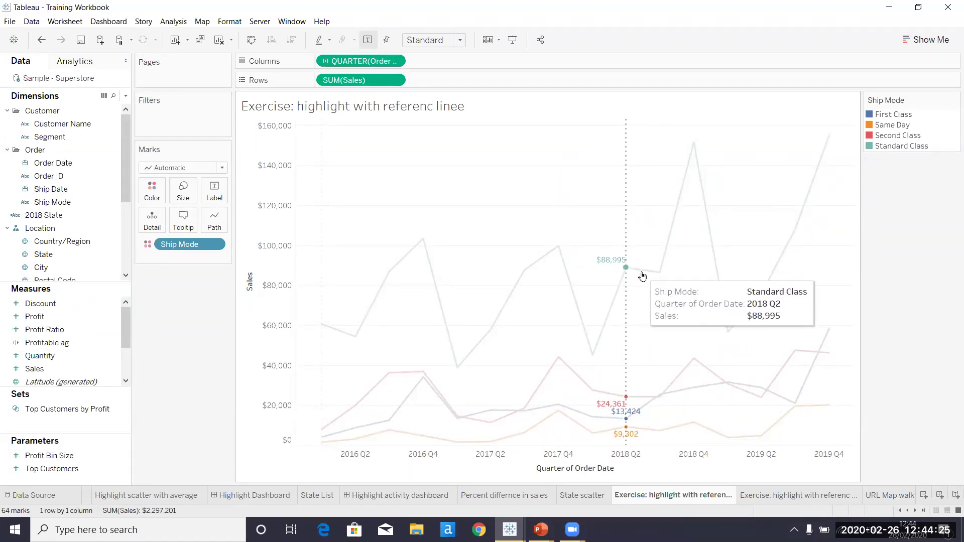
mouse_move(666, 270)
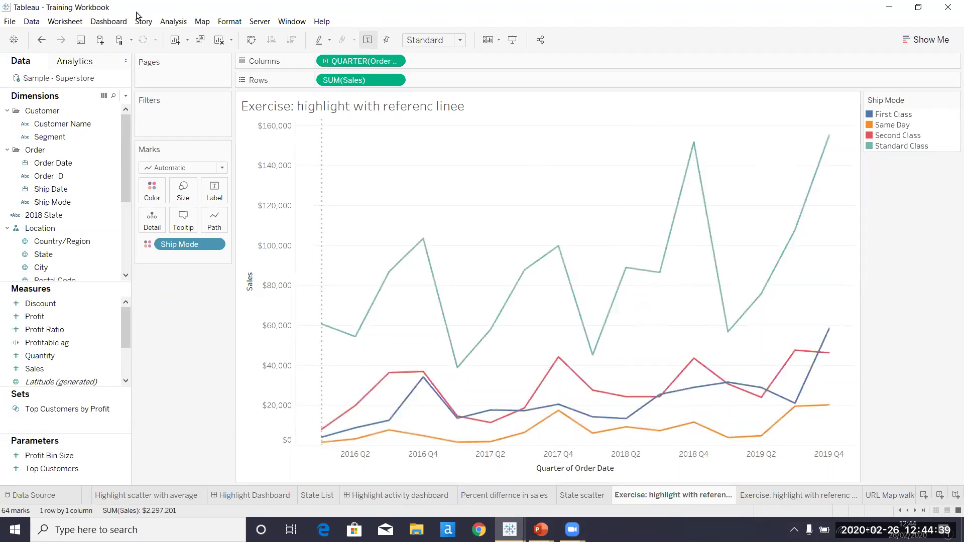
Step: Review the worksheet's Reference highlight action settings, close them, and check the highlighting on the Standard Class line around 2016 Q4
click(70, 22)
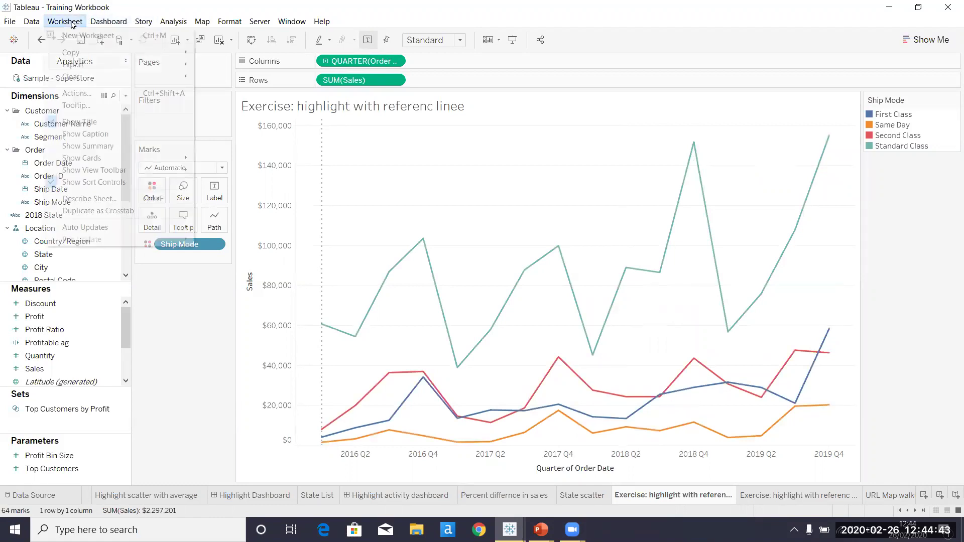
click(76, 93)
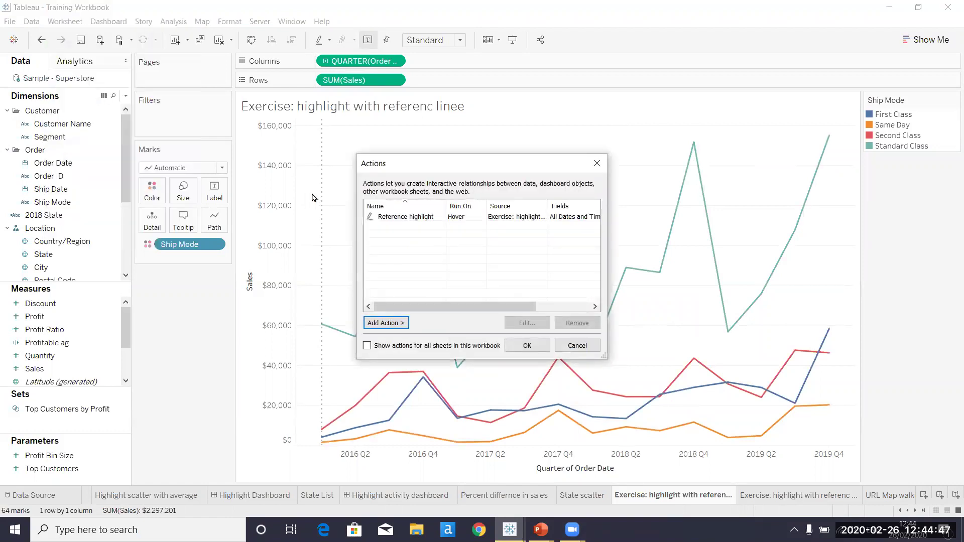
click(431, 219)
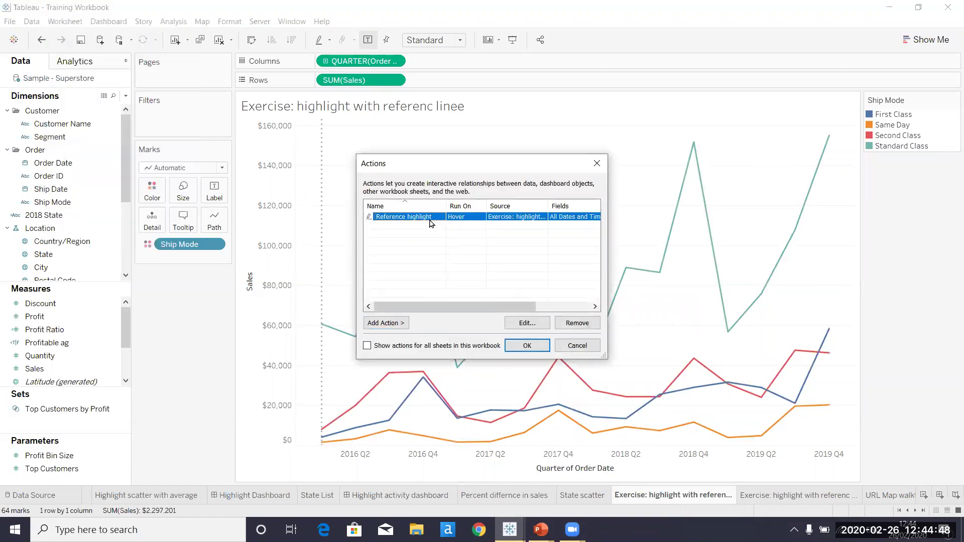
click(535, 322)
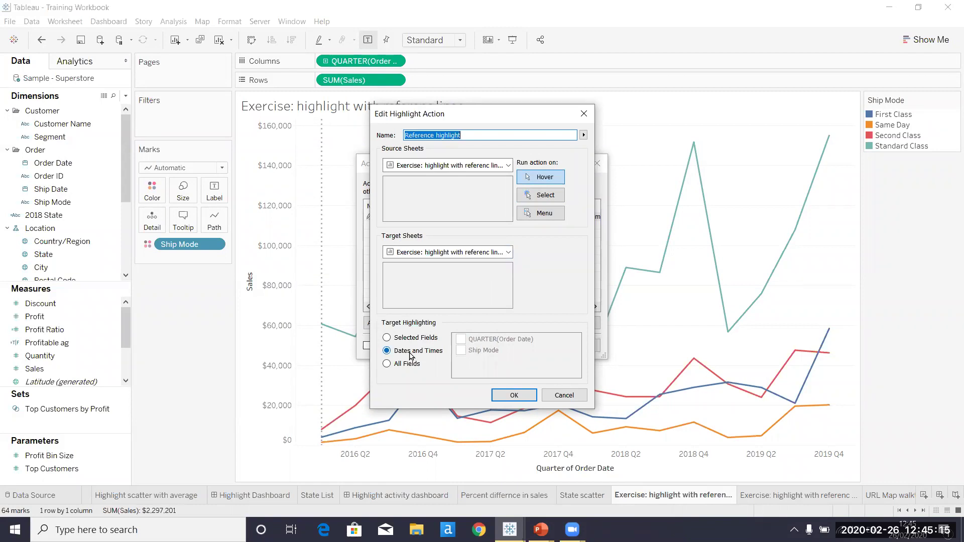
click(506, 396)
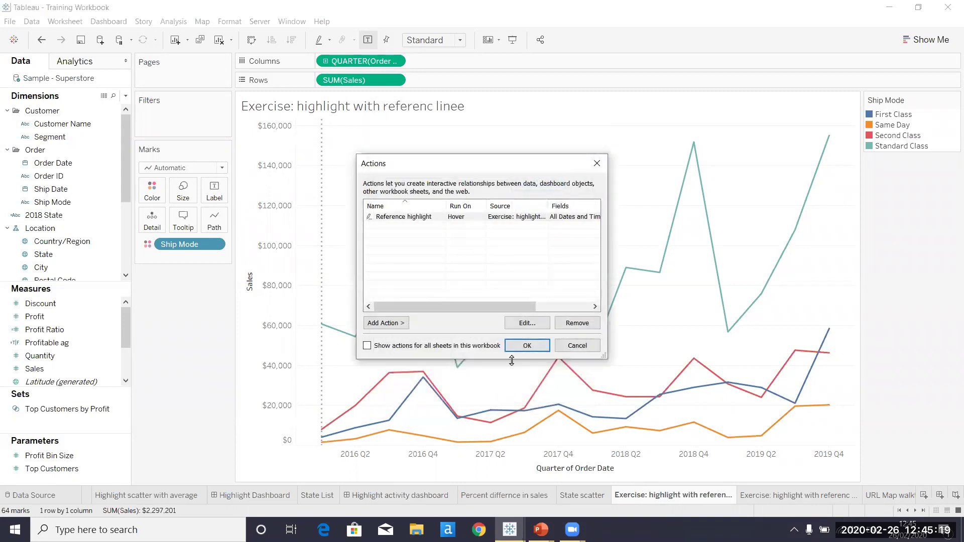
click(526, 345)
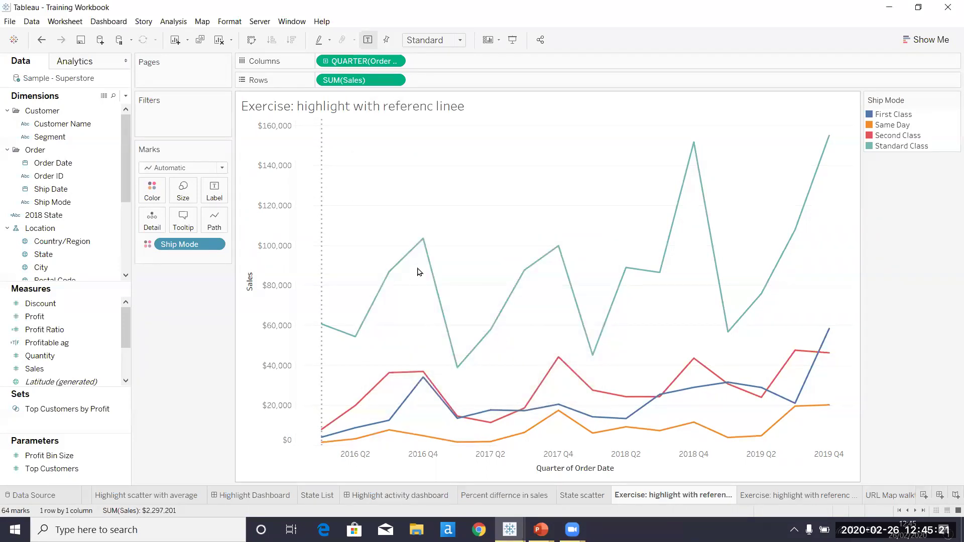
mouse_move(421, 240)
mouse_move(389, 272)
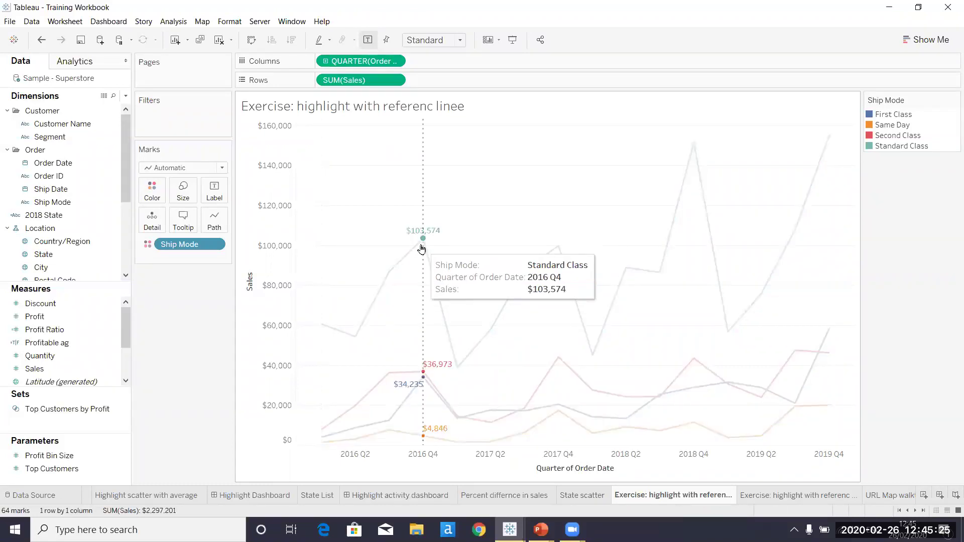
Step: Review the worksheet's mark label settings, including the highlighted-marks option and the Match Mark Color font setting, and close them
click(223, 203)
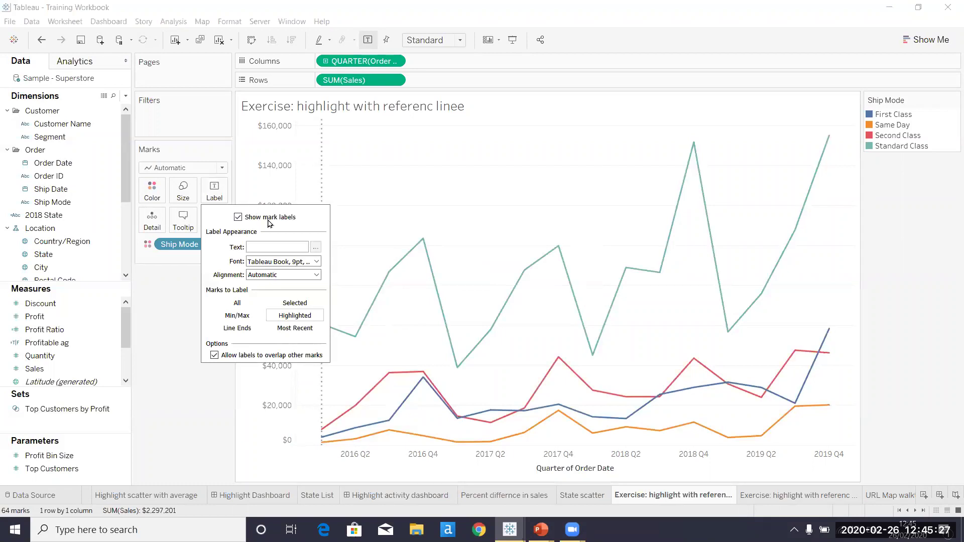
click(317, 262)
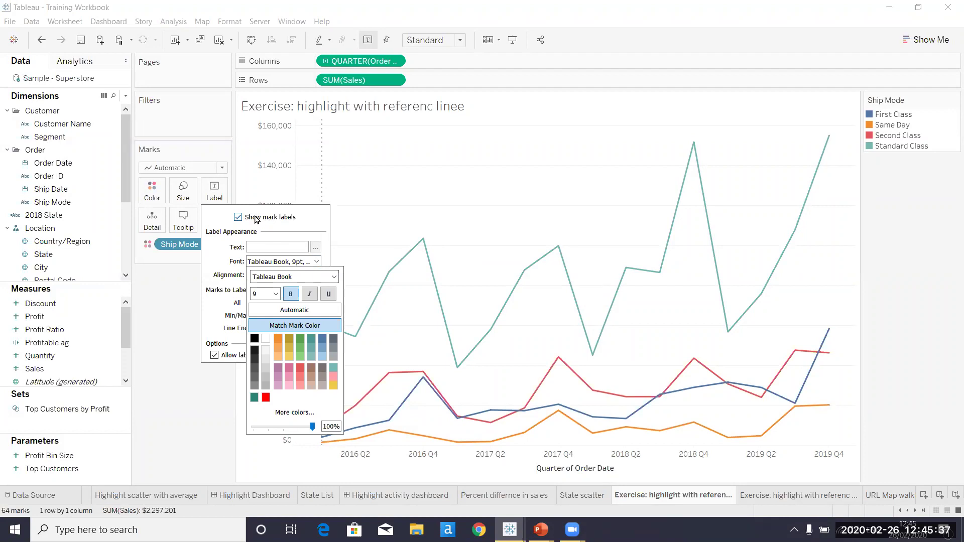
click(234, 186)
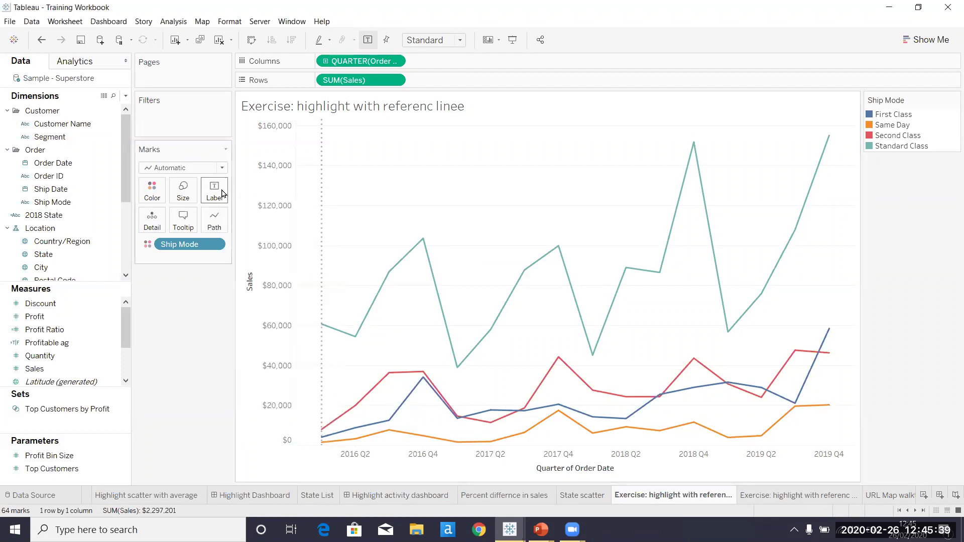
click(214, 190)
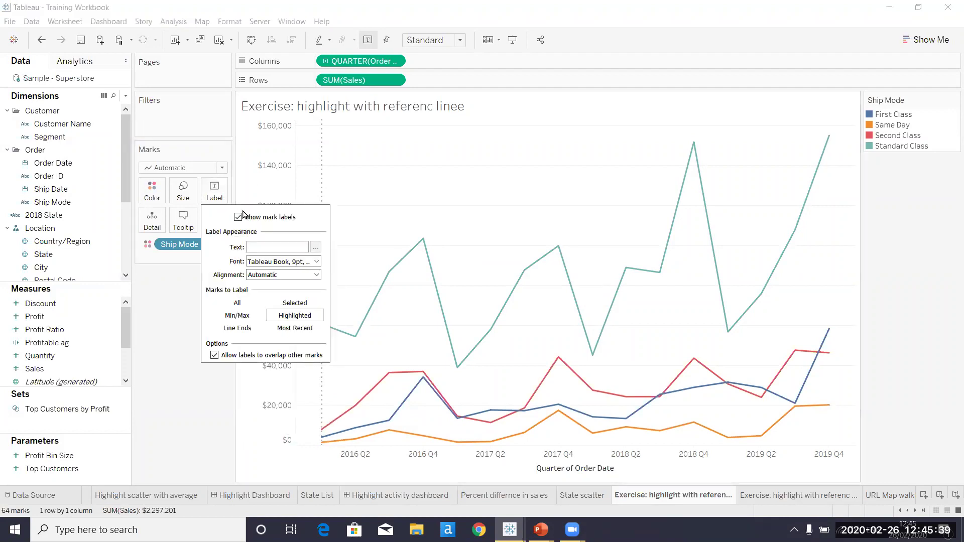
click(316, 261)
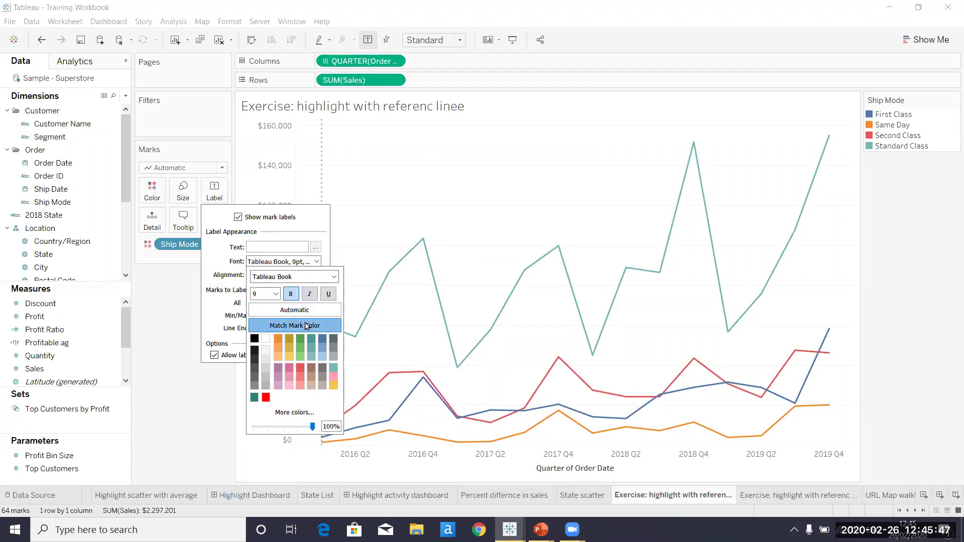
mouse_move(359, 311)
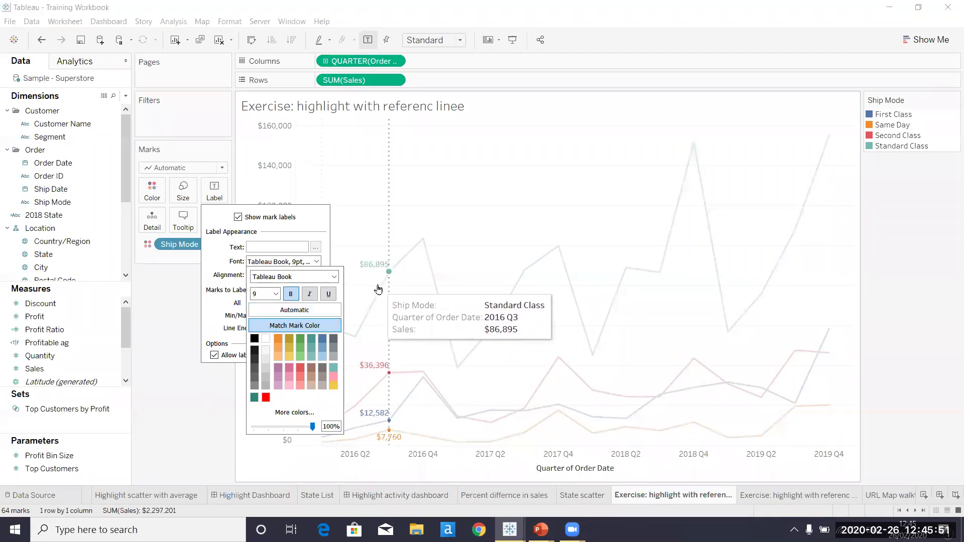
click(328, 247)
click(339, 197)
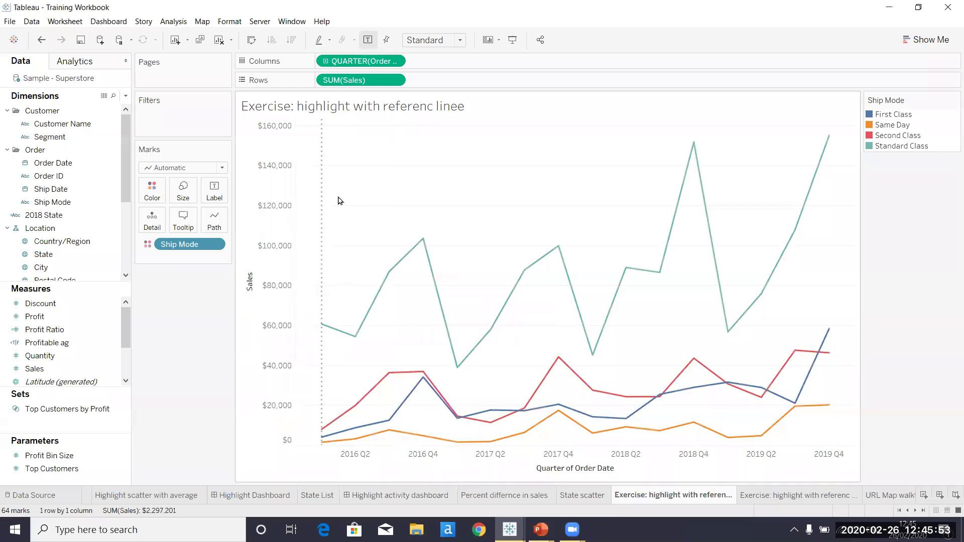
Step: Add a reference line at the minimum QUARTER(Order Date) across the entire table, with its label set to None
click(86, 65)
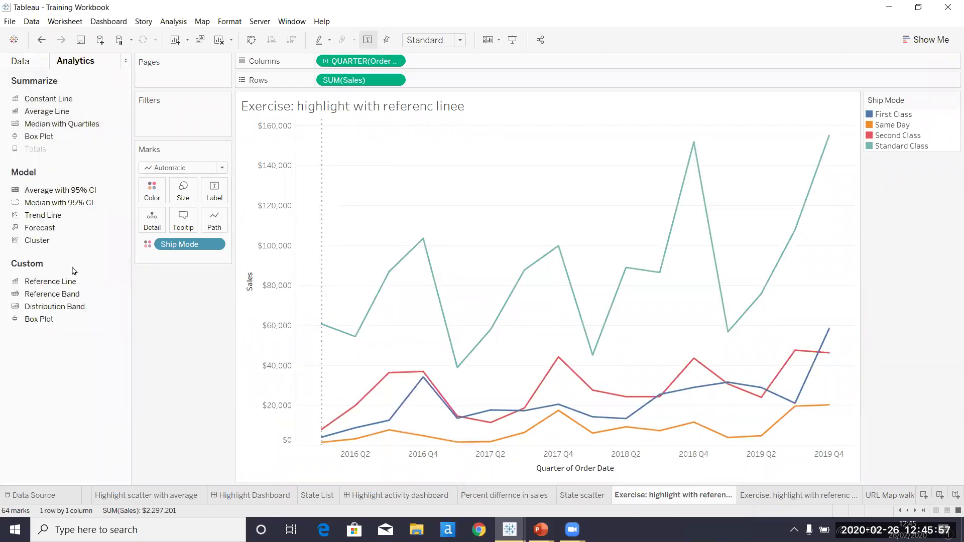
drag(71, 285, 346, 177)
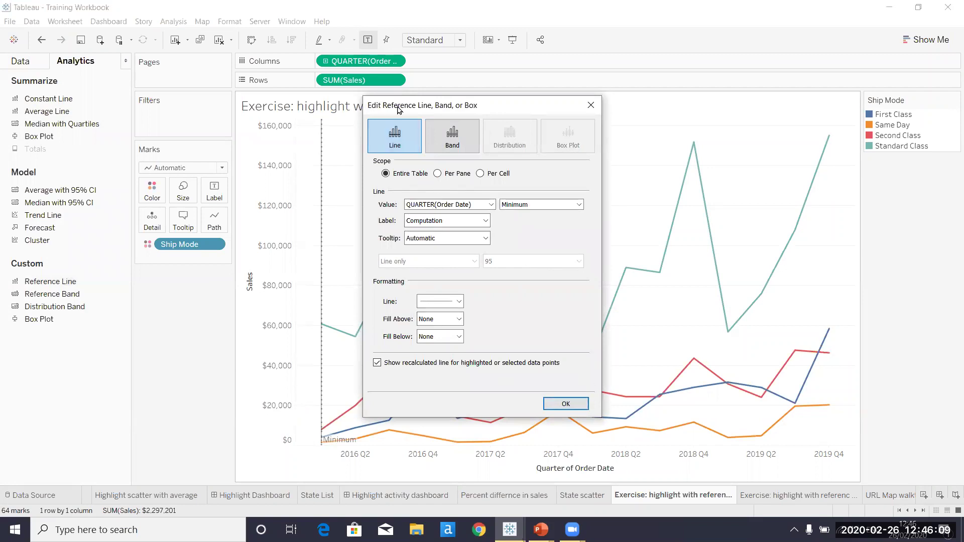
click(485, 221)
click(486, 232)
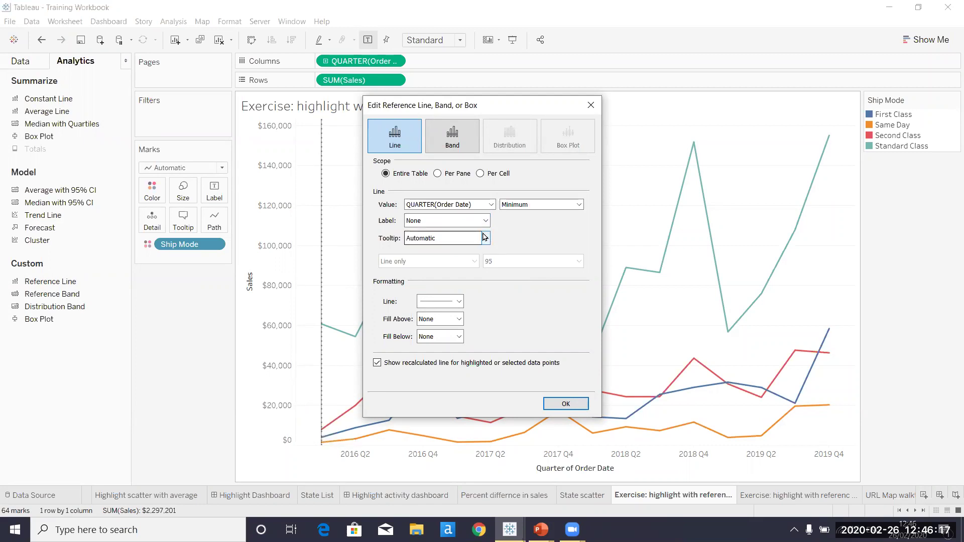
click(565, 404)
Step: Check how the reference line follows the highlighted quarter at 2016 Q4 and 2017 Q3 on the Standard Class line
mouse_move(424, 258)
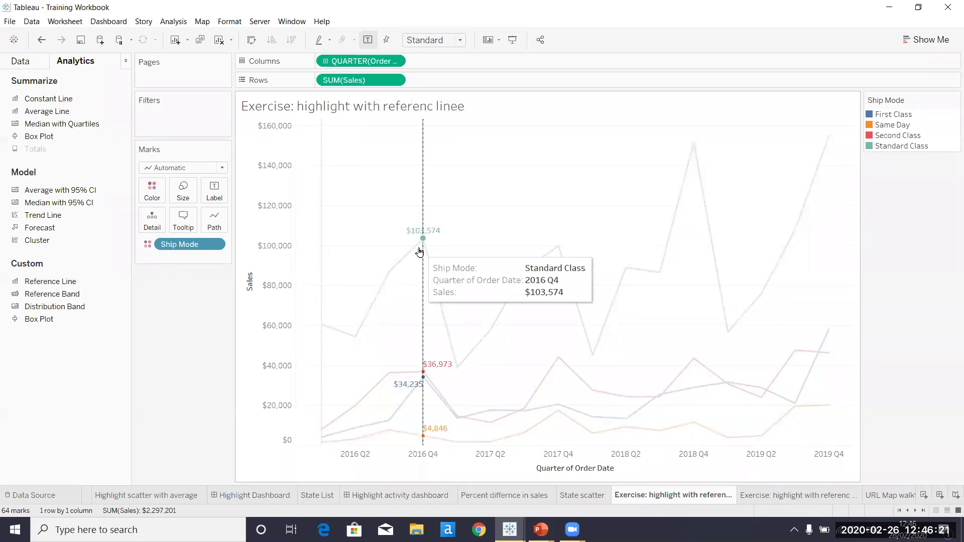
mouse_move(526, 274)
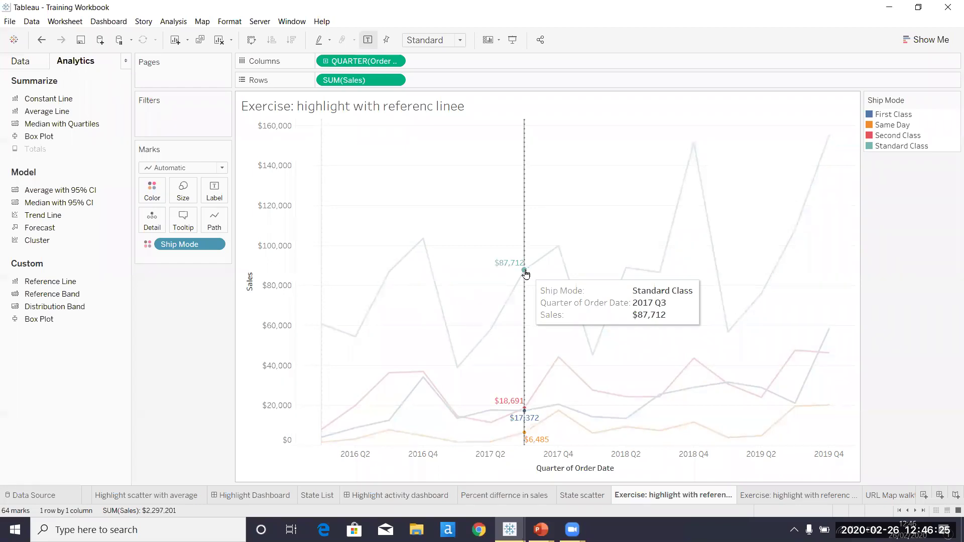
mouse_move(327, 270)
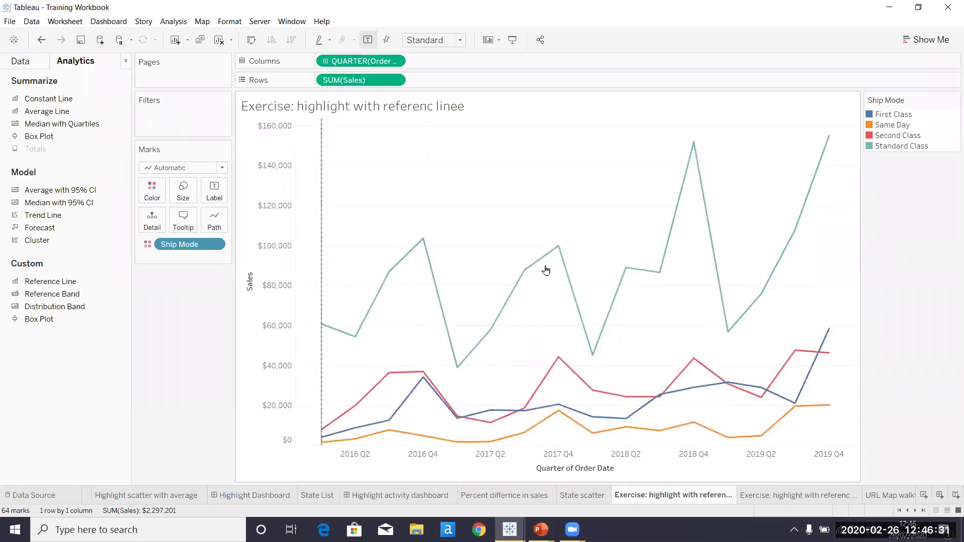
Step: View the second "Exercise: highlight with referenc linee" worksheet, and open the "Exercise: embed Product dashboard" sheet
click(792, 495)
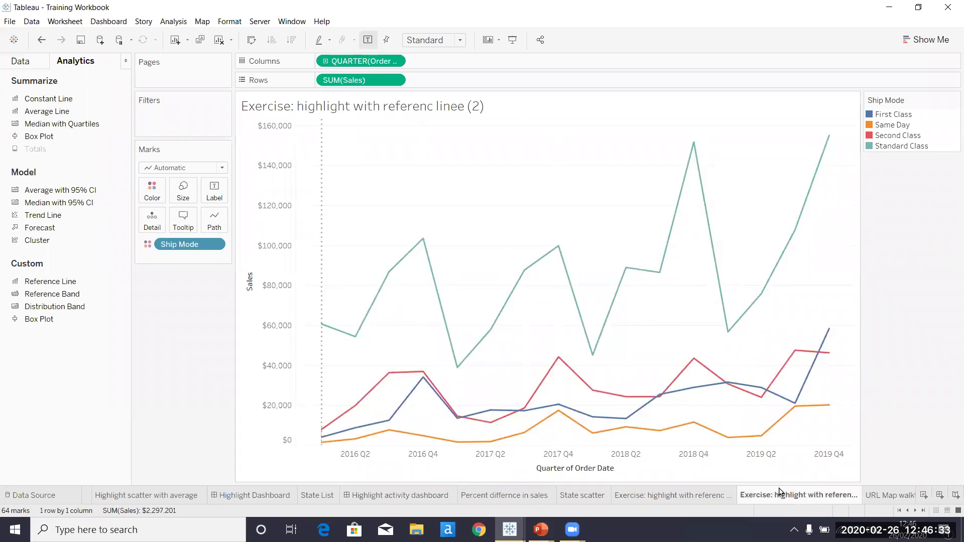
click(915, 510)
click(915, 510)
click(915, 510)
click(916, 510)
click(915, 510)
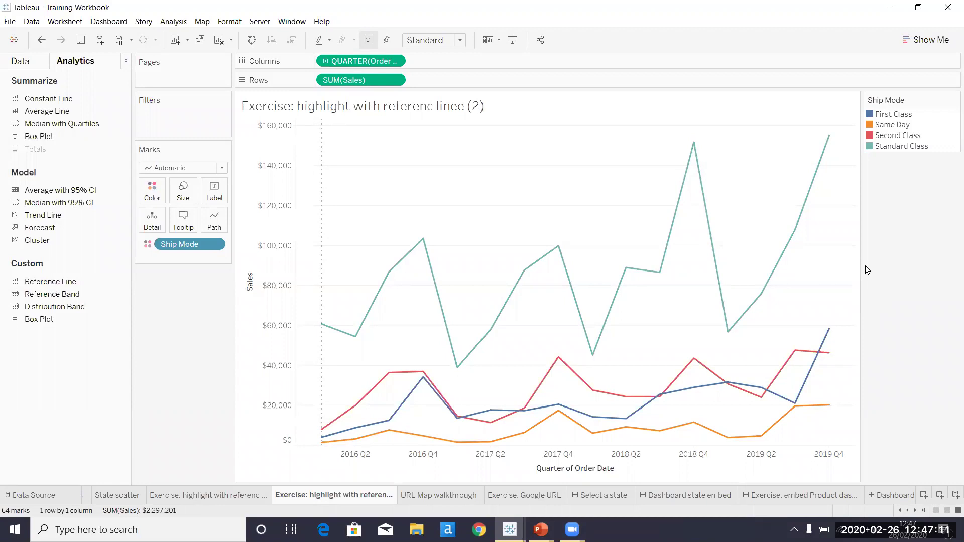
click(813, 504)
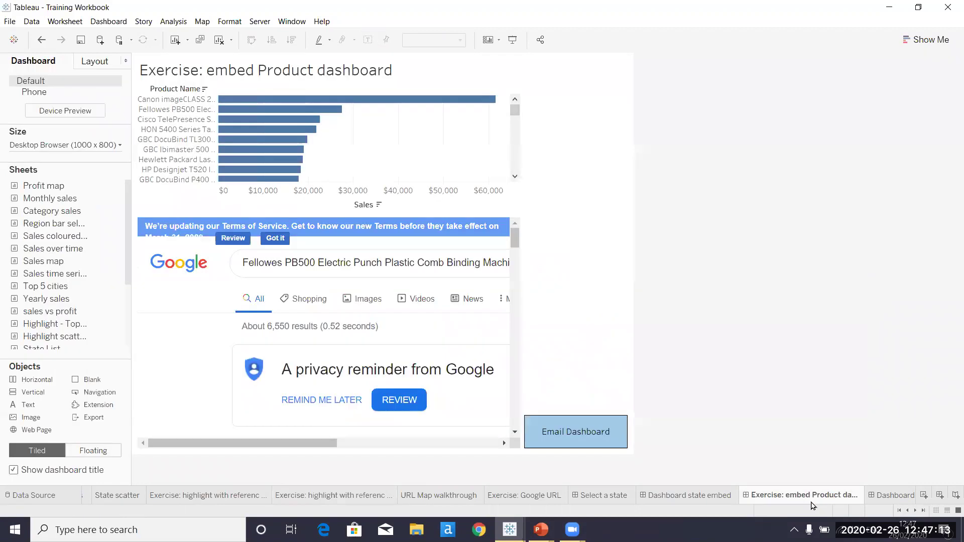
Step: Open and view the "Dashboard with email link" dashboard
click(915, 510)
click(915, 510)
click(915, 510)
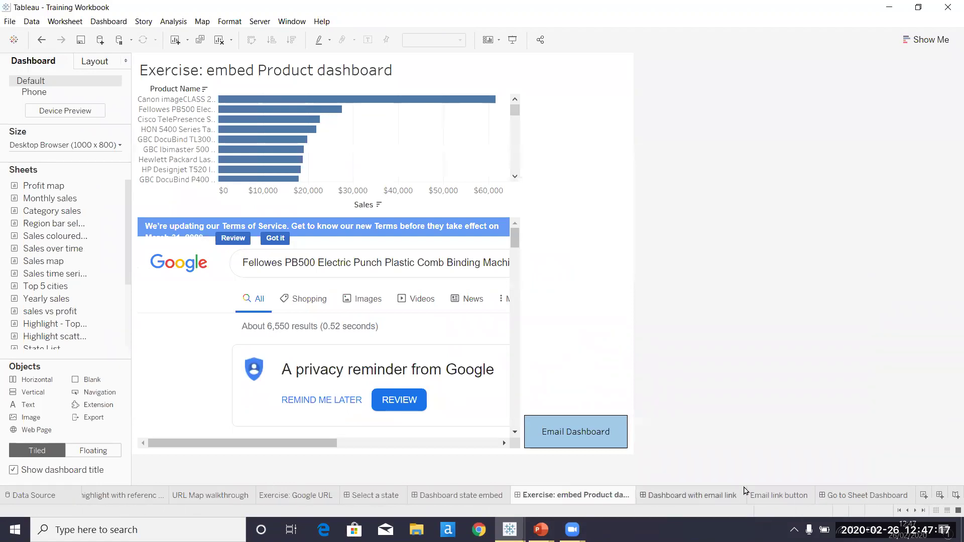
click(721, 492)
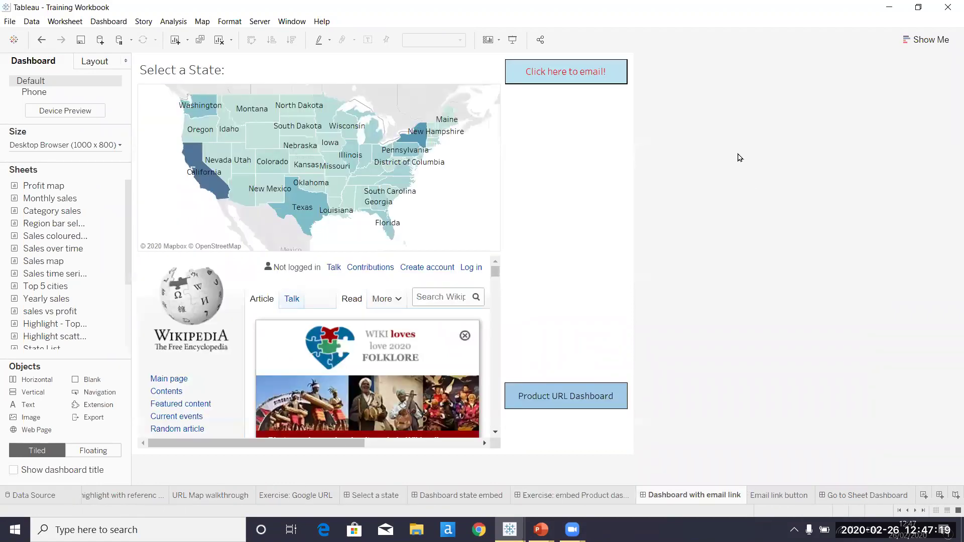
click(555, 137)
Step: Look back through the state dashboards and the second reference-line exercise, ending on the "Exercise: Google URL" worksheet
click(445, 493)
click(380, 494)
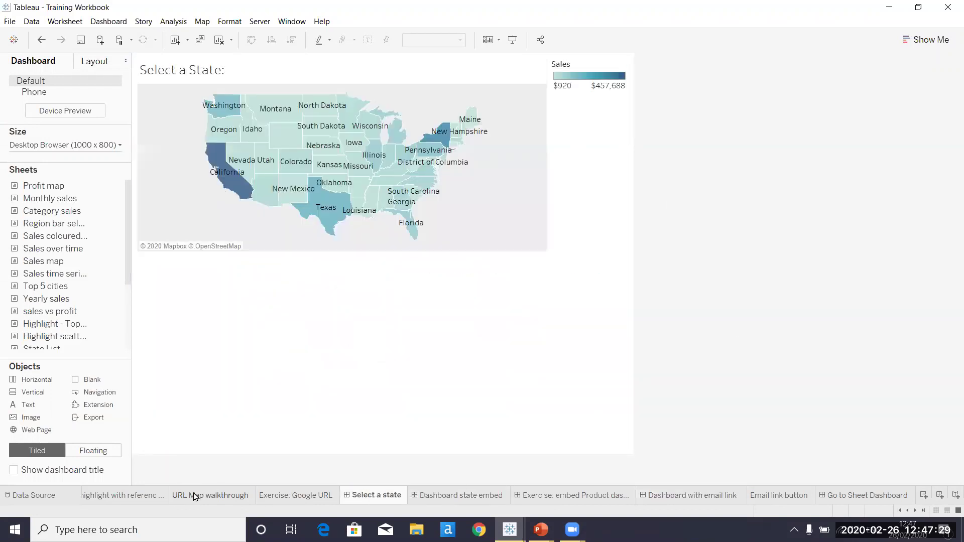
click(141, 497)
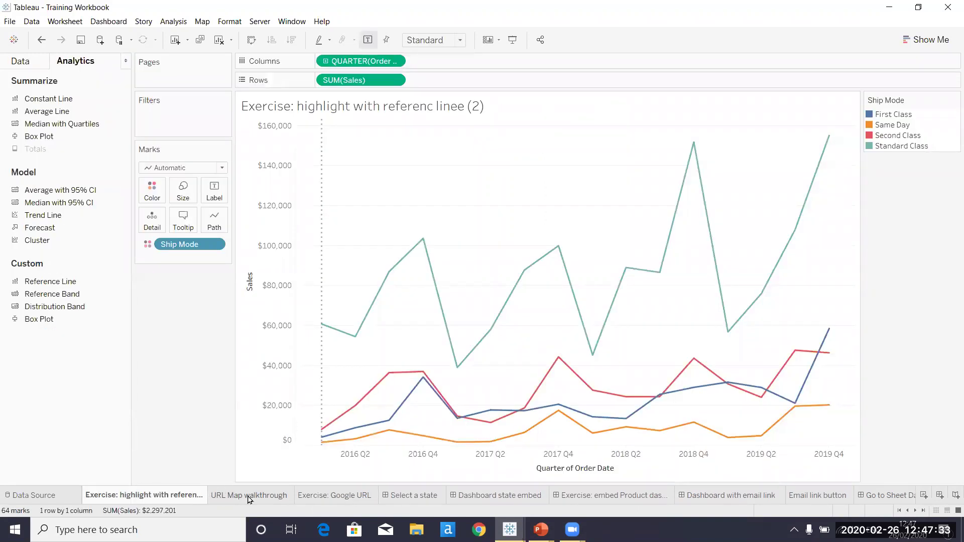
click(351, 497)
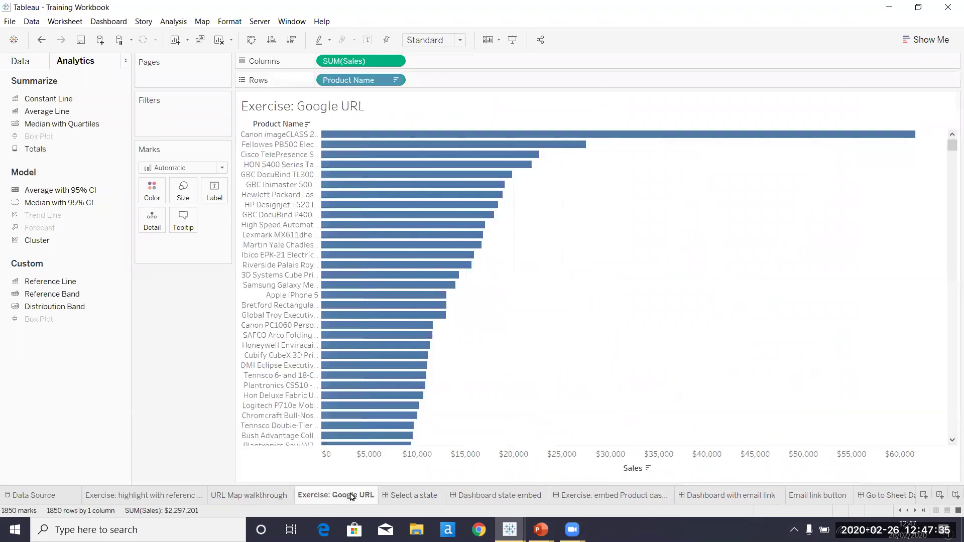
Step: Open the URL Map walkthrough worksheet and test its Wikipedia link on Texas and Nevada, dismissing each browser page
click(260, 495)
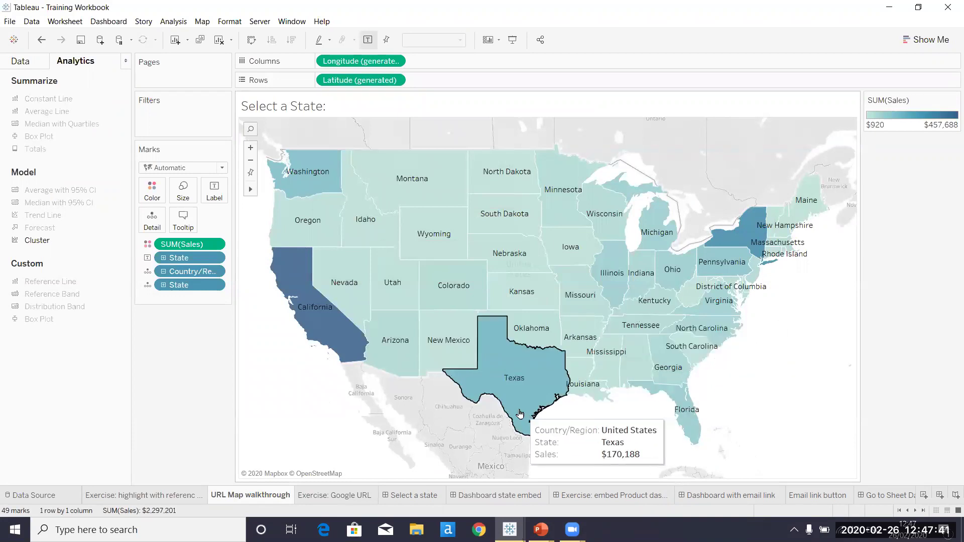
click(518, 370)
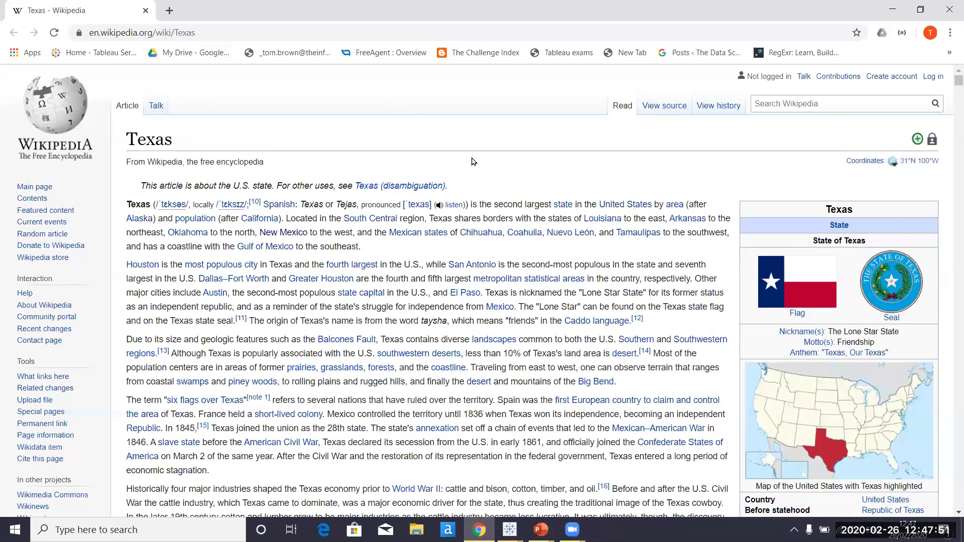
click(947, 10)
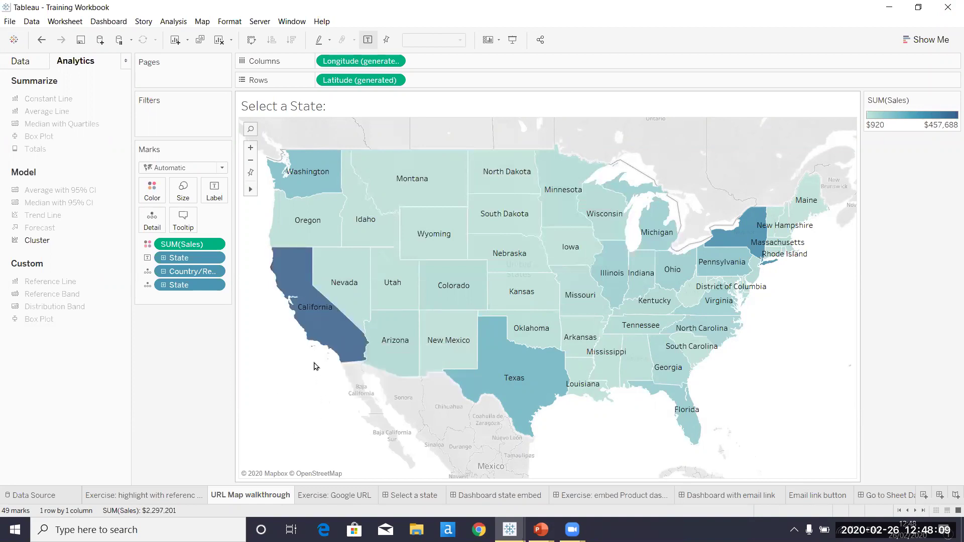
click(338, 298)
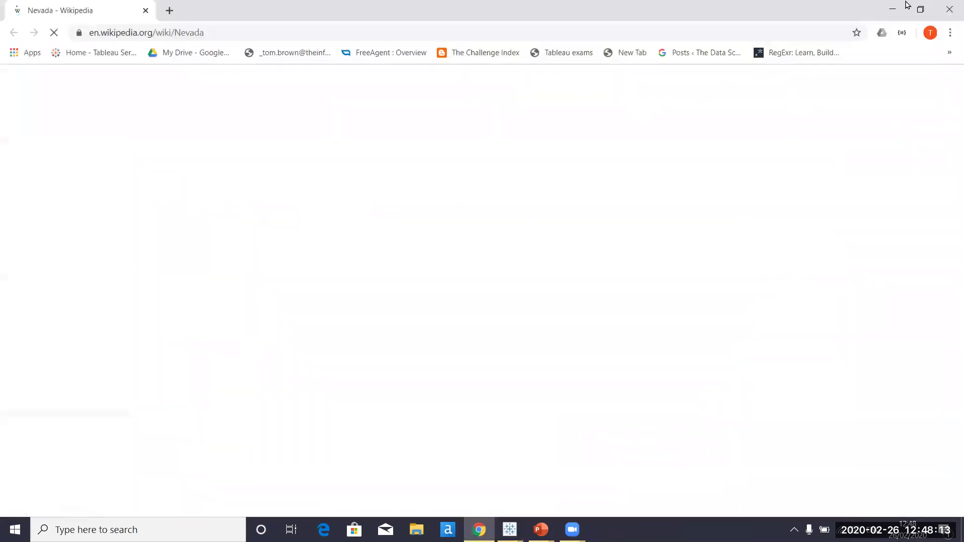
click(892, 9)
click(298, 385)
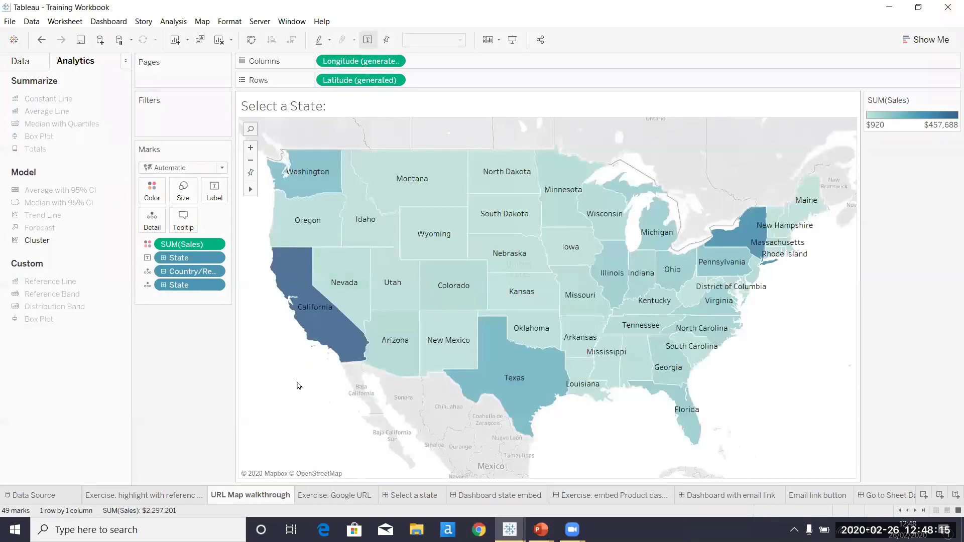
Step: Review the worksheet's actions list and the action types that can be added, and cancel without adding one
mouse_move(329, 294)
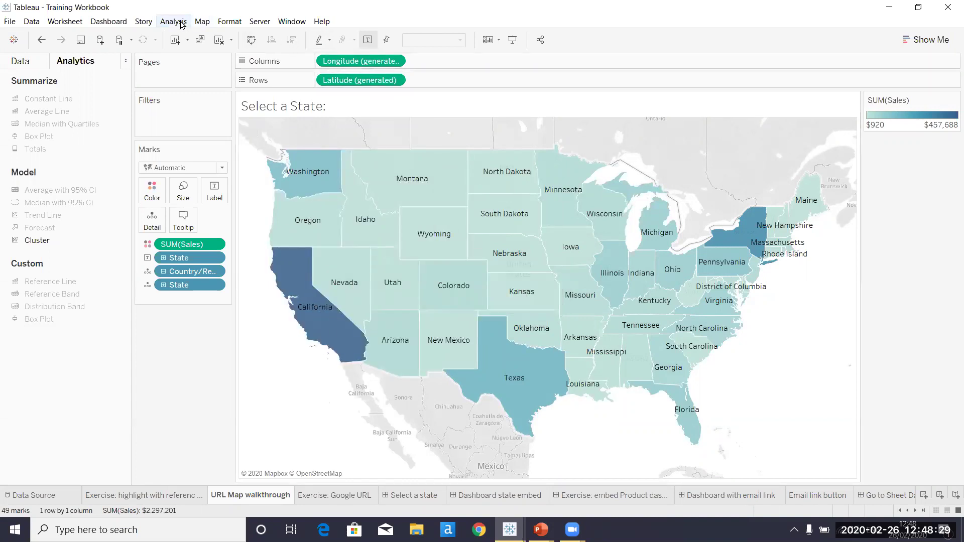
click(76, 23)
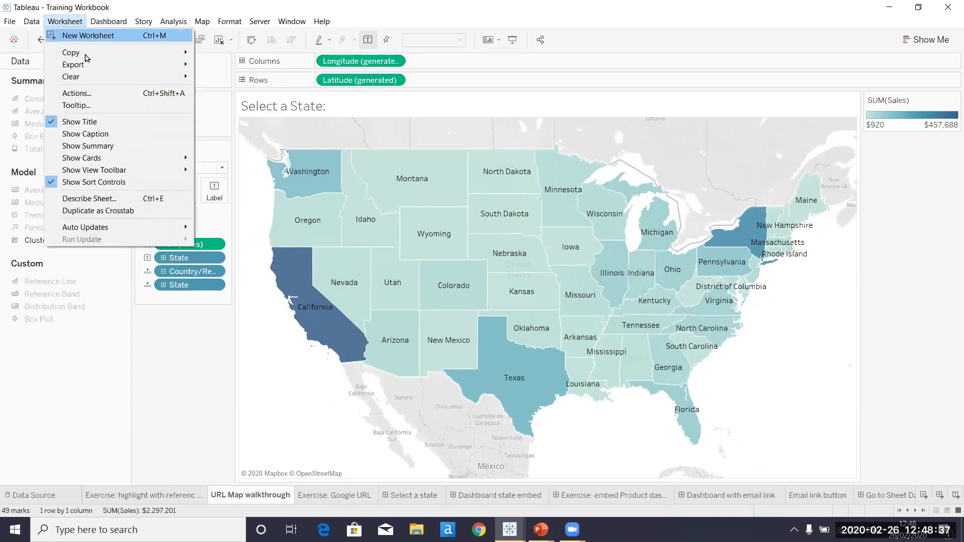
click(84, 93)
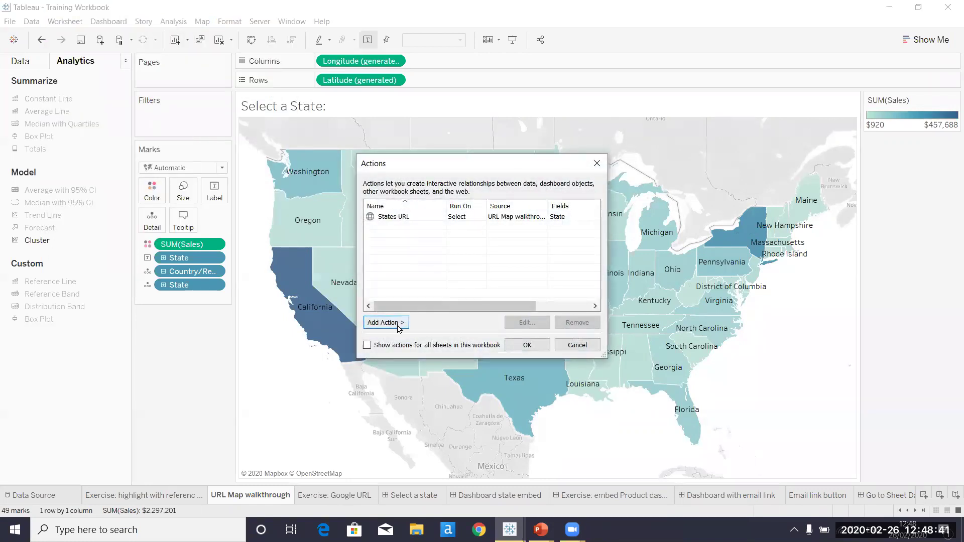
click(399, 326)
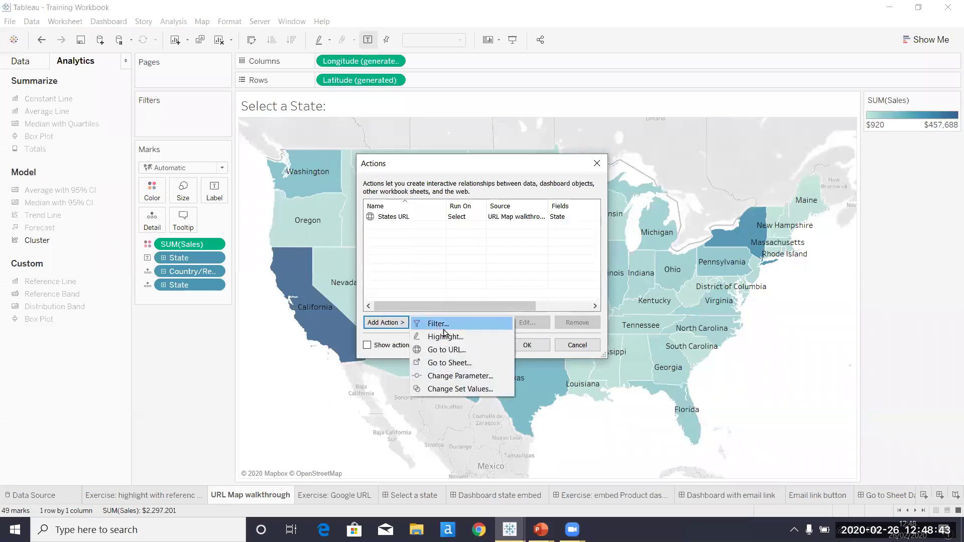
click(576, 344)
Step: Switch to the Book1 workbook and open the Sales Map worksheet
mouse_move(510, 530)
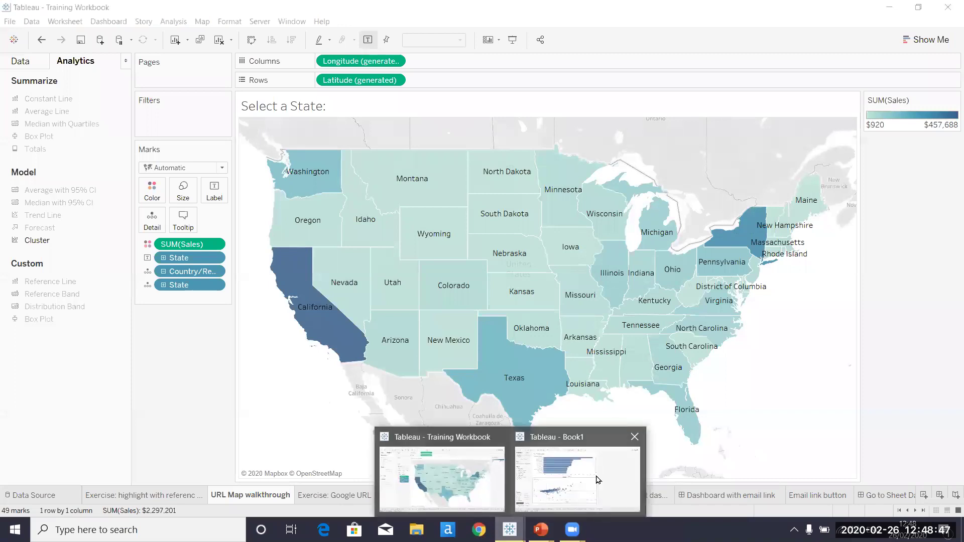
click(596, 480)
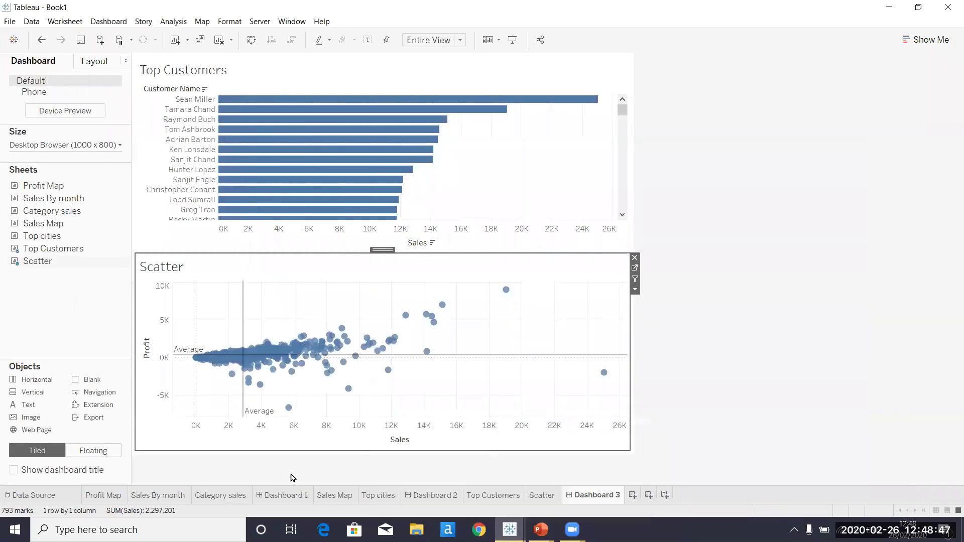
click(350, 496)
mouse_move(350, 497)
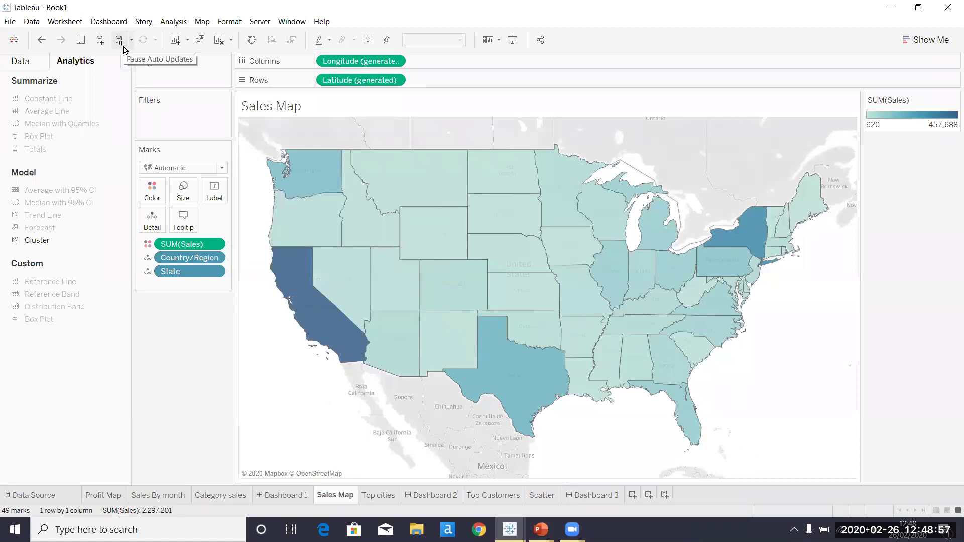
click(214, 190)
click(239, 218)
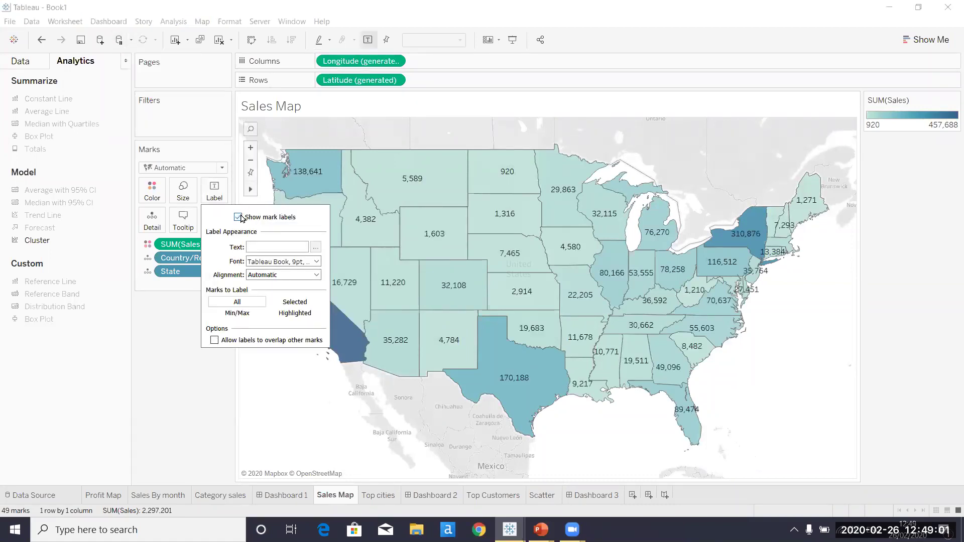
click(238, 218)
Step: Undo the removal of the sales field from the marks and label each state on the Sales Map with the State field
drag(178, 244, 243, 286)
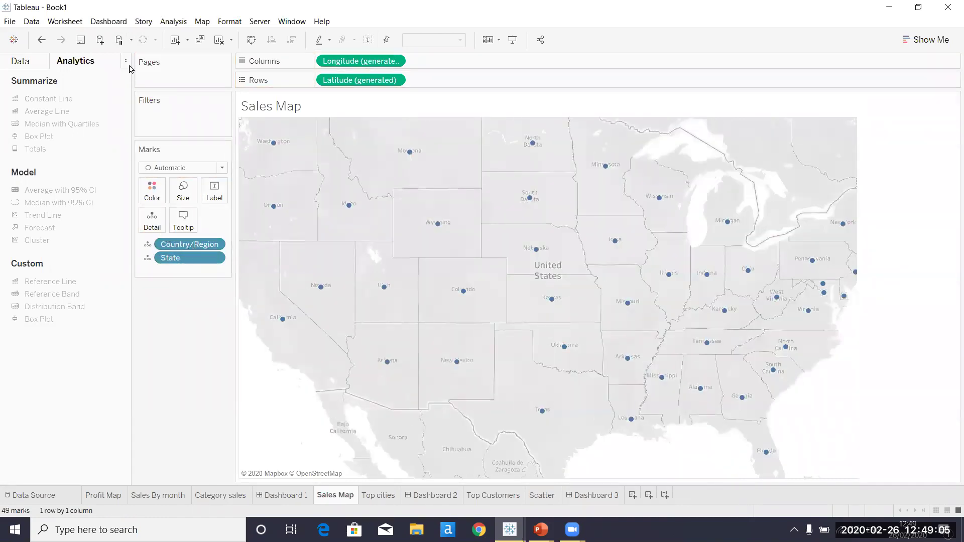
click(31, 64)
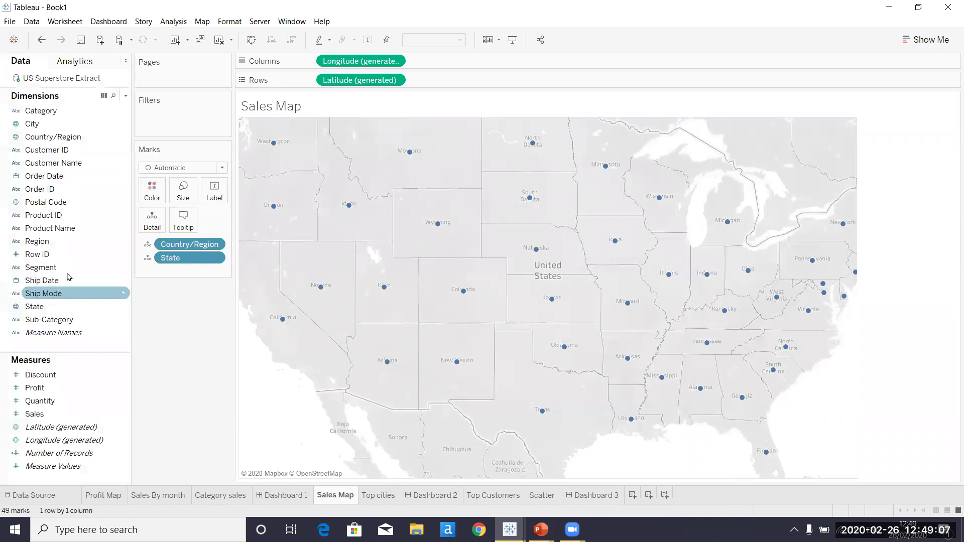
key(ctrl+z)
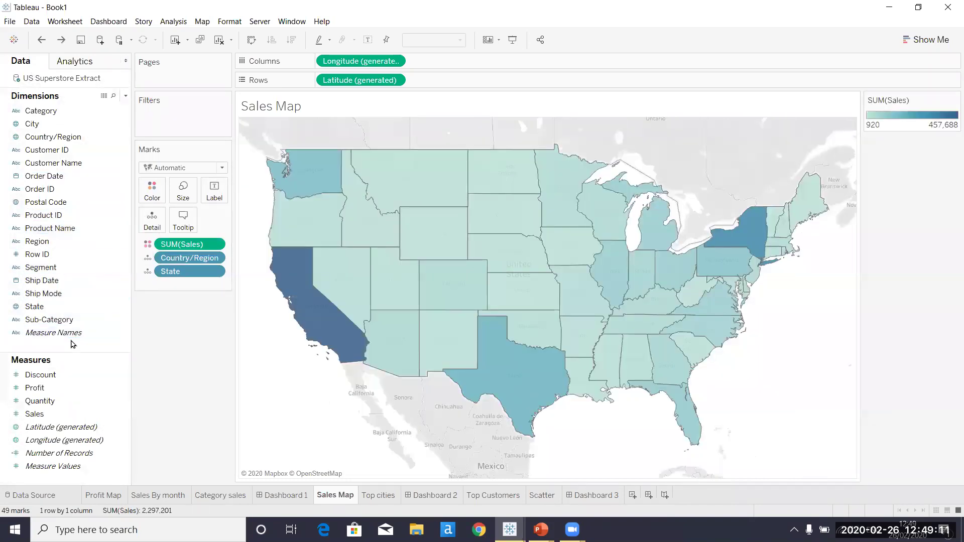
drag(41, 307, 214, 192)
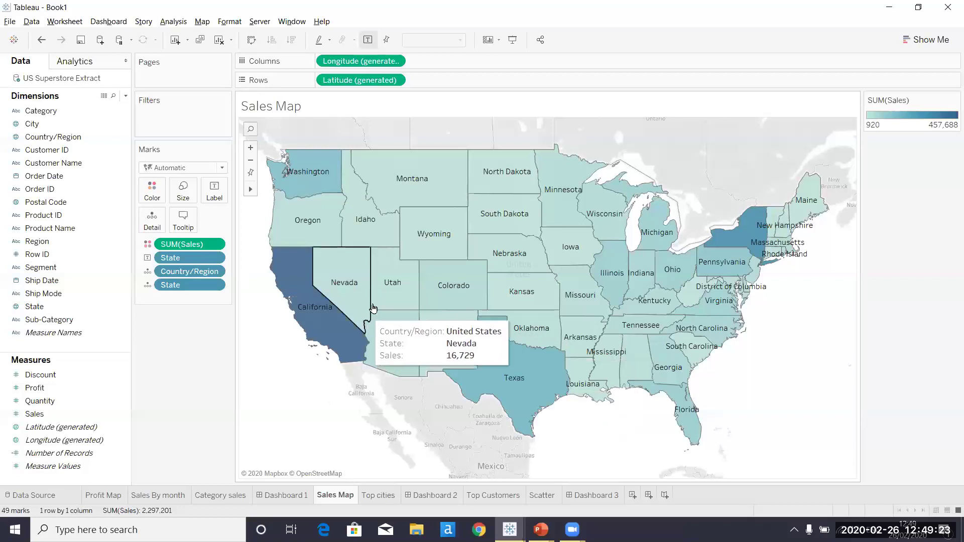
Step: Switch to Chrome, search Google for wikipedia and open the Wikipedia site
key(alt+Tab)
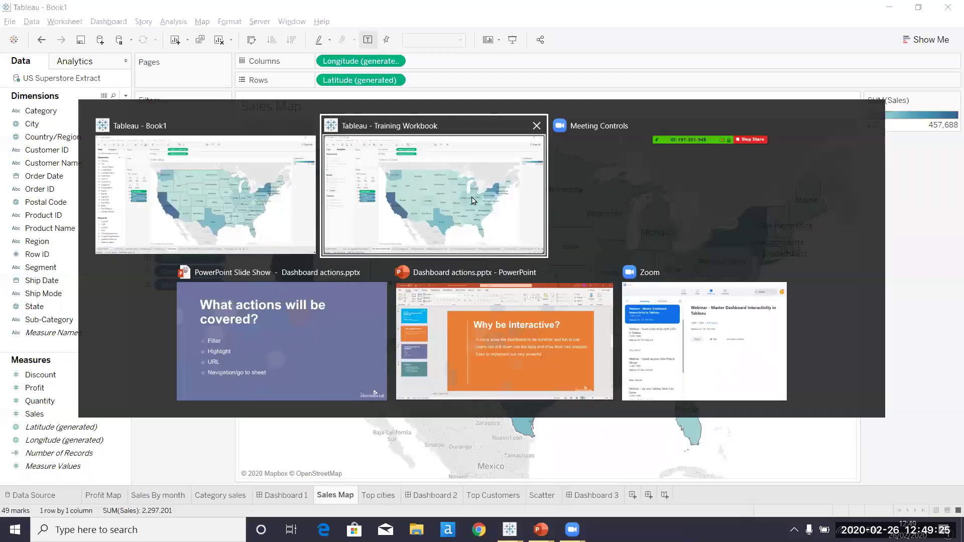
click(260, 179)
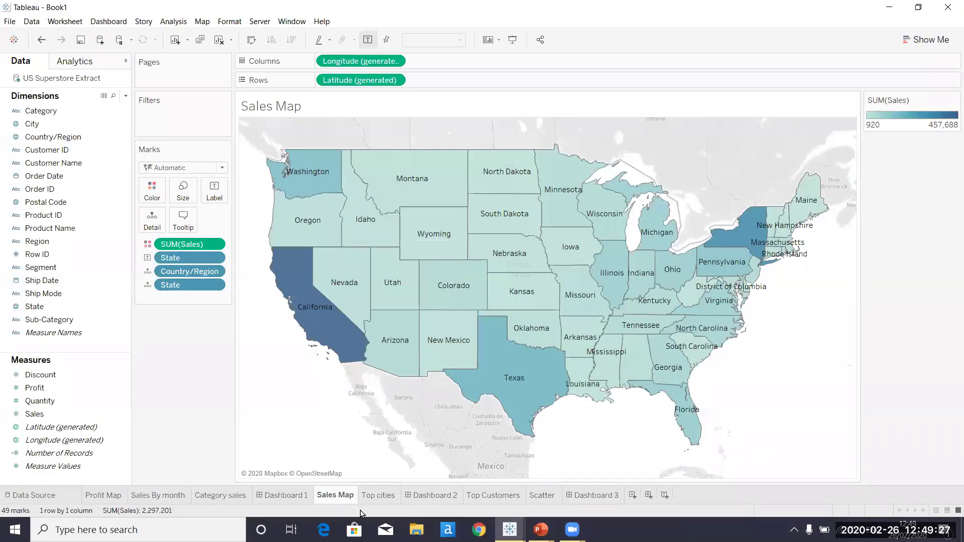
click(478, 530)
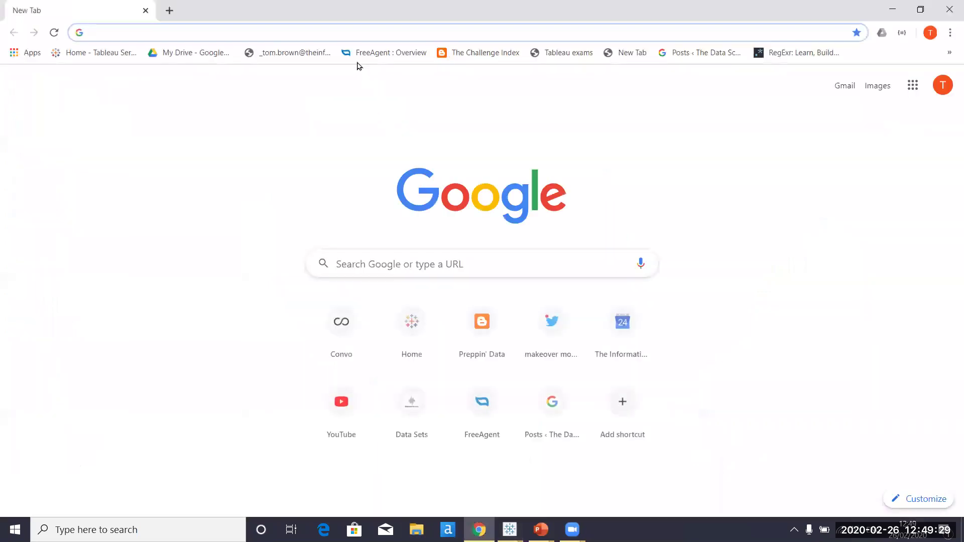
text(wikiped)
key(Return)
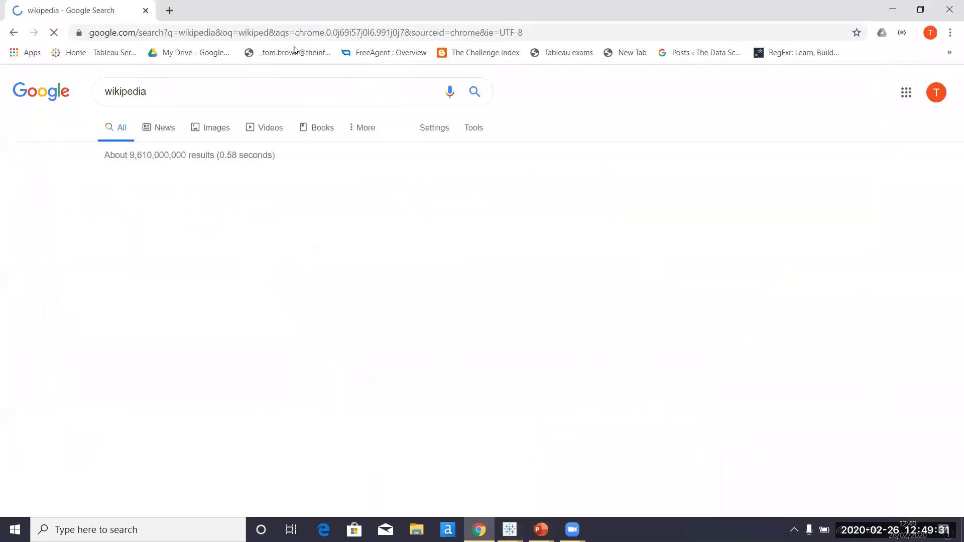
click(157, 200)
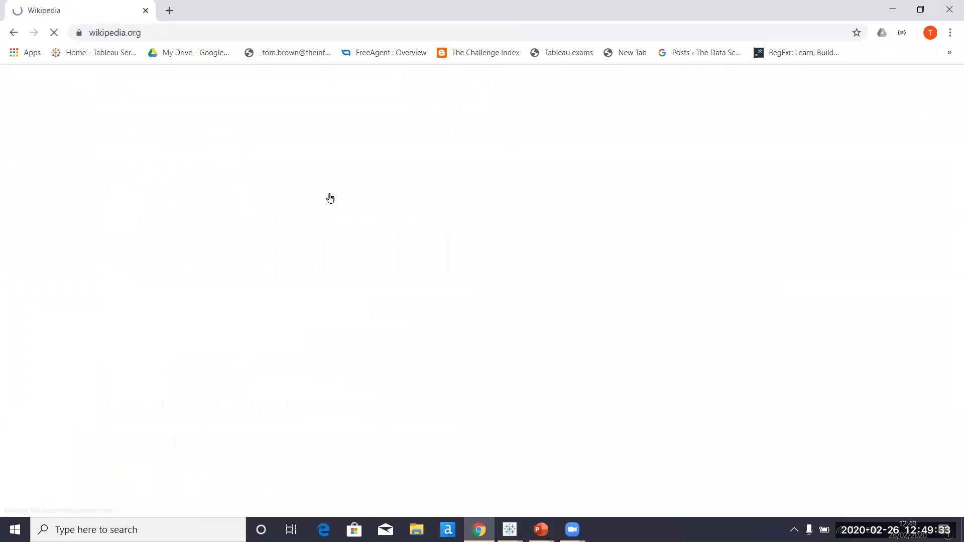
Step: Find the Texas article on Wikipedia and copy its web address
text(texas)
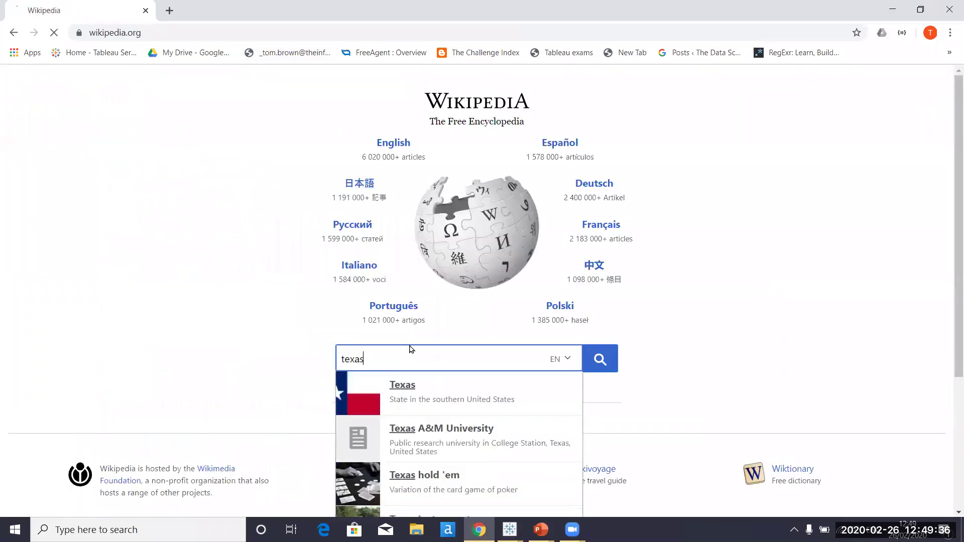
key(Return)
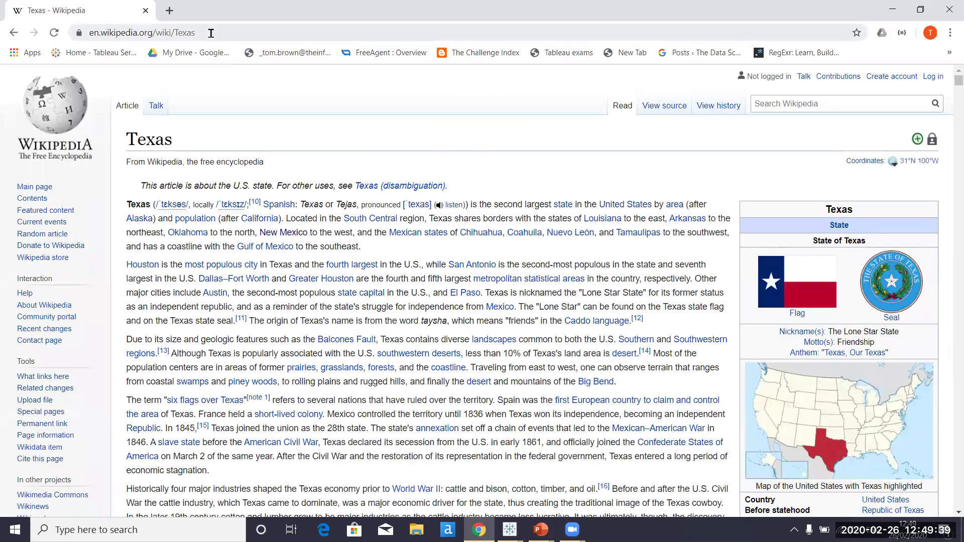
drag(211, 32, 86, 33)
key(ctrl+c)
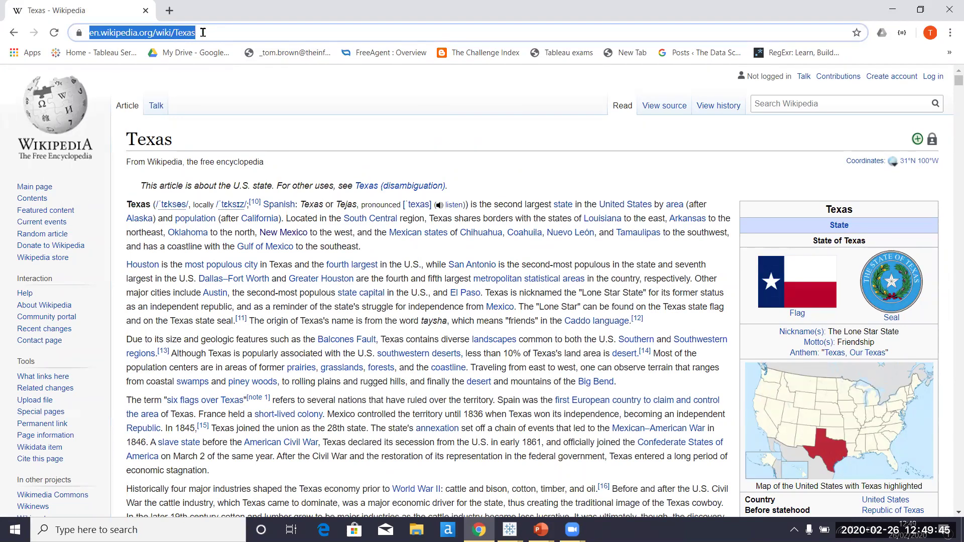
Step: Return to Book1 in Tableau and add a URL action for the worksheet with Sales Map as its only source sheet
key(alt+Tab)
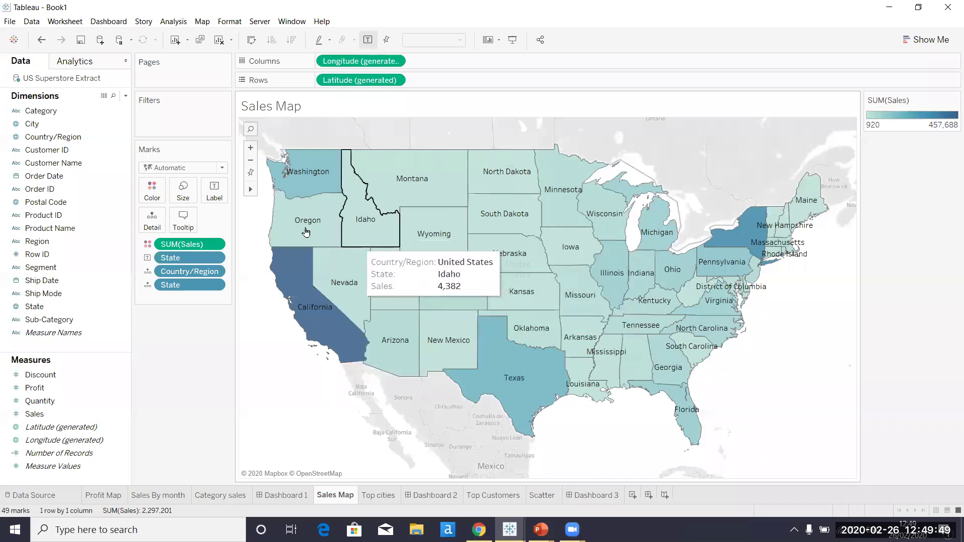
click(107, 21)
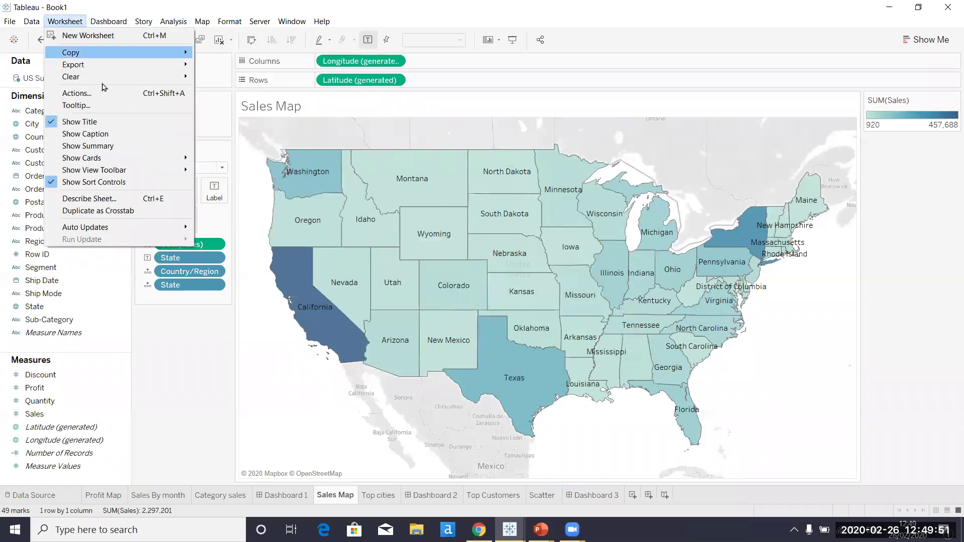
click(77, 92)
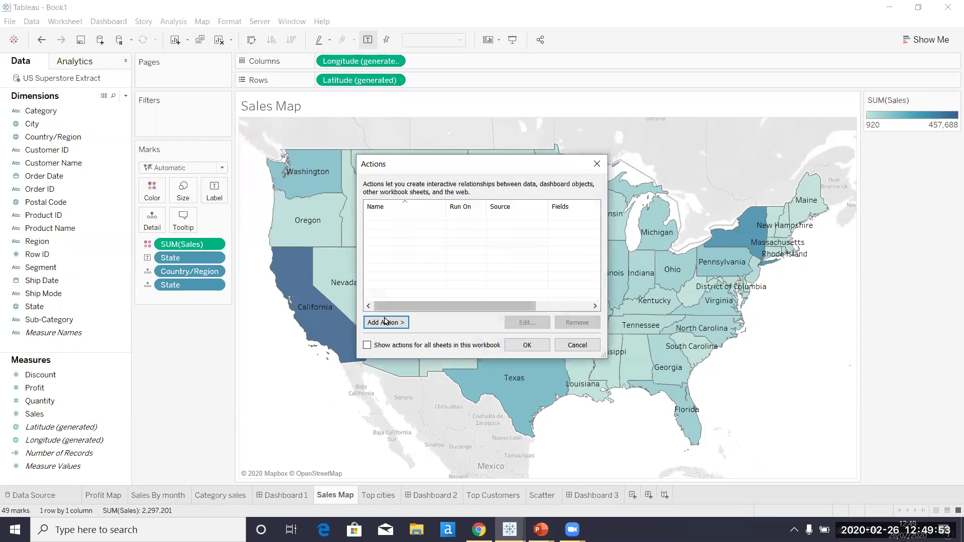
click(386, 322)
click(470, 350)
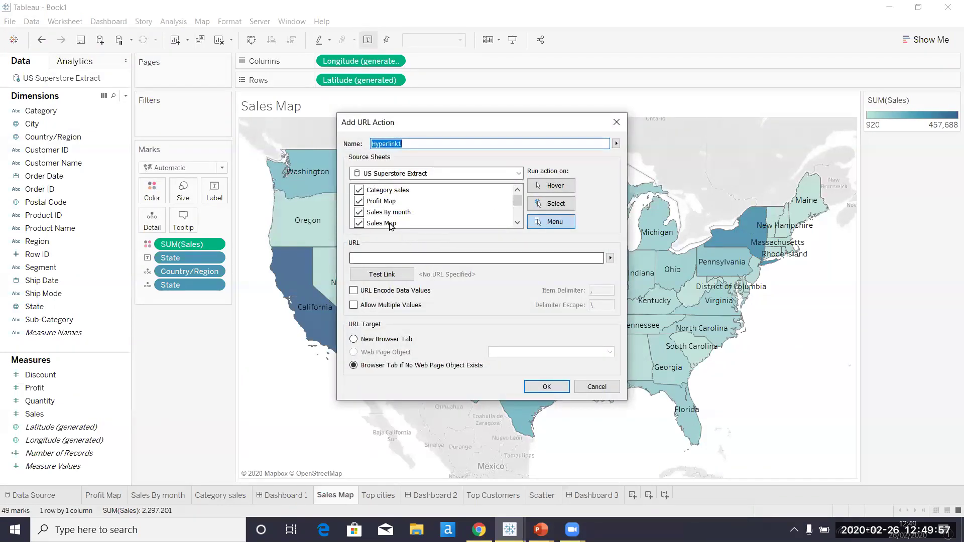
click(425, 174)
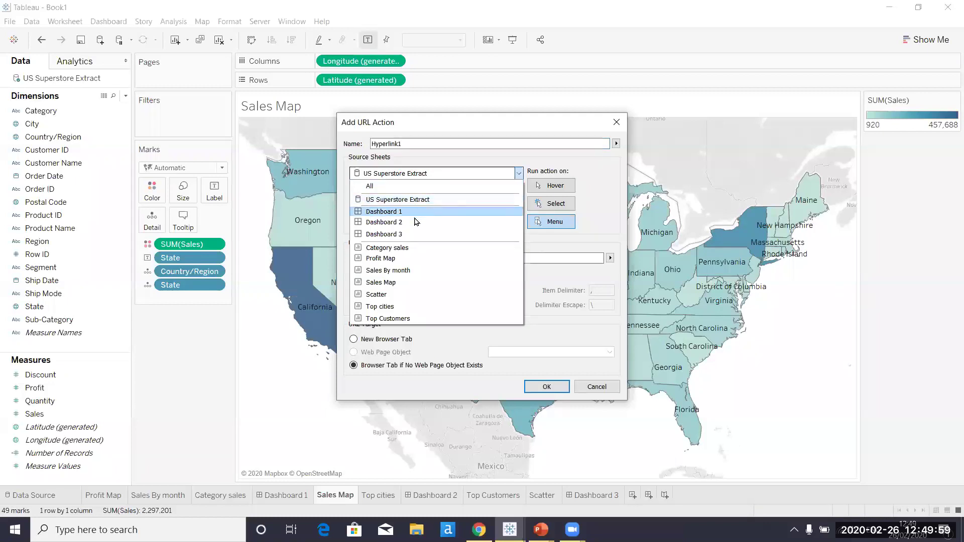
click(400, 283)
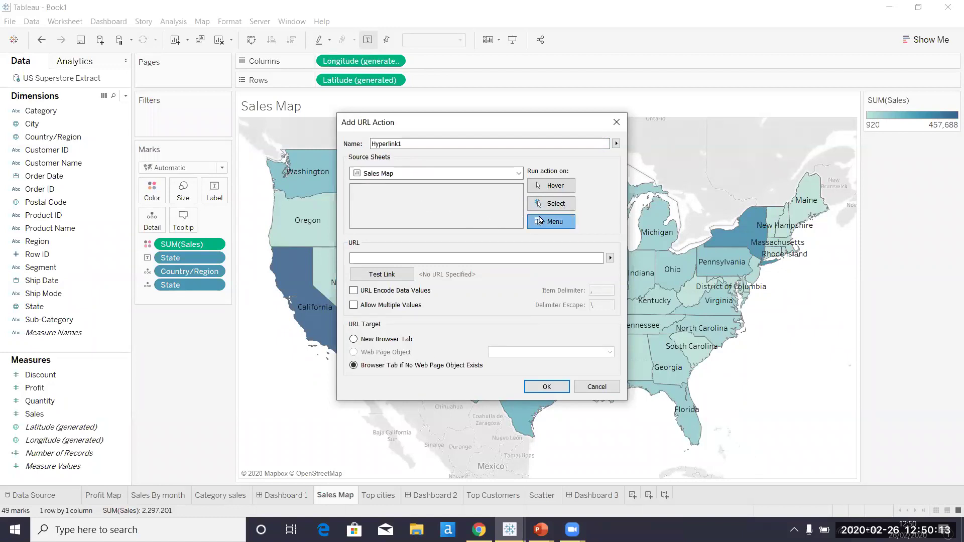
click(449, 255)
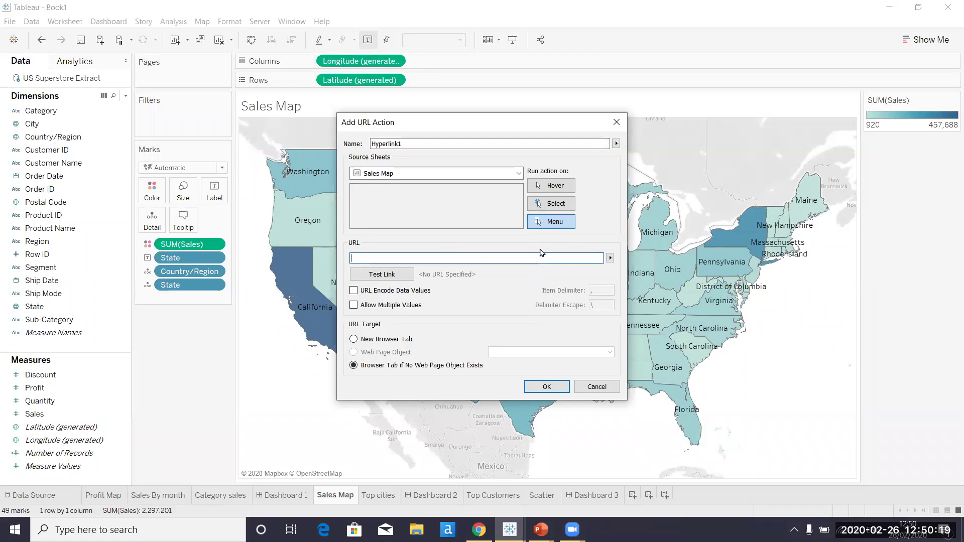
key(ctrl+v)
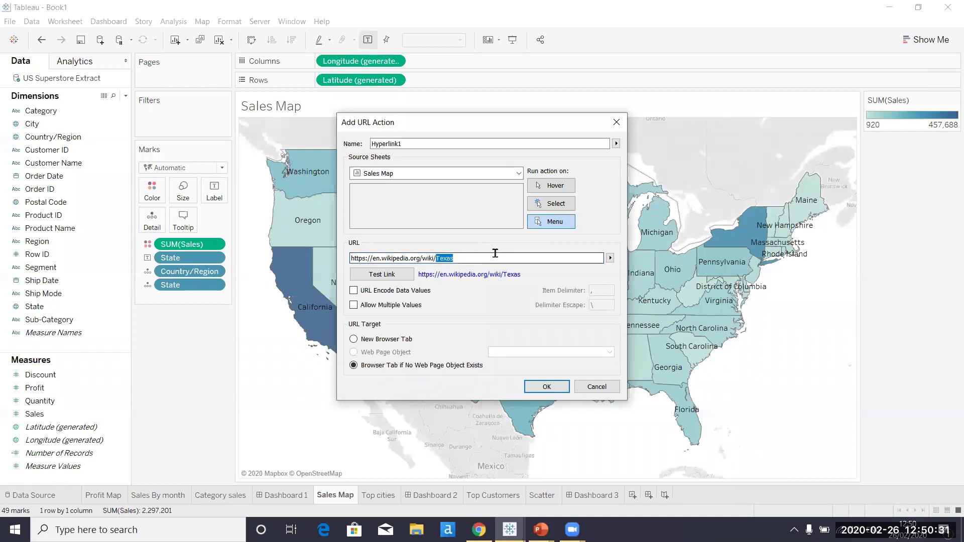
key(BackSpace)
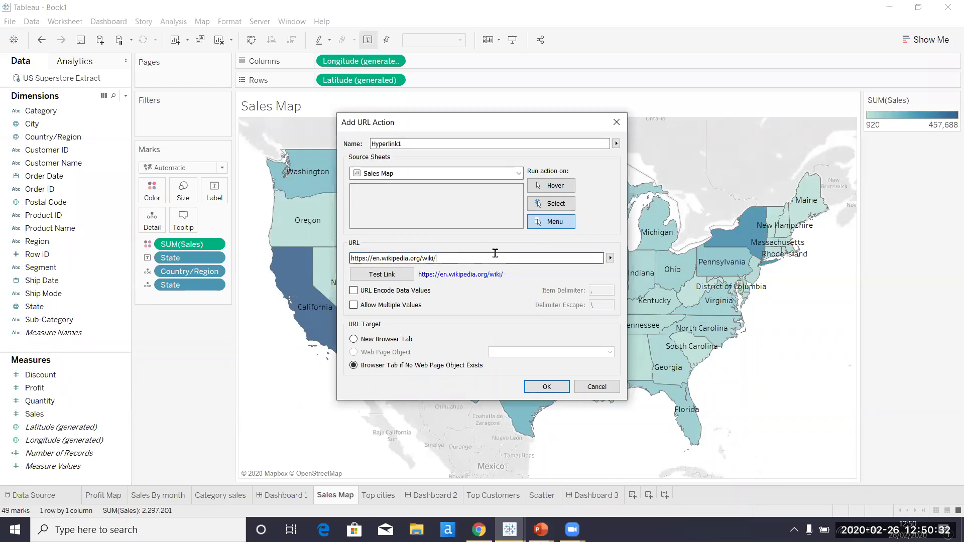
click(608, 258)
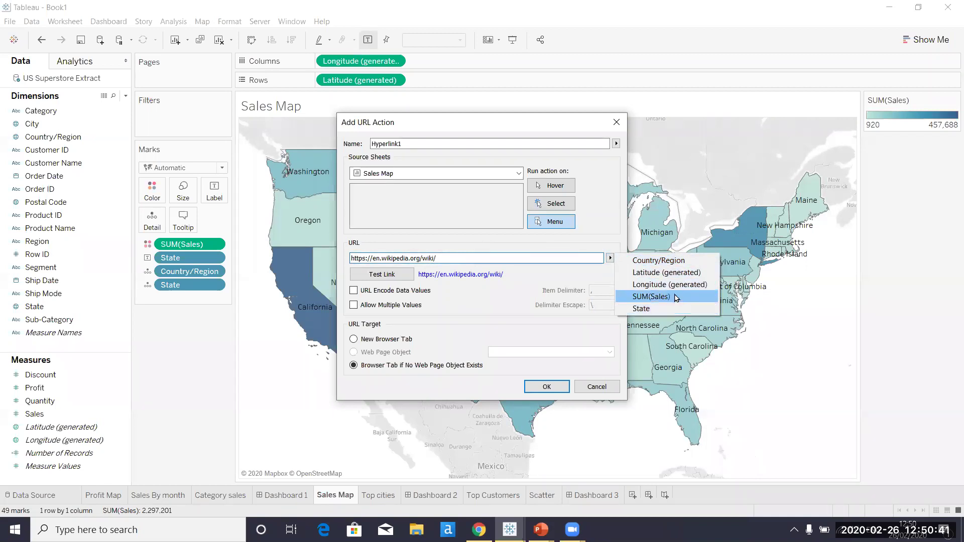
click(650, 309)
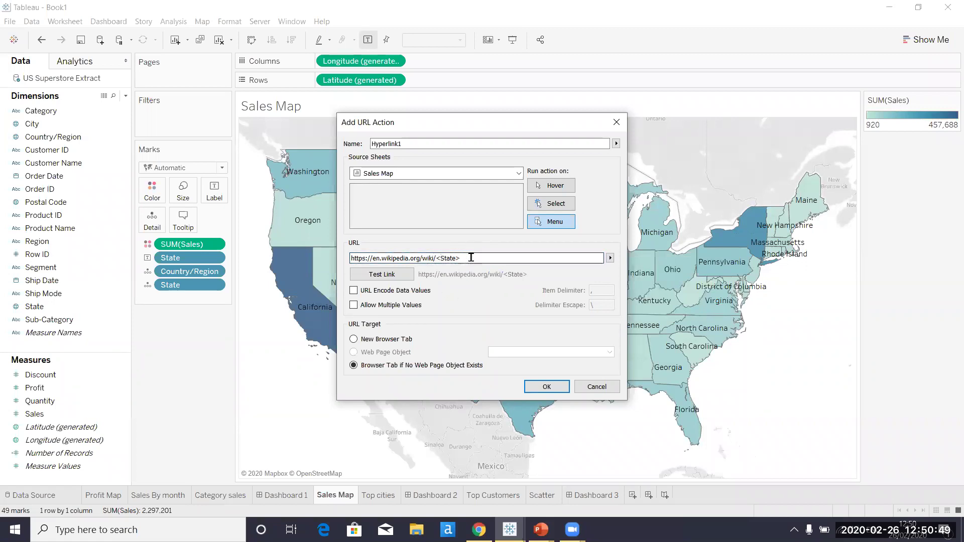
click(556, 387)
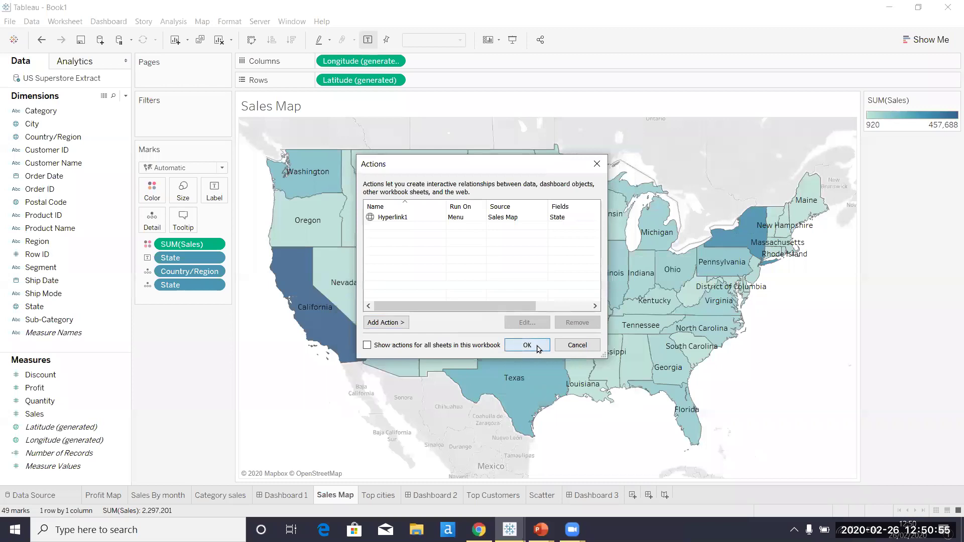
click(527, 345)
Step: Test the new Hyperlink1 action on Utah, return to Book1 and clear the map selection
click(402, 289)
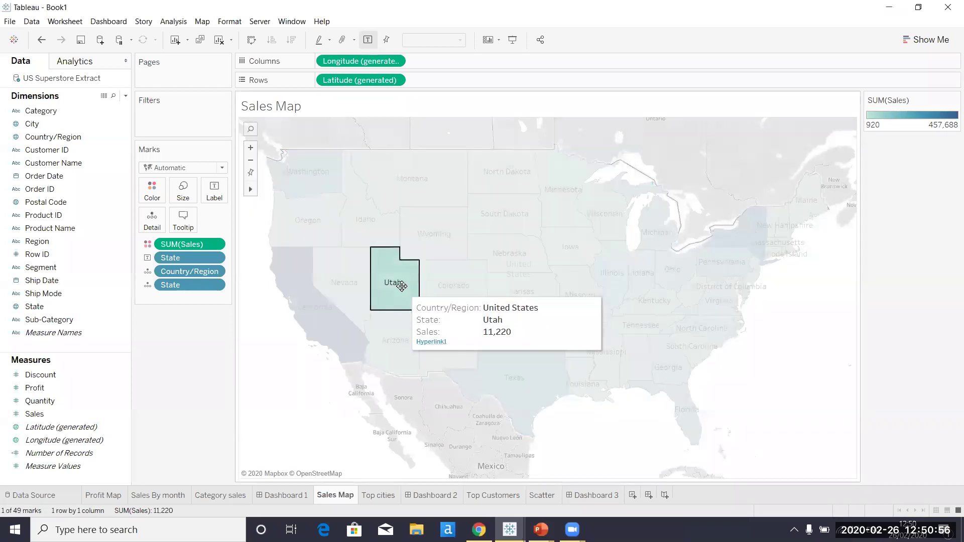
click(430, 341)
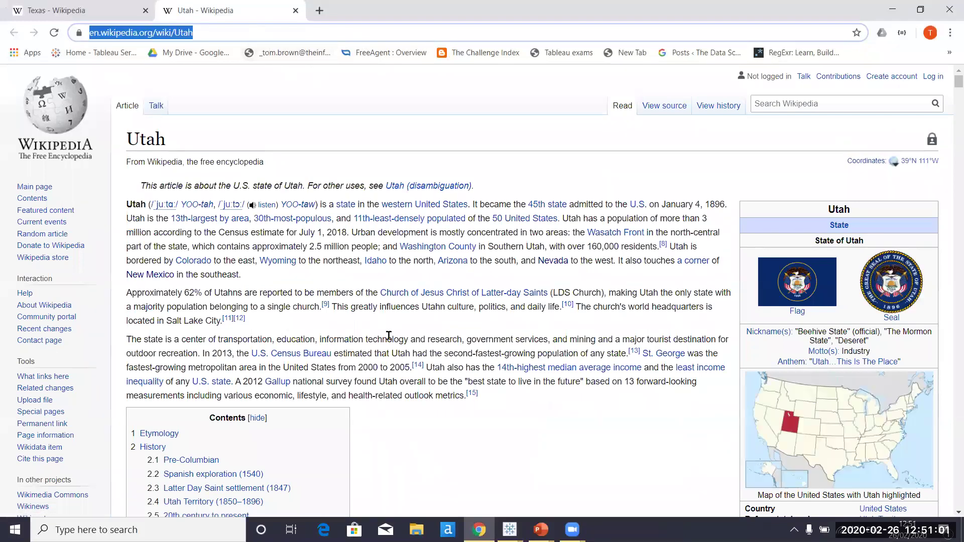
key(alt+Tab)
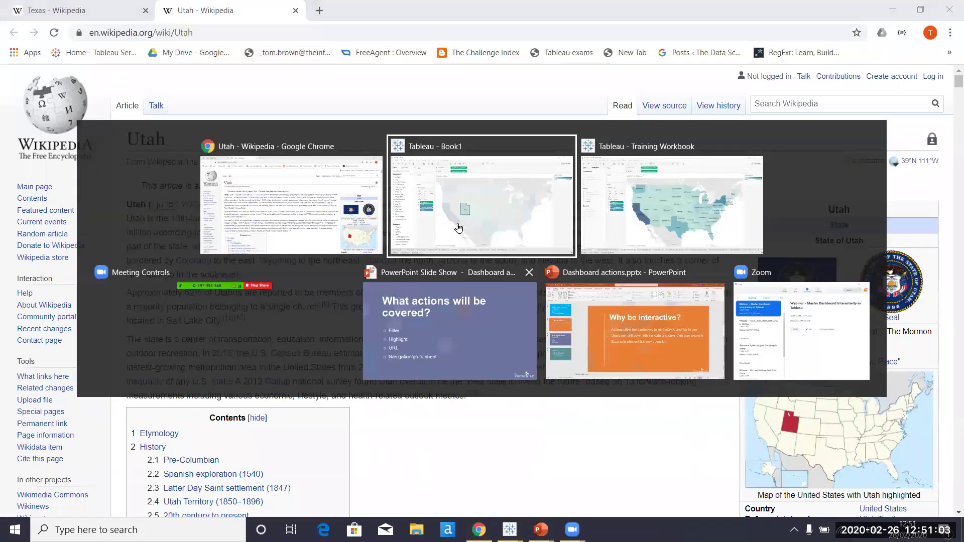
click(313, 374)
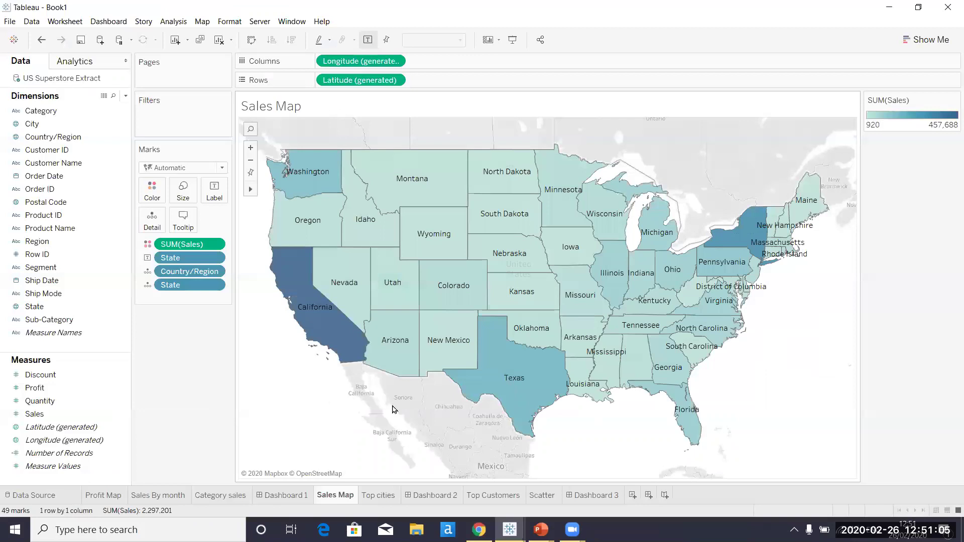
Step: Switch to the Training Workbook and open the "Exercise: Google URL" worksheet
mouse_move(509, 529)
click(489, 479)
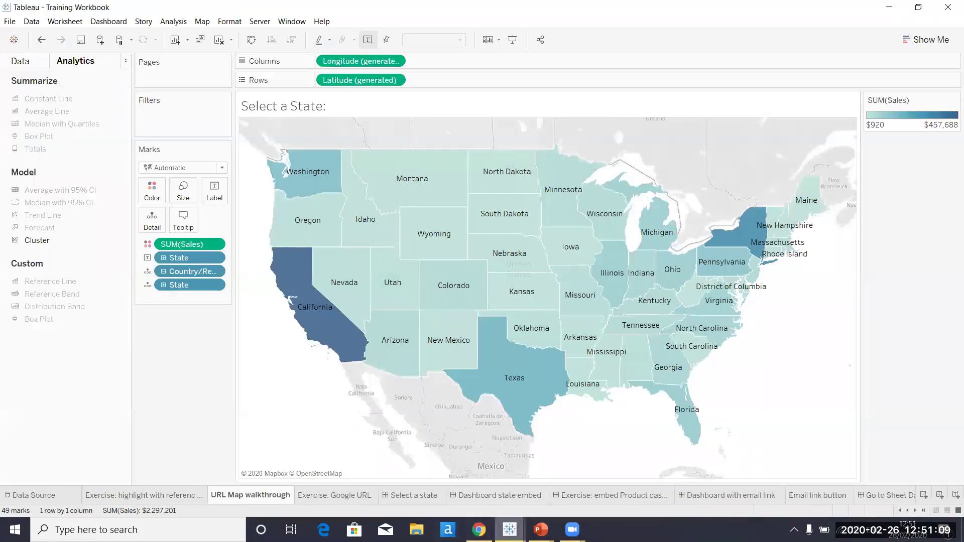
mouse_move(509, 530)
click(354, 494)
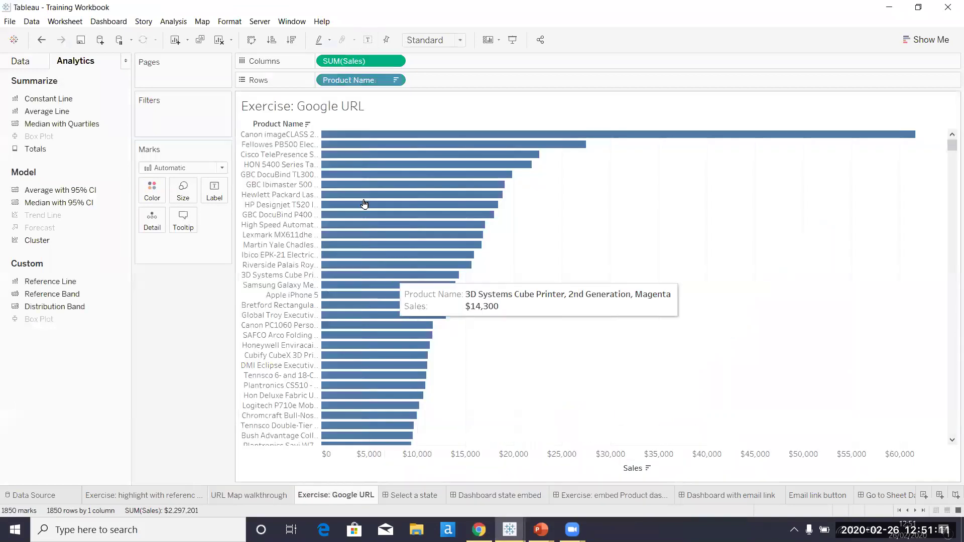
Step: Test the Google search link on the Cisco TelePresence product bar and look through the search results page
click(398, 134)
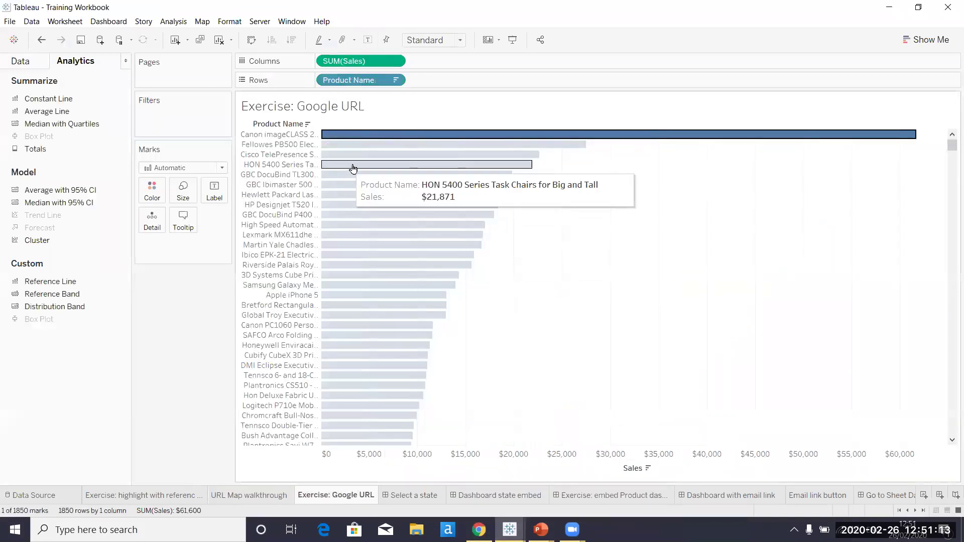
click(381, 155)
click(422, 200)
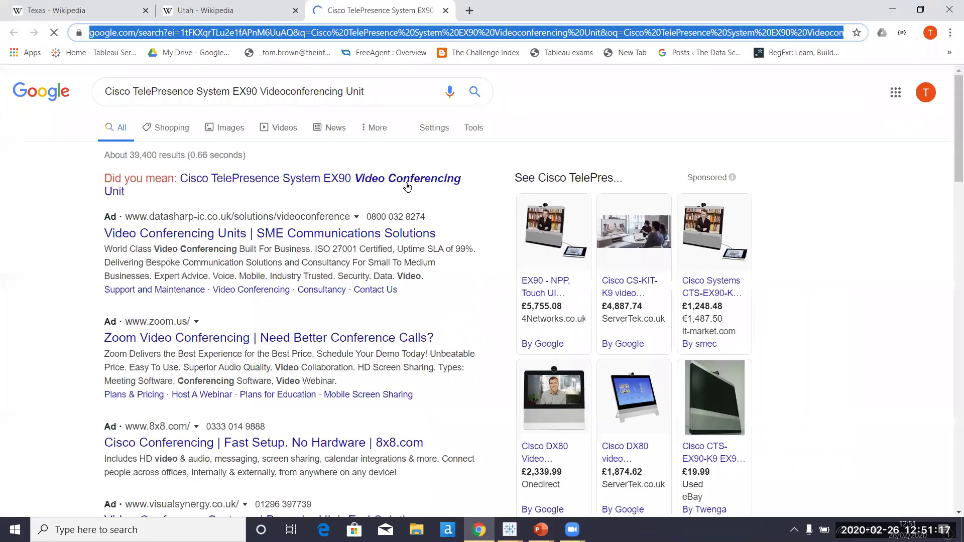
scroll(402, 301, down, 4)
scroll(403, 320, down, 7)
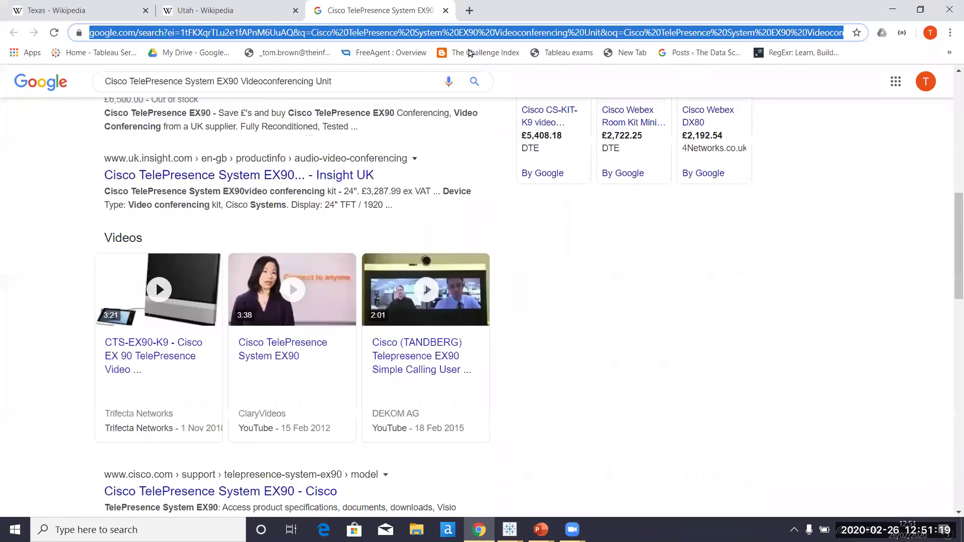
scroll(392, 251, up, 4)
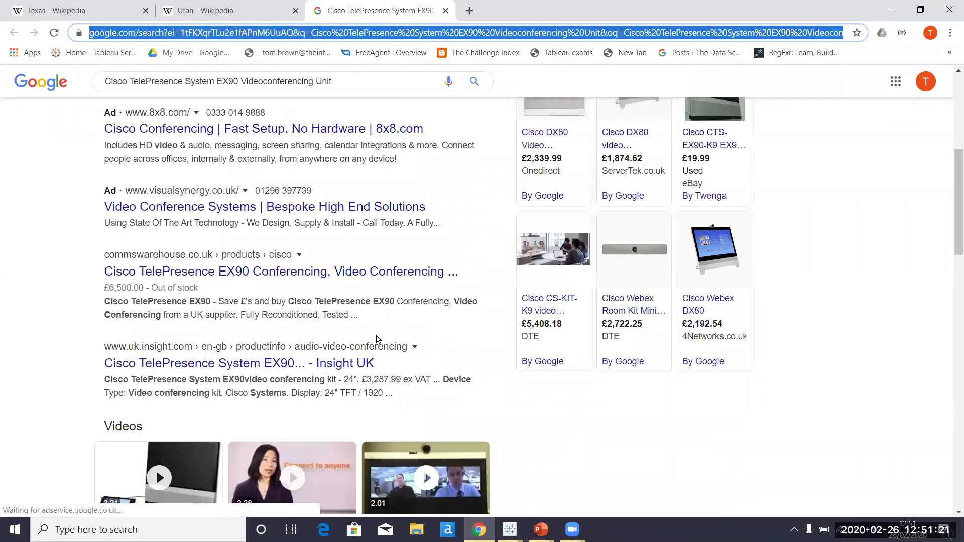
mouse_move(510, 529)
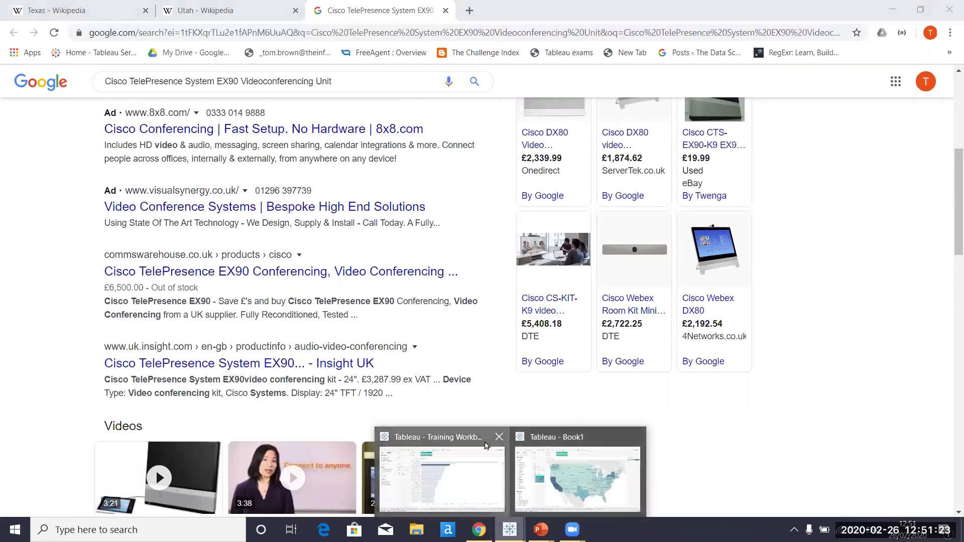
Step: Switch to the Training Workbook, open the "Select a state" dashboard and test the "Map inbed" link on New Mexico
click(493, 474)
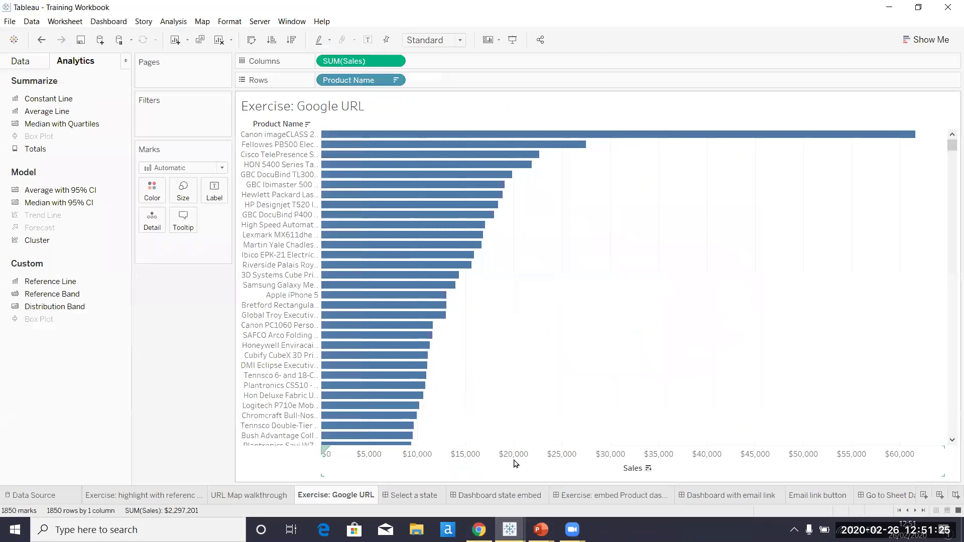
click(421, 496)
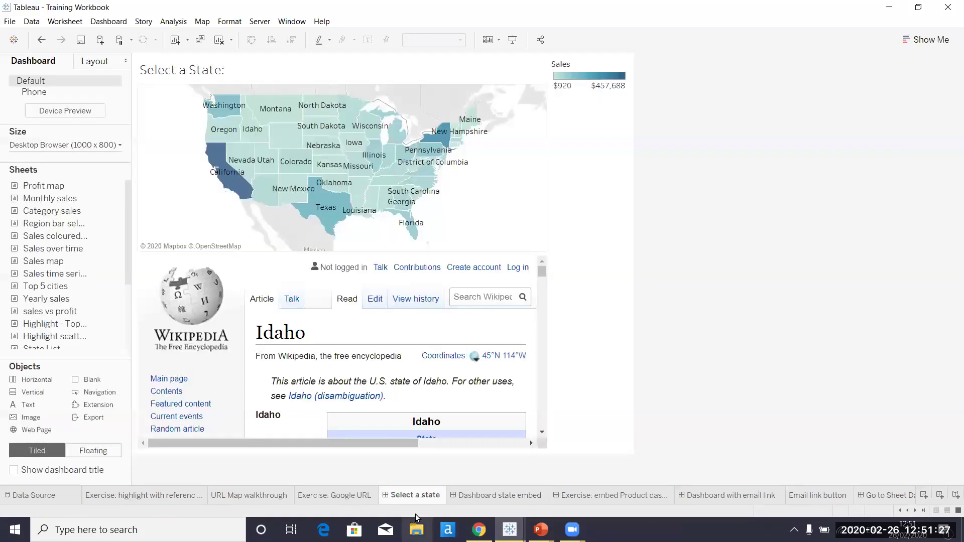
click(336, 207)
click(292, 191)
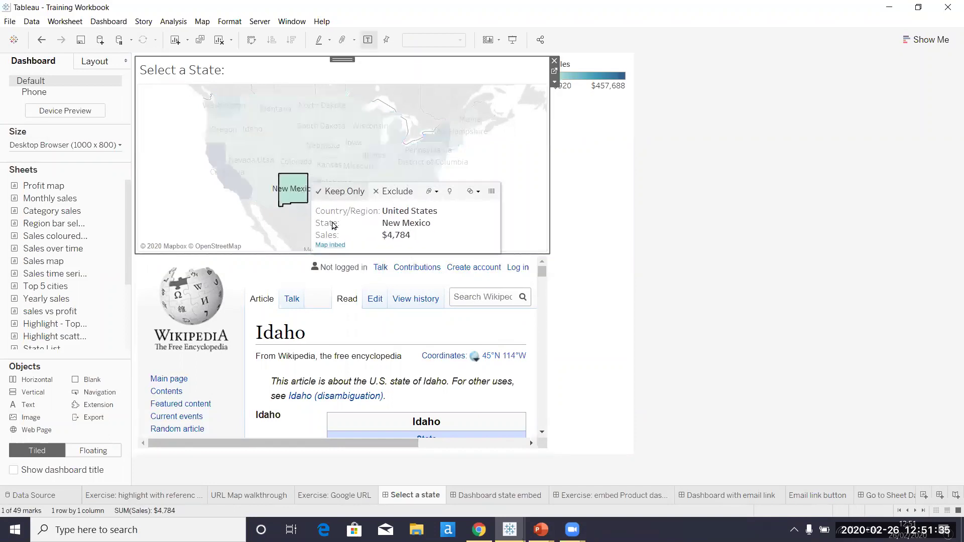
click(340, 245)
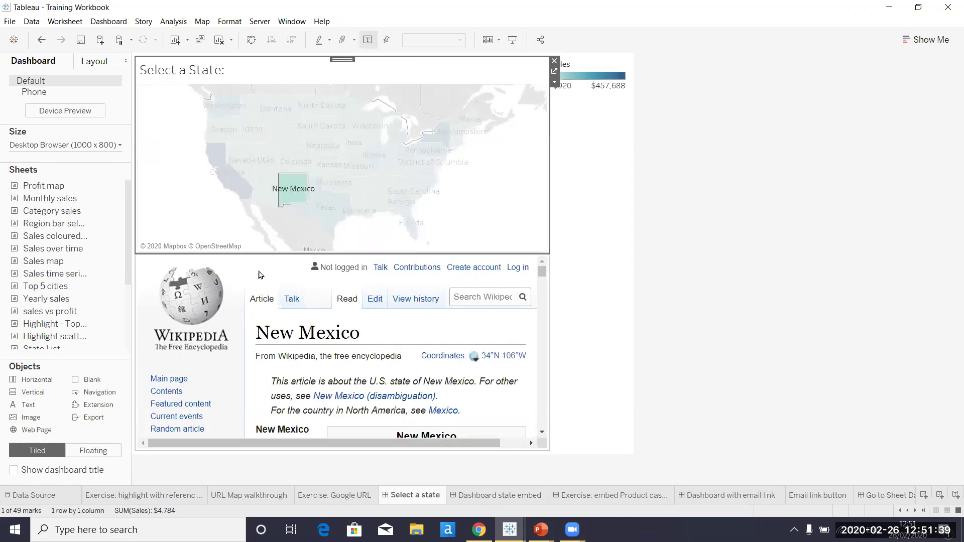
Step: Add a Web Page object without a URL between the state map and the embedded Wikipedia page, and remove it again
mouse_move(89, 312)
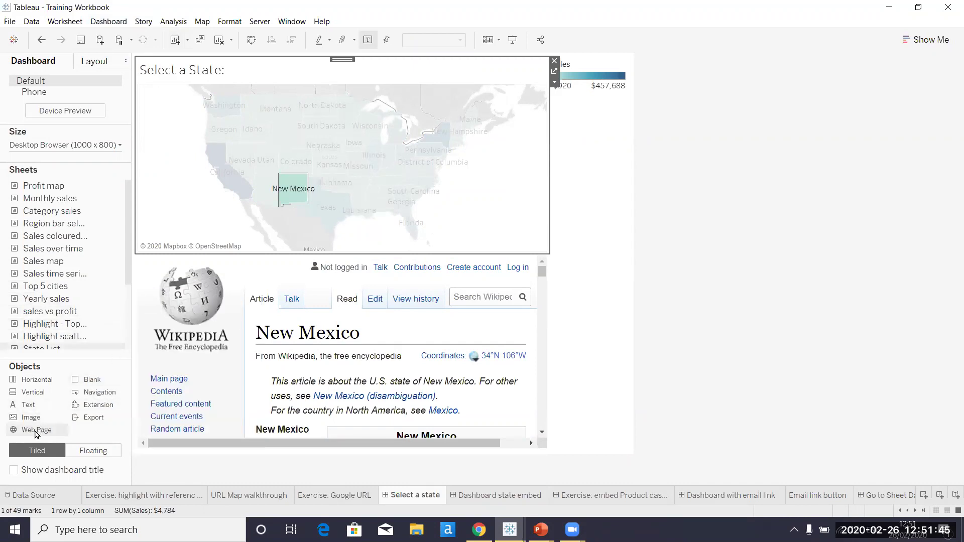
drag(31, 432, 266, 272)
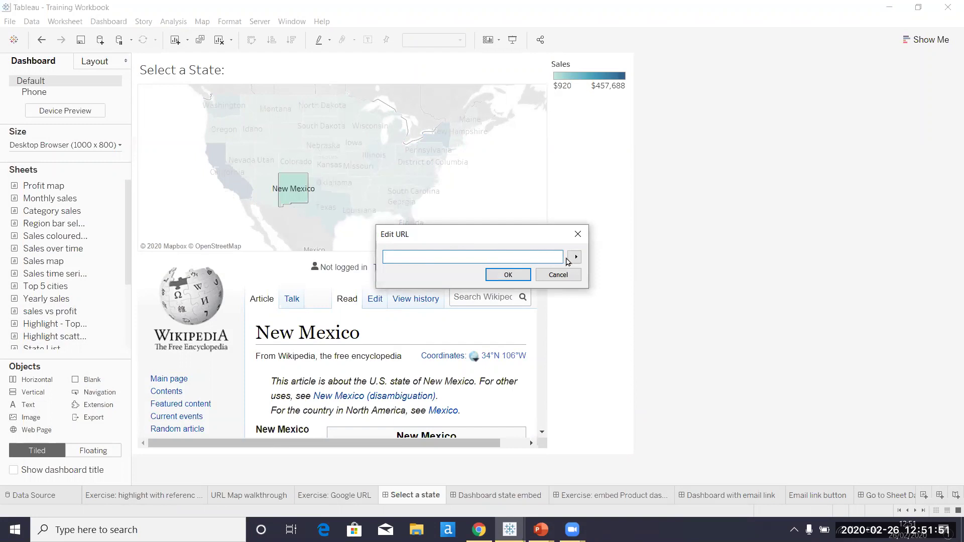
click(575, 258)
click(533, 254)
click(507, 275)
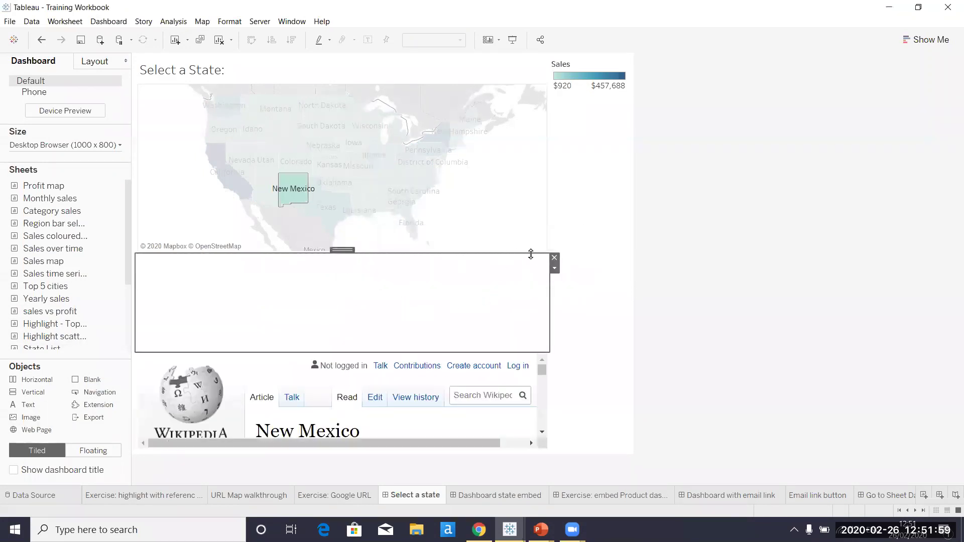
click(554, 258)
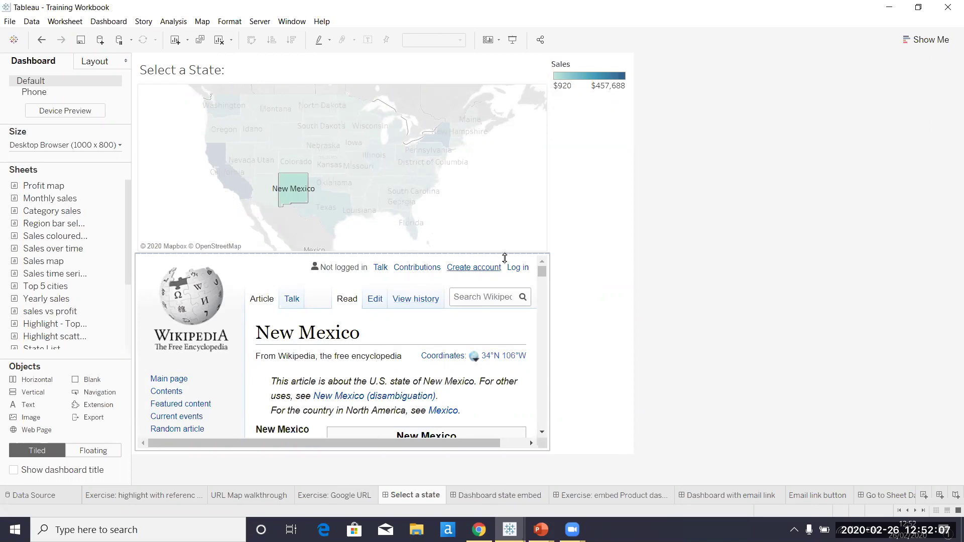
Step: Load Arizona's Wikipedia page from the state map, clear the selection and open "Dashboard state embed"
click(269, 191)
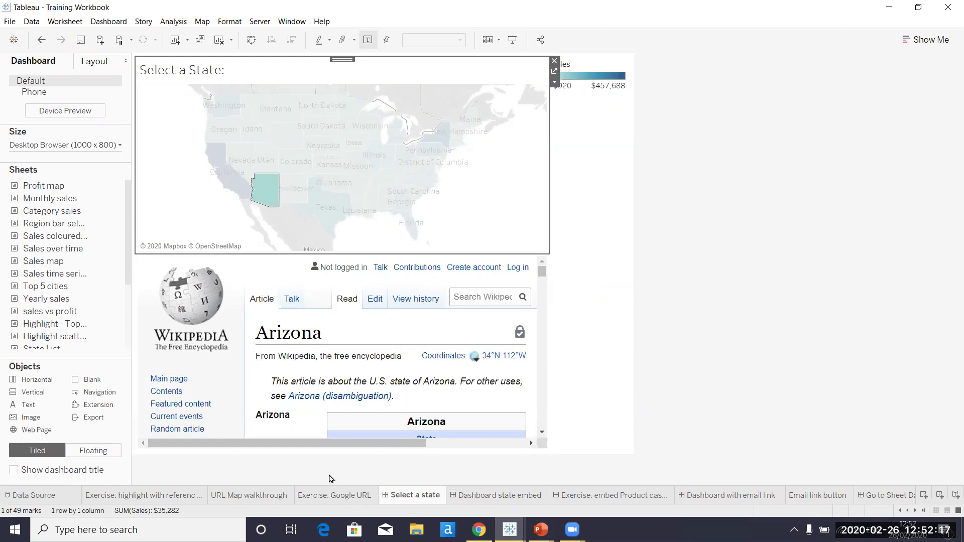
click(264, 196)
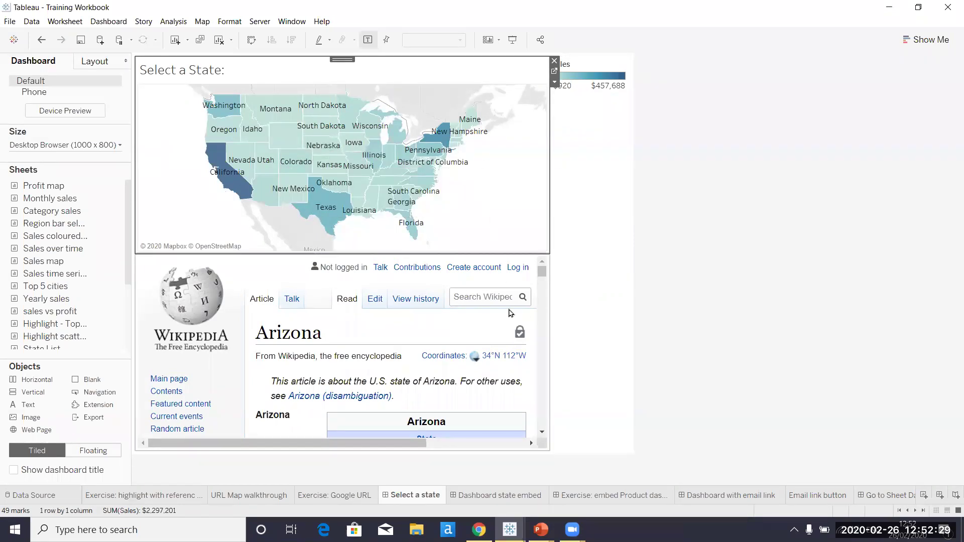
click(524, 497)
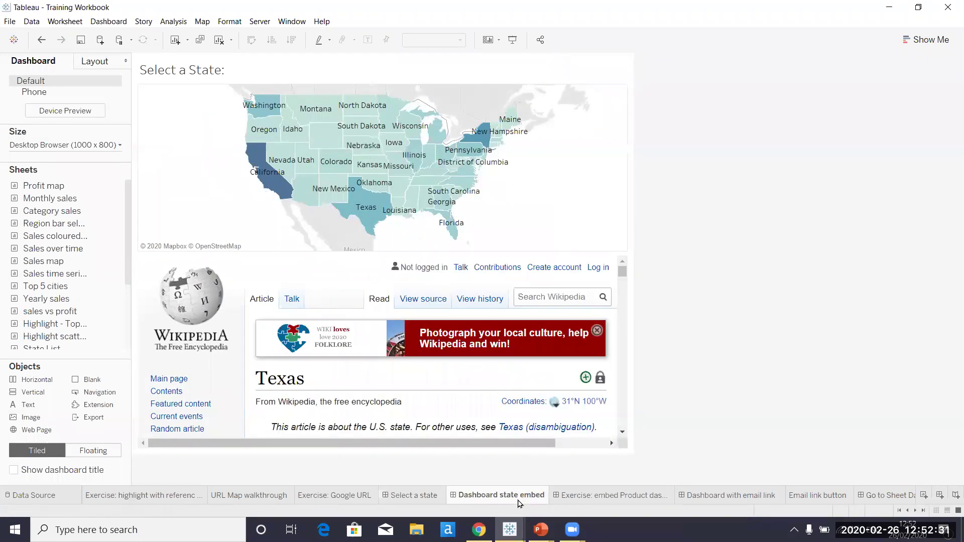
Step: Open "Exercise: embed Product dashboard" and test the embedded Google search with the Fellowes PB500 and GBC DocuBind TL300 bars
click(592, 494)
click(326, 109)
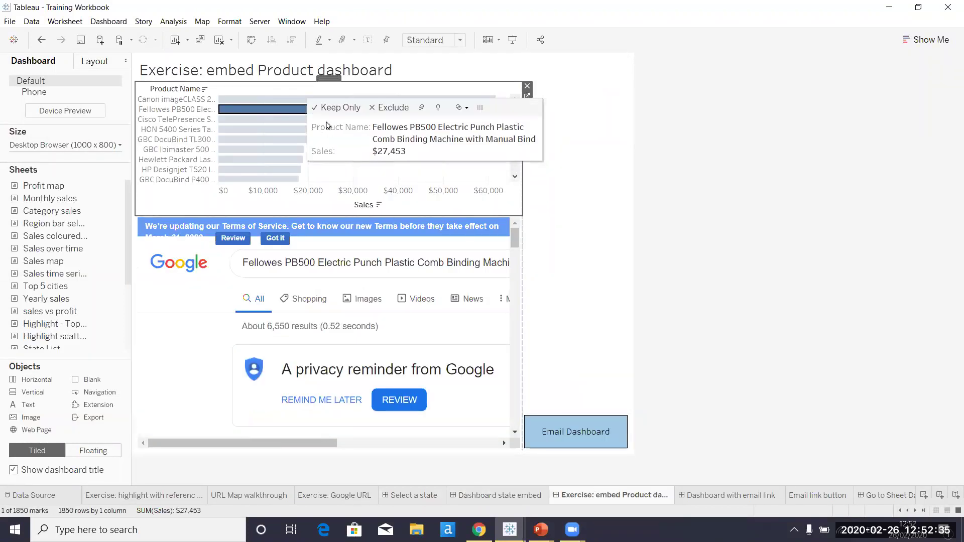
click(279, 140)
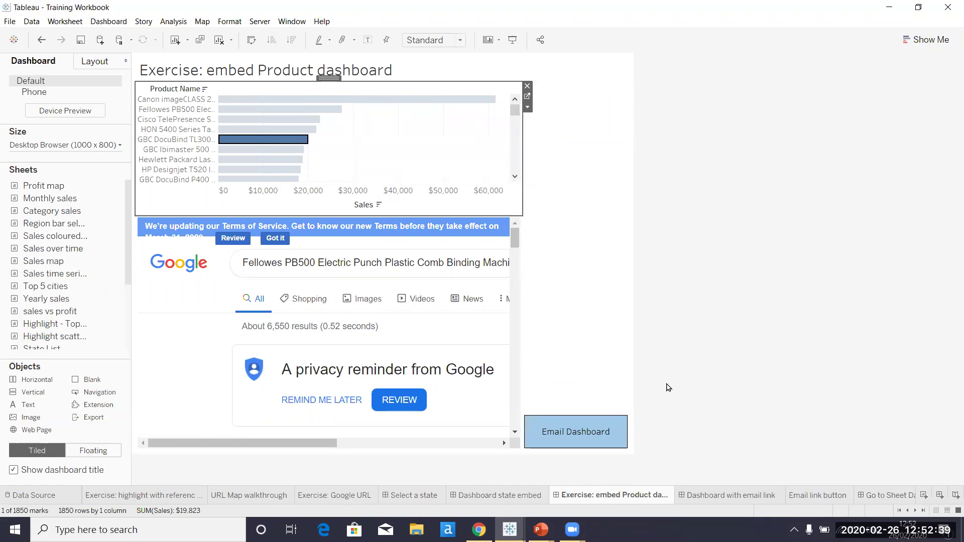
click(585, 218)
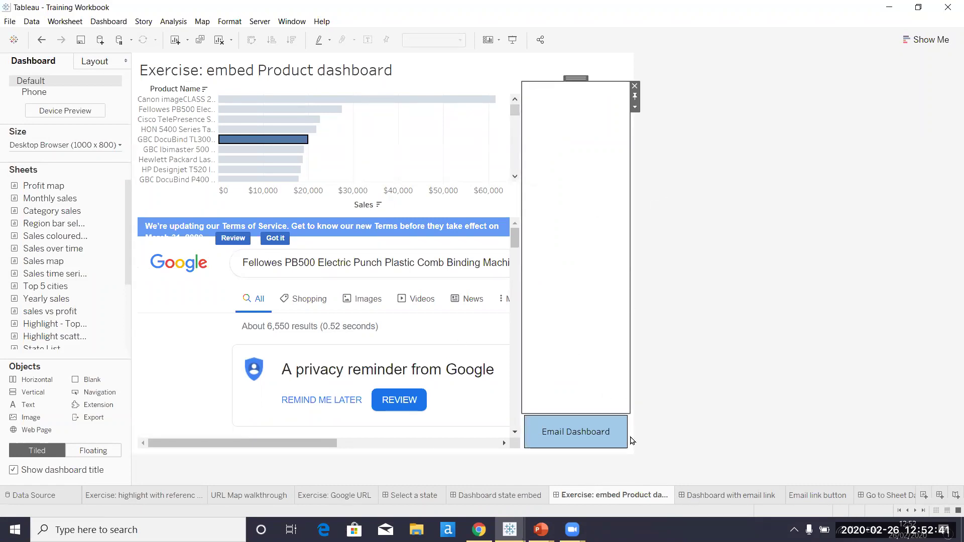
Step: Open "Dashboard with email link", test the "Click here to email!" button and close the mail window
click(712, 496)
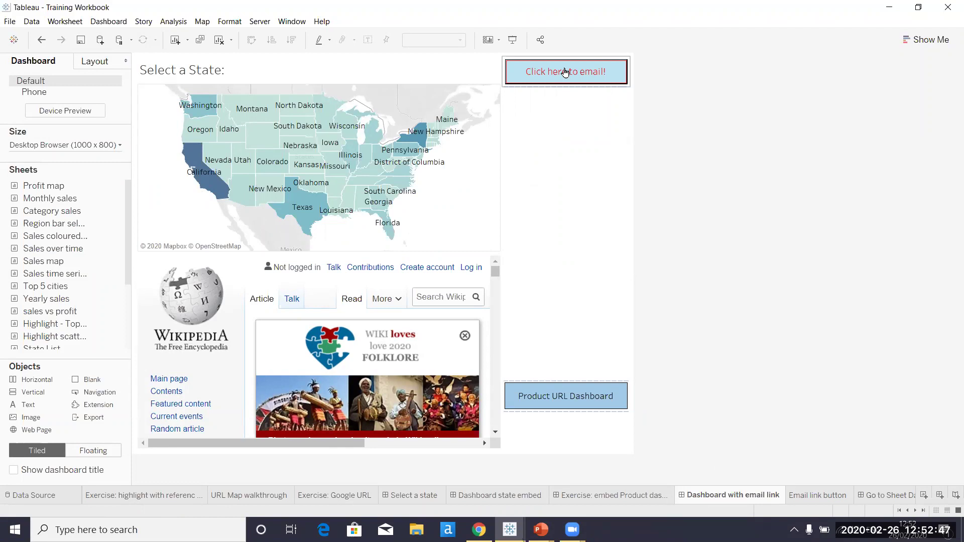
click(566, 72)
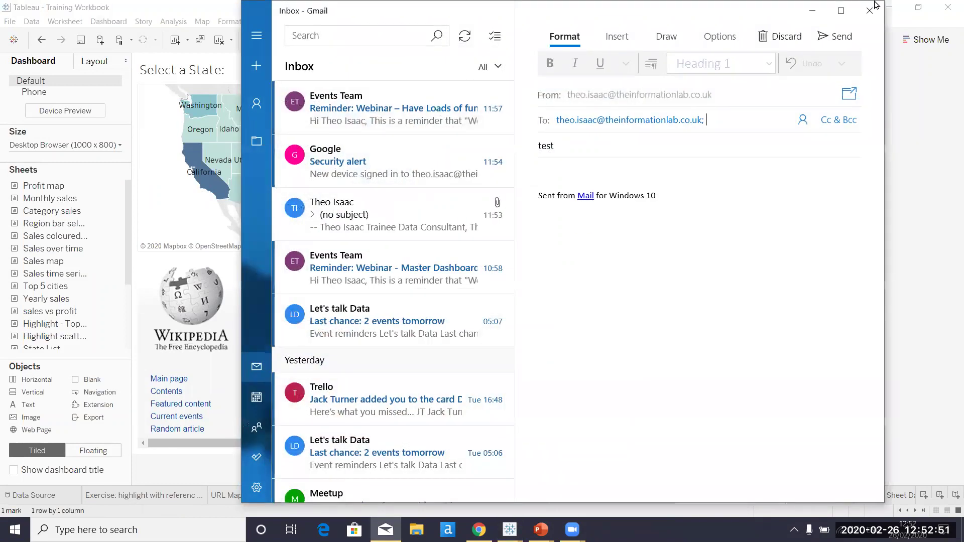
click(870, 11)
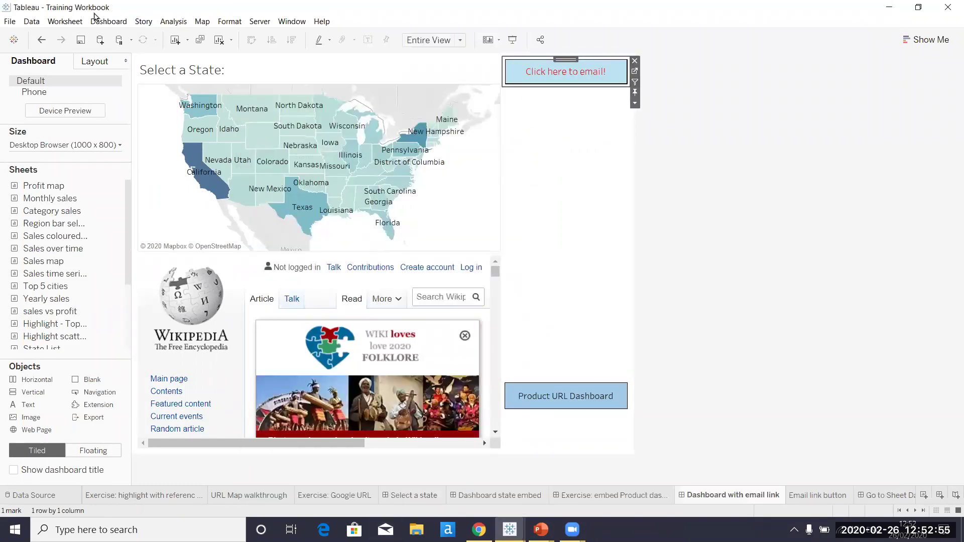
Step: Open the actions list of "Dashboard with email link" and look through the action types that can be added
click(82, 21)
mouse_move(104, 22)
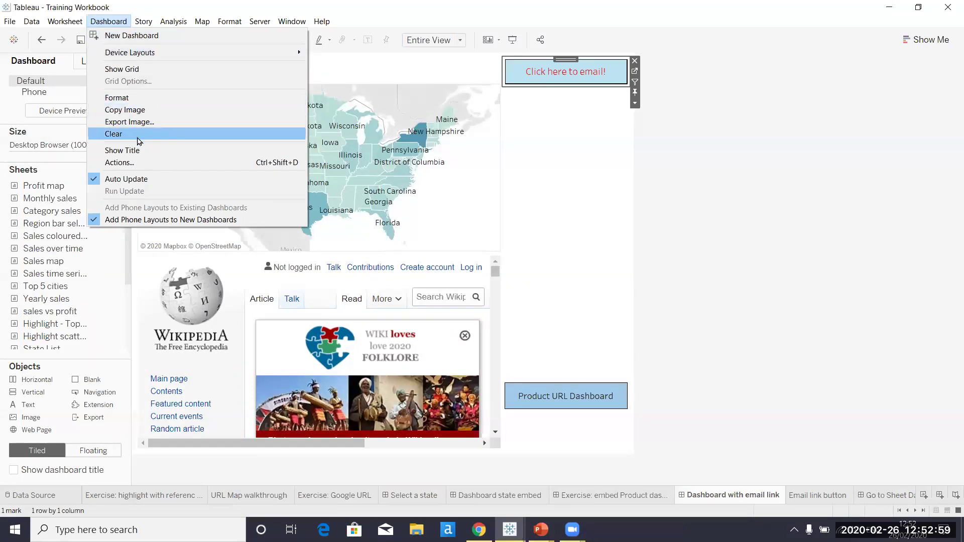
click(138, 162)
click(418, 218)
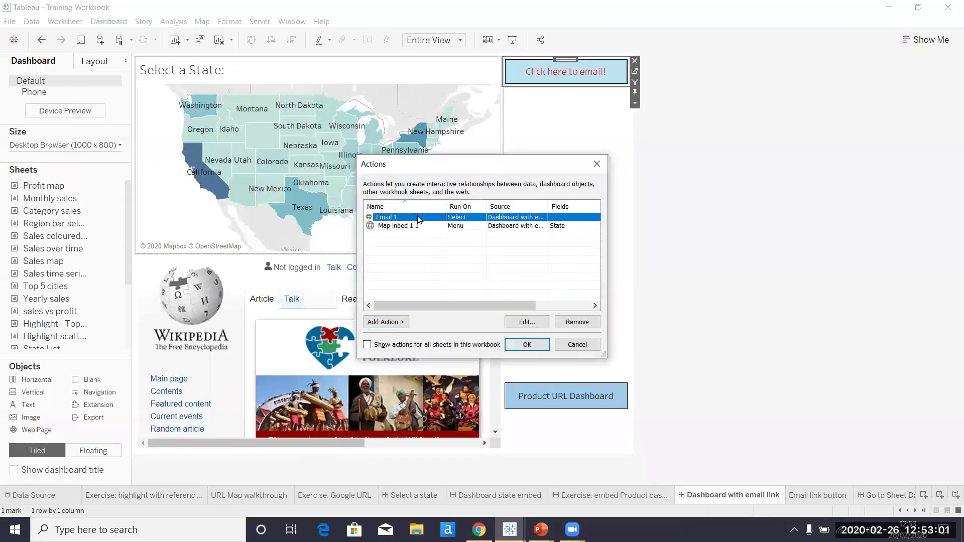
click(379, 322)
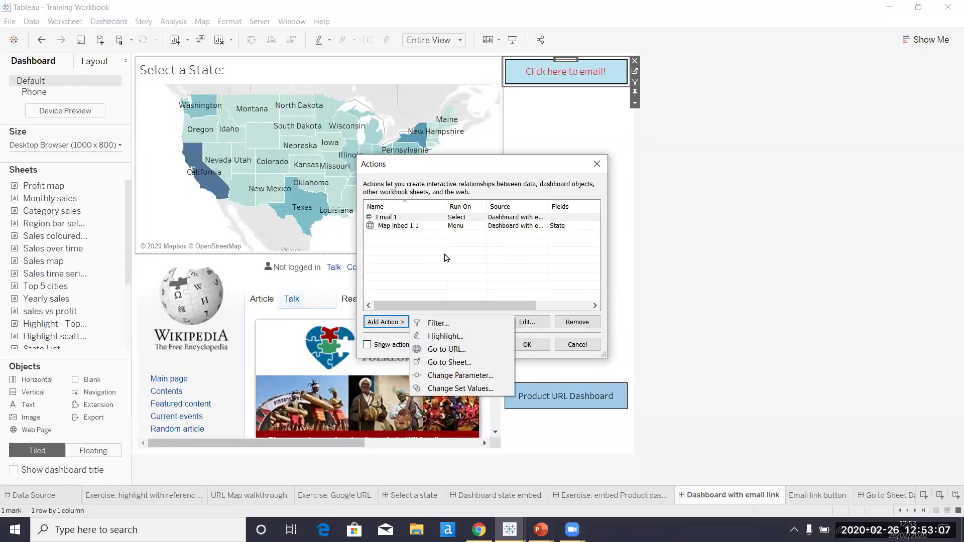
click(424, 228)
Step: Draft the Email 1 action's URL as mailto:email?subject=, then cancel the edit and close the actions list
click(395, 218)
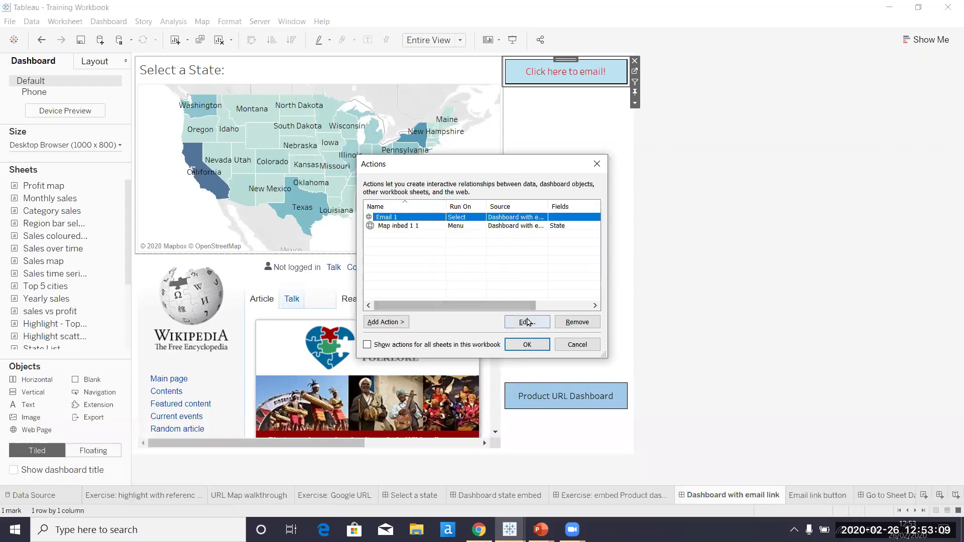
click(527, 322)
click(384, 257)
mouse_move(383, 257)
mouse_down()
mouse_move(461, 259)
mouse_move(374, 258)
mouse_up()
key(BackSpace)
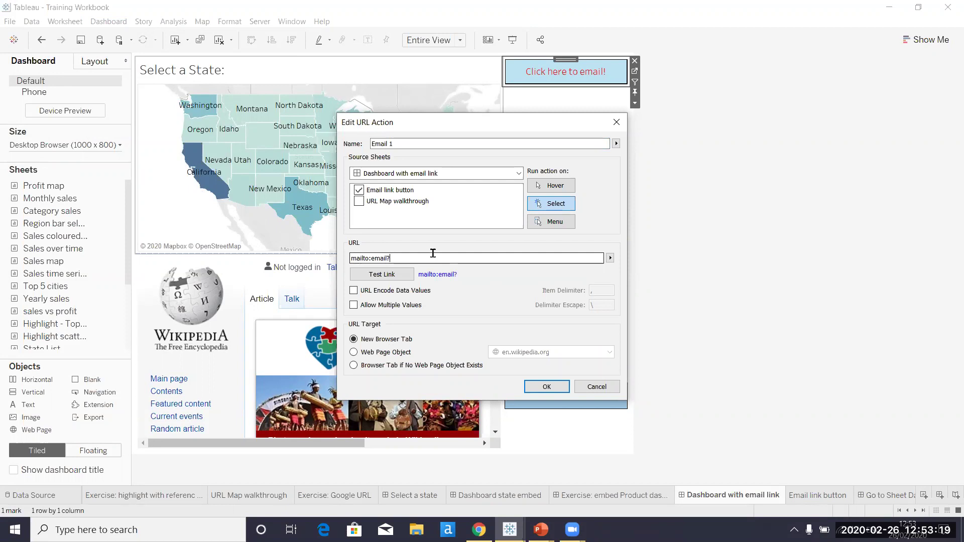
text(?subject=)
drag(442, 257, 350, 258)
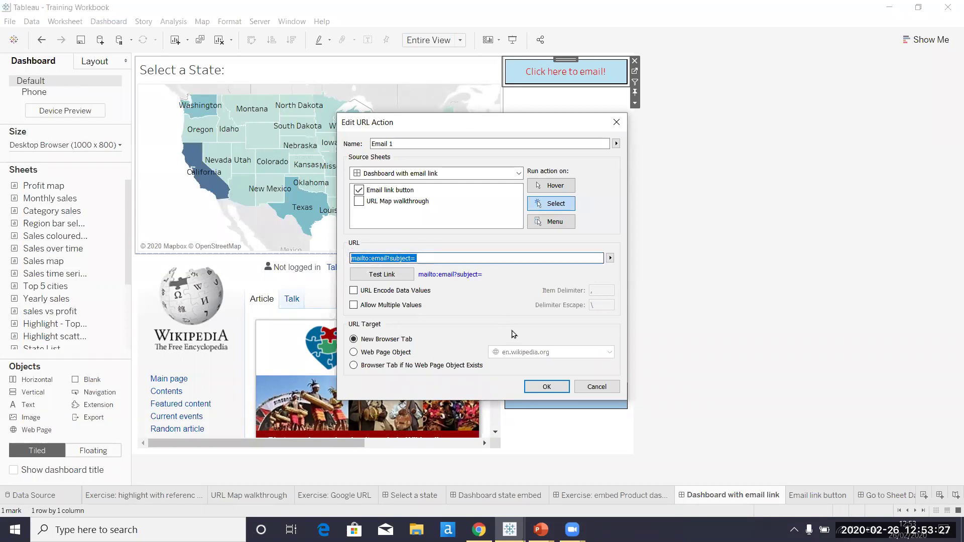
click(427, 257)
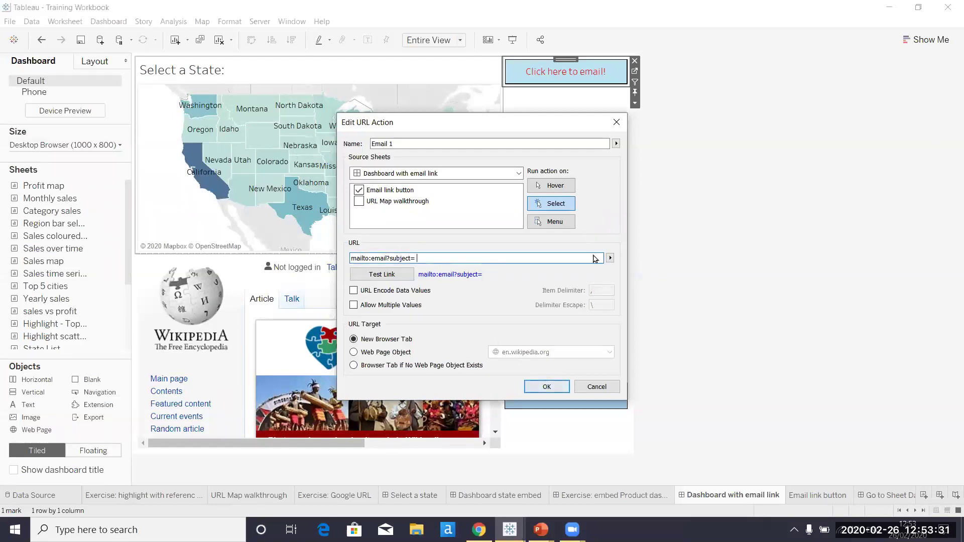
click(597, 387)
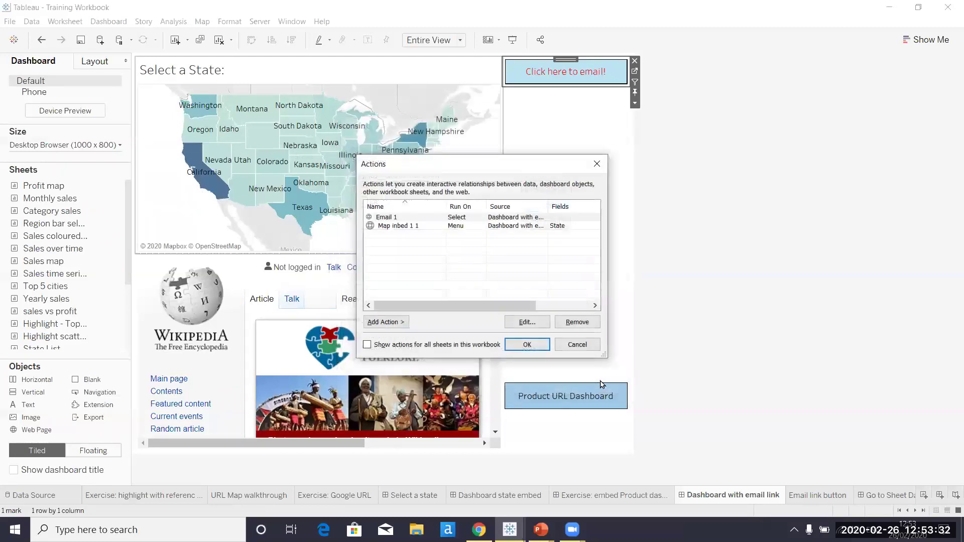
click(595, 163)
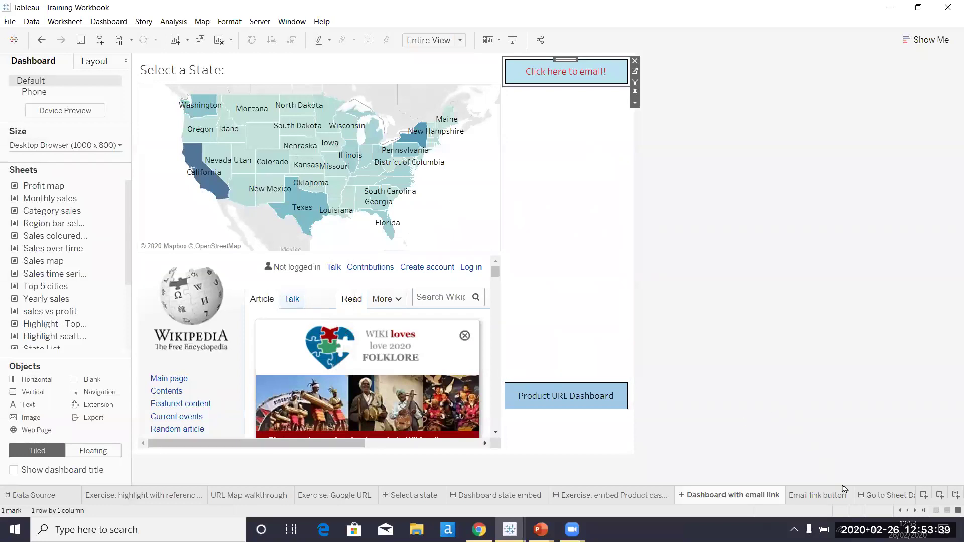
Step: Look at "Dashboard with email link" and the "Email link button" preview, and open "Go to Sheet Dashboard"
click(882, 495)
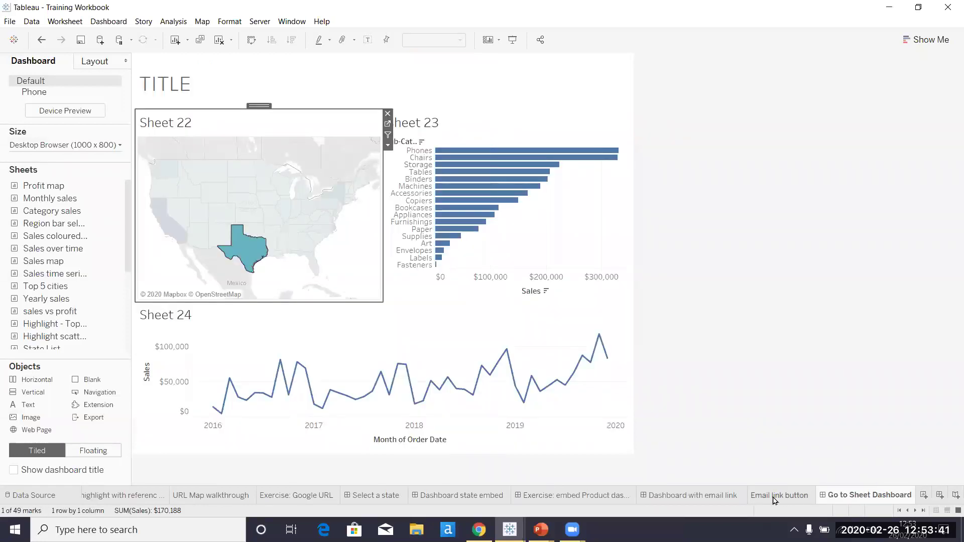
click(700, 495)
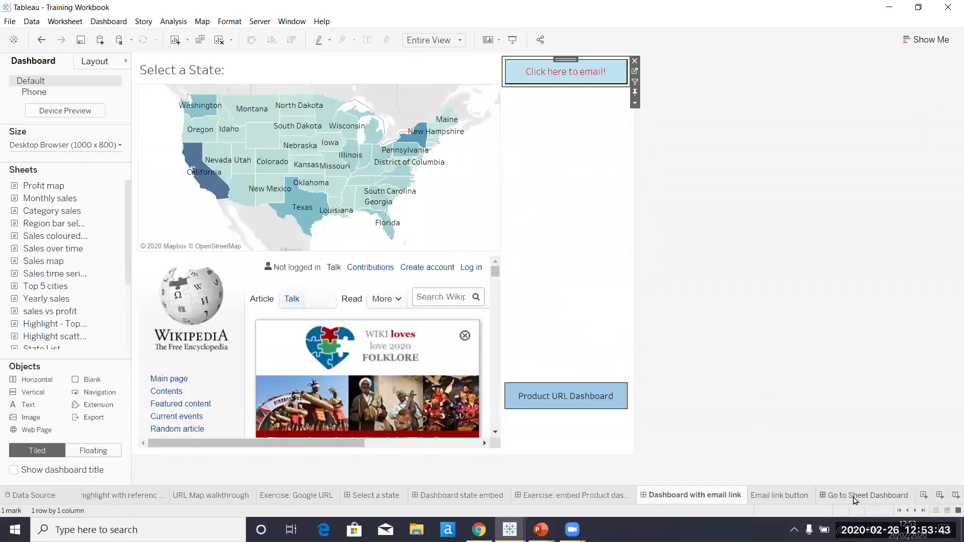
mouse_move(777, 490)
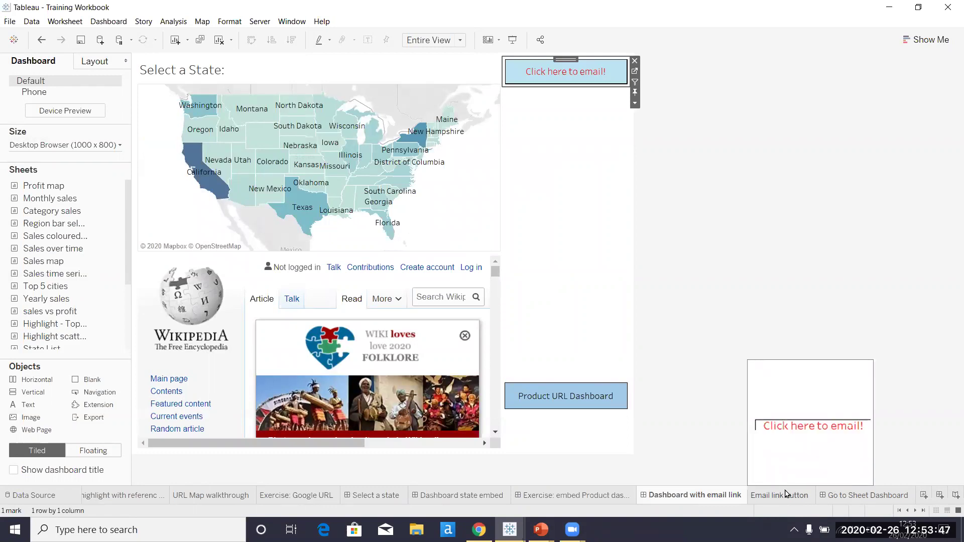
click(822, 496)
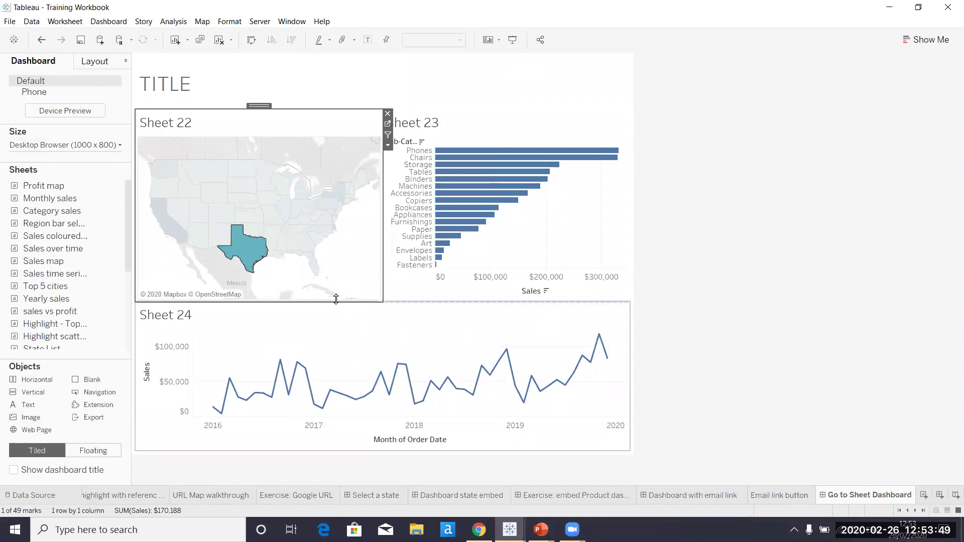
Step: Test the Sheet 22 map's go-to-sheet action on Texas and Colorado, returning to "Go to Sheet Dashboard" after each
click(249, 266)
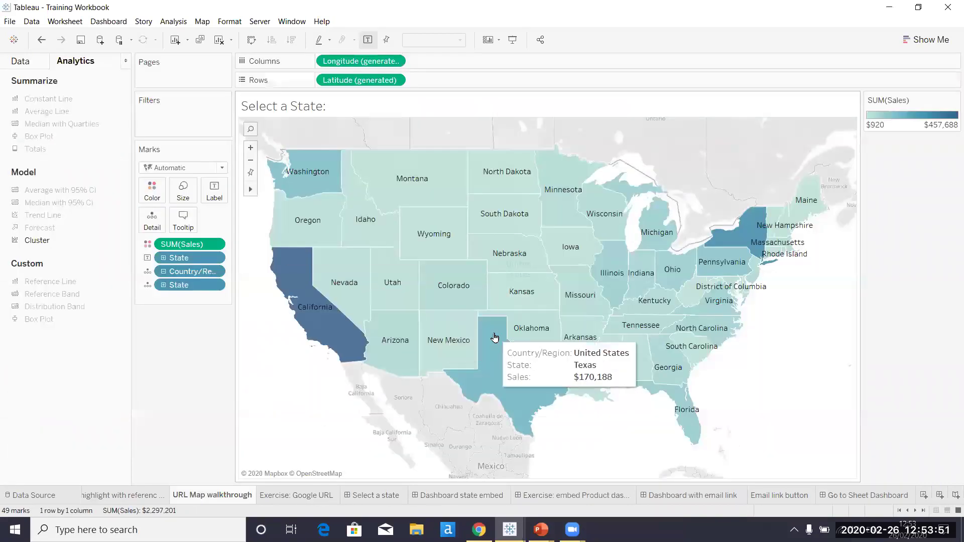
click(869, 495)
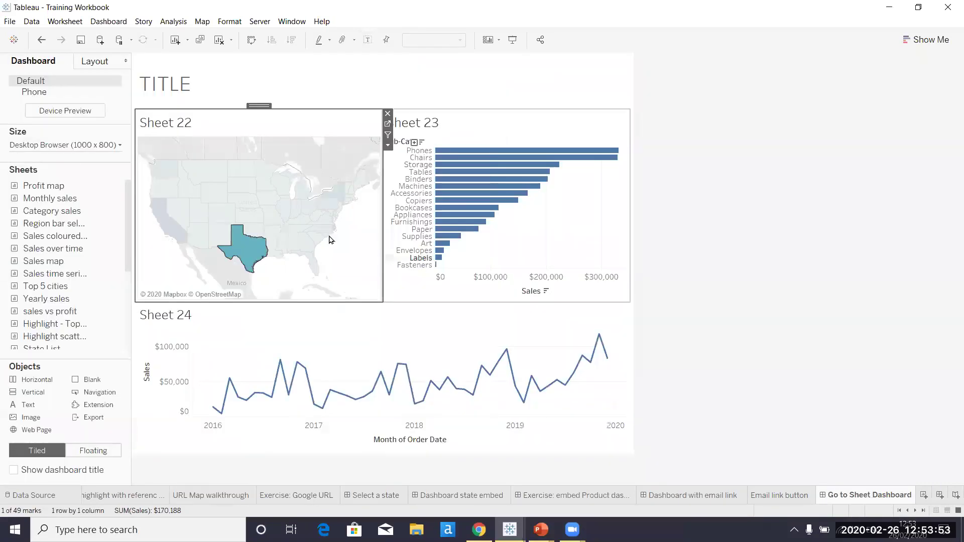
click(221, 209)
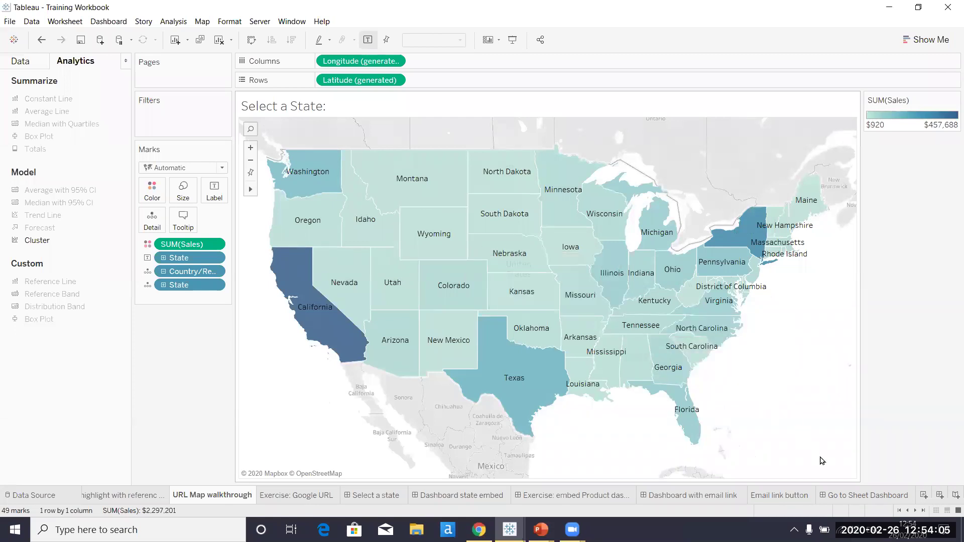
click(851, 494)
click(395, 298)
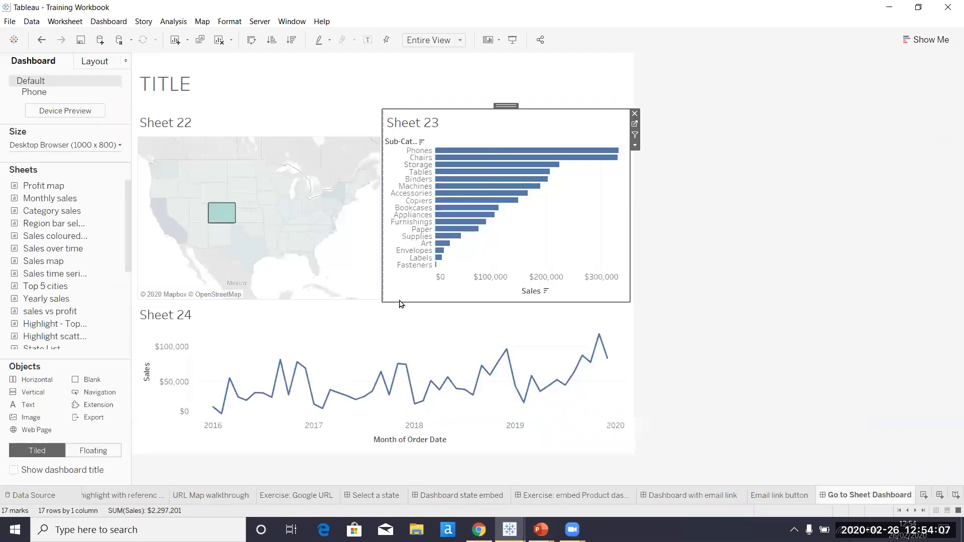
click(169, 273)
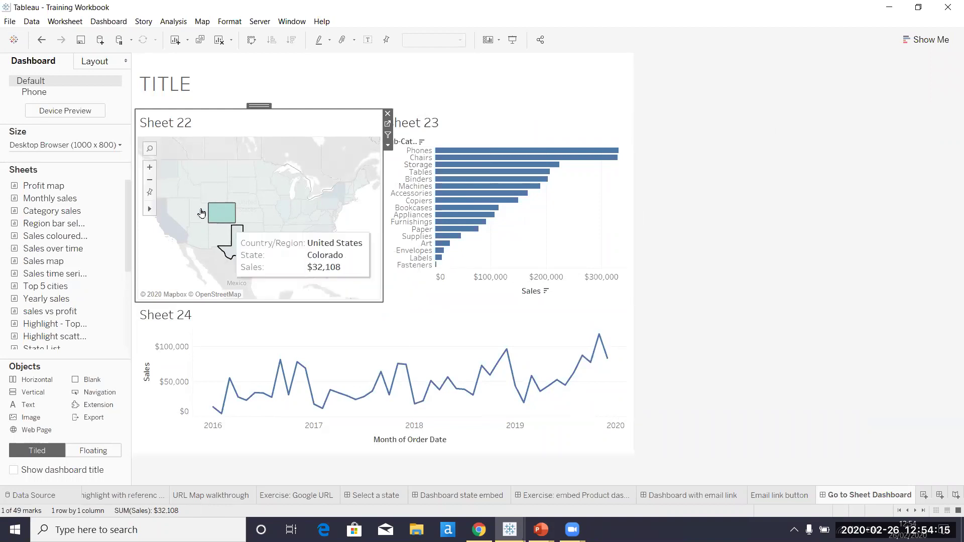
Step: Deselect Colorado on the Sheet 22 map, trigger the go-to-sheet action from Texas, and return to "Go to Sheet Dashboard"
click(228, 216)
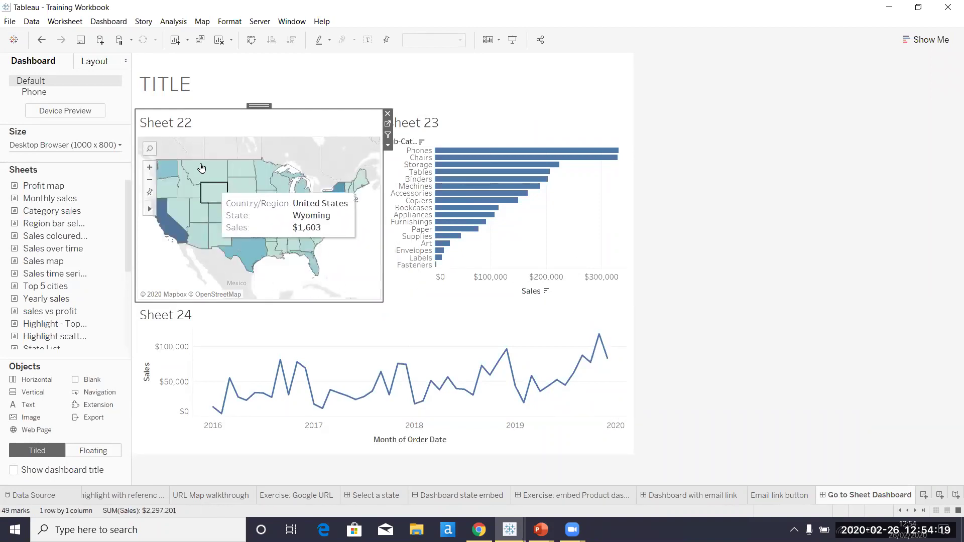
click(249, 240)
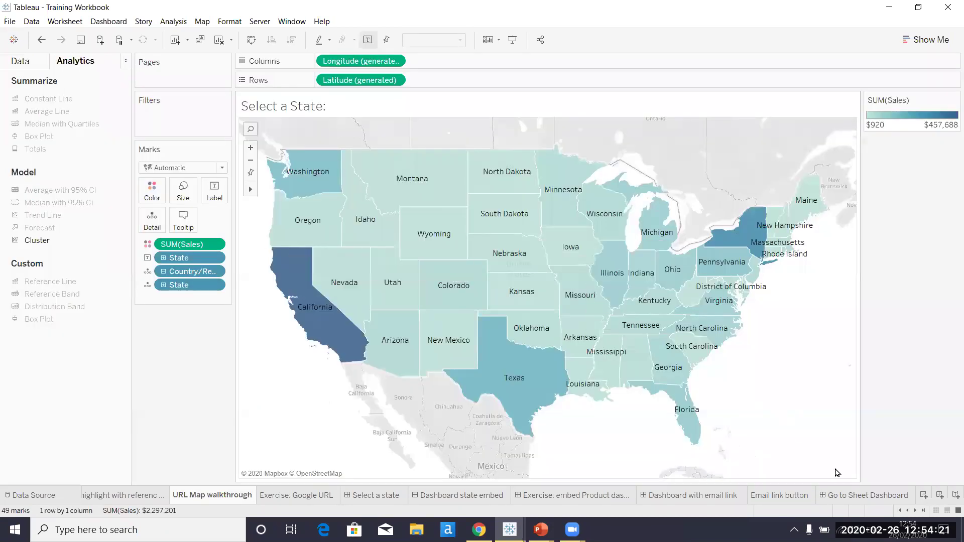
click(871, 492)
Step: Review the source sheet, run trigger and target sheet of "Map go to sheet action", then close its settings and the actions list
click(258, 84)
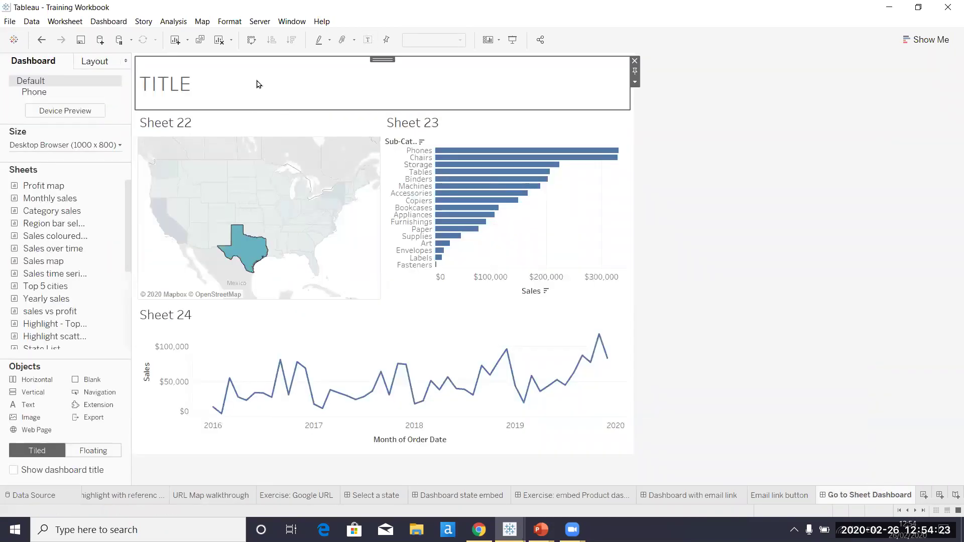
click(109, 21)
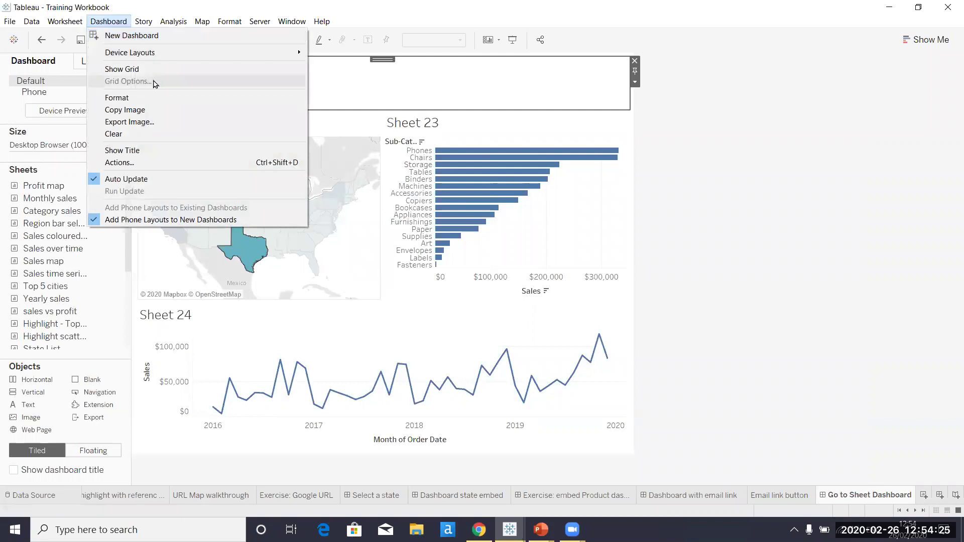
click(135, 162)
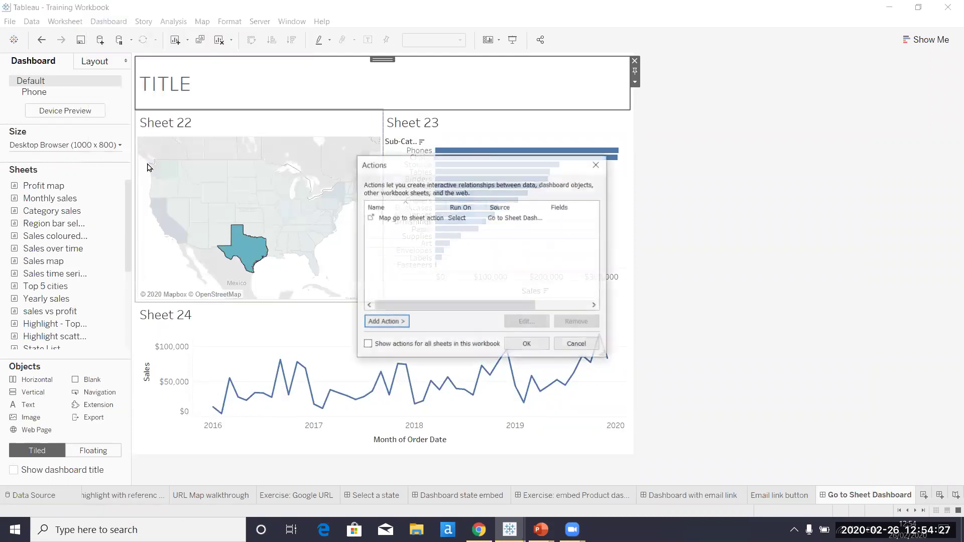
click(421, 220)
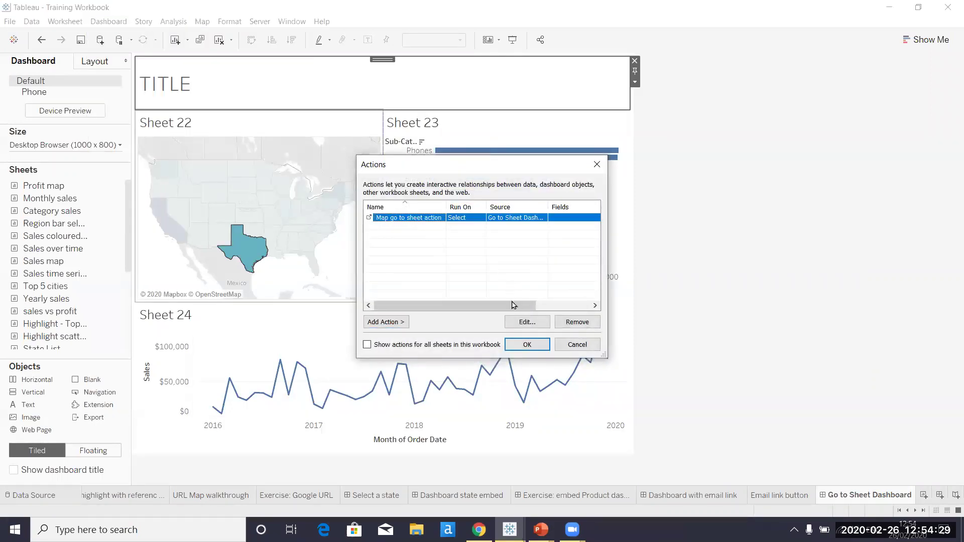
click(526, 321)
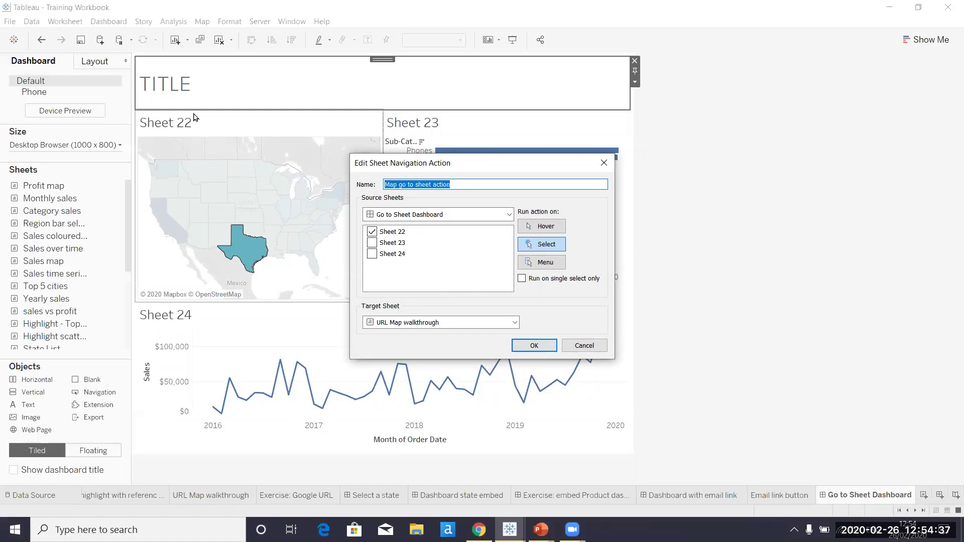
key(ctrl)
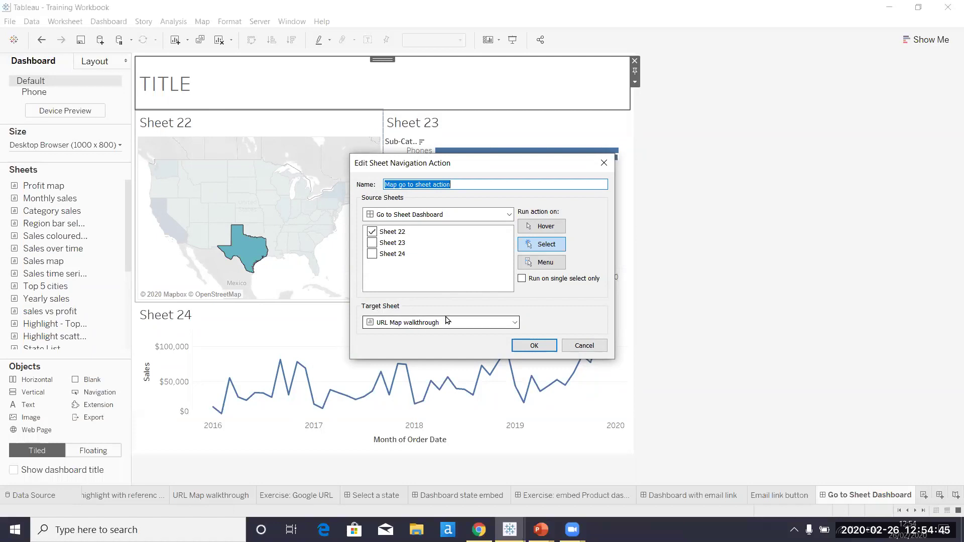
click(523, 345)
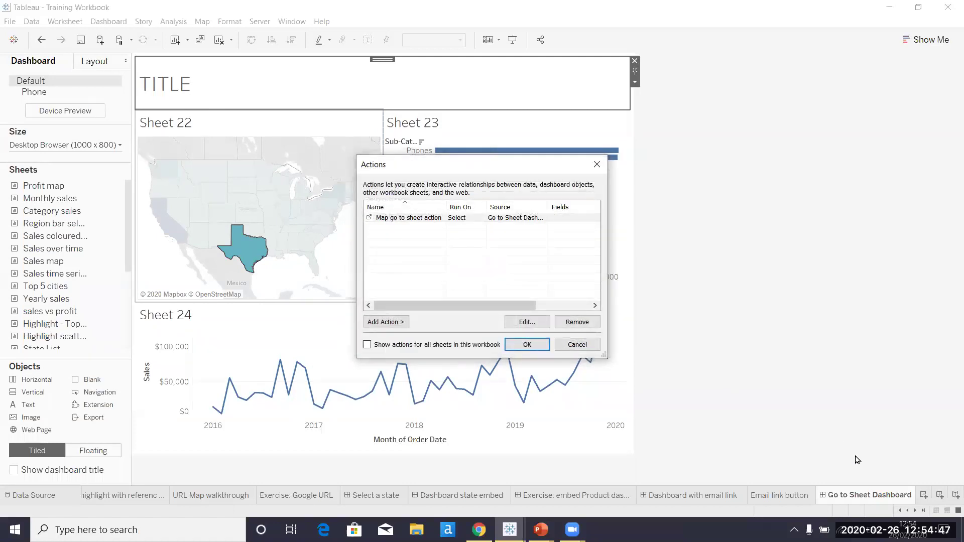
click(597, 165)
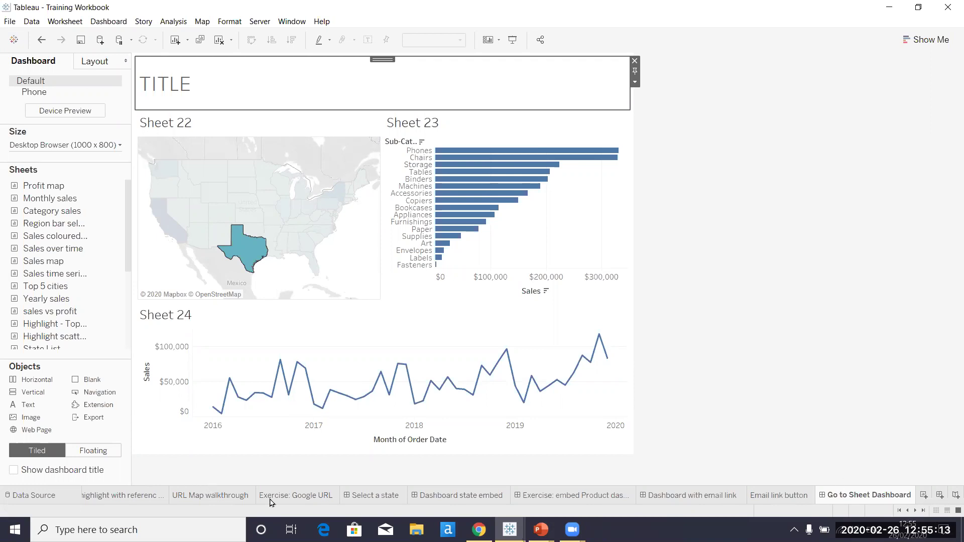
Step: View the highlight with reference line exercise sheet, then open the Basic Filter walkthrough dashboard near the start of the workbook
click(130, 496)
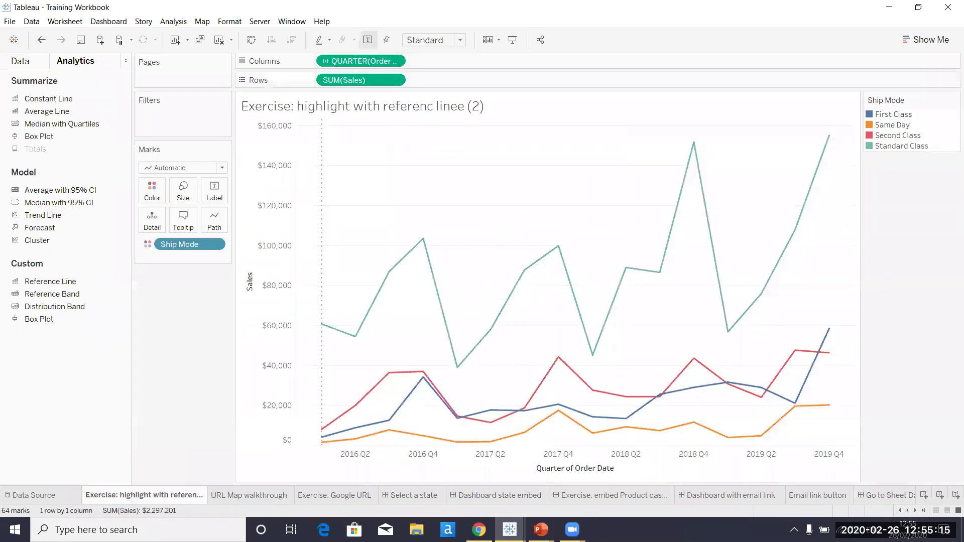
click(899, 510)
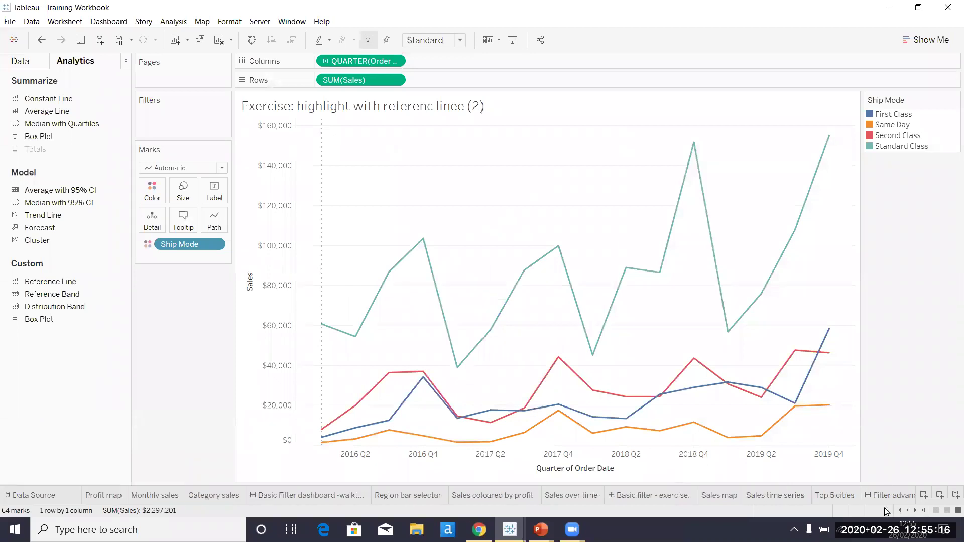
click(329, 496)
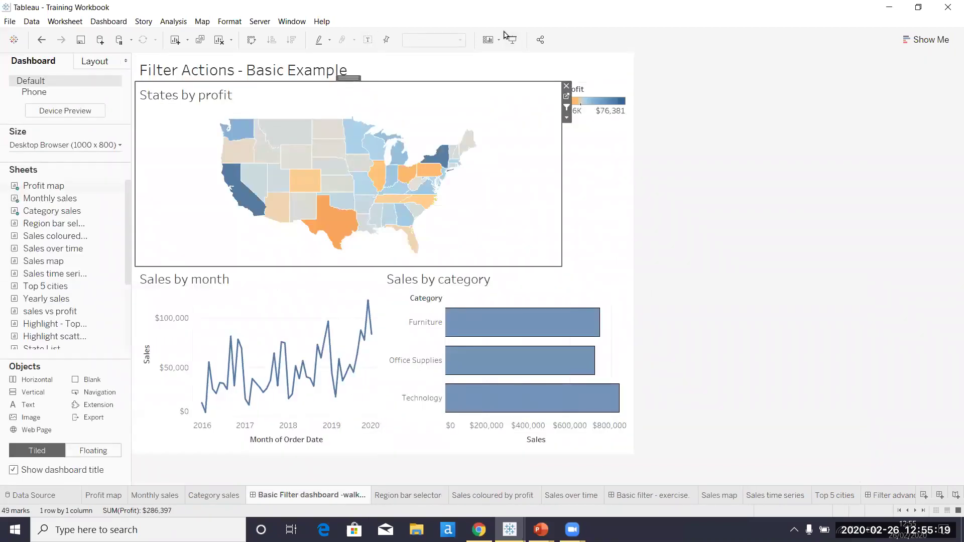